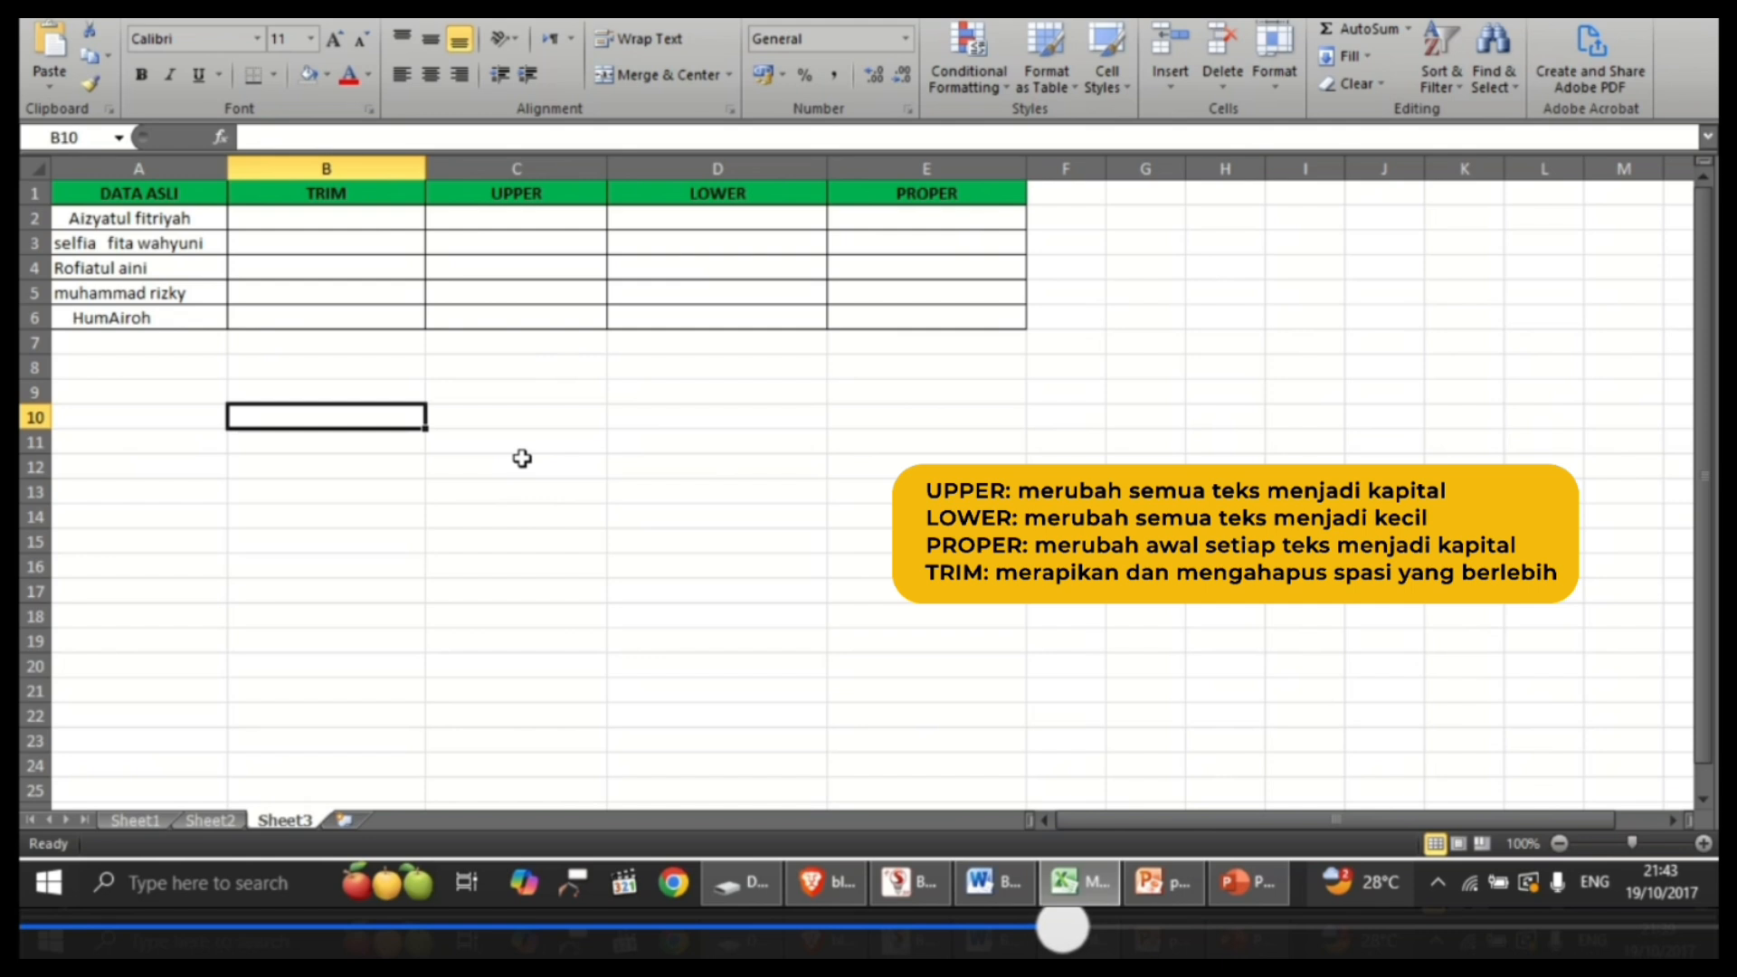
# Step: Enter =TRIM(A2) in cell B2 and fill the formula down the TRIM column through B6
pyautogui.click(382, 199)
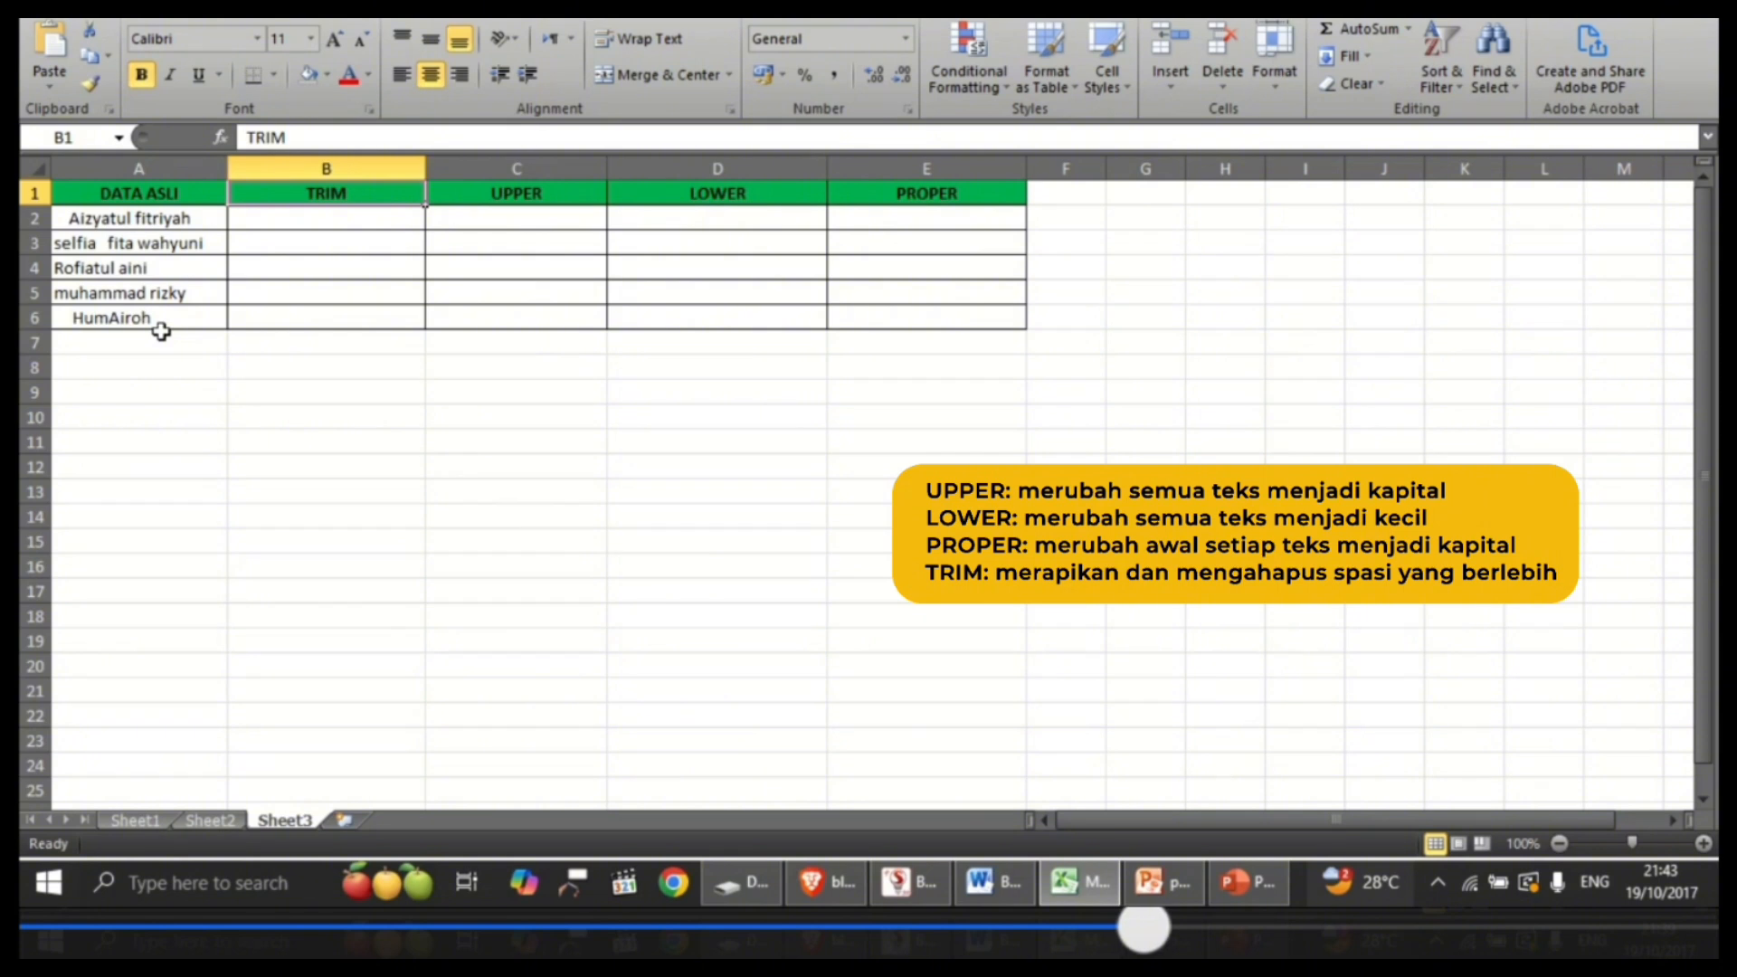
pyautogui.click(311, 223)
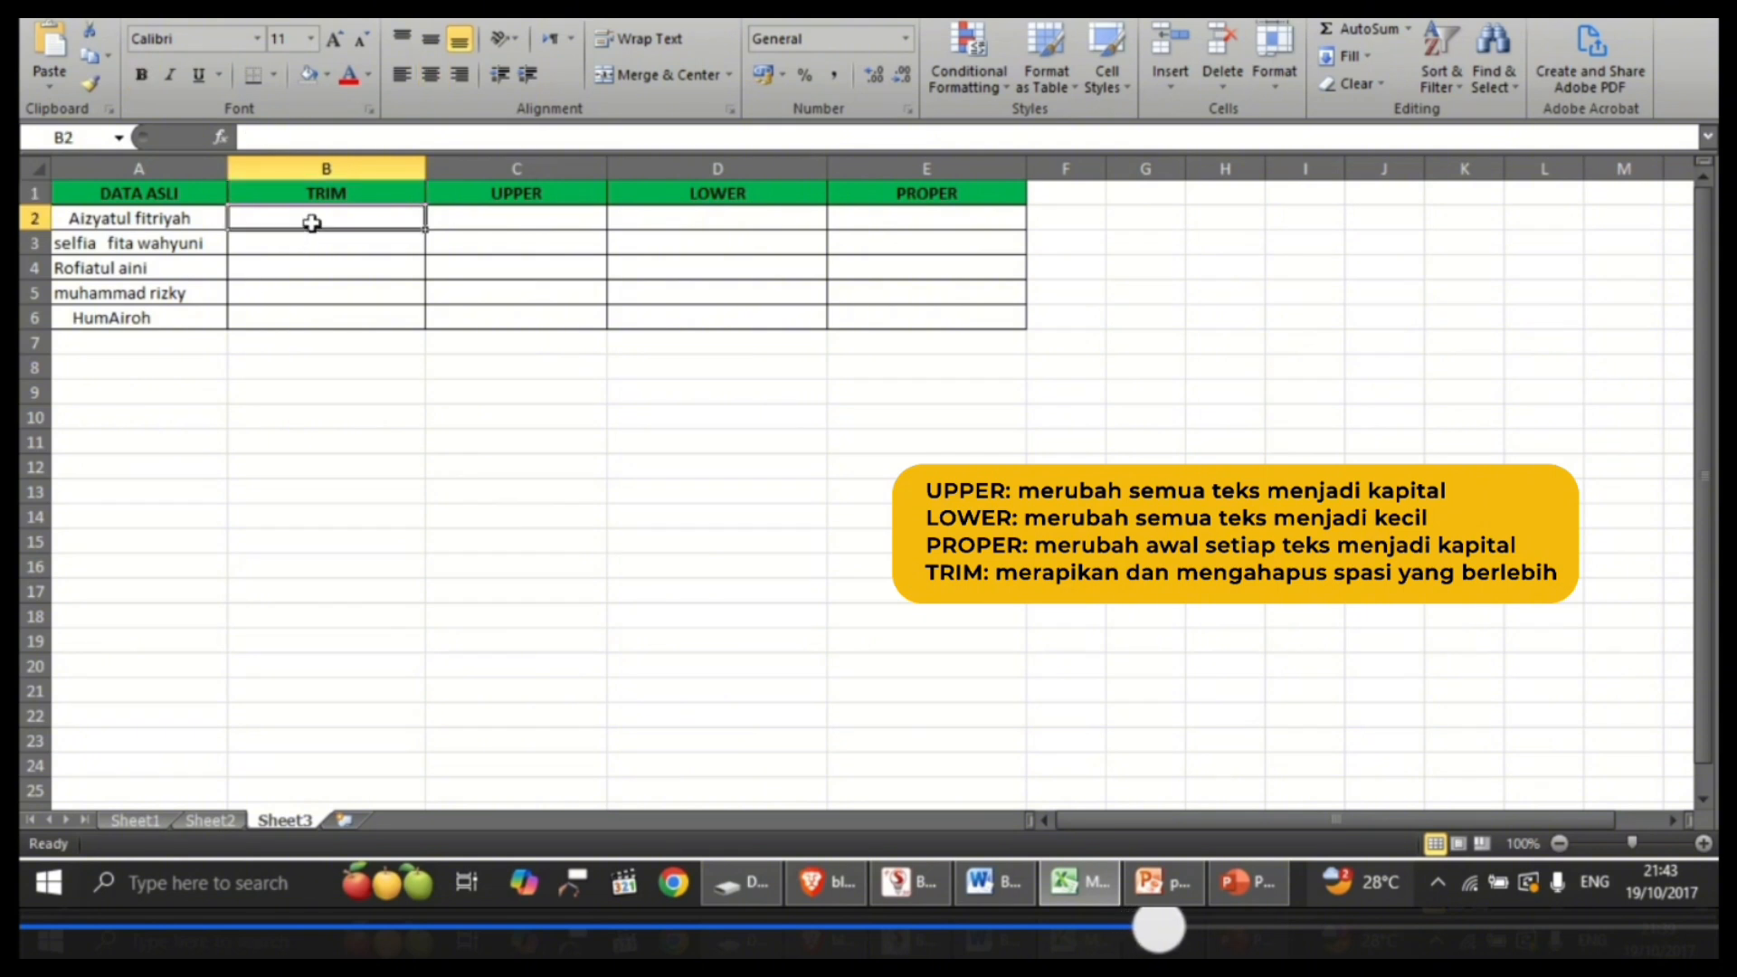
pyautogui.write('=tr')
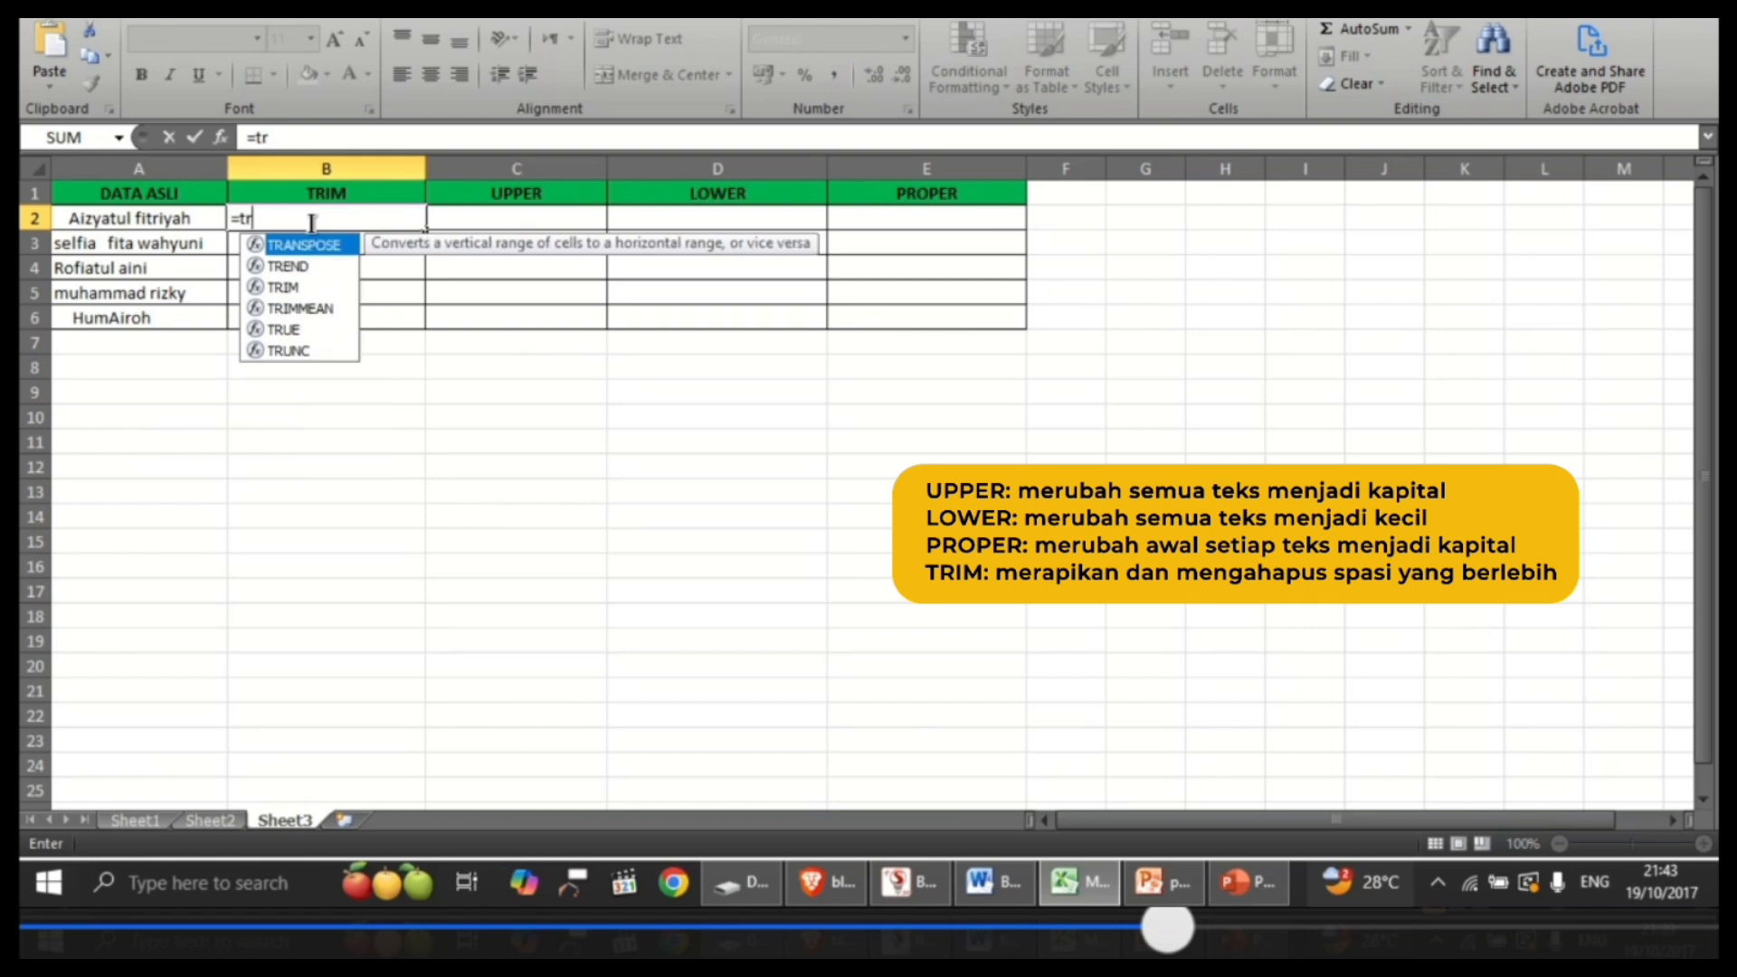
pyautogui.write('im(')
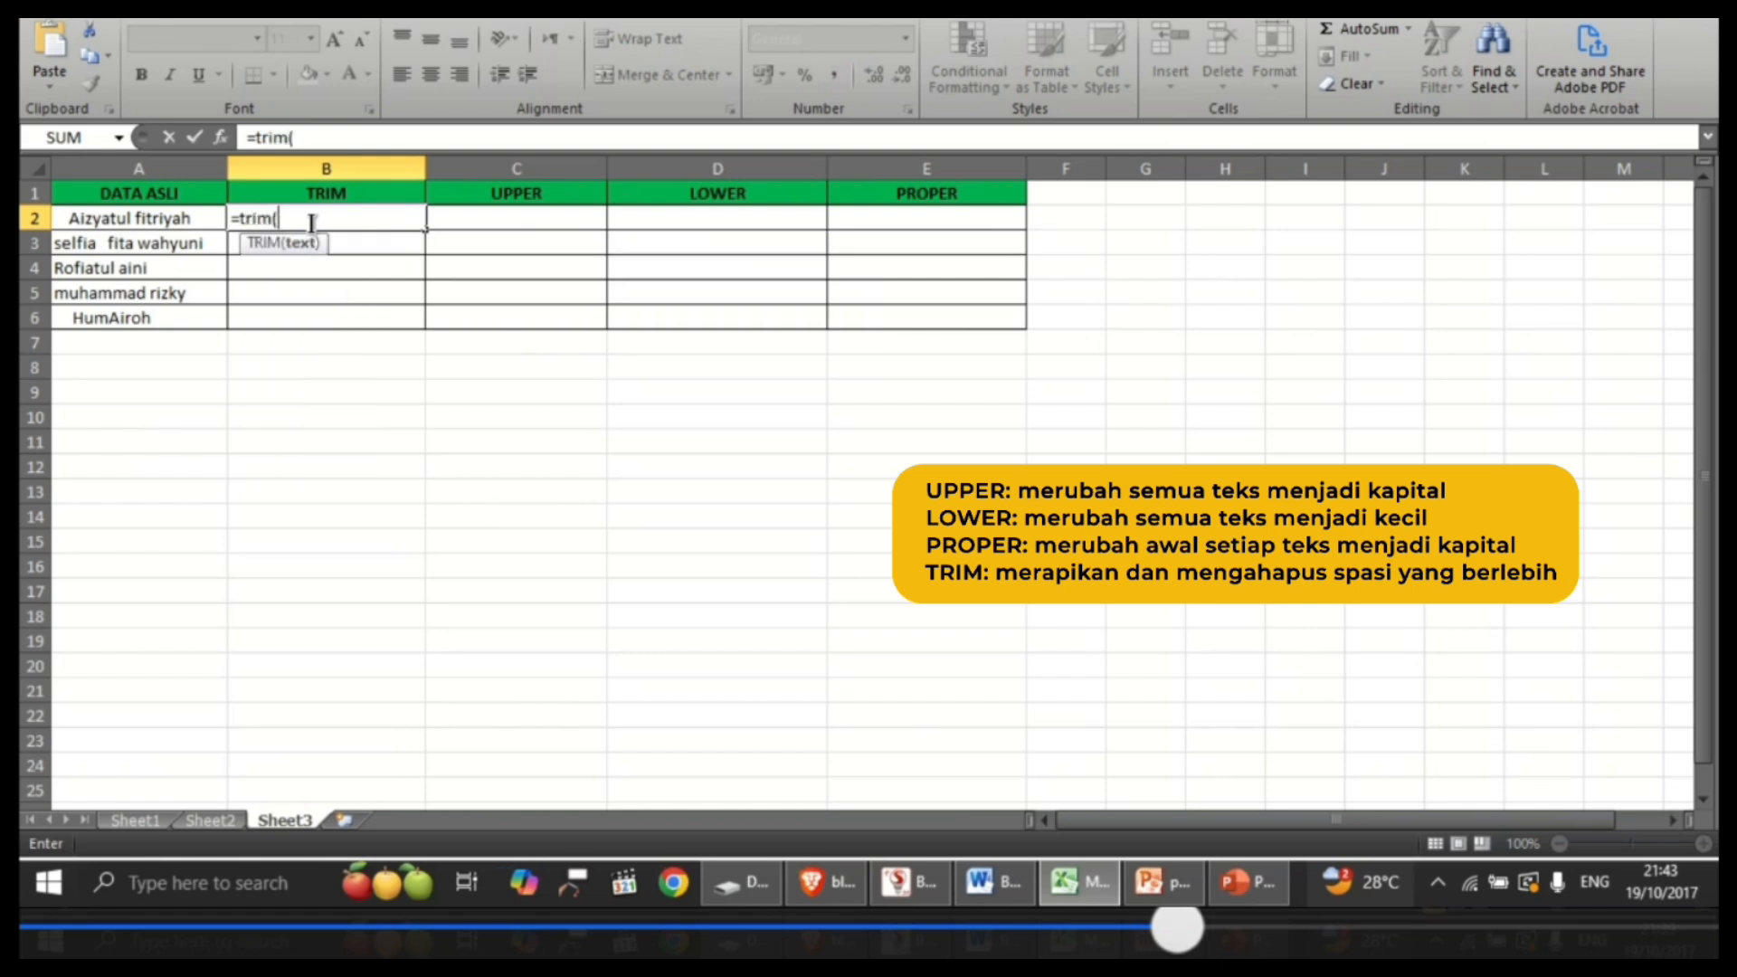
pyautogui.click(203, 217)
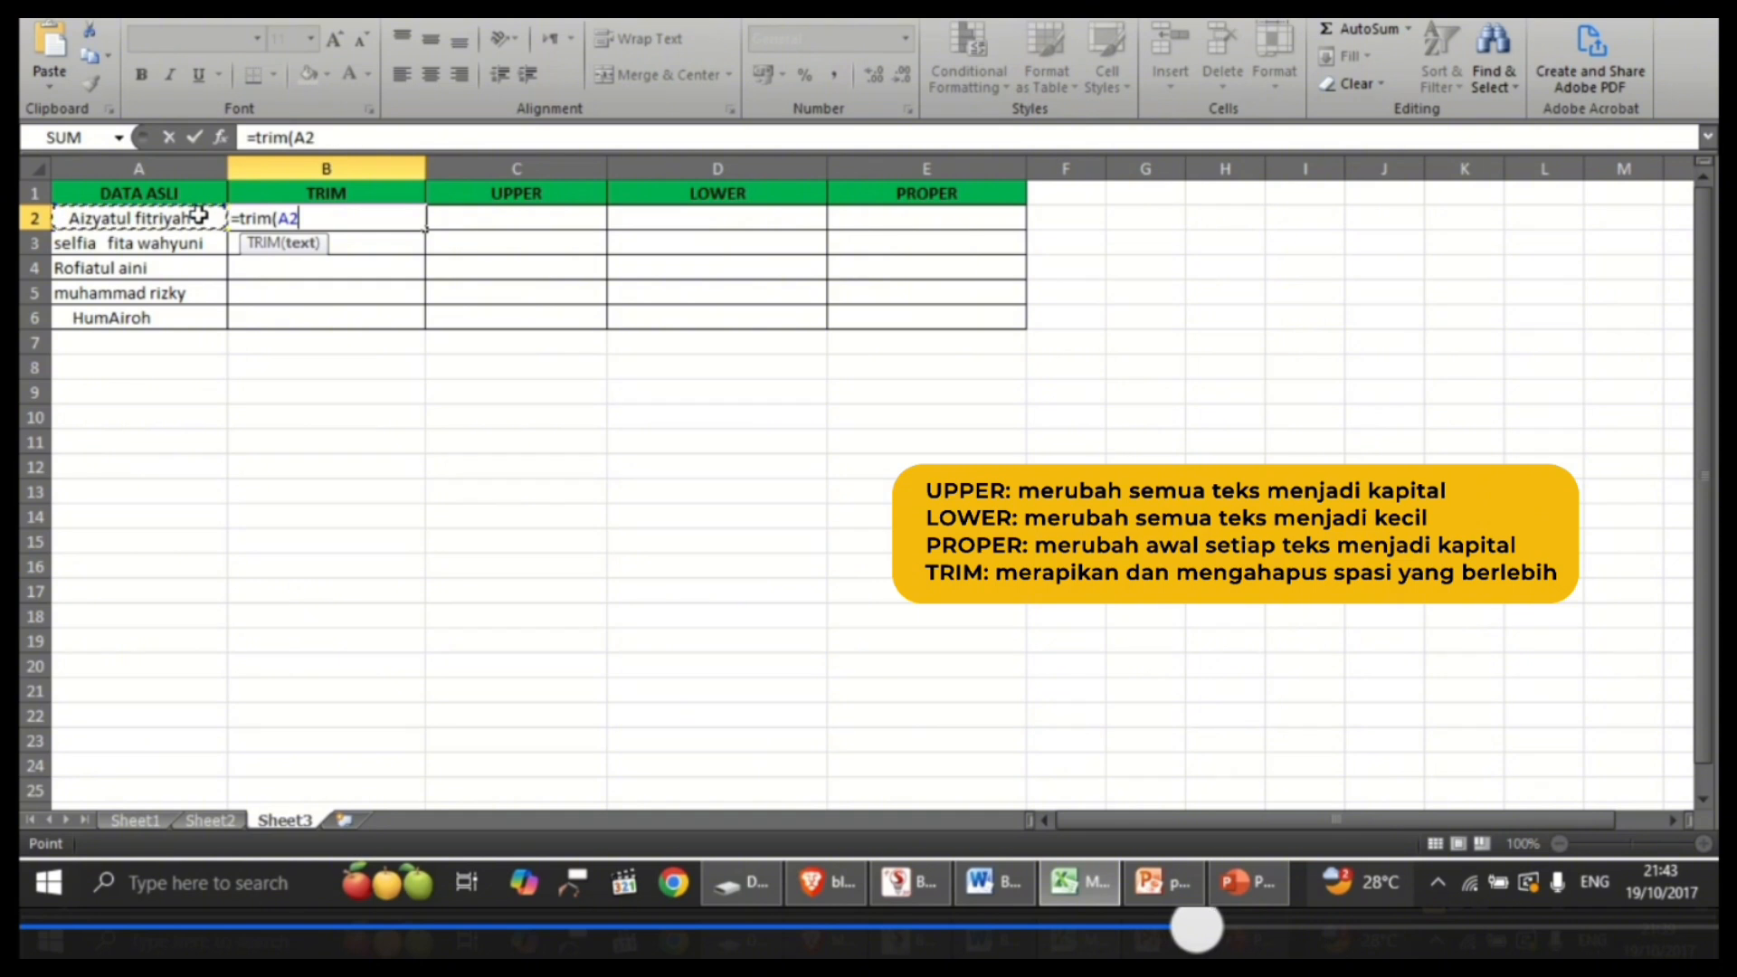
pyautogui.press('Return')
pyautogui.click(381, 220)
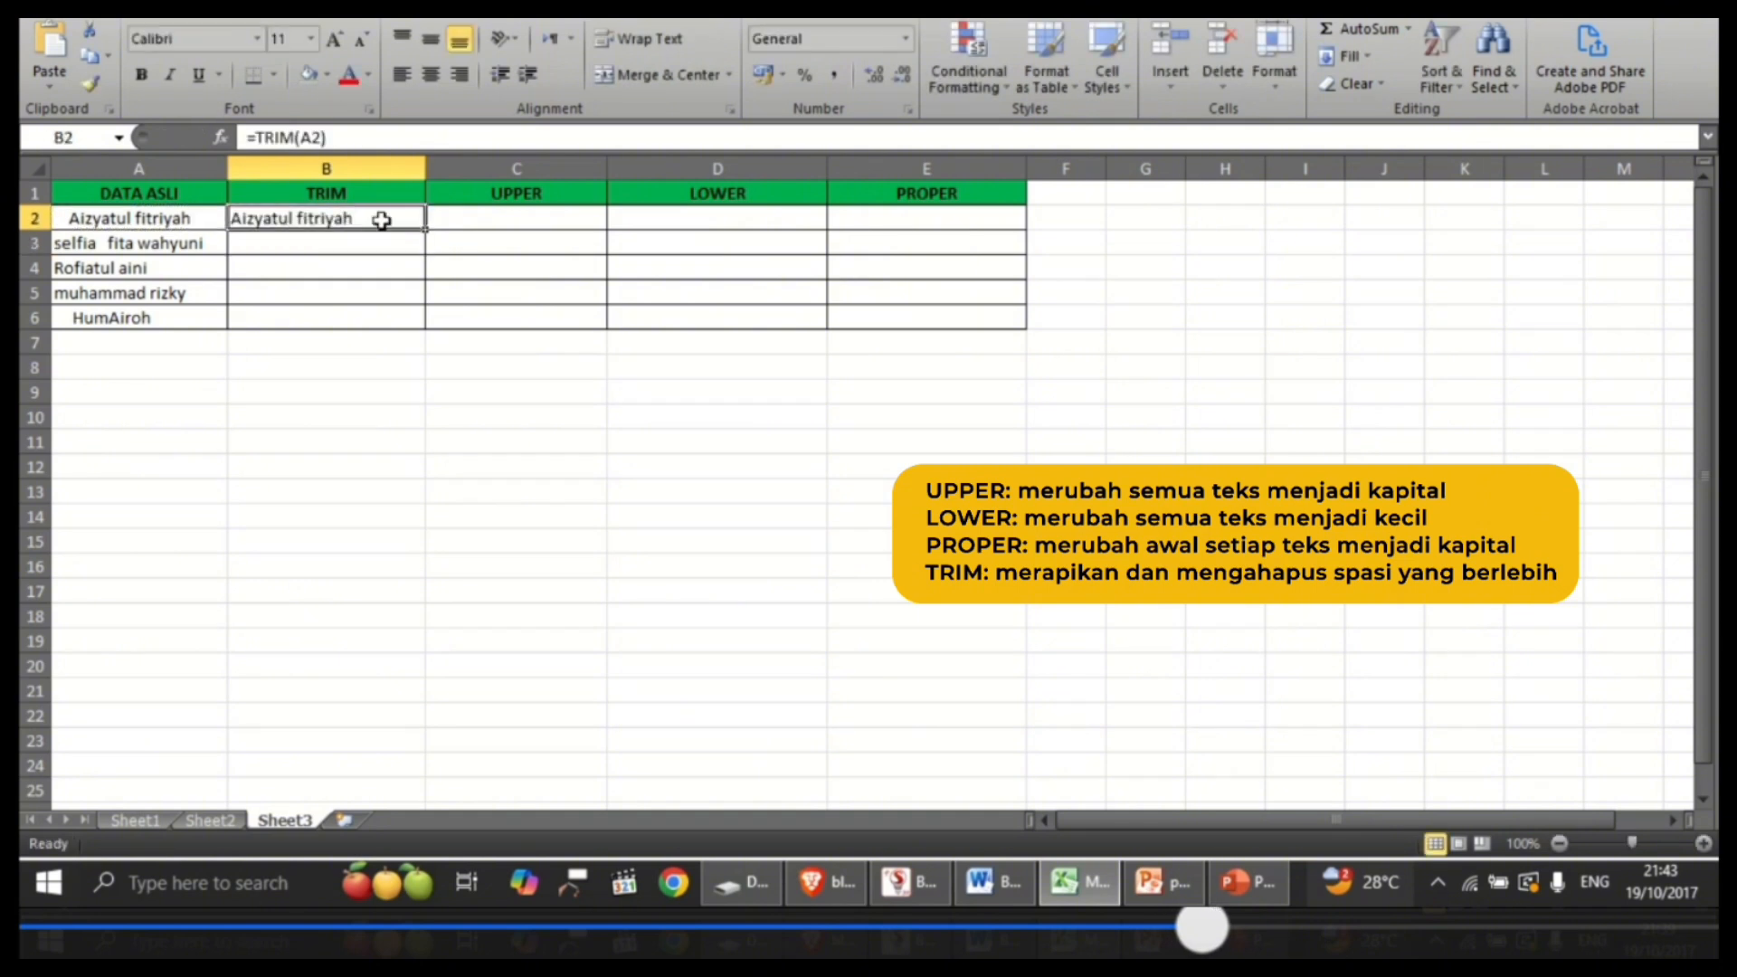
pyautogui.moveTo(425, 229); pyautogui.dragTo(425, 330)
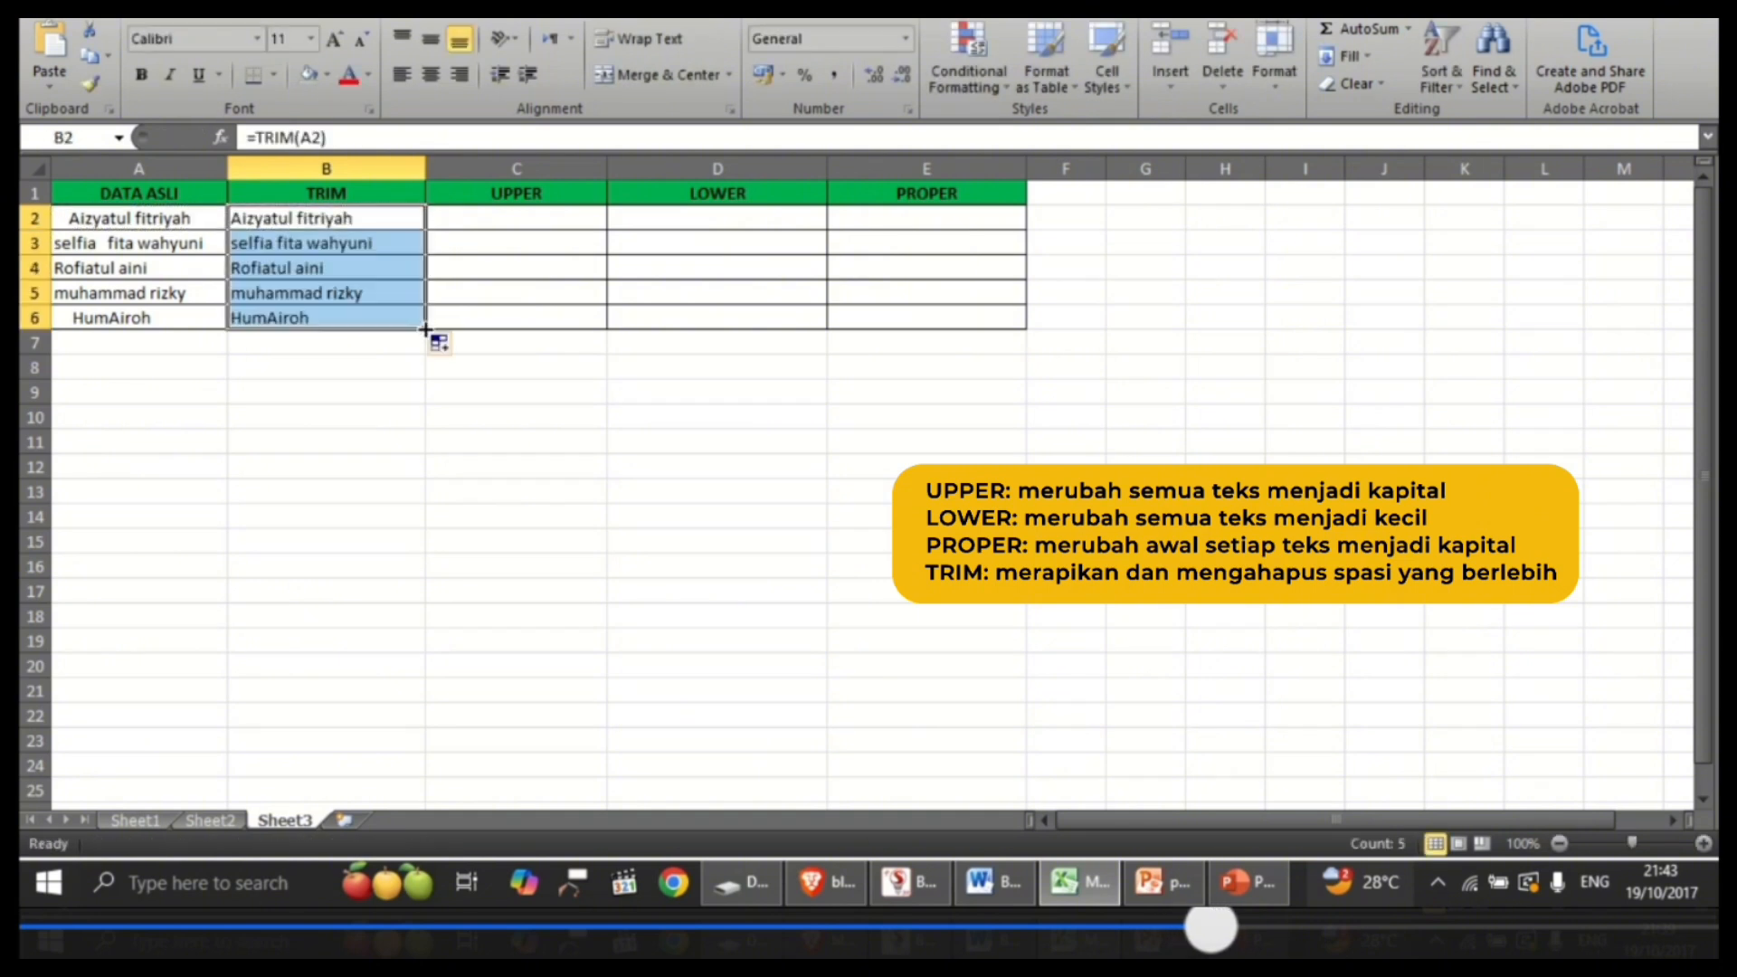
pyautogui.click(373, 409)
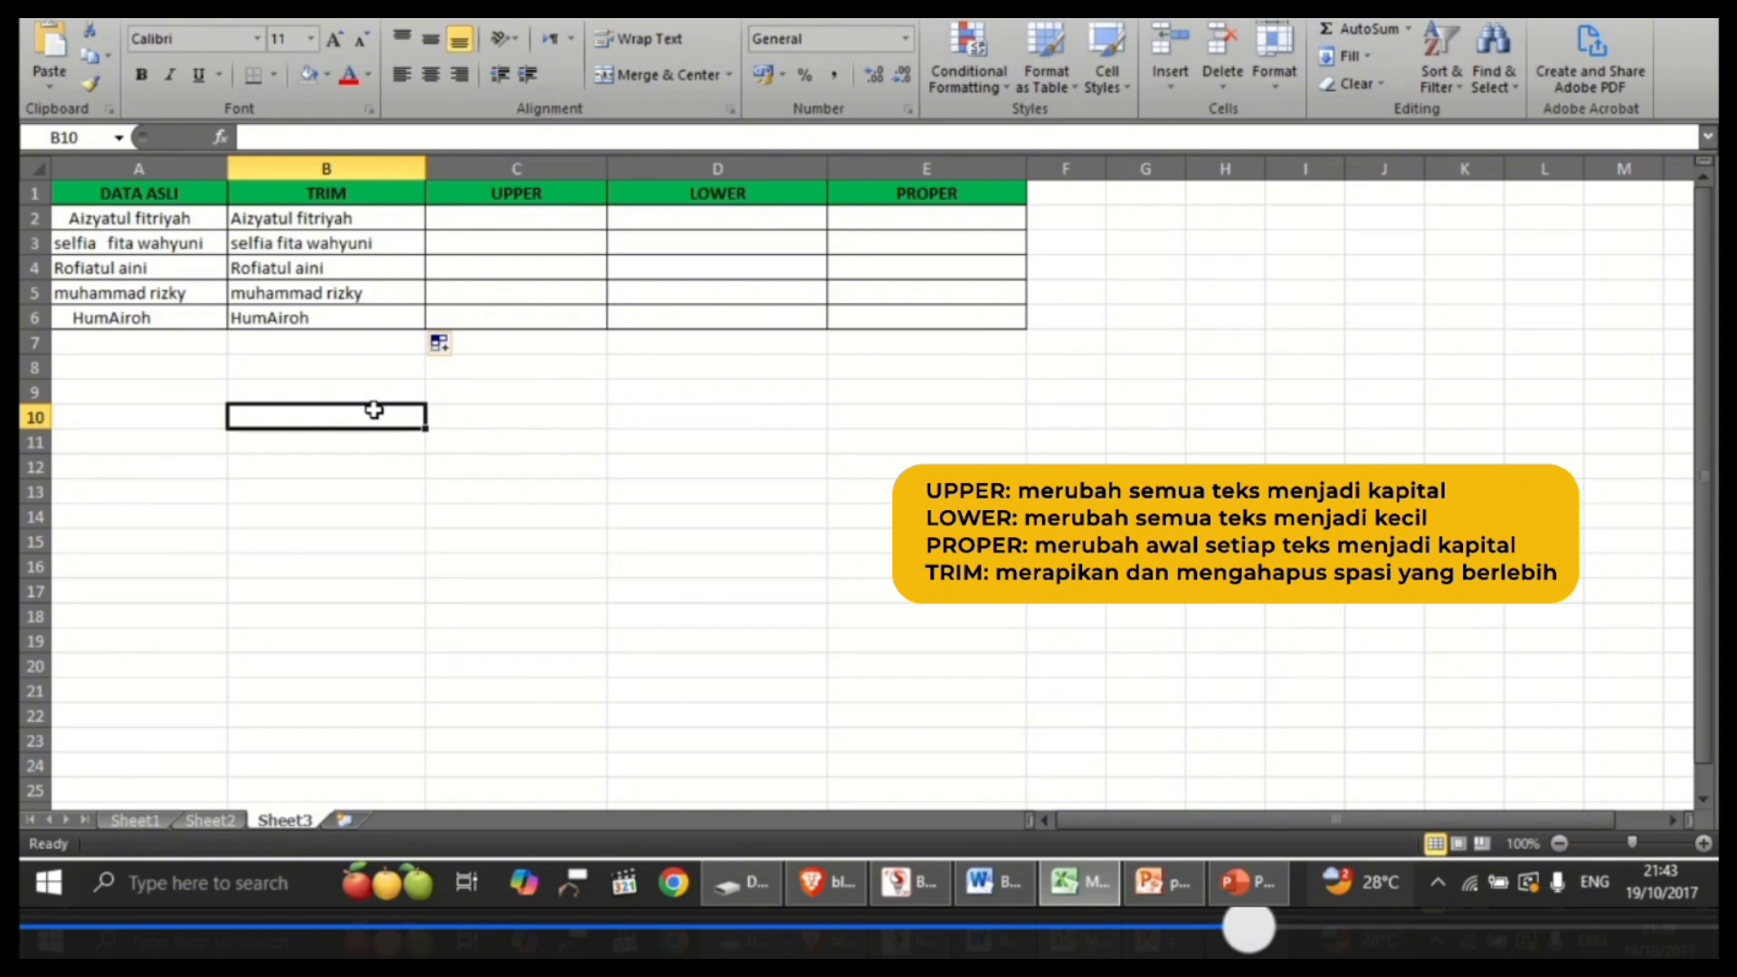
# Step: Enter =UPPER(B2) in cell C2 and fill the formula down the UPPER column through C6
pyautogui.click(578, 188)
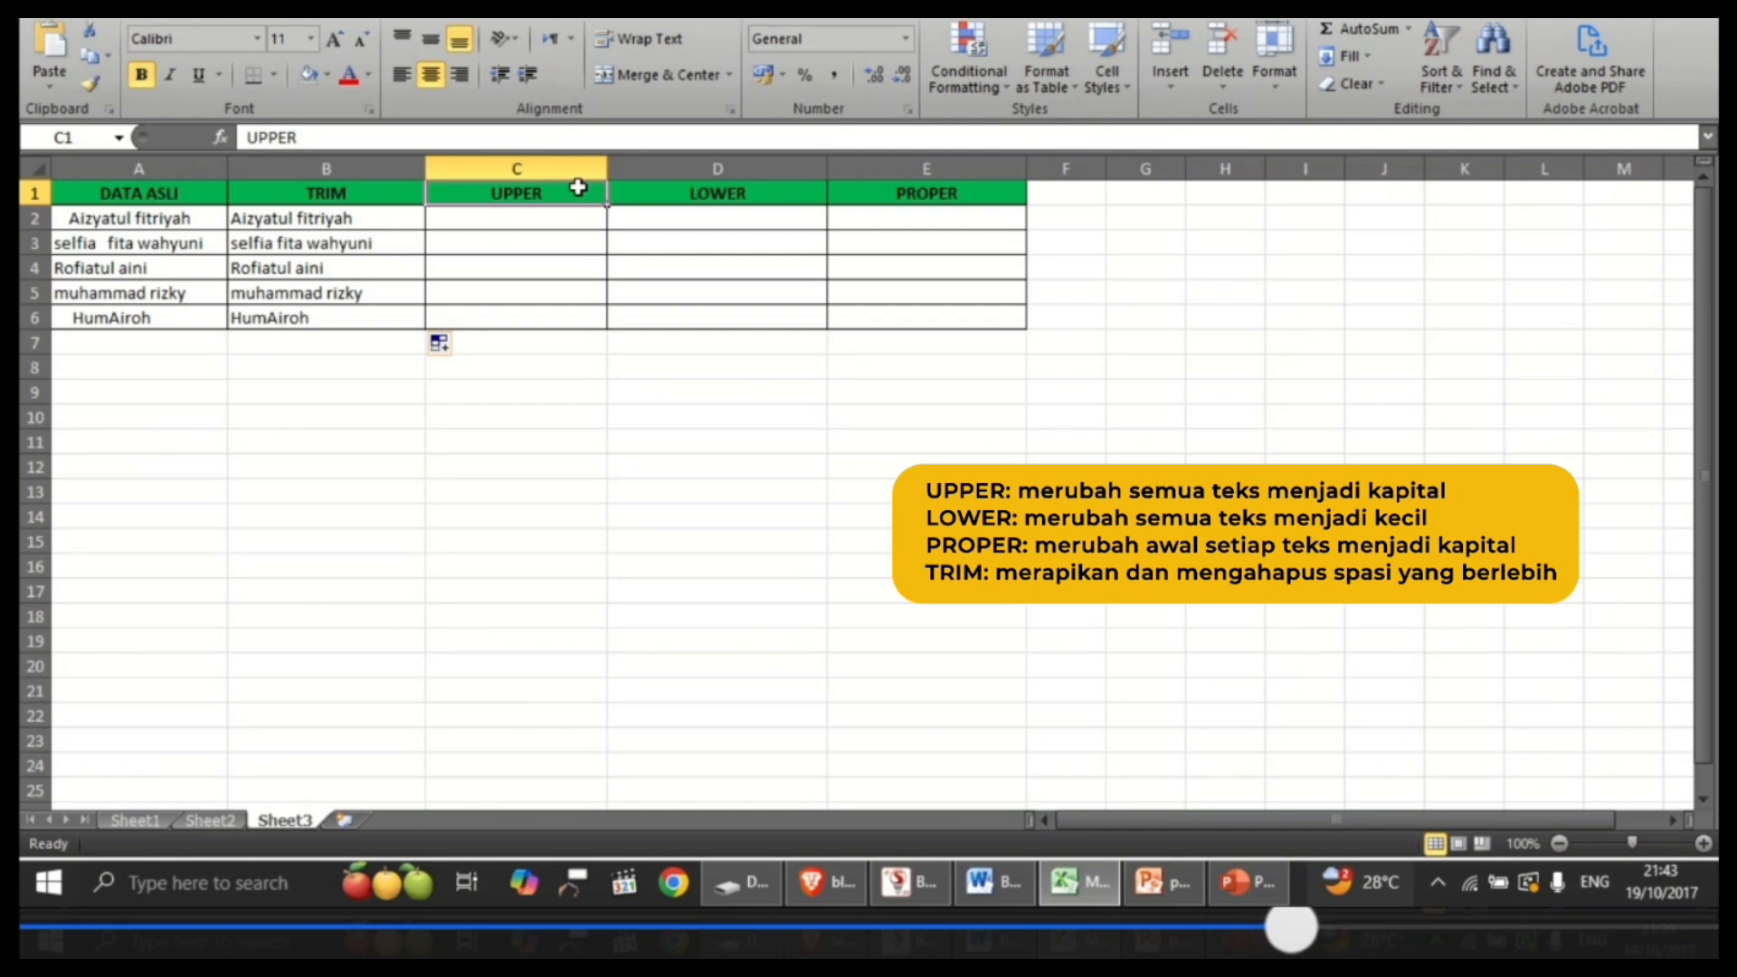
pyautogui.click(563, 220)
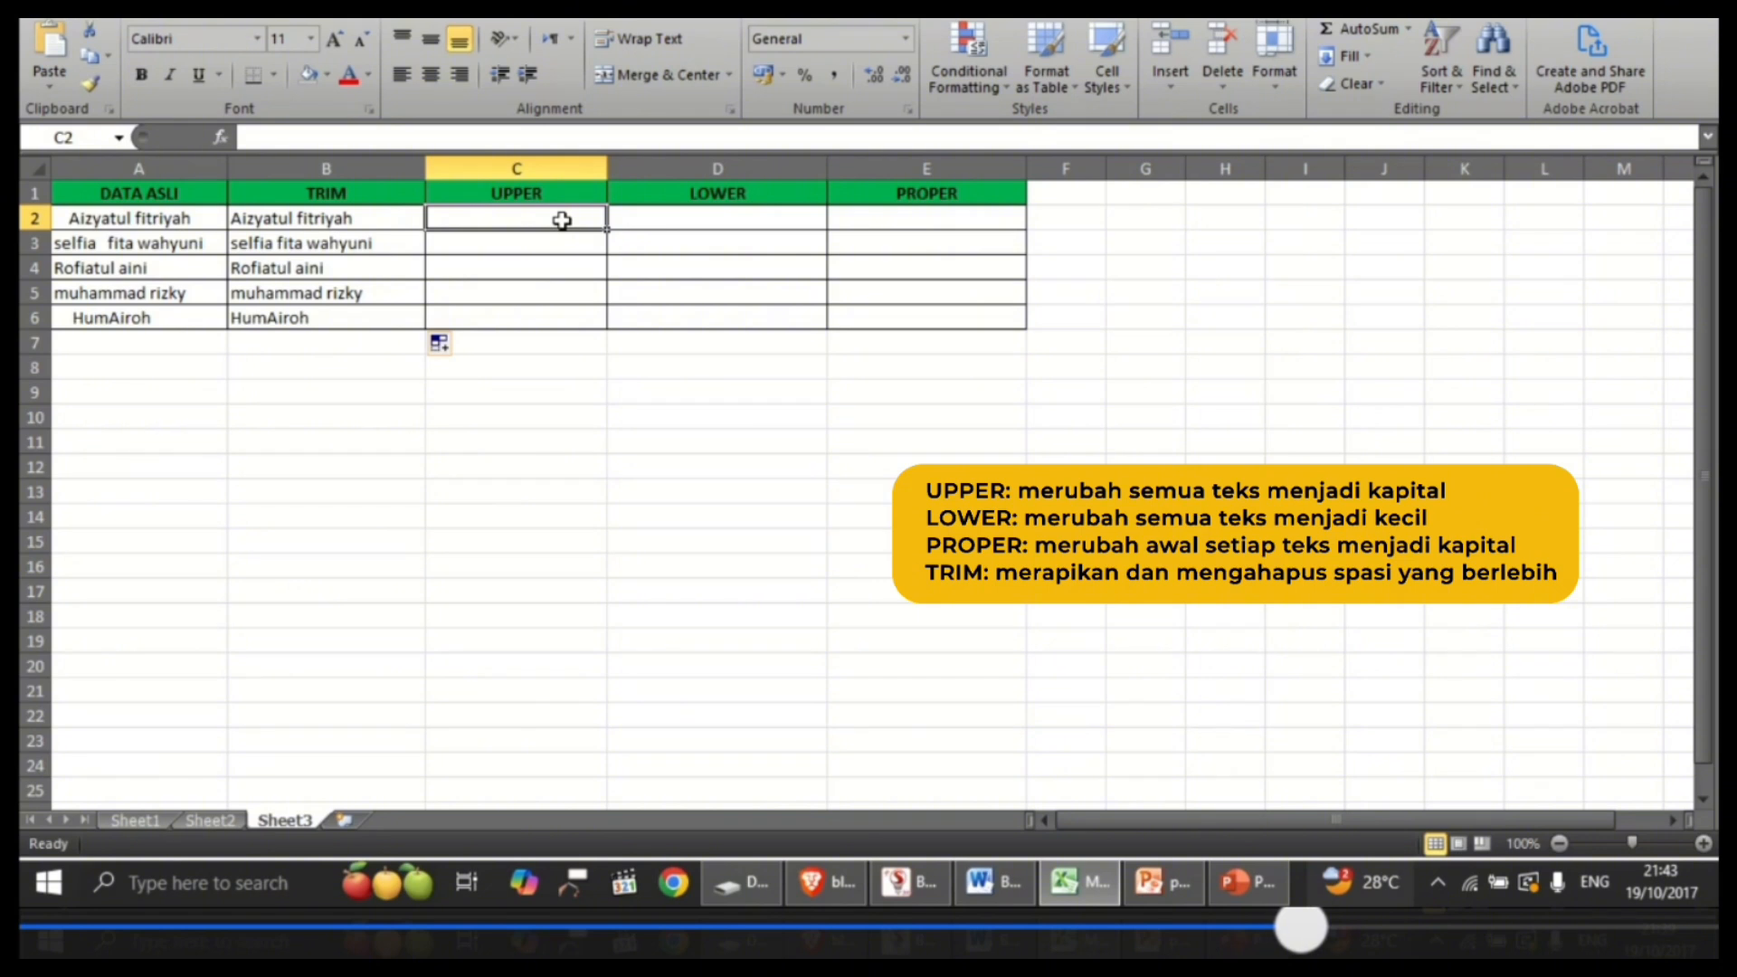
pyautogui.write('=')
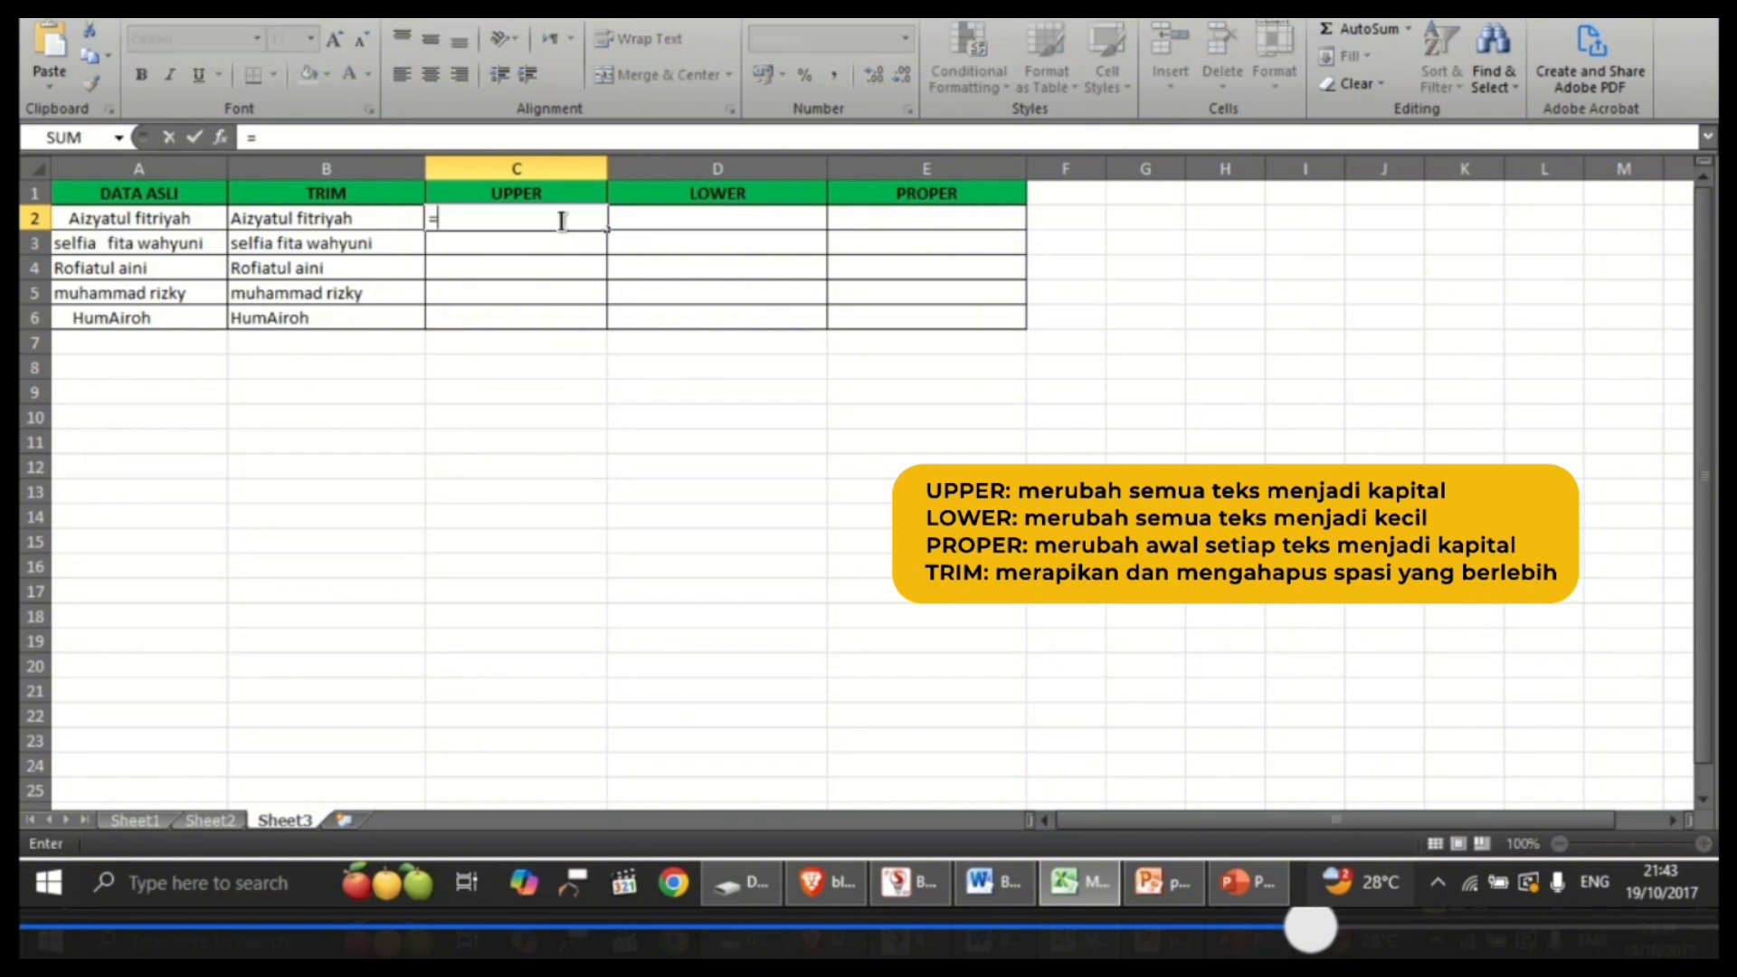
pyautogui.write('upper')
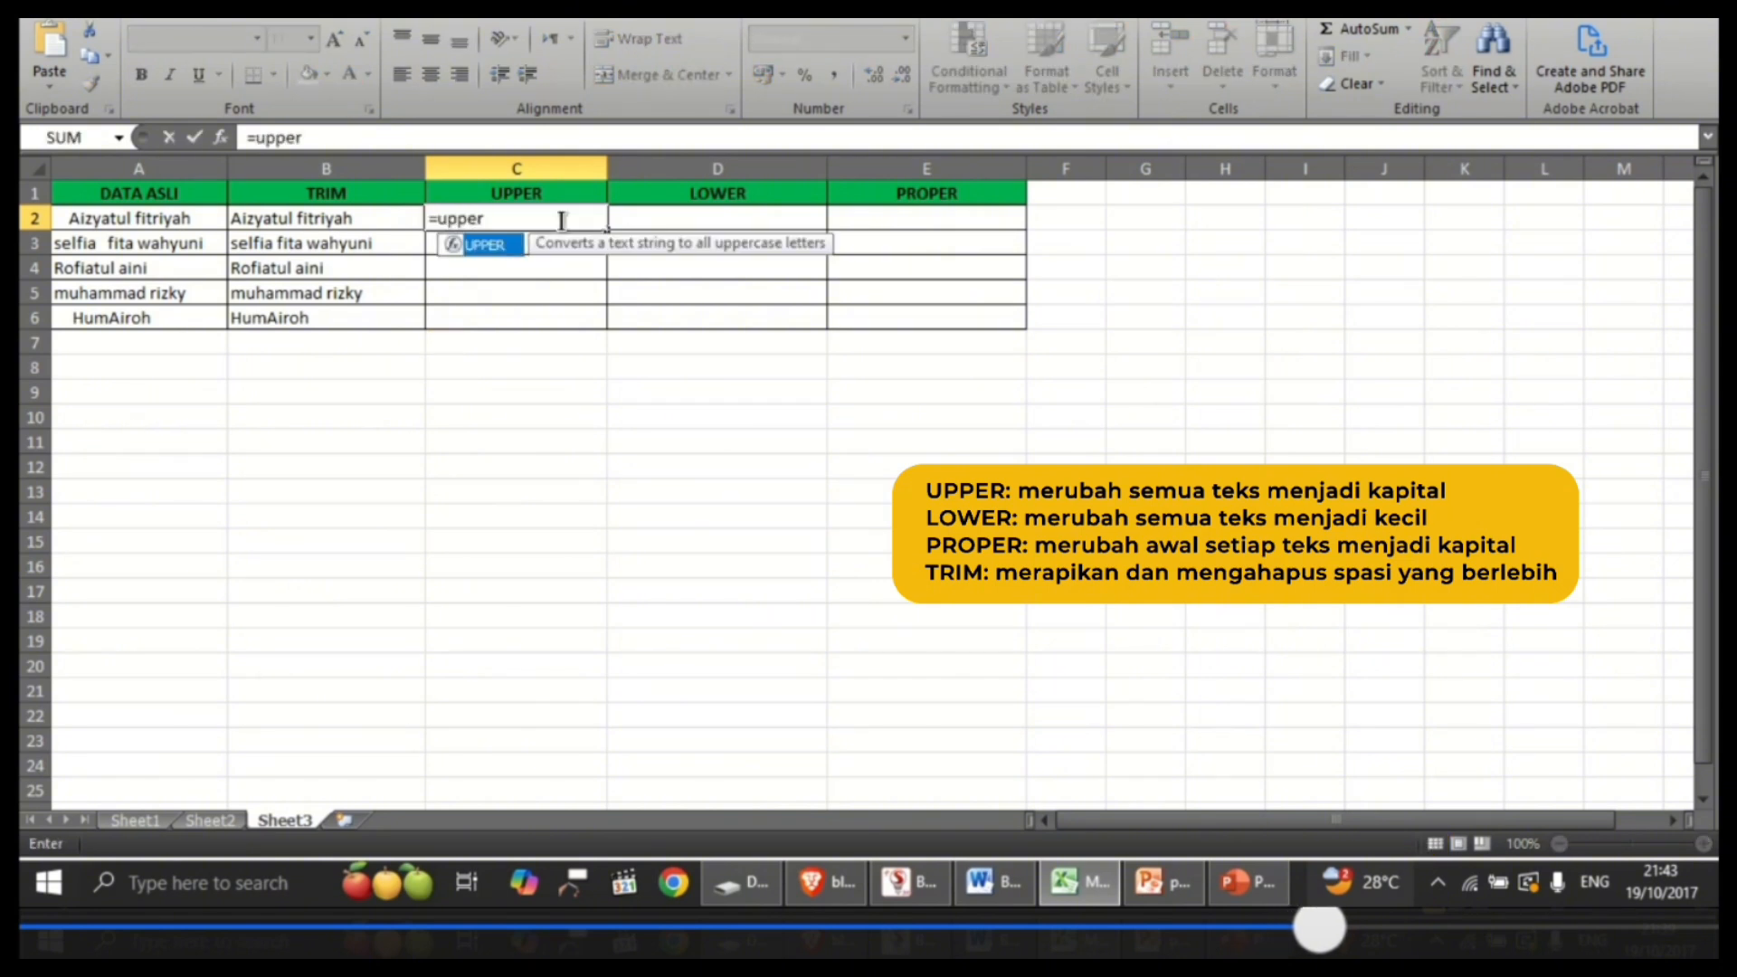
pyautogui.write('(')
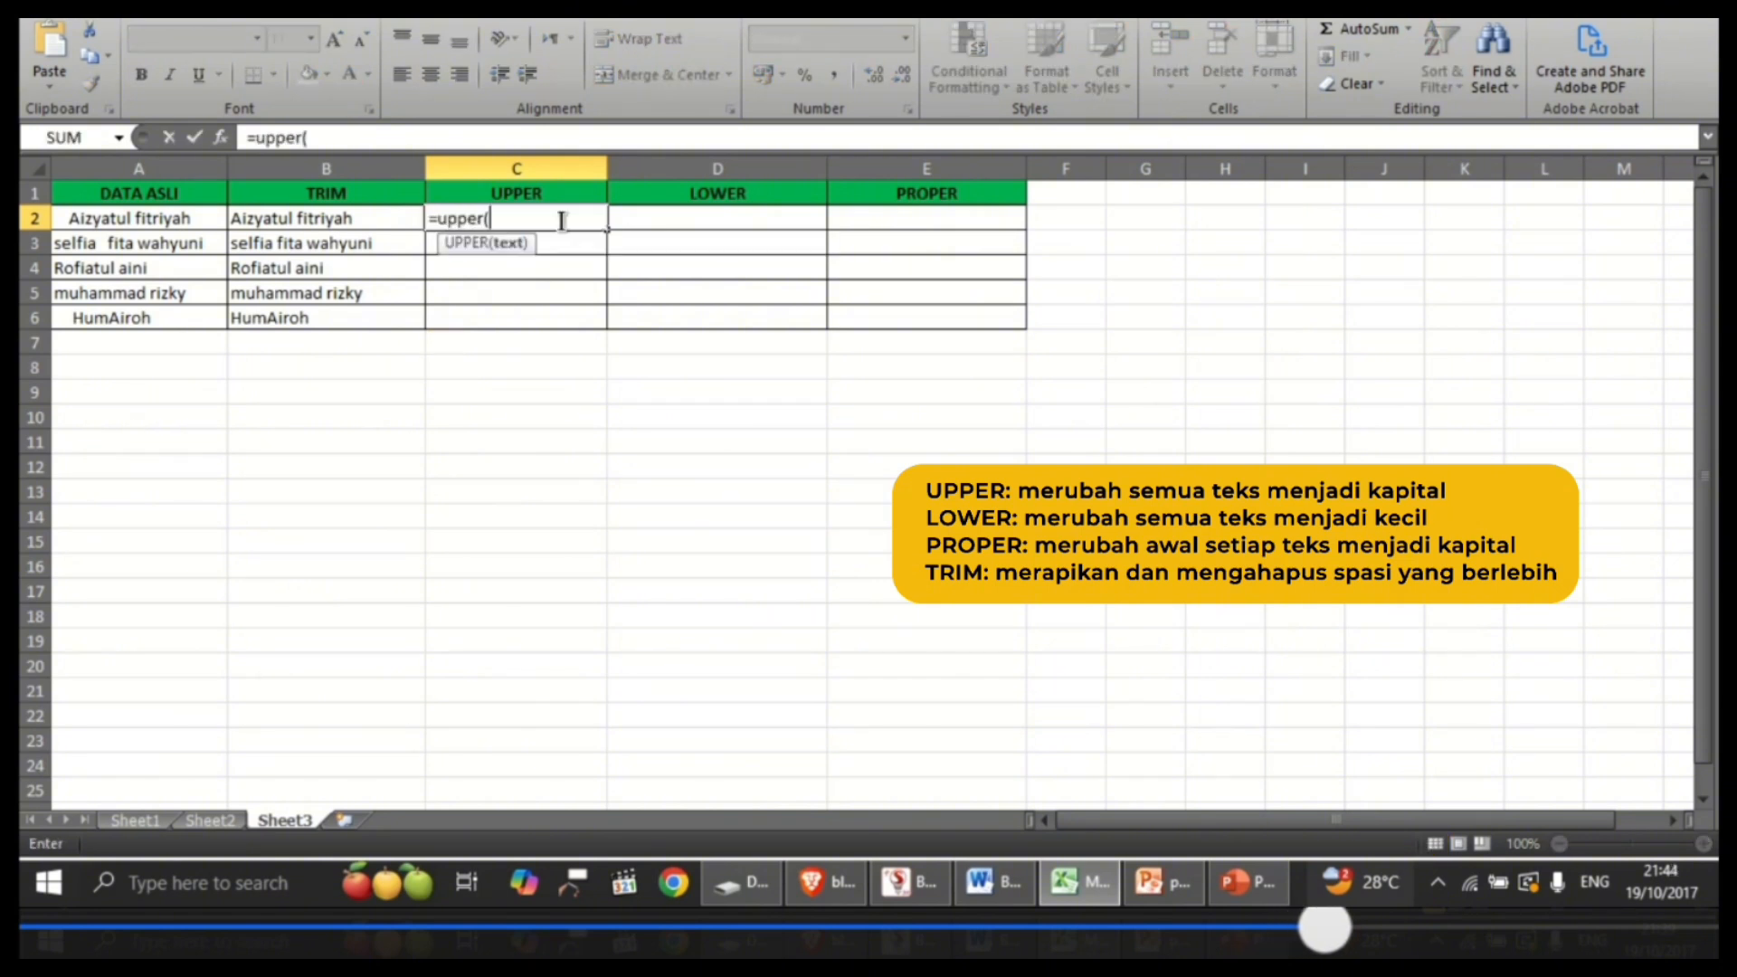
pyautogui.click(403, 219)
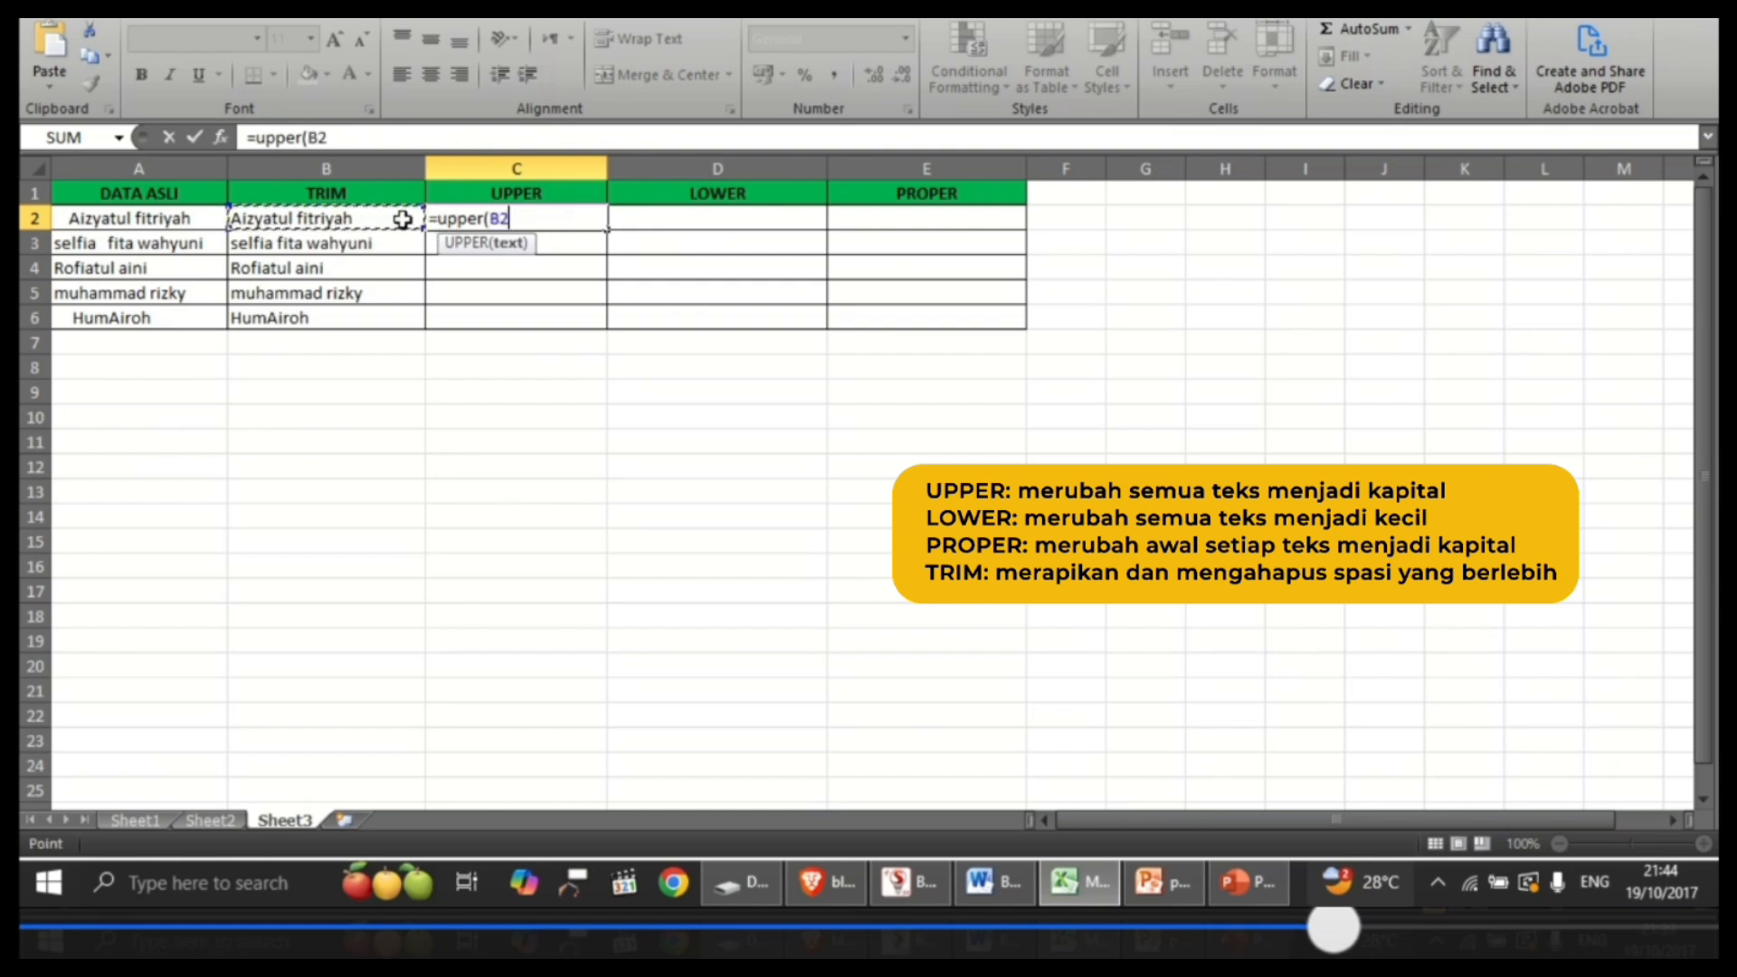
pyautogui.press('Return')
pyautogui.click(584, 218)
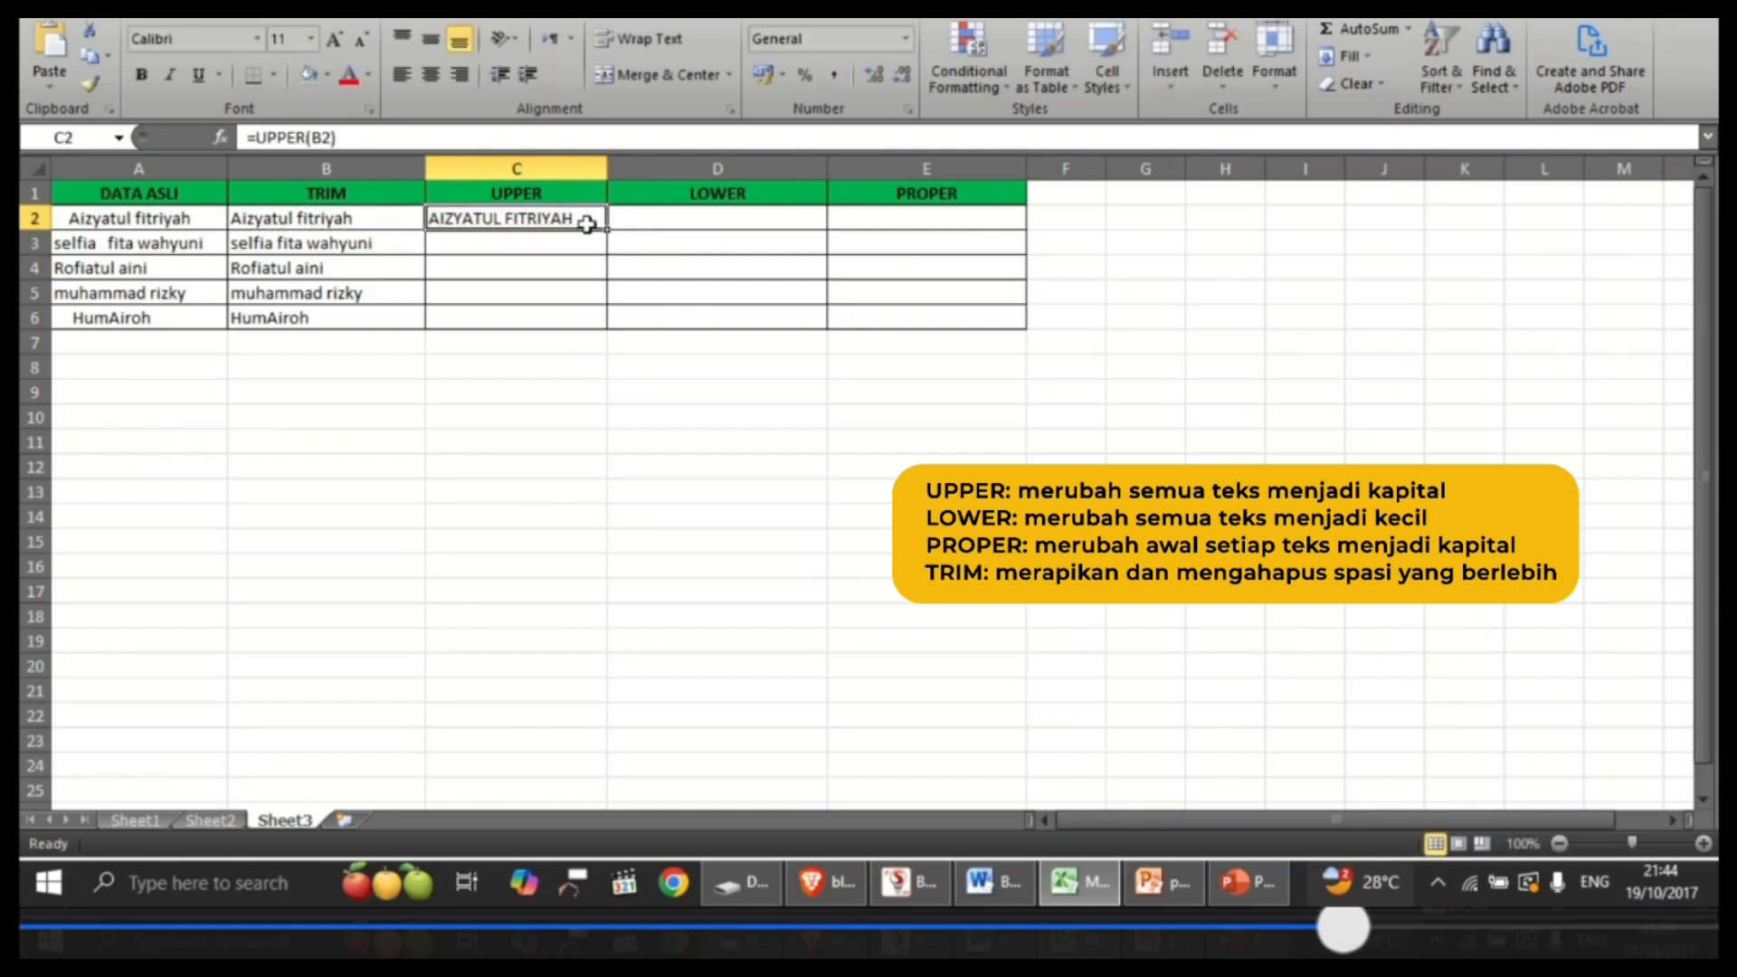
pyautogui.moveTo(609, 229); pyautogui.dragTo(606, 321)
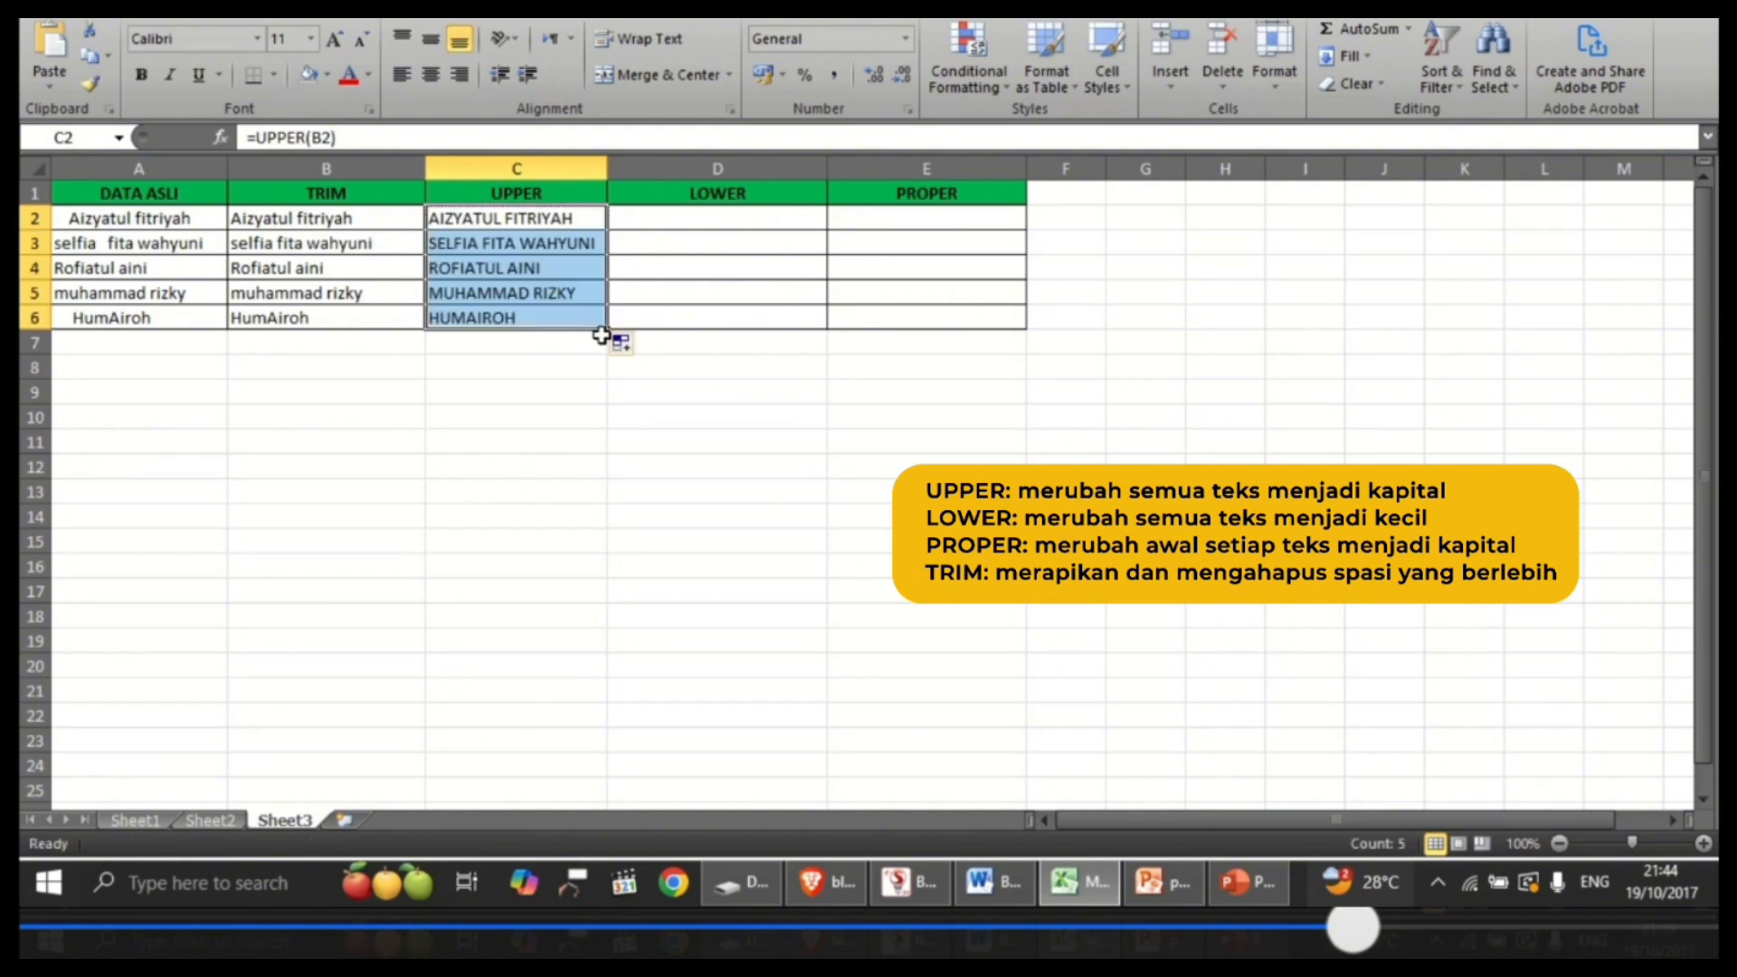
pyautogui.click(583, 371)
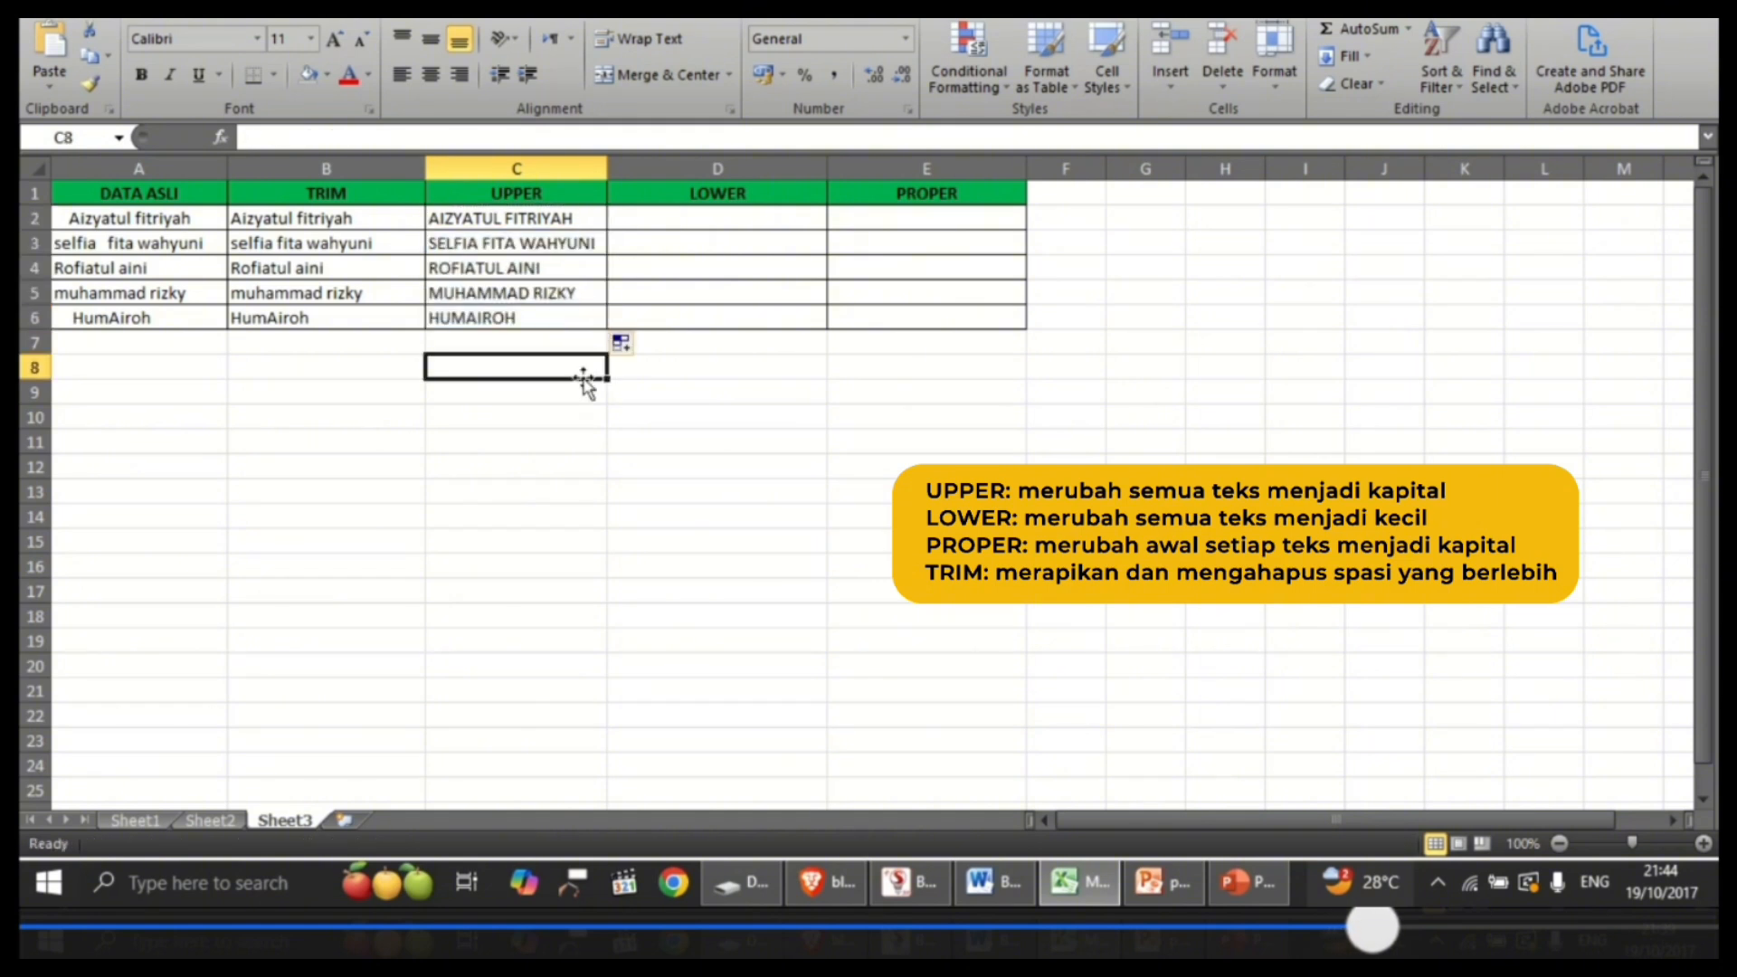
# Step: Enter =LOWER(B2) in cell D2 and fill the formula down the LOWER column through D6
pyautogui.click(801, 198)
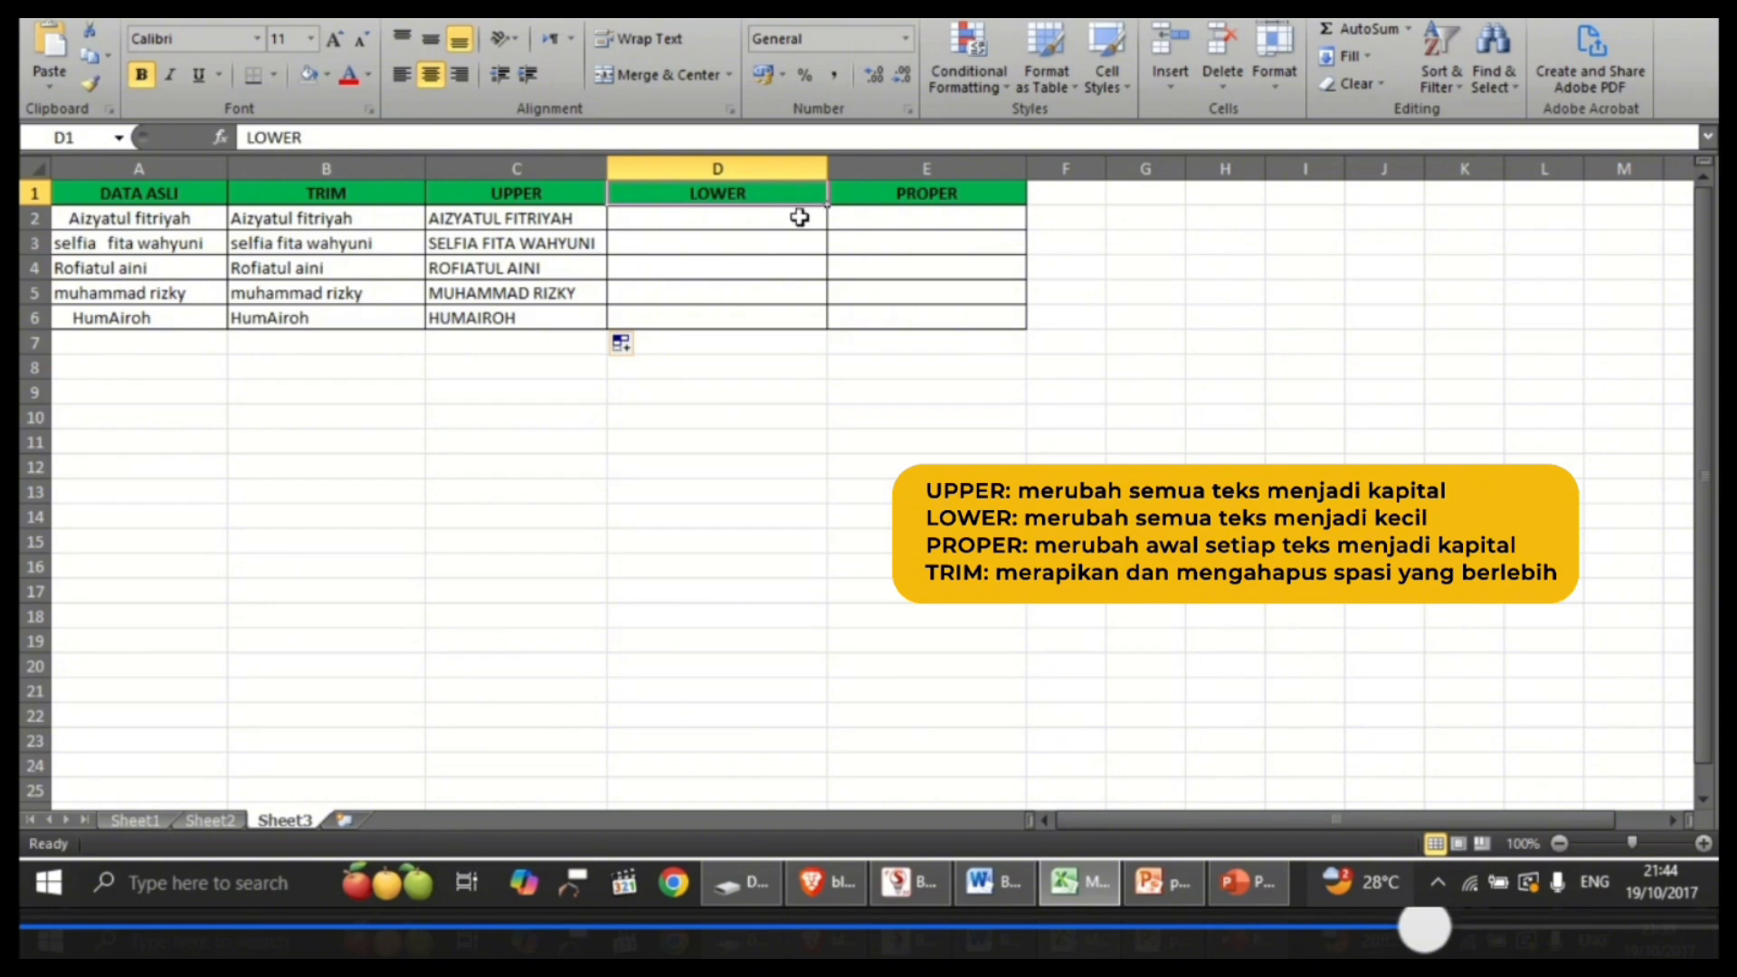
pyautogui.click(799, 217)
pyautogui.write('=l')
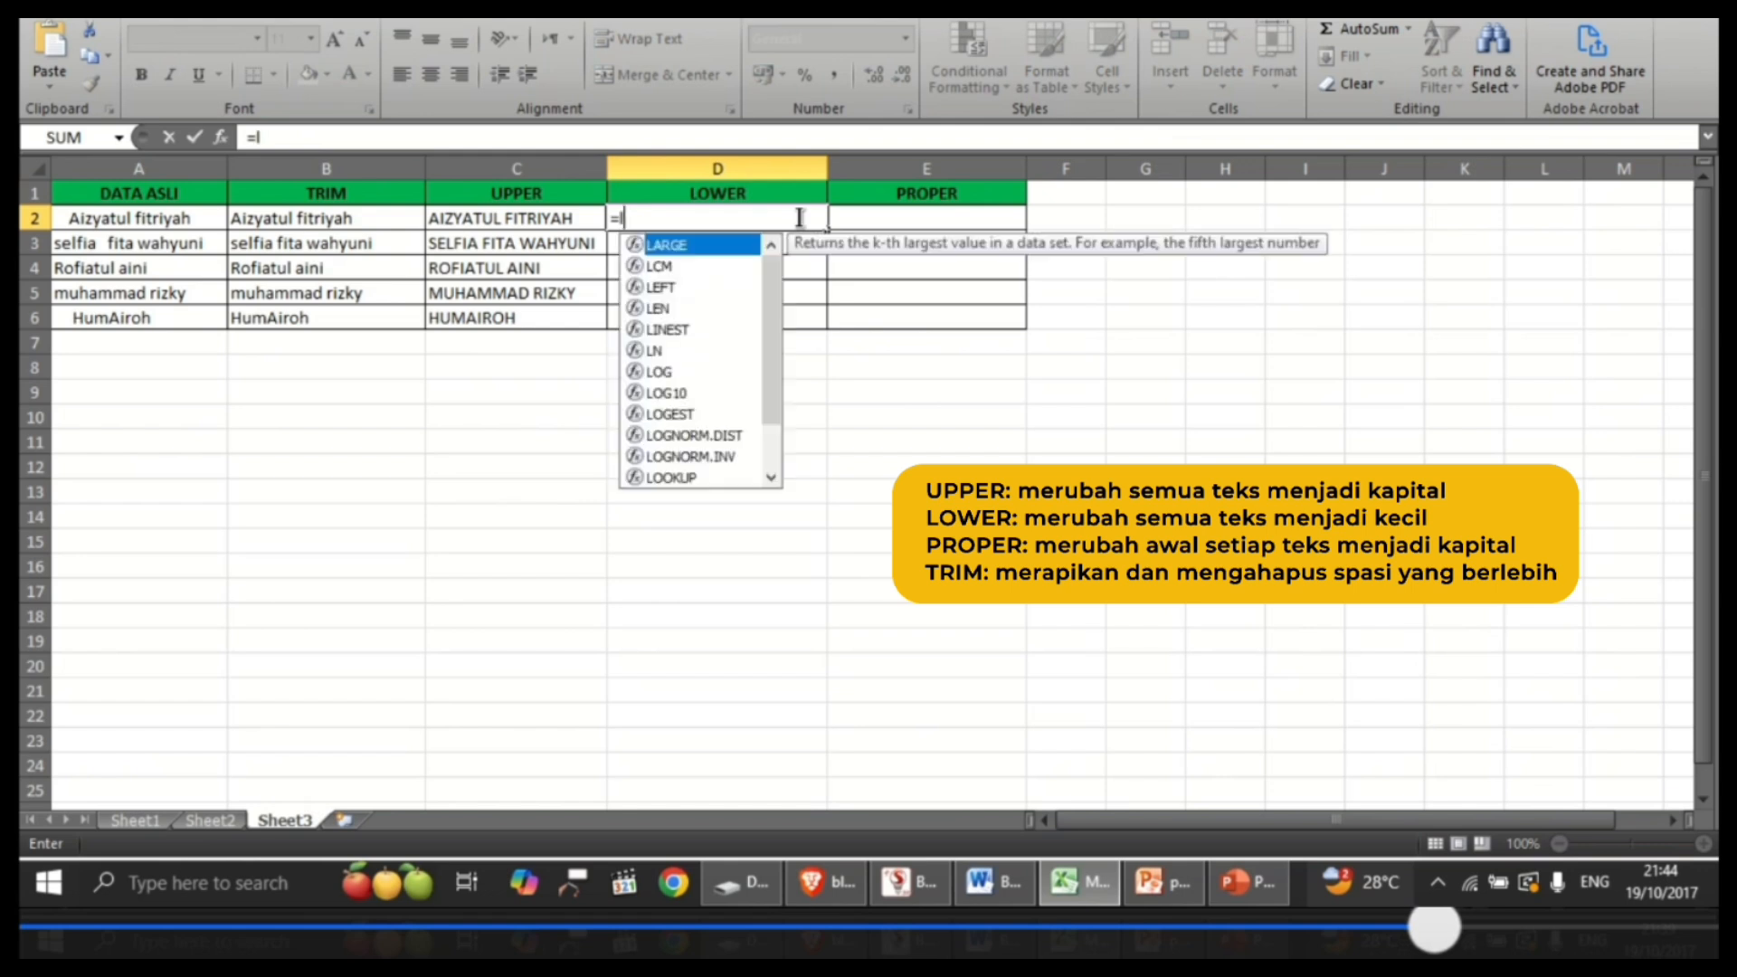
pyautogui.write('ower(')
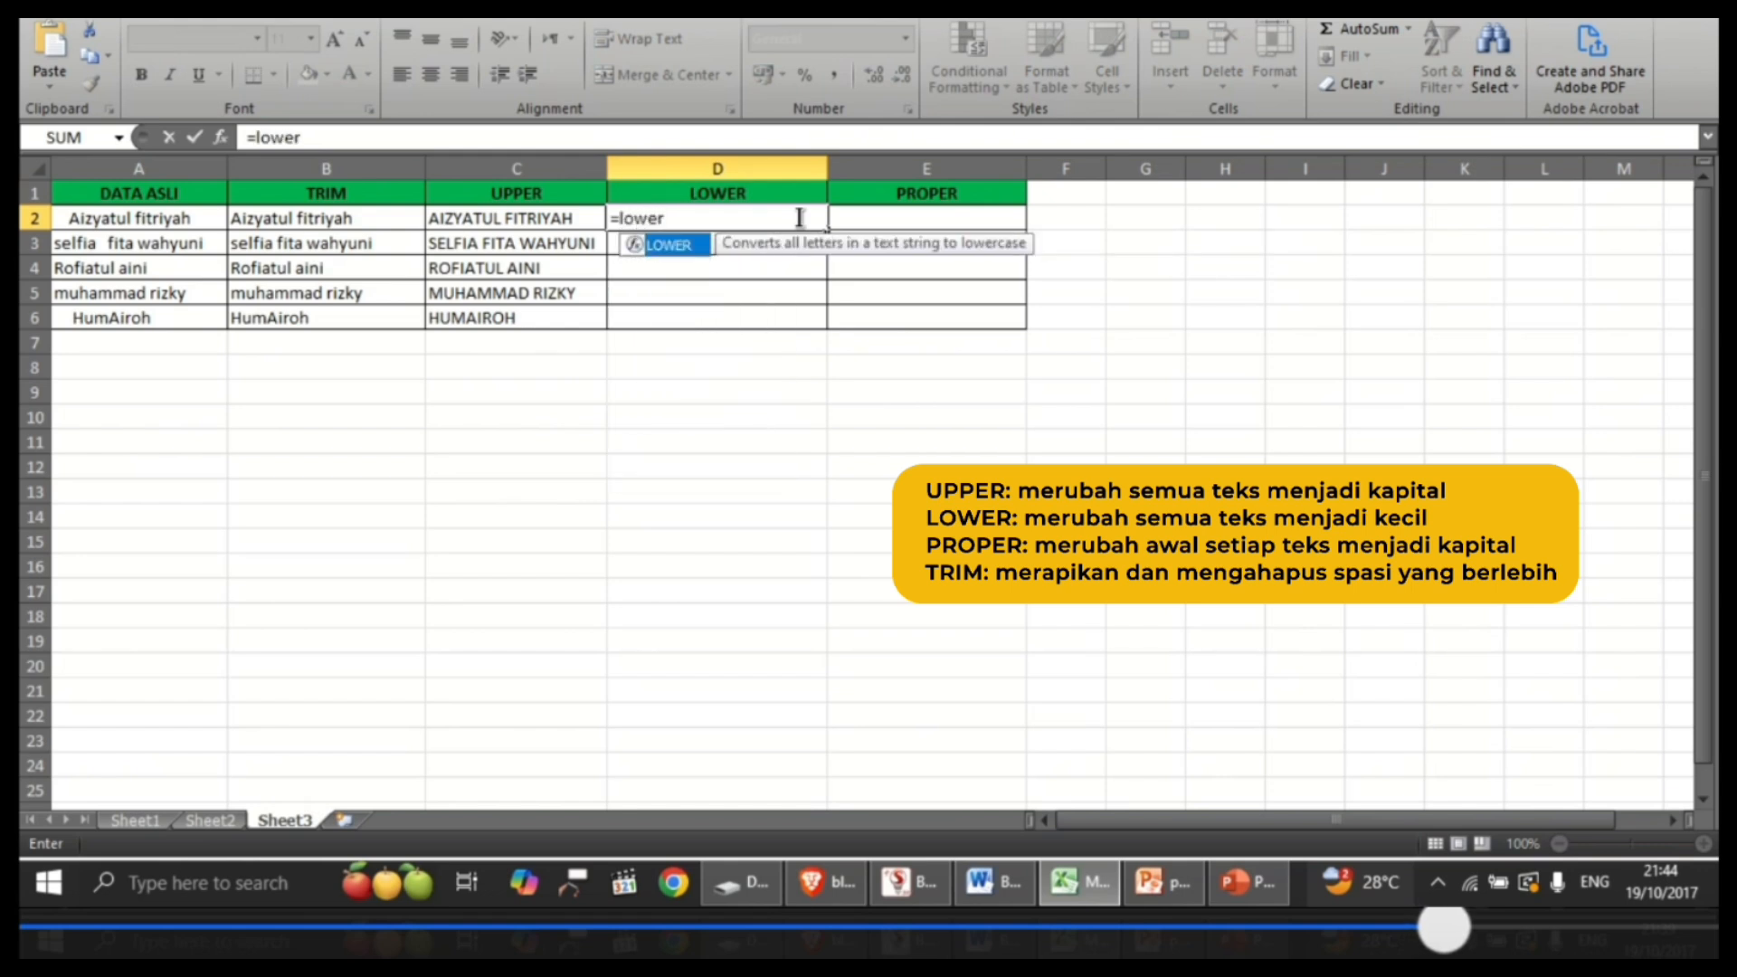
pyautogui.click(397, 218)
pyautogui.press('Return')
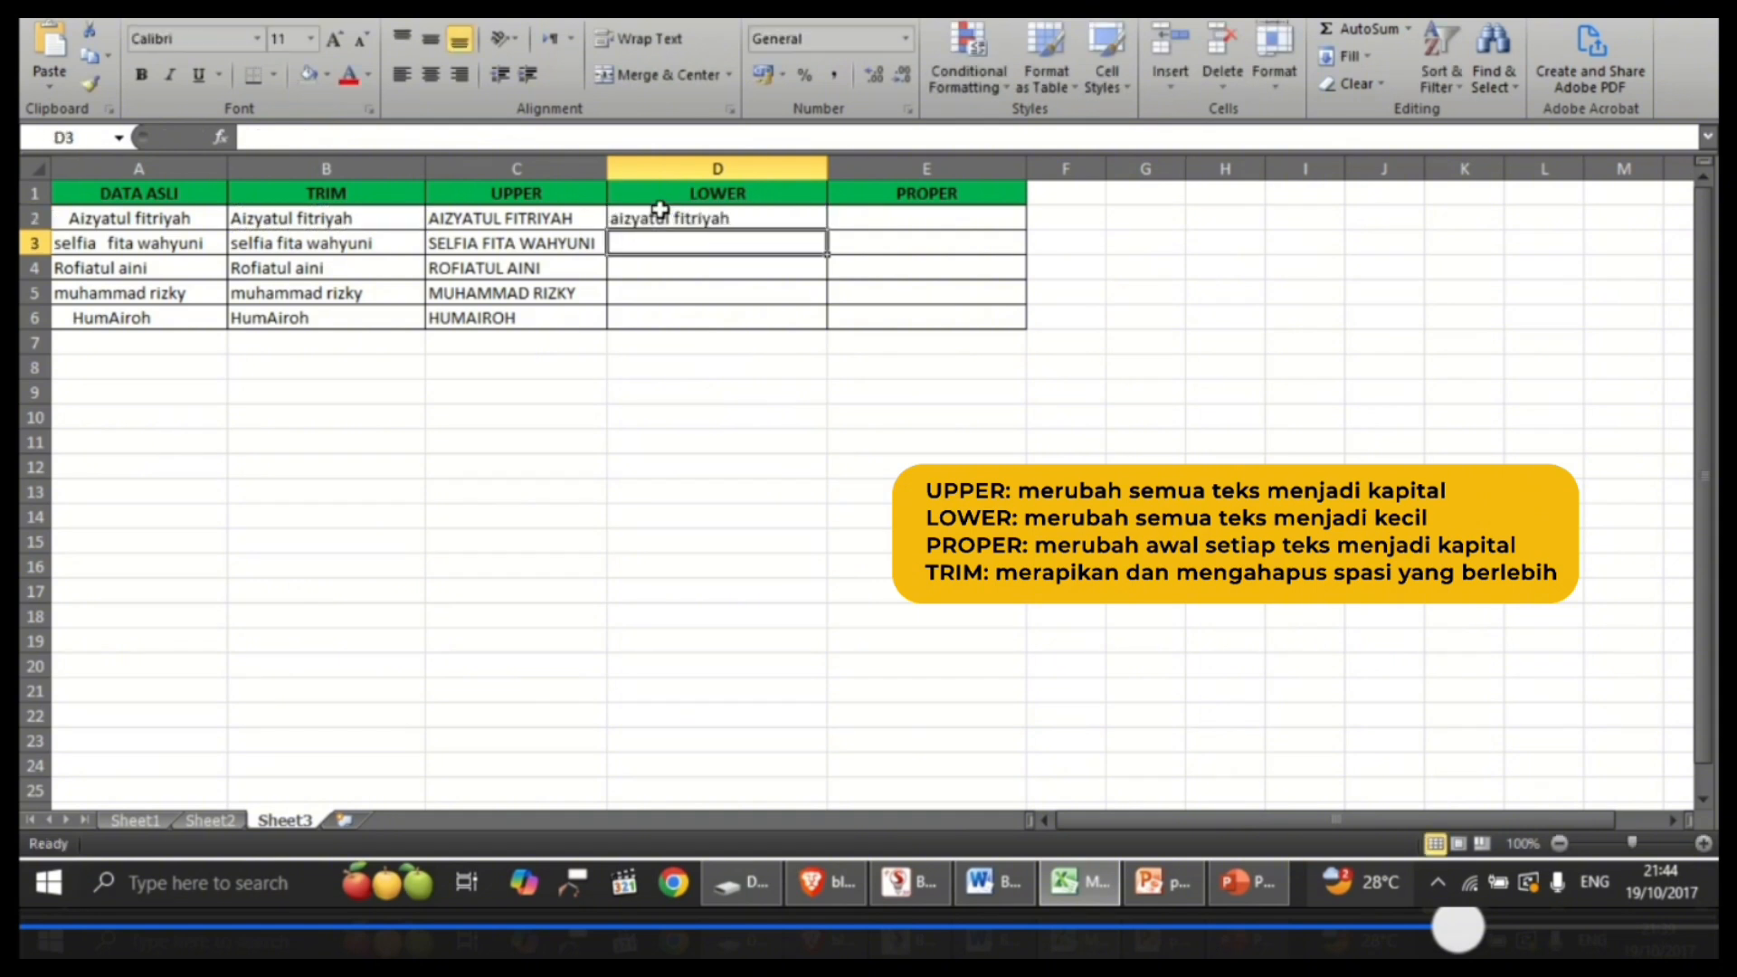
pyautogui.click(732, 222)
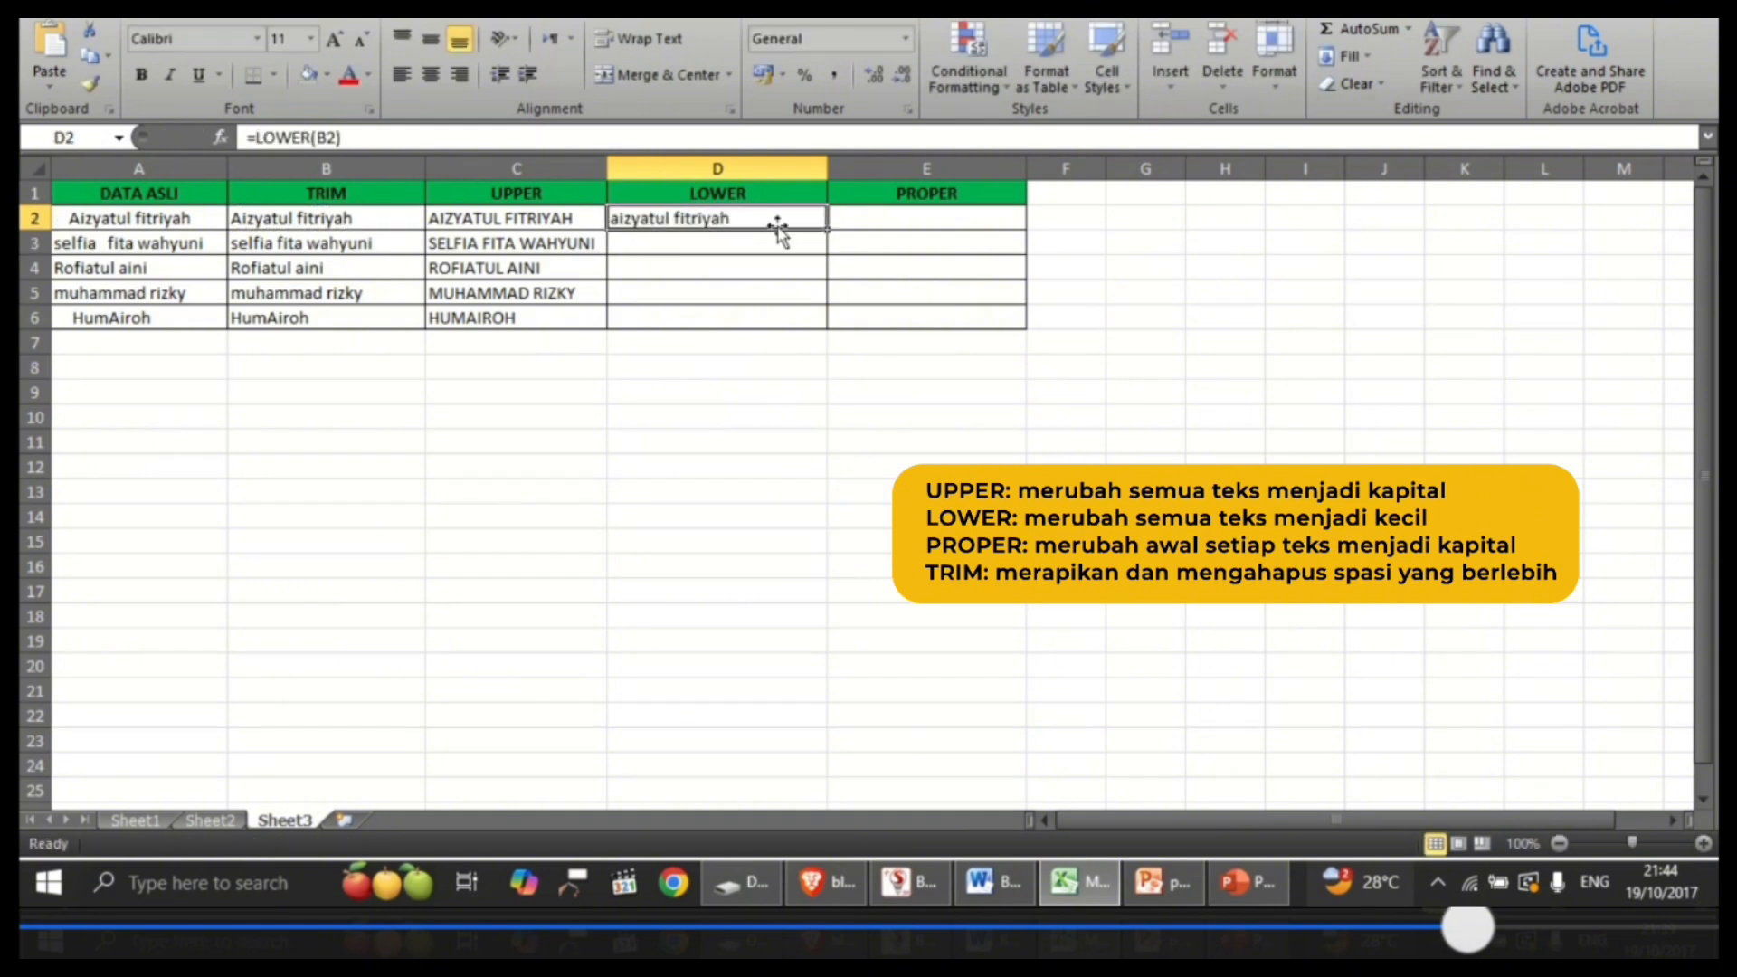
pyautogui.moveTo(827, 229); pyautogui.dragTo(826, 329)
pyautogui.click(742, 395)
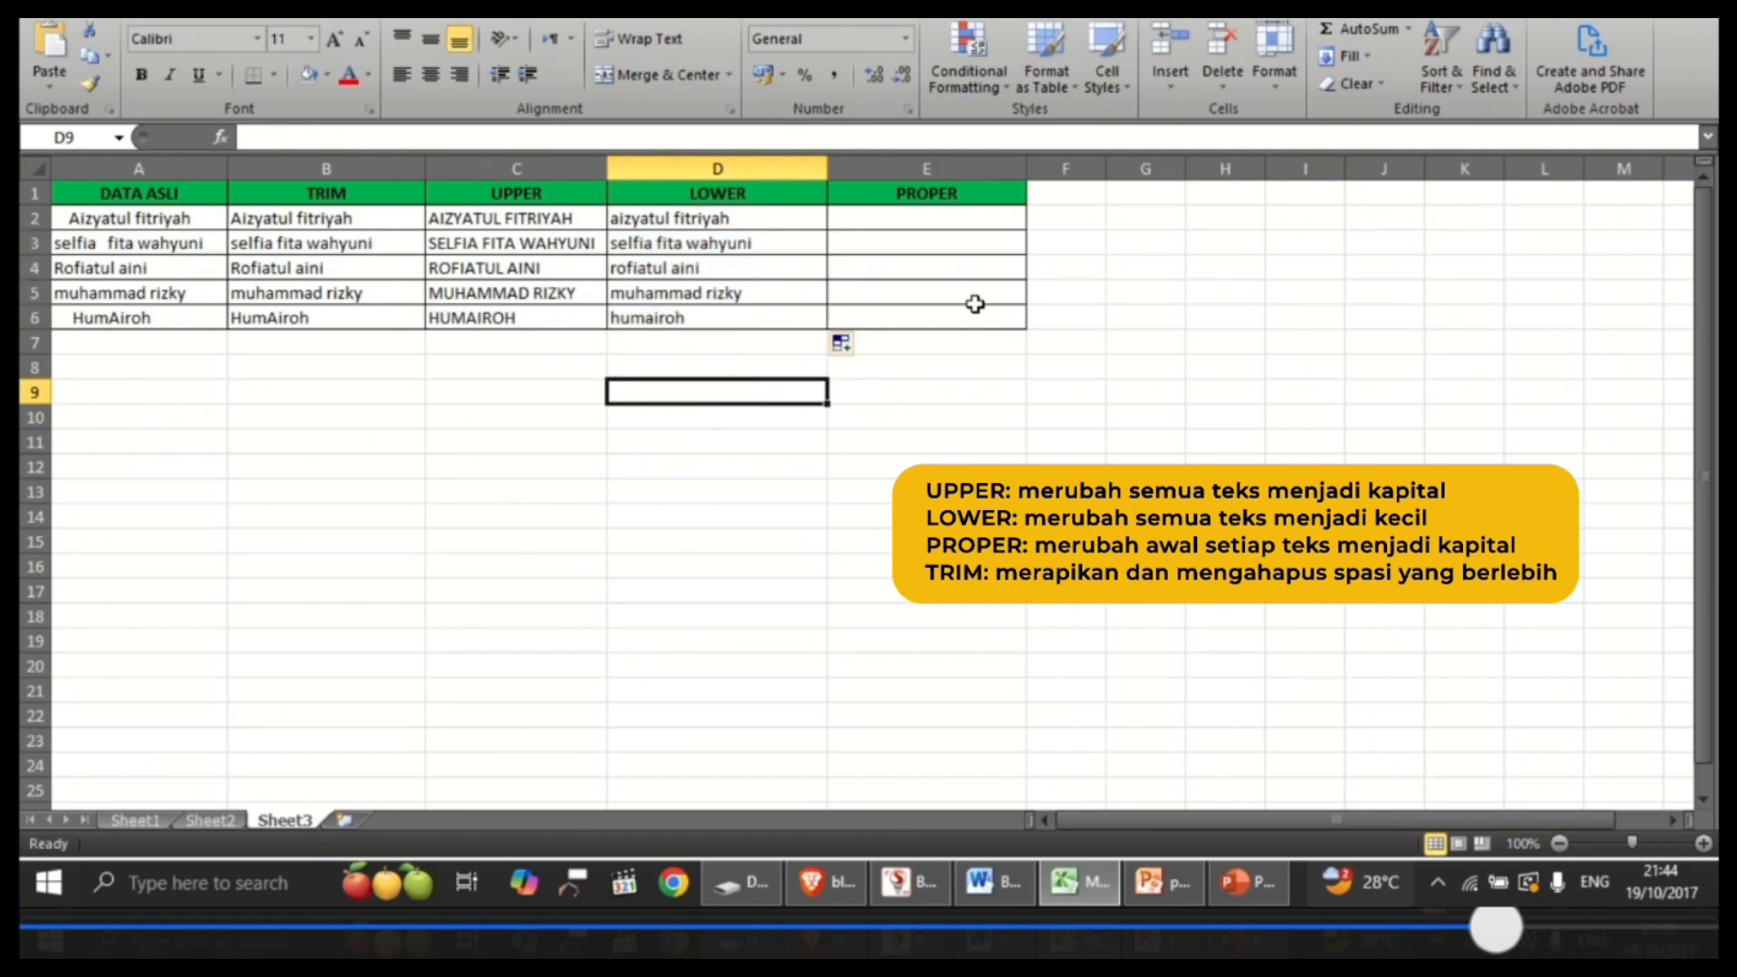
# Step: Enter =PROPER(B2) in cell E2 and fill the formula down the PROPER column through E6
pyautogui.click(996, 196)
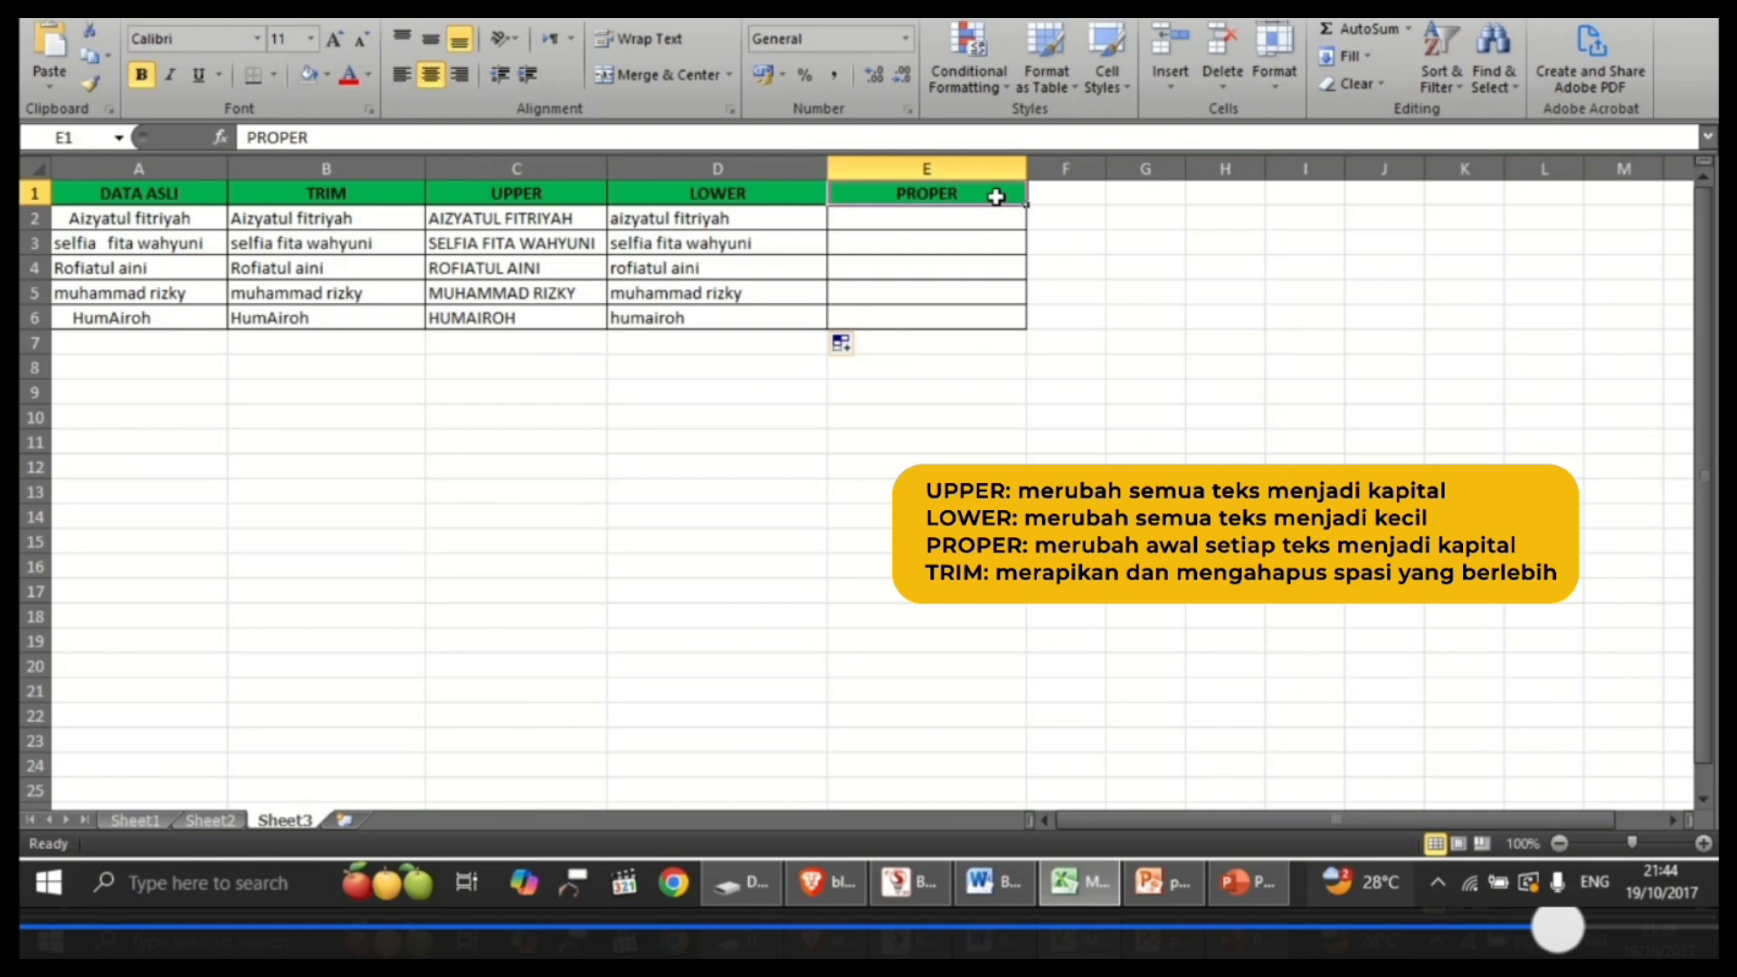
pyautogui.click(988, 220)
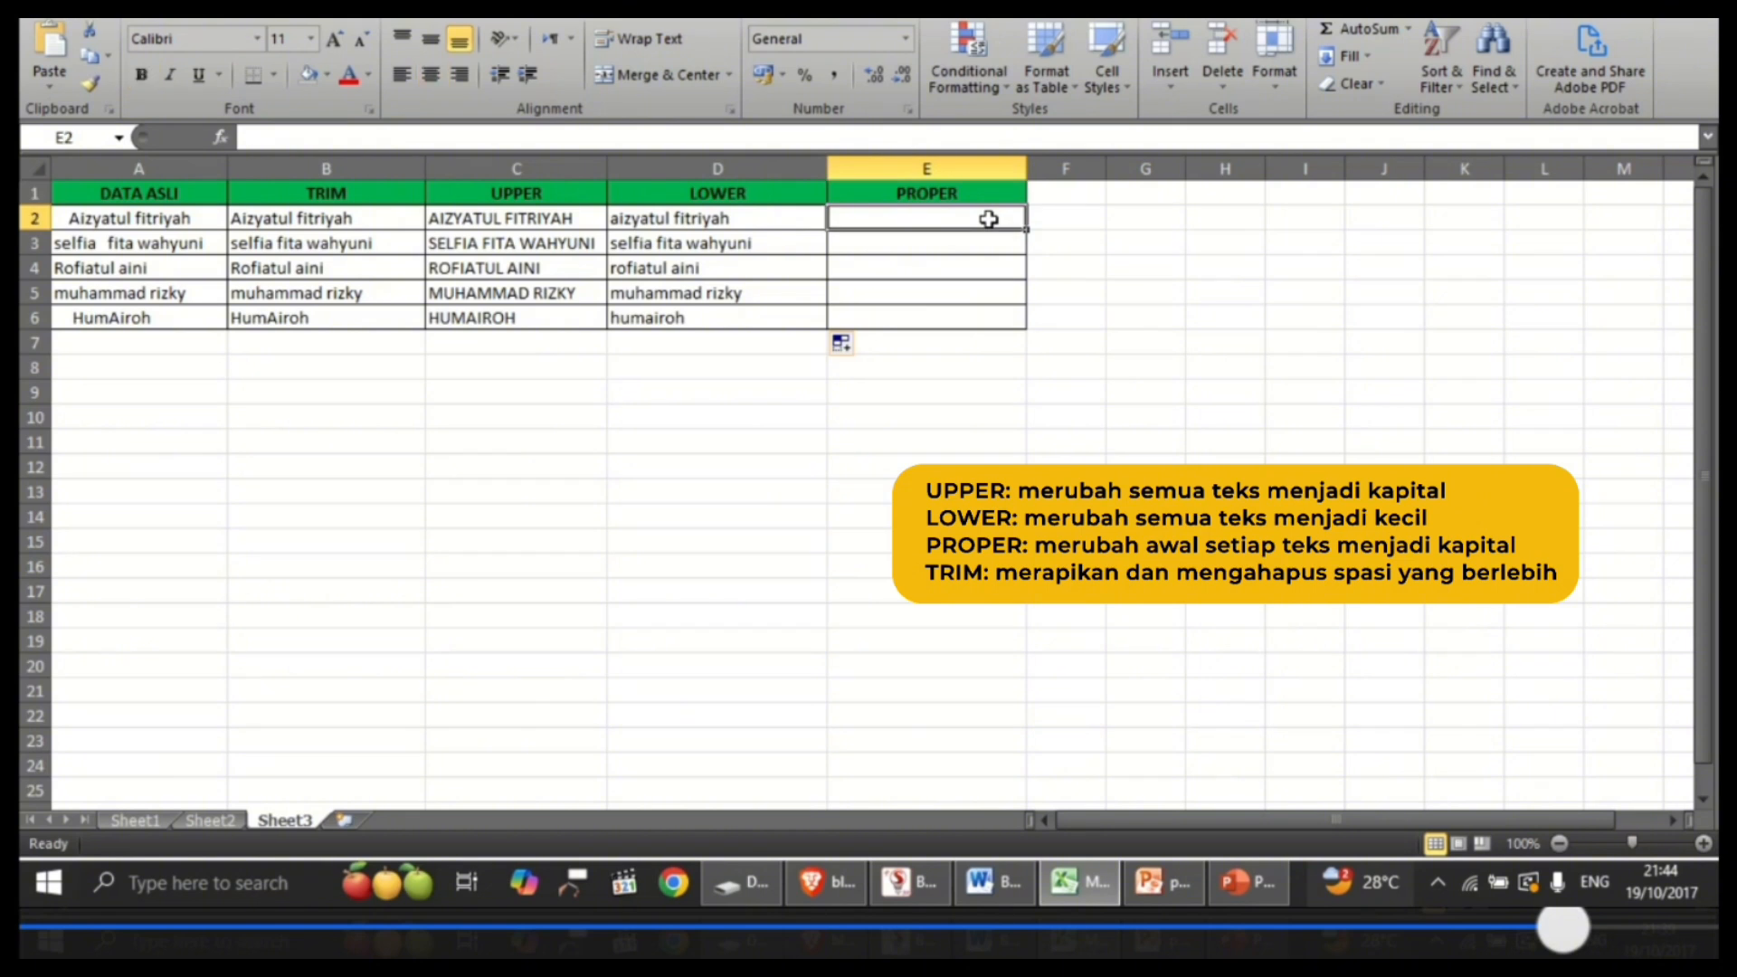
pyautogui.write('=pro')
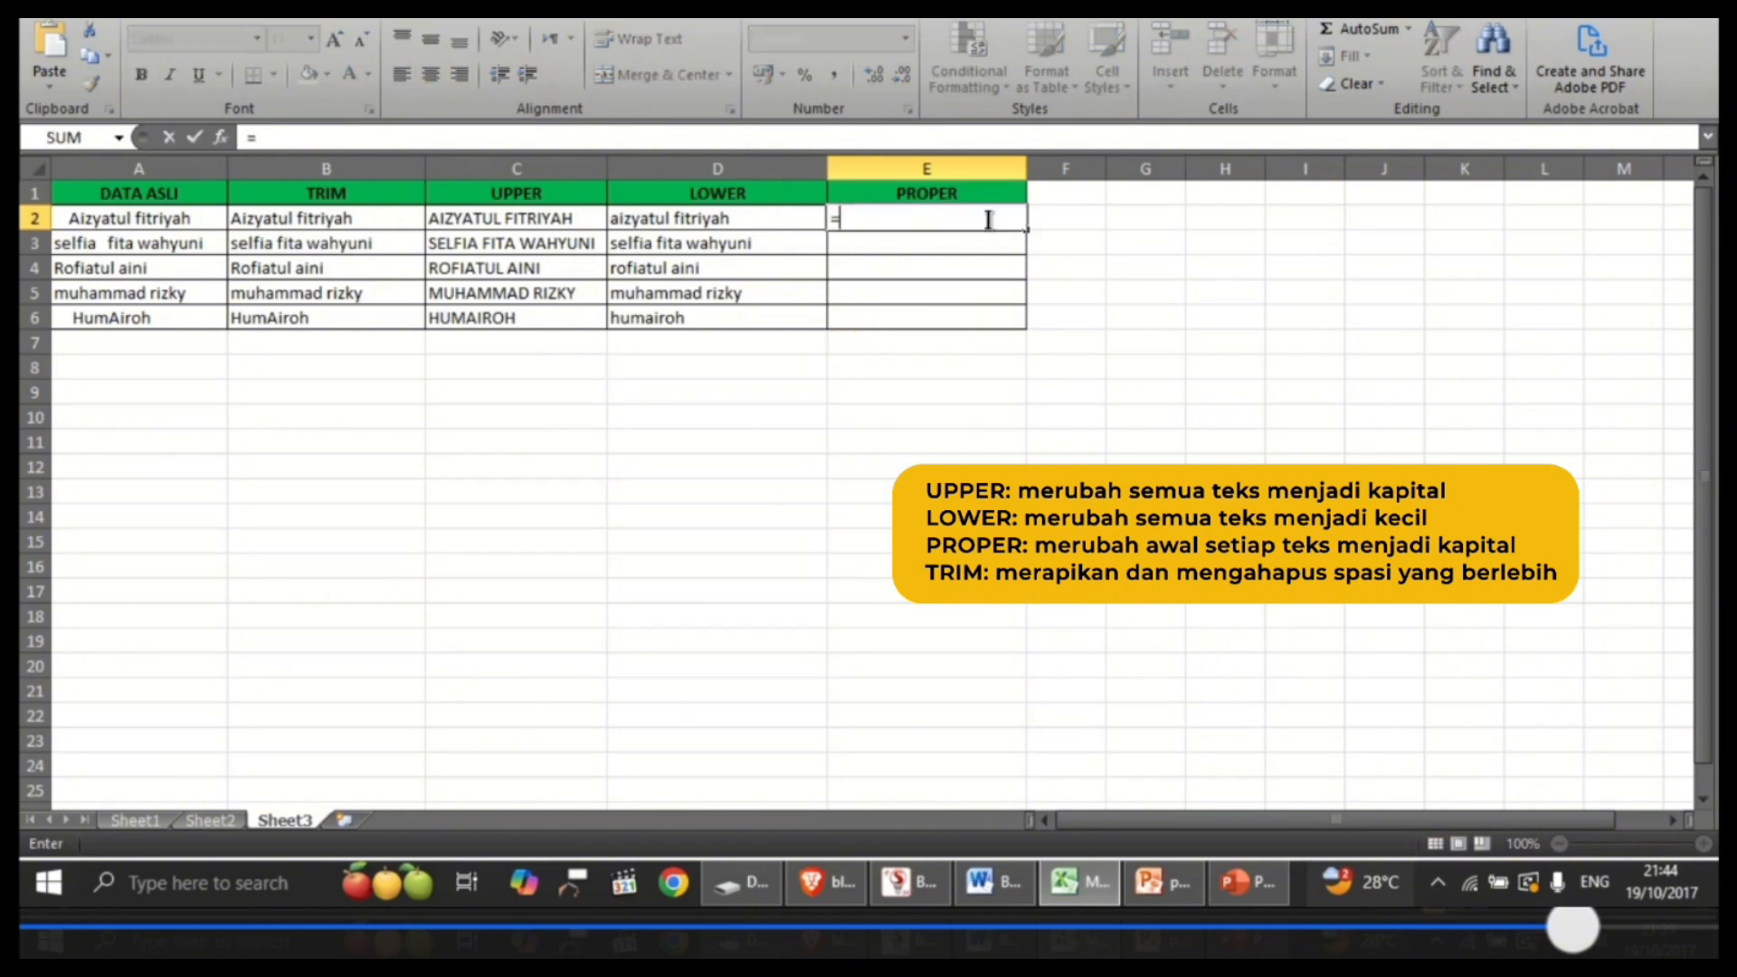
pyautogui.write('per')
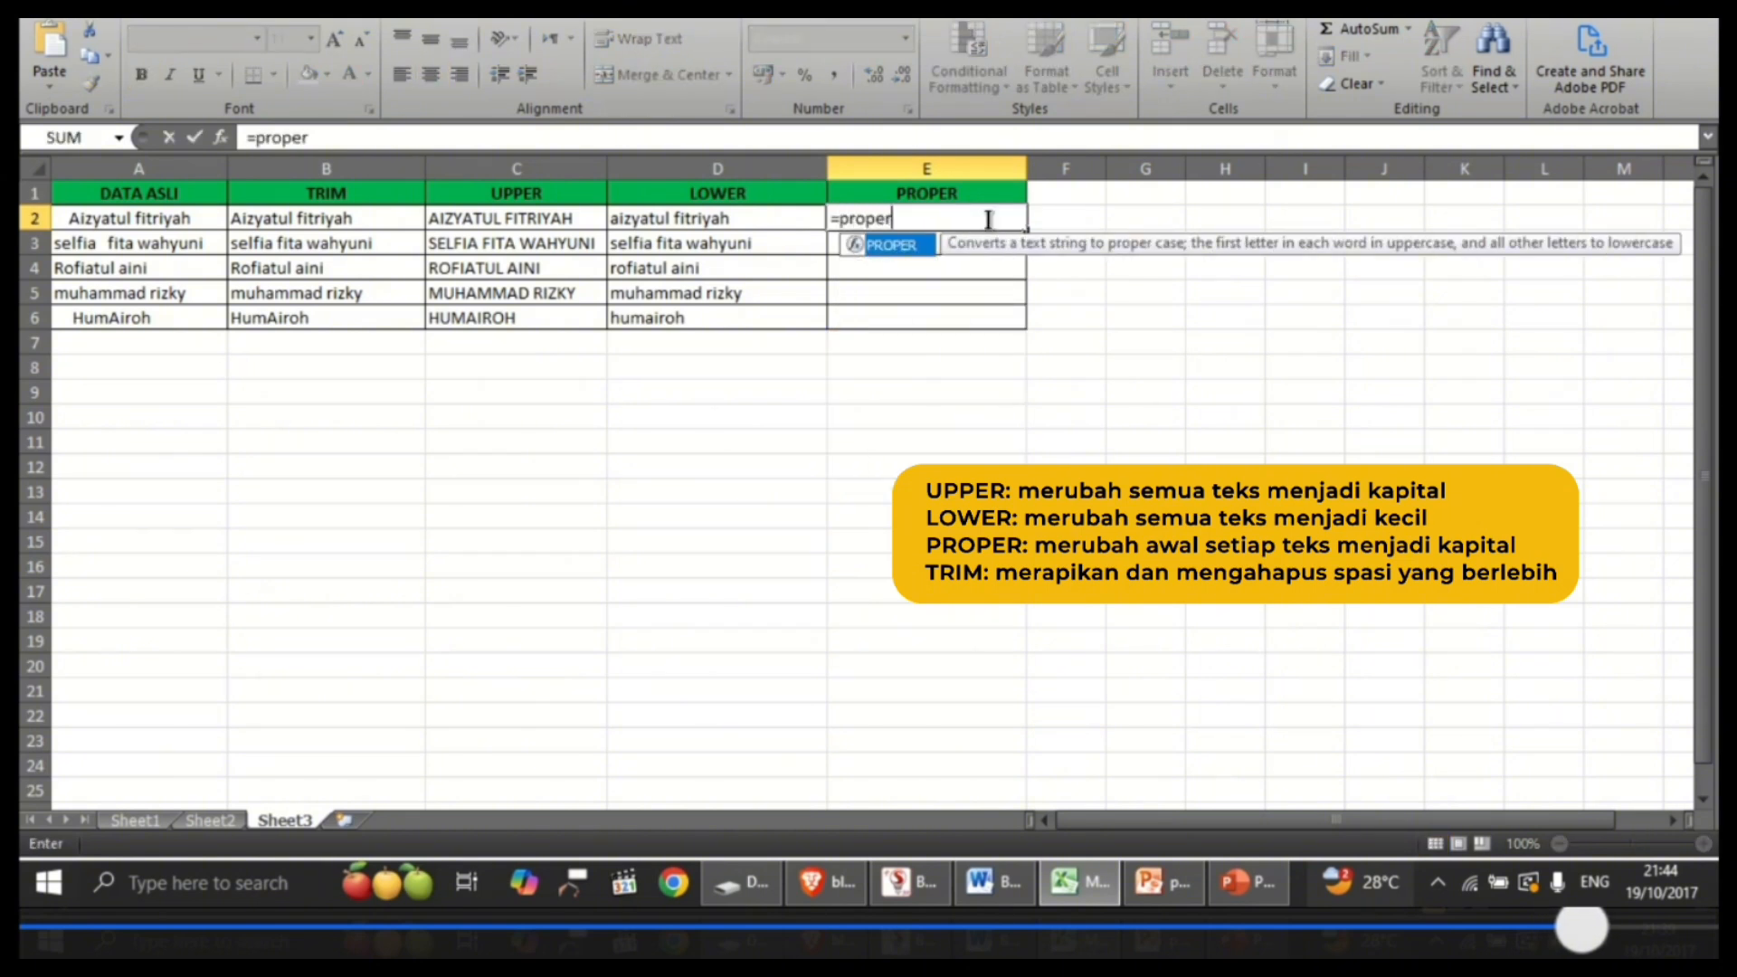
pyautogui.write('(')
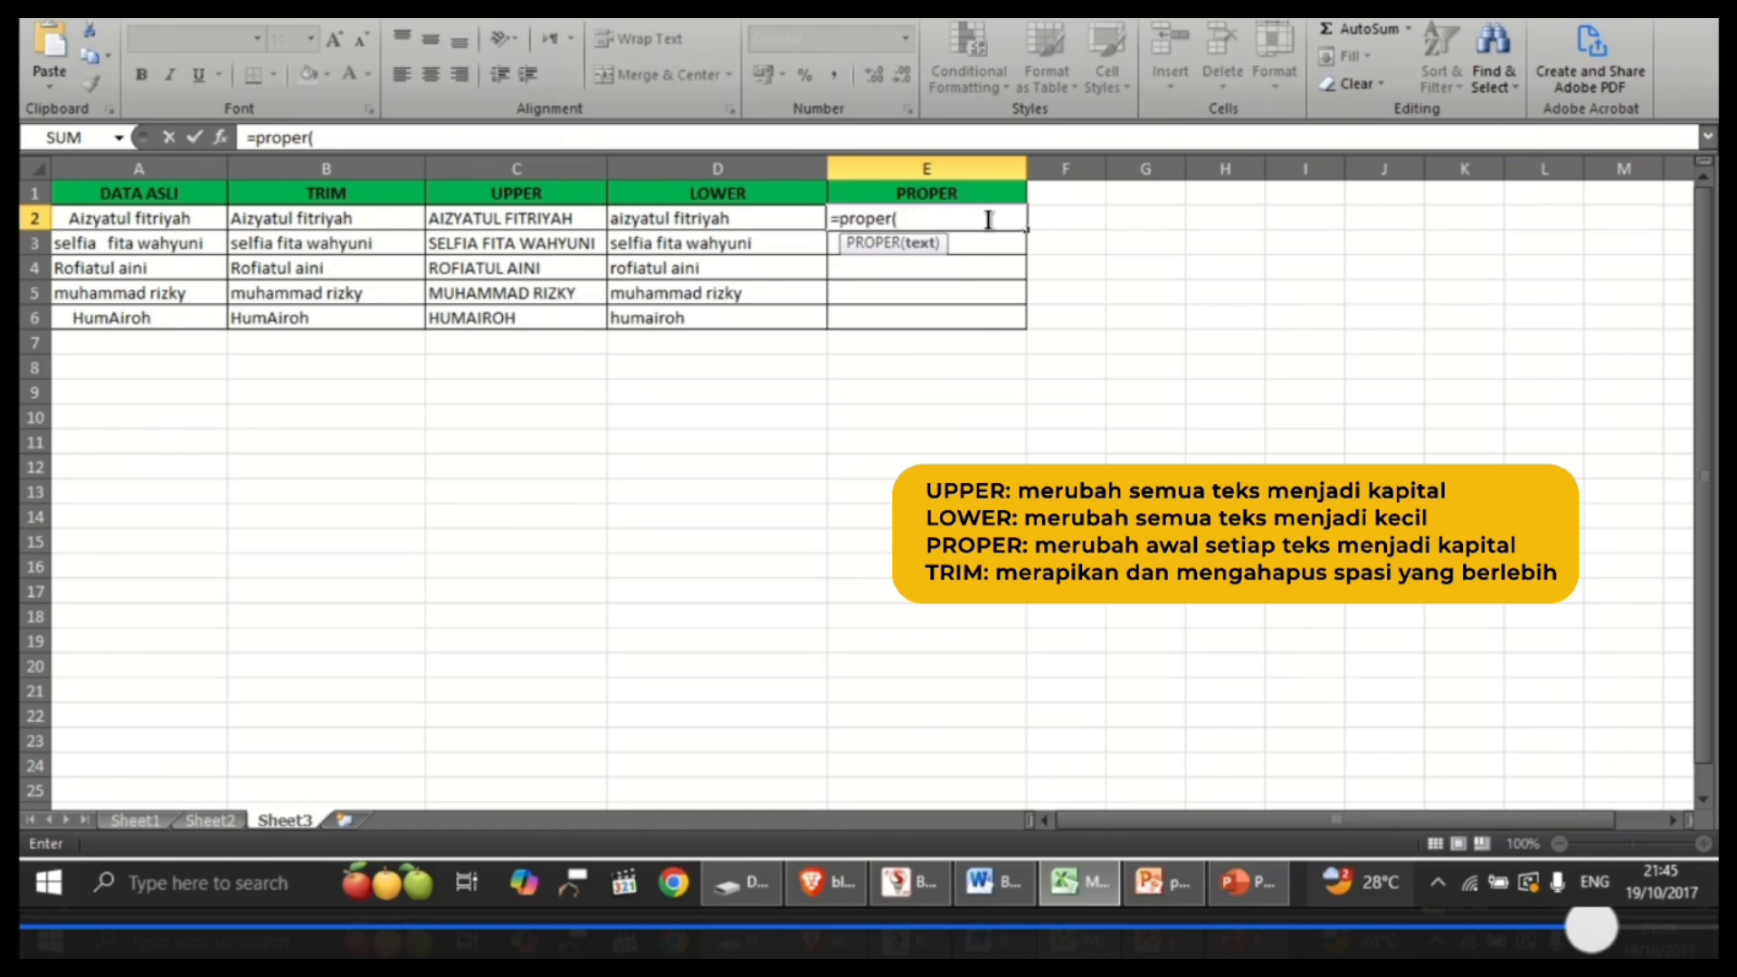
pyautogui.click(395, 221)
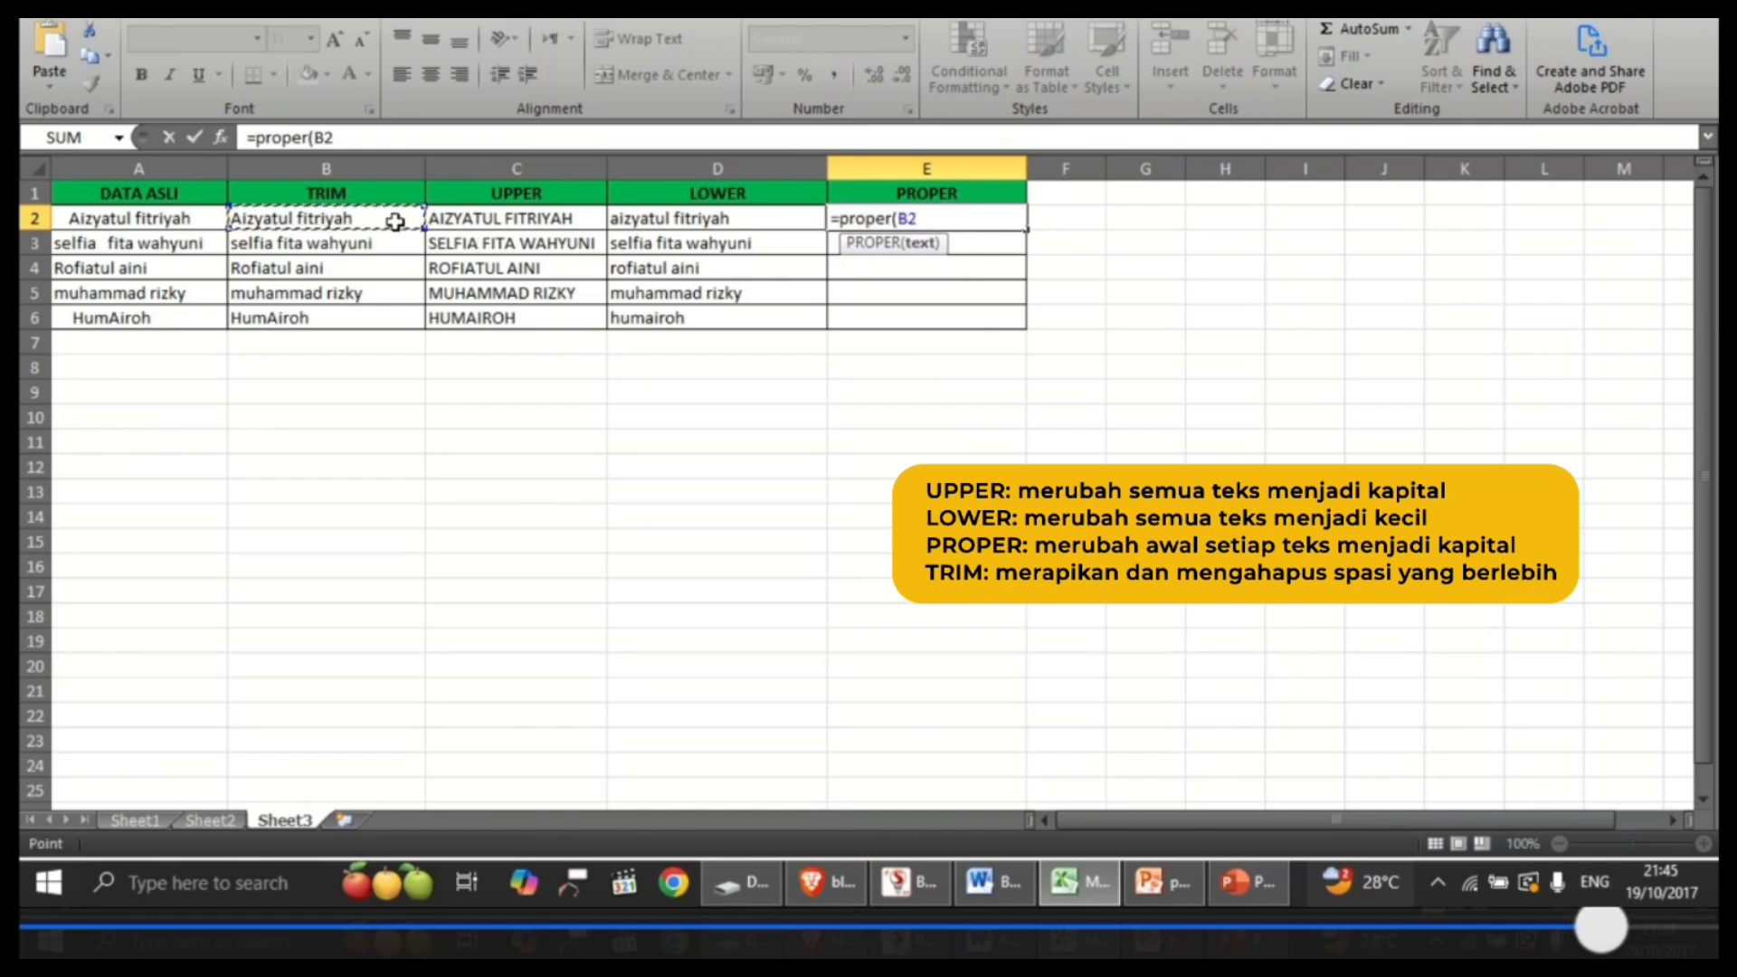
pyautogui.write(')')
pyautogui.press('Return')
pyautogui.click(962, 219)
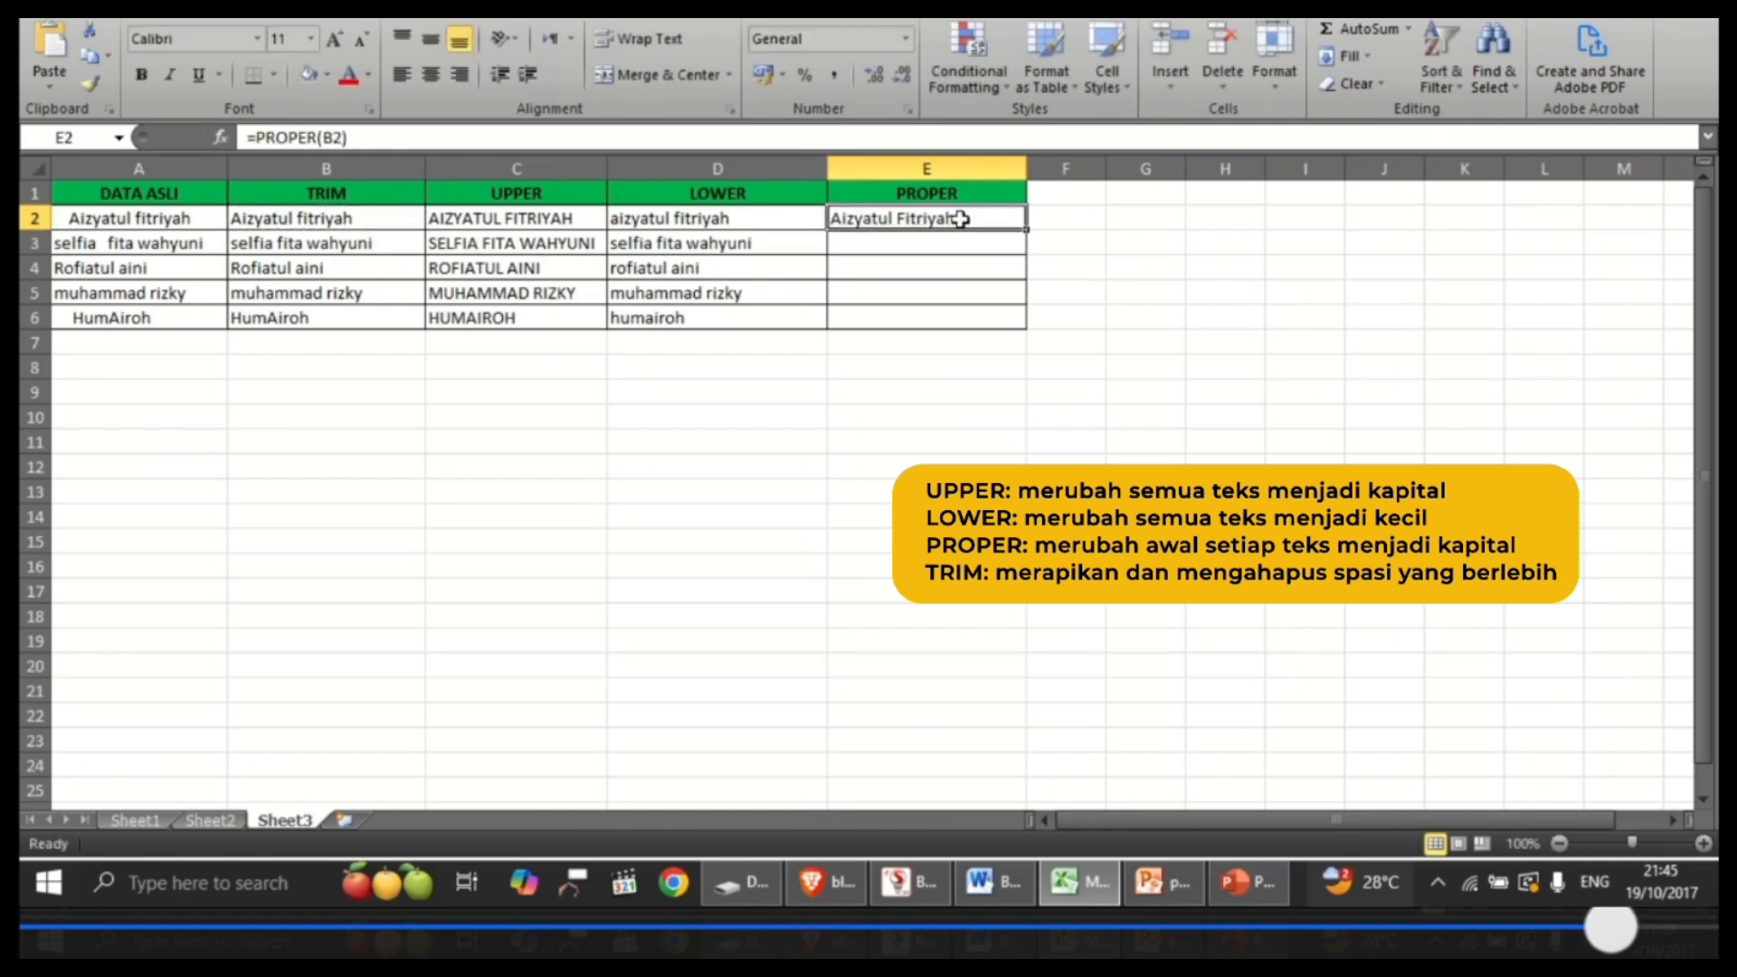
pyautogui.moveTo(1028, 234); pyautogui.dragTo(1030, 335)
pyautogui.click(909, 395)
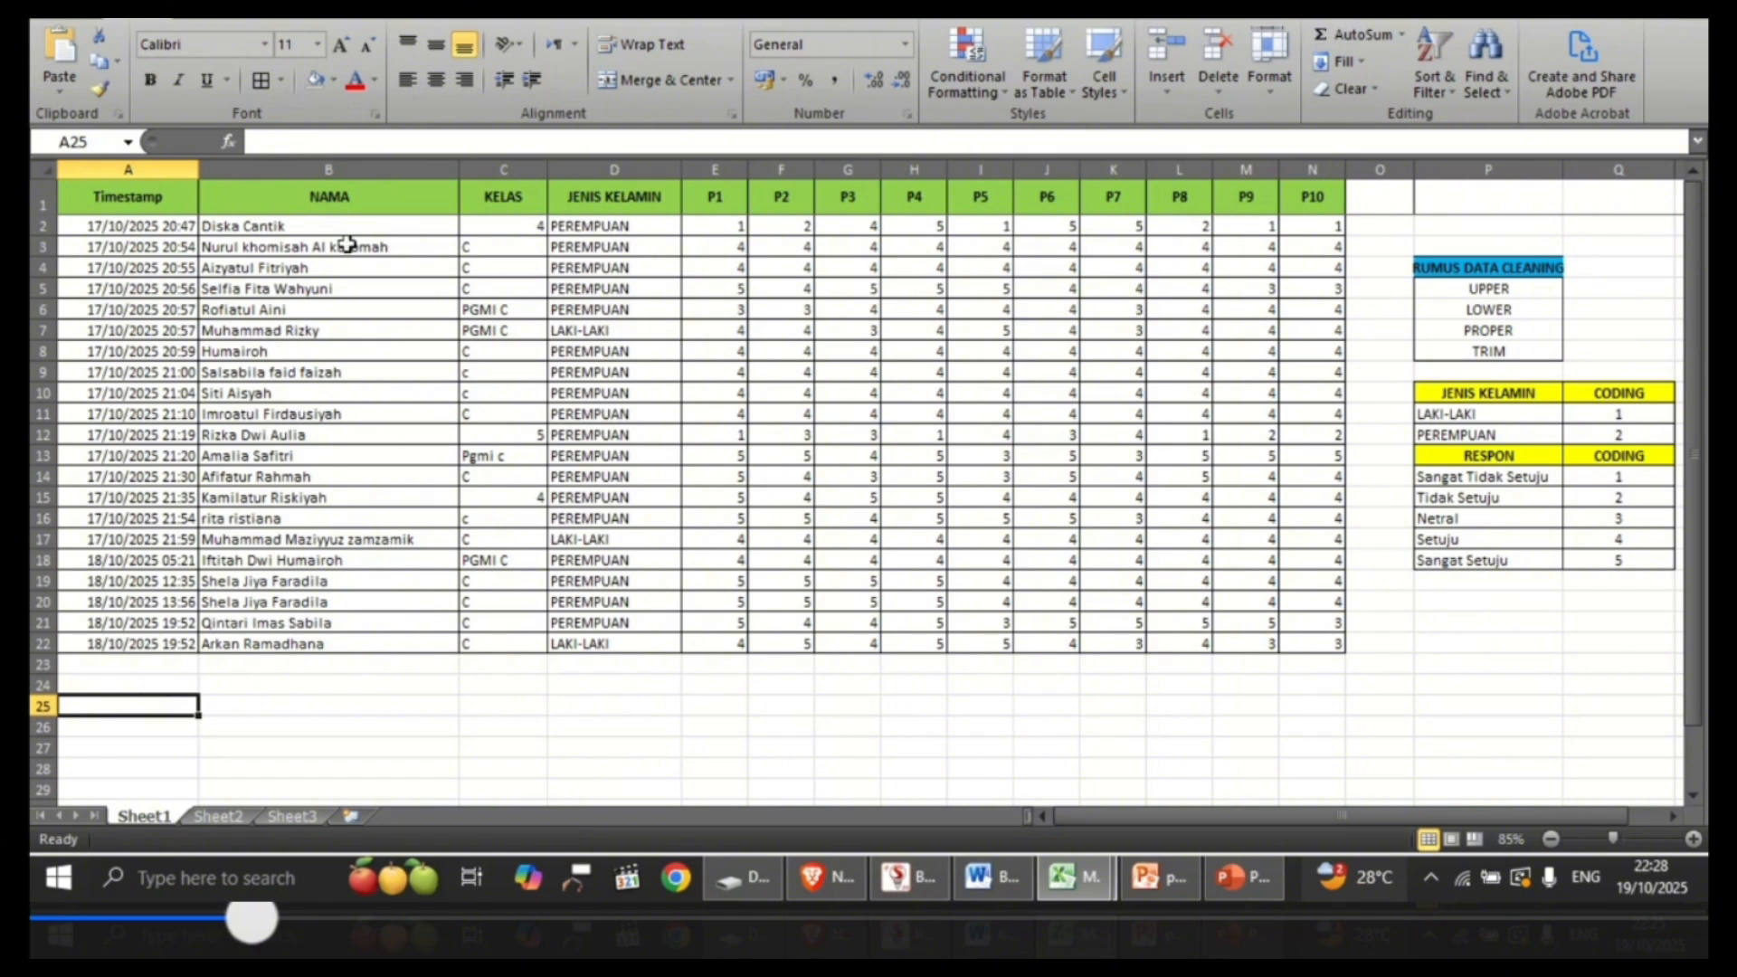
# Step: Insert an empty column between the NAMA and KELAS columns on Sheet1
pyautogui.click(391, 195)
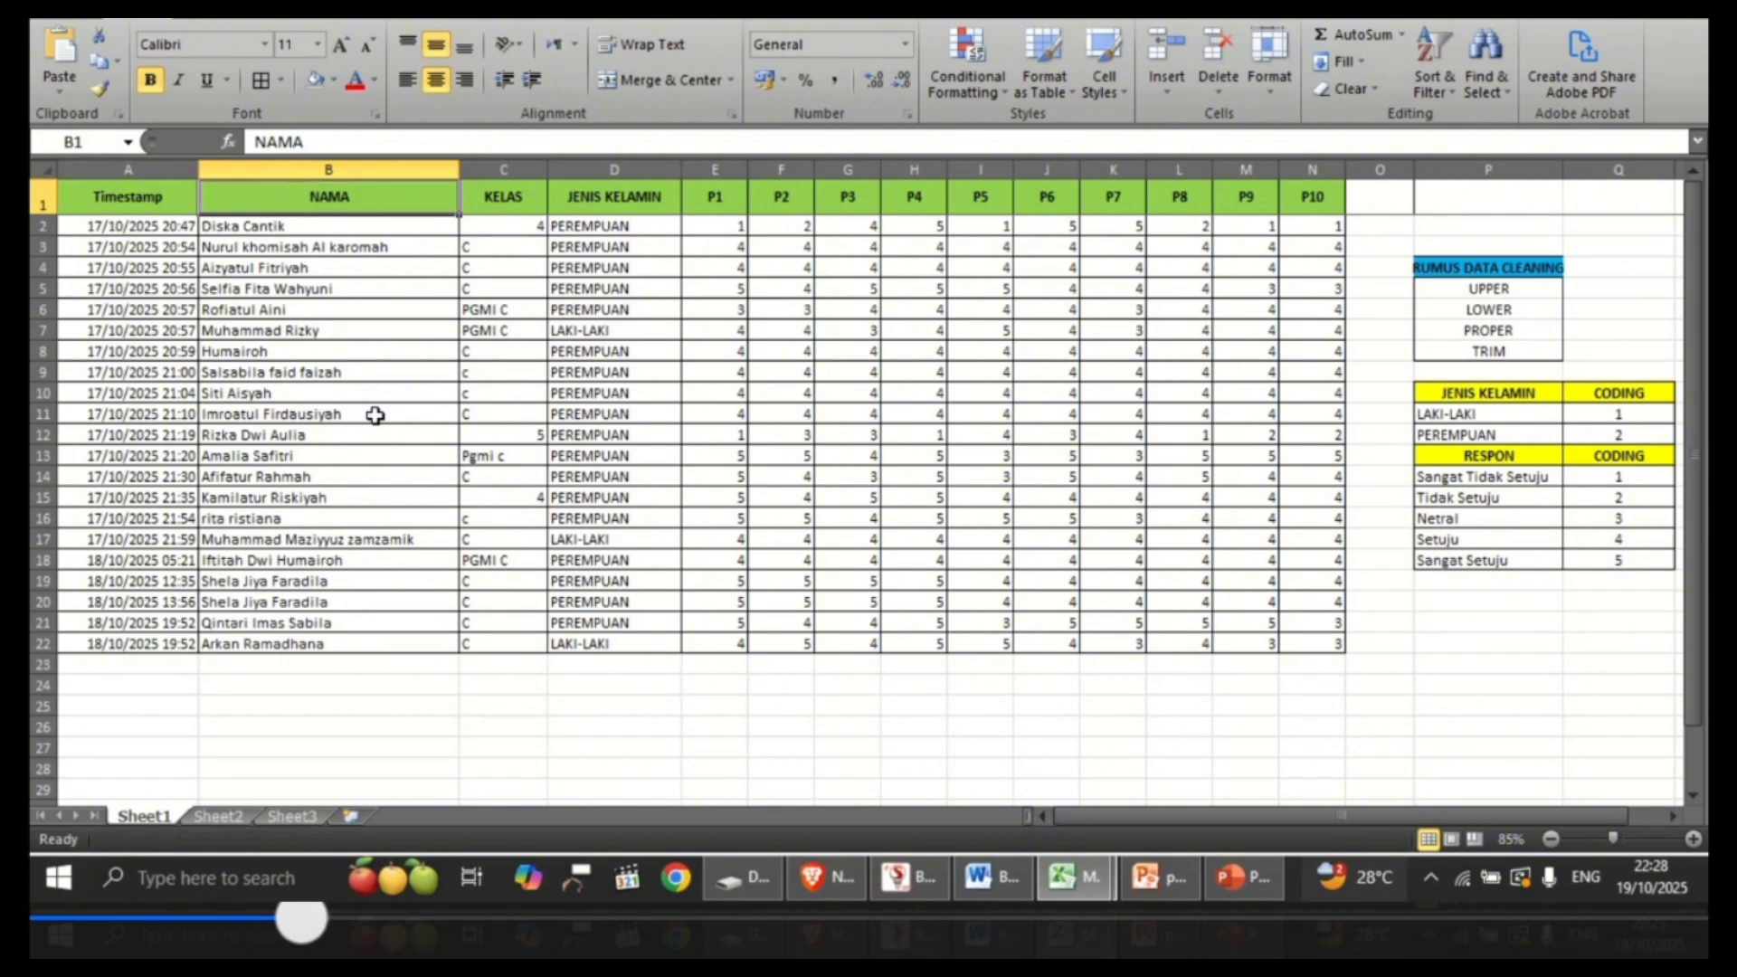
pyautogui.rightClick(491, 170)
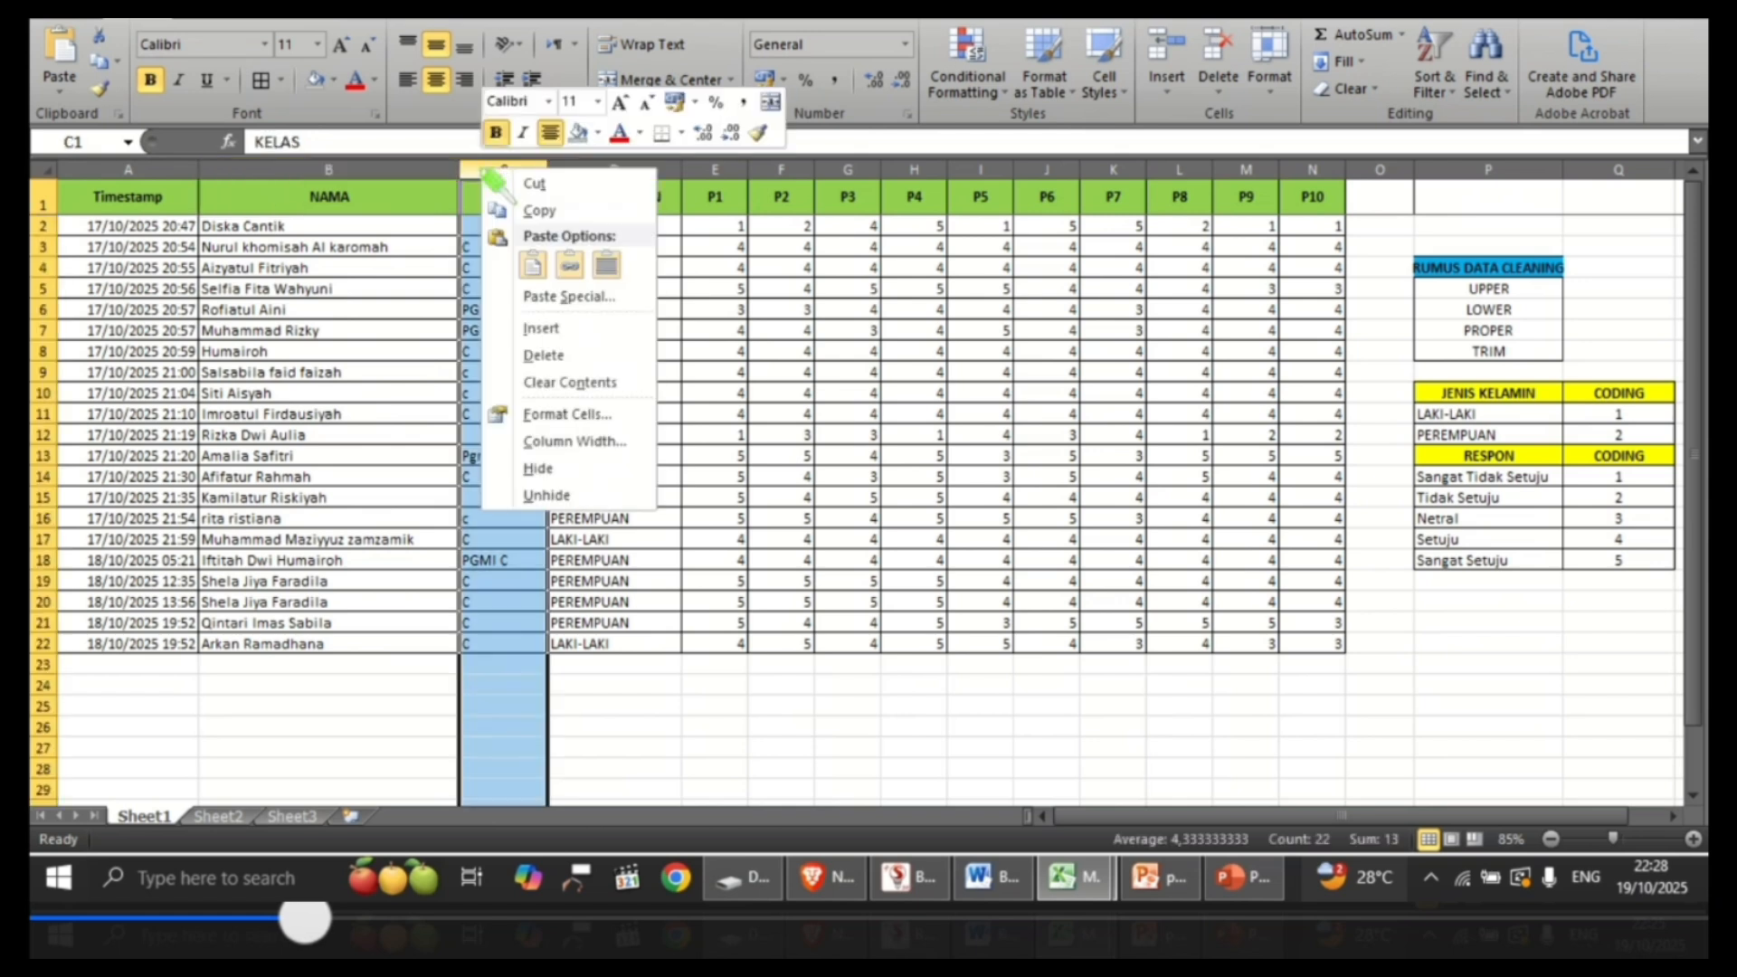
pyautogui.click(543, 329)
# Step: Enter =UPPER(B2) in cell C2 of the new column and fill the formula down through C22
pyautogui.click(500, 227)
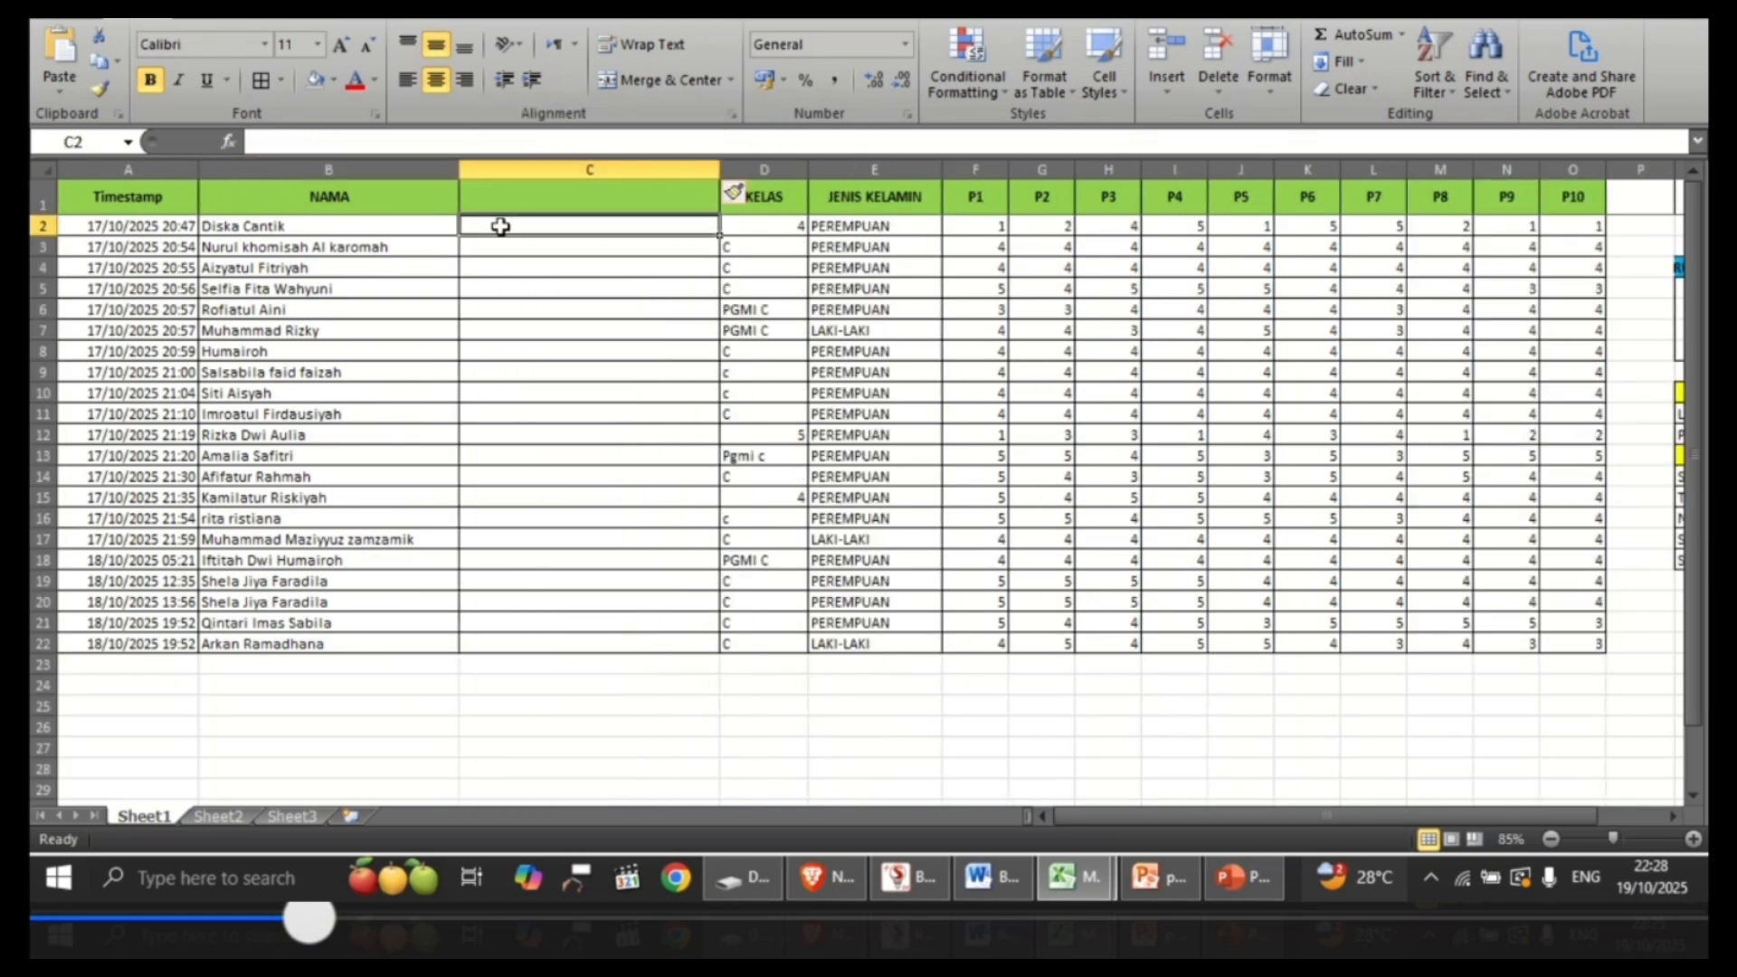
pyautogui.write('=UP')
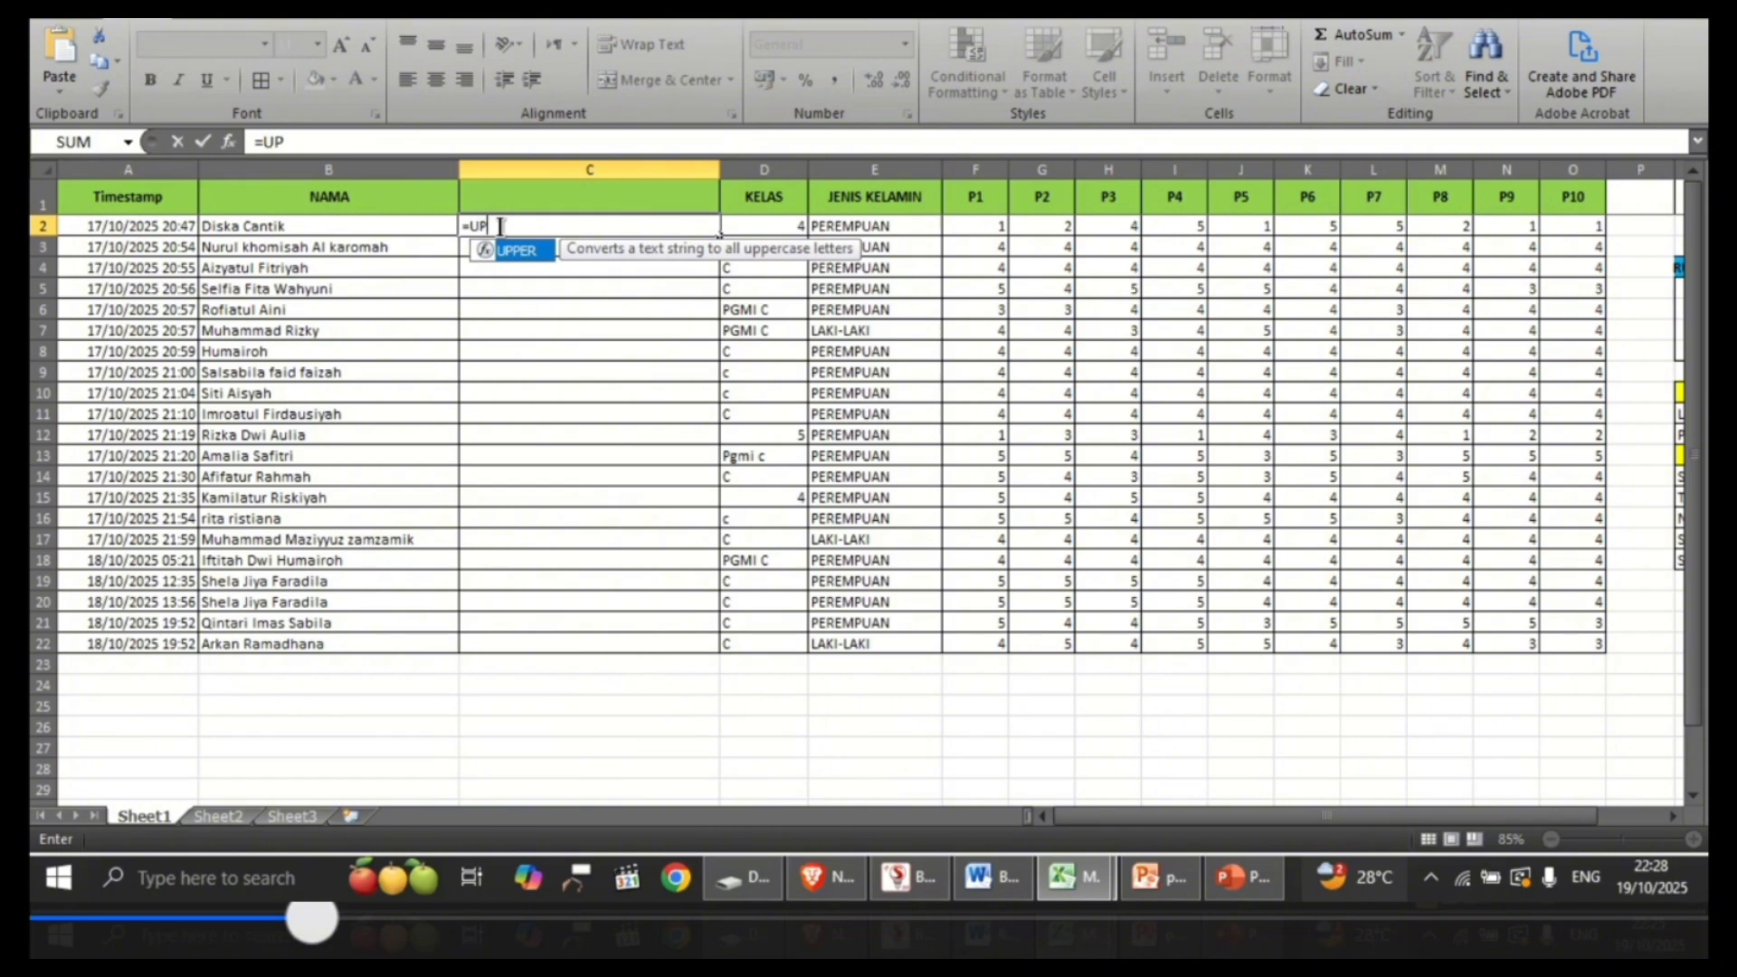
pyautogui.write('P')
pyautogui.press('BackSpace')
pyautogui.write('PER')
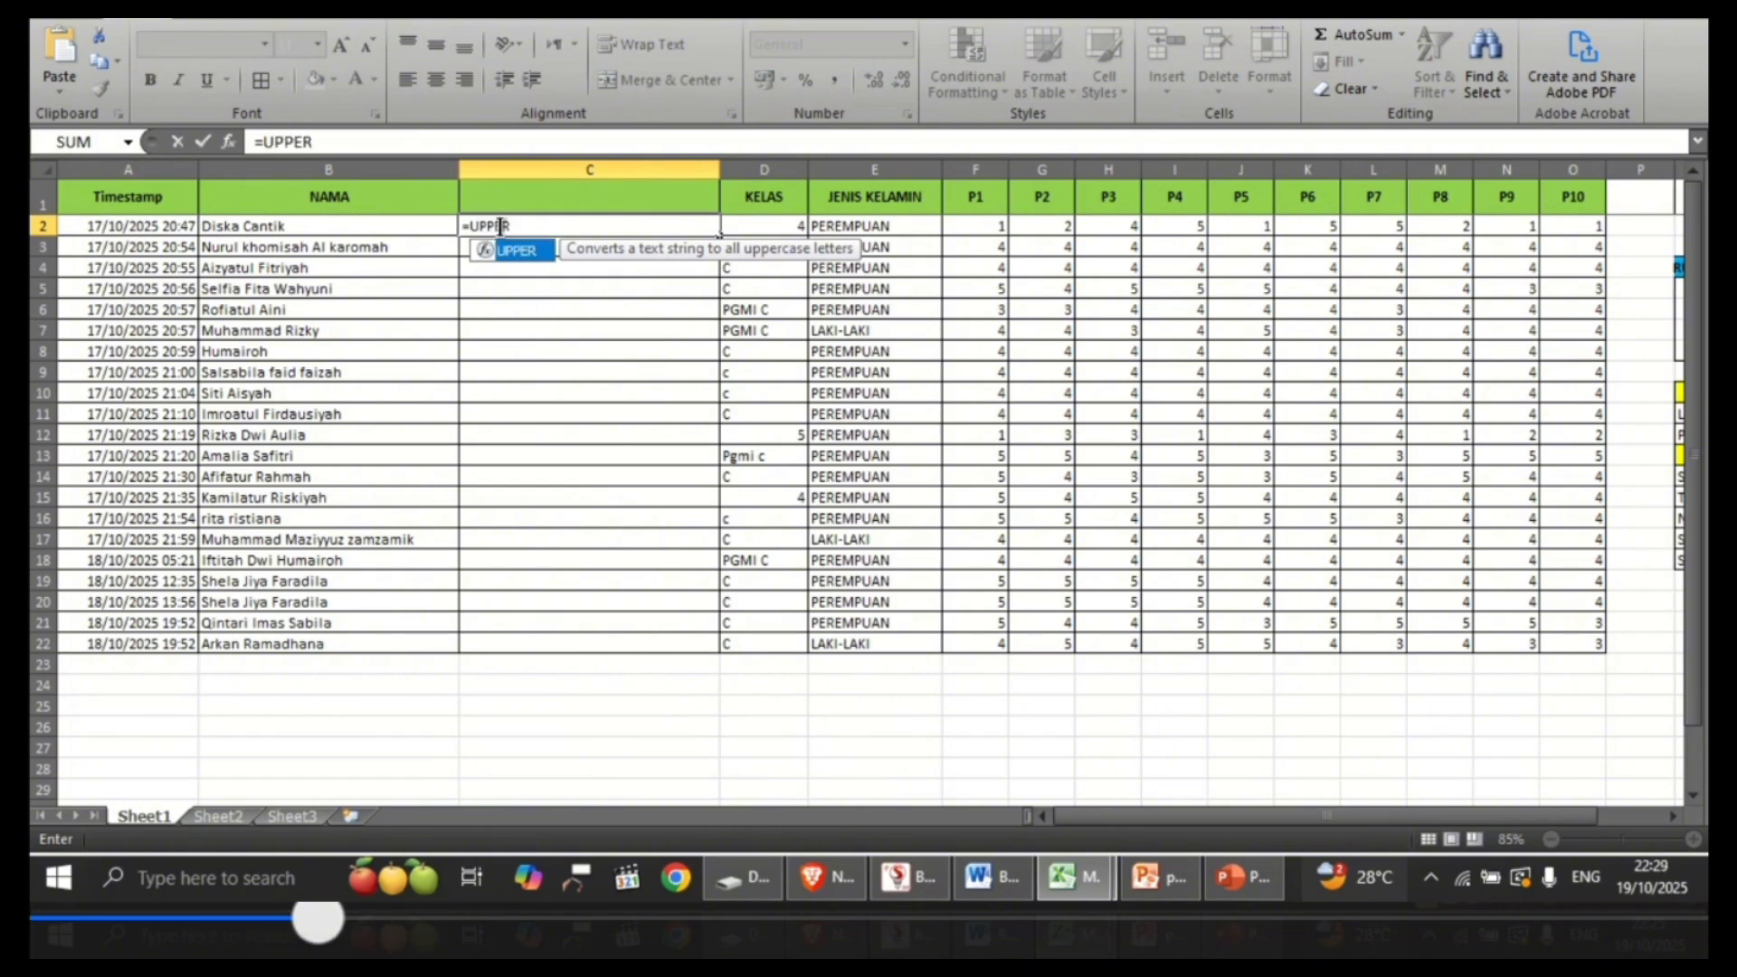
pyautogui.write('(')
pyautogui.click(405, 224)
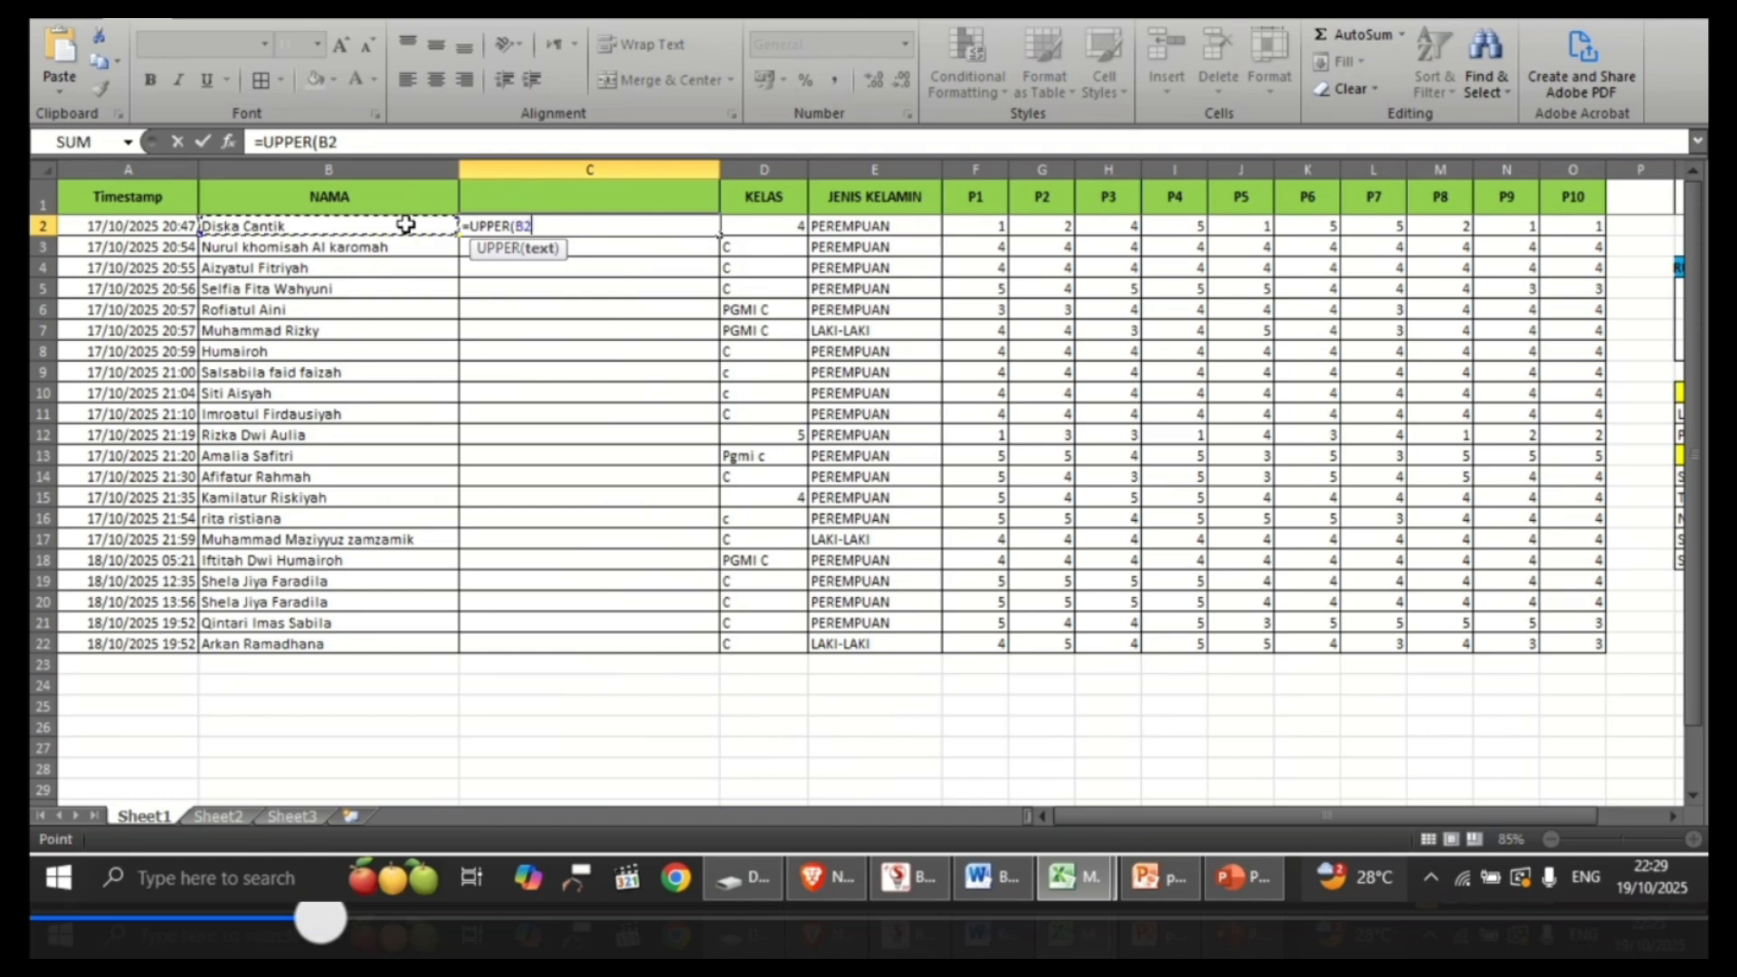
pyautogui.press('Return')
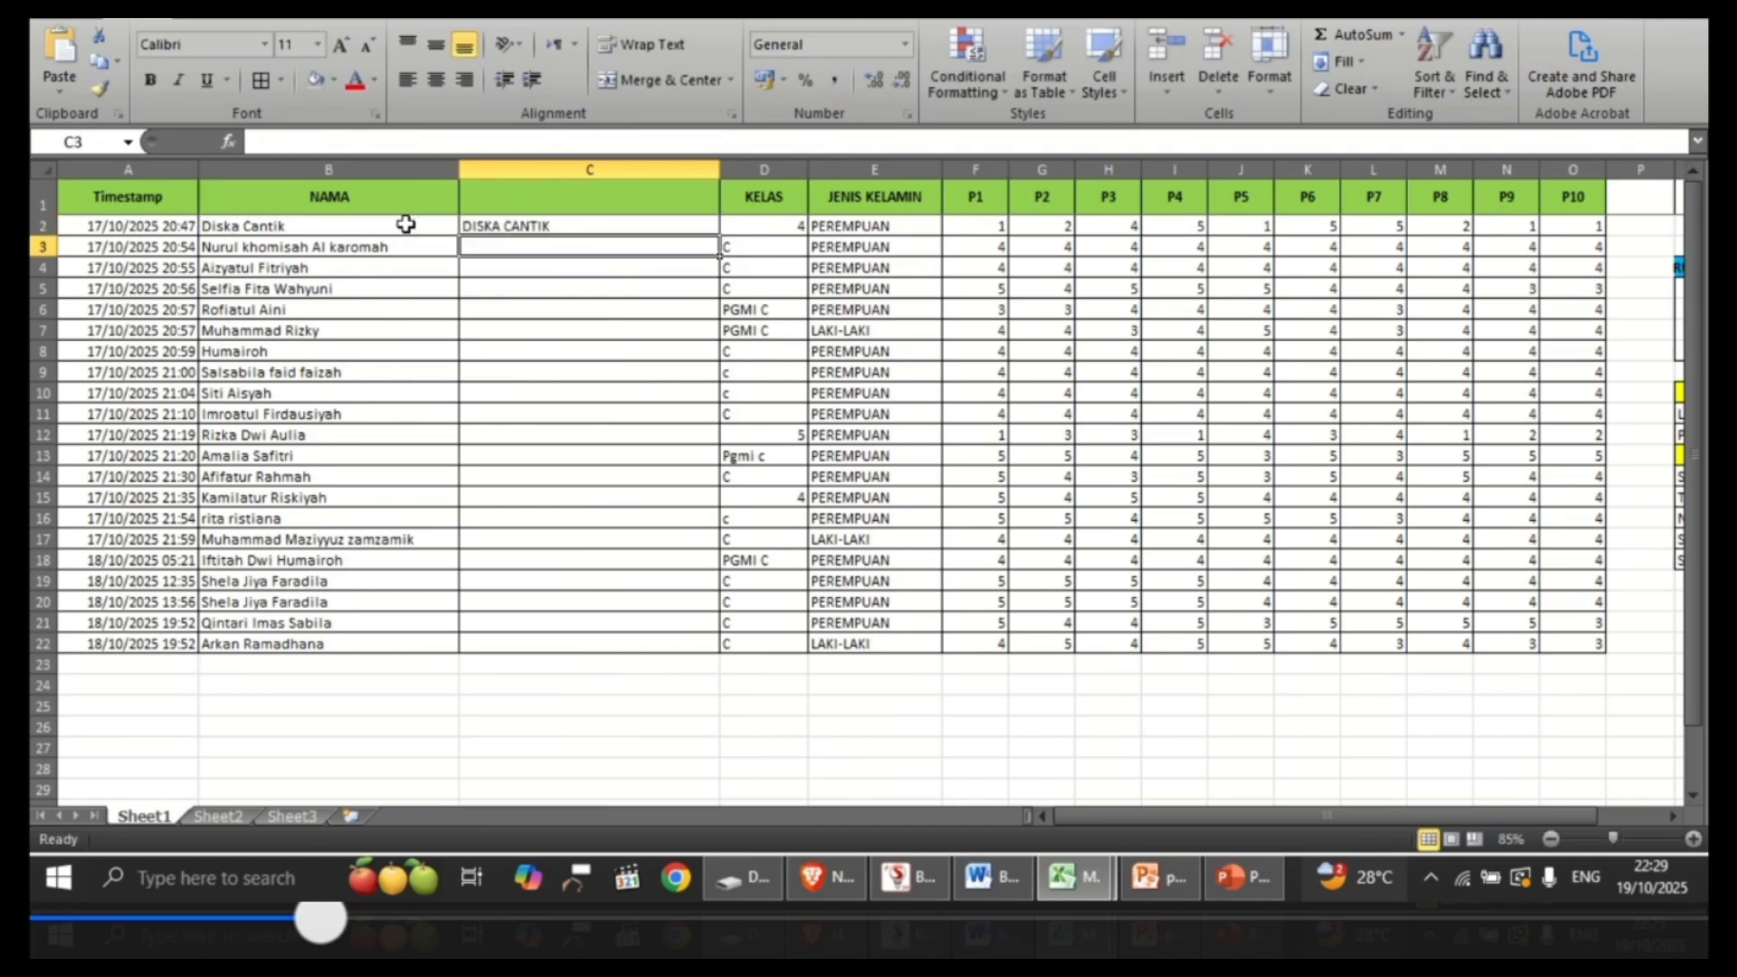
pyautogui.click(566, 225)
pyautogui.moveTo(720, 235); pyautogui.dragTo(710, 646)
pyautogui.click(627, 706)
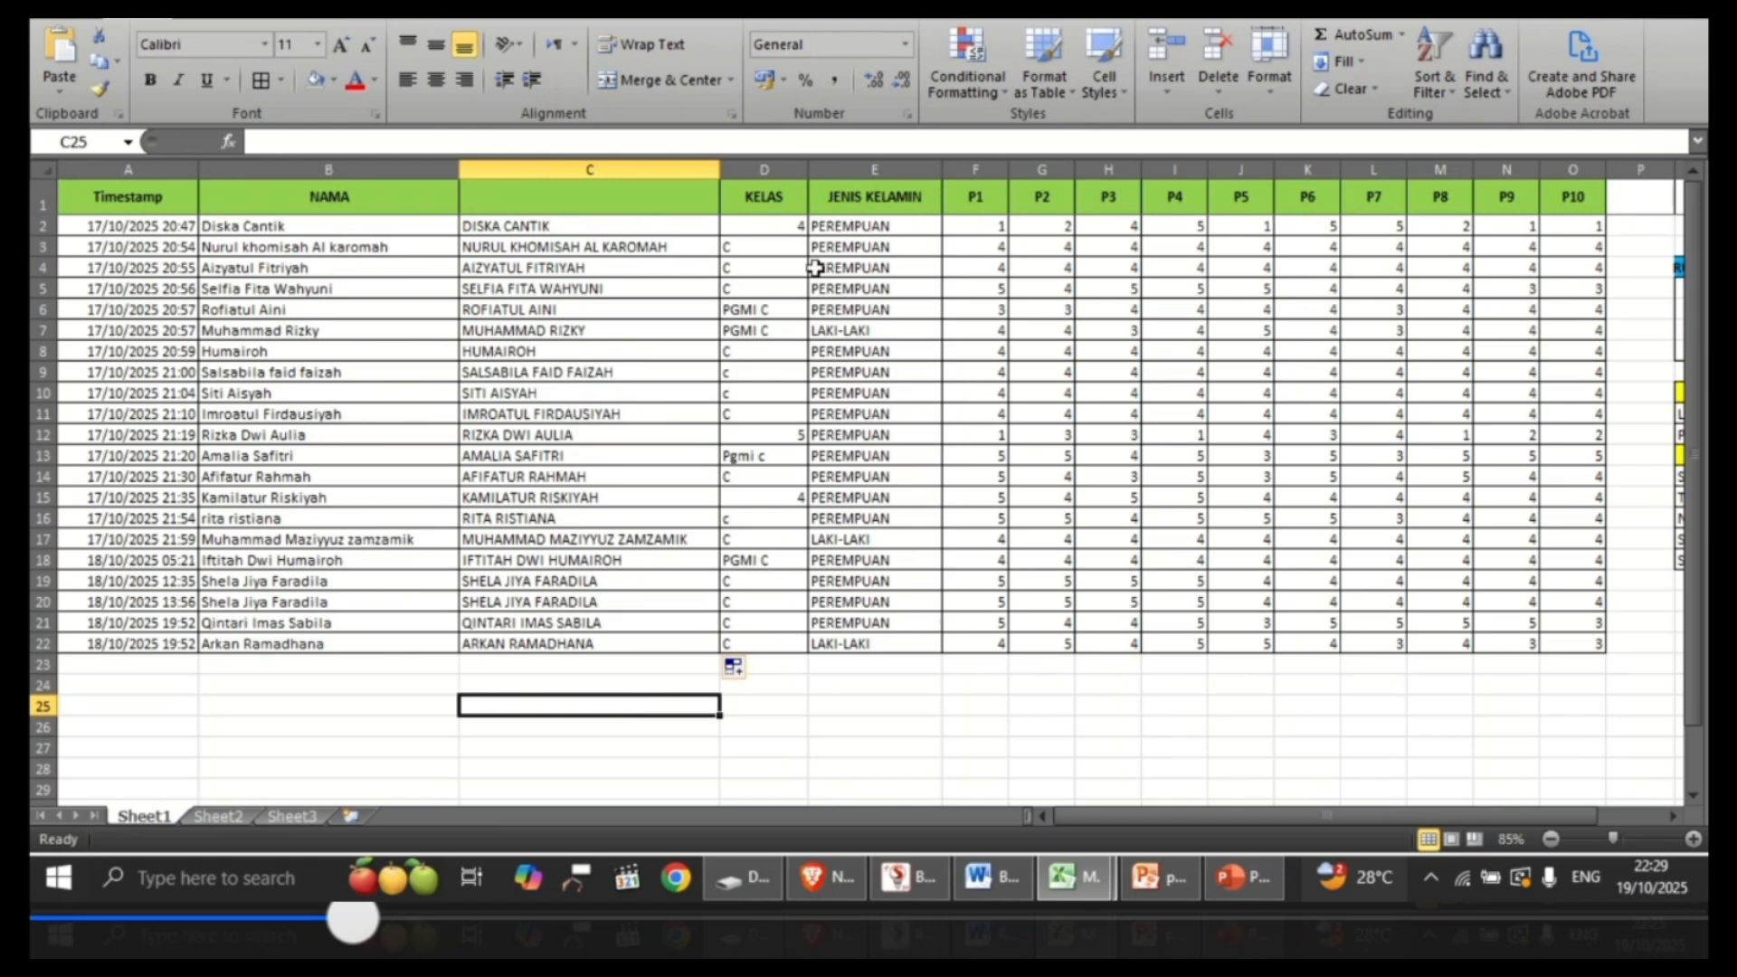
# Step: Examine the KELAS column for inconsistently written class entries
pyautogui.click(788, 193)
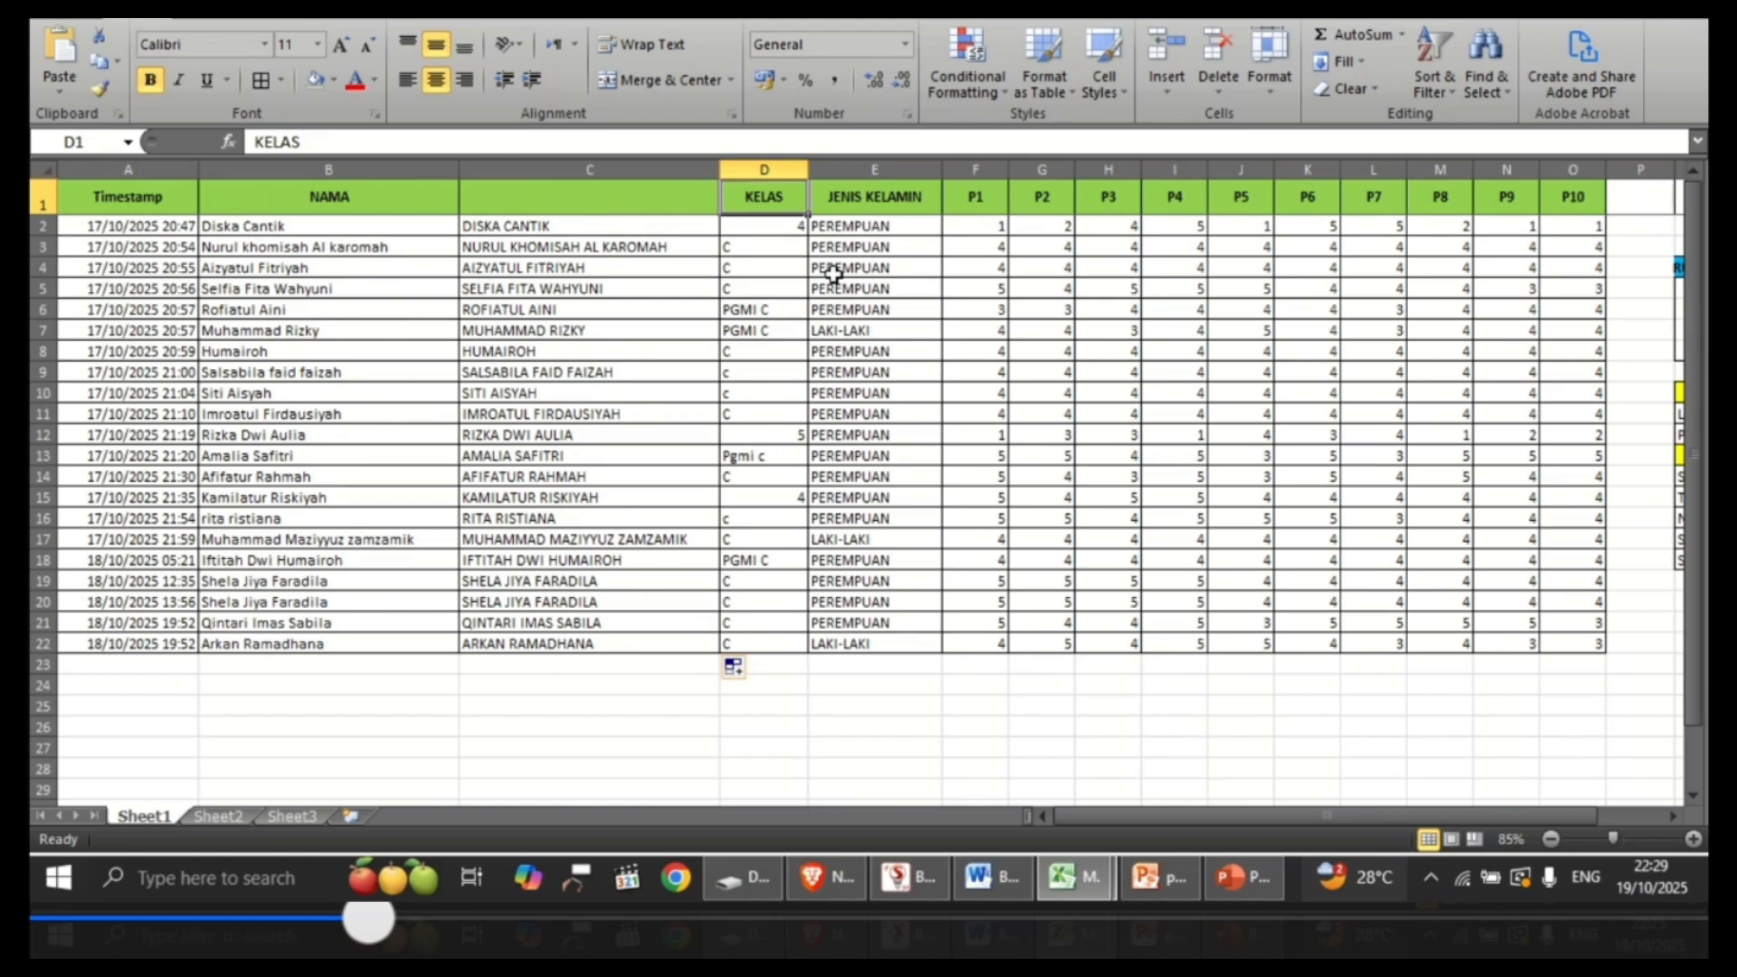
pyautogui.click(780, 226)
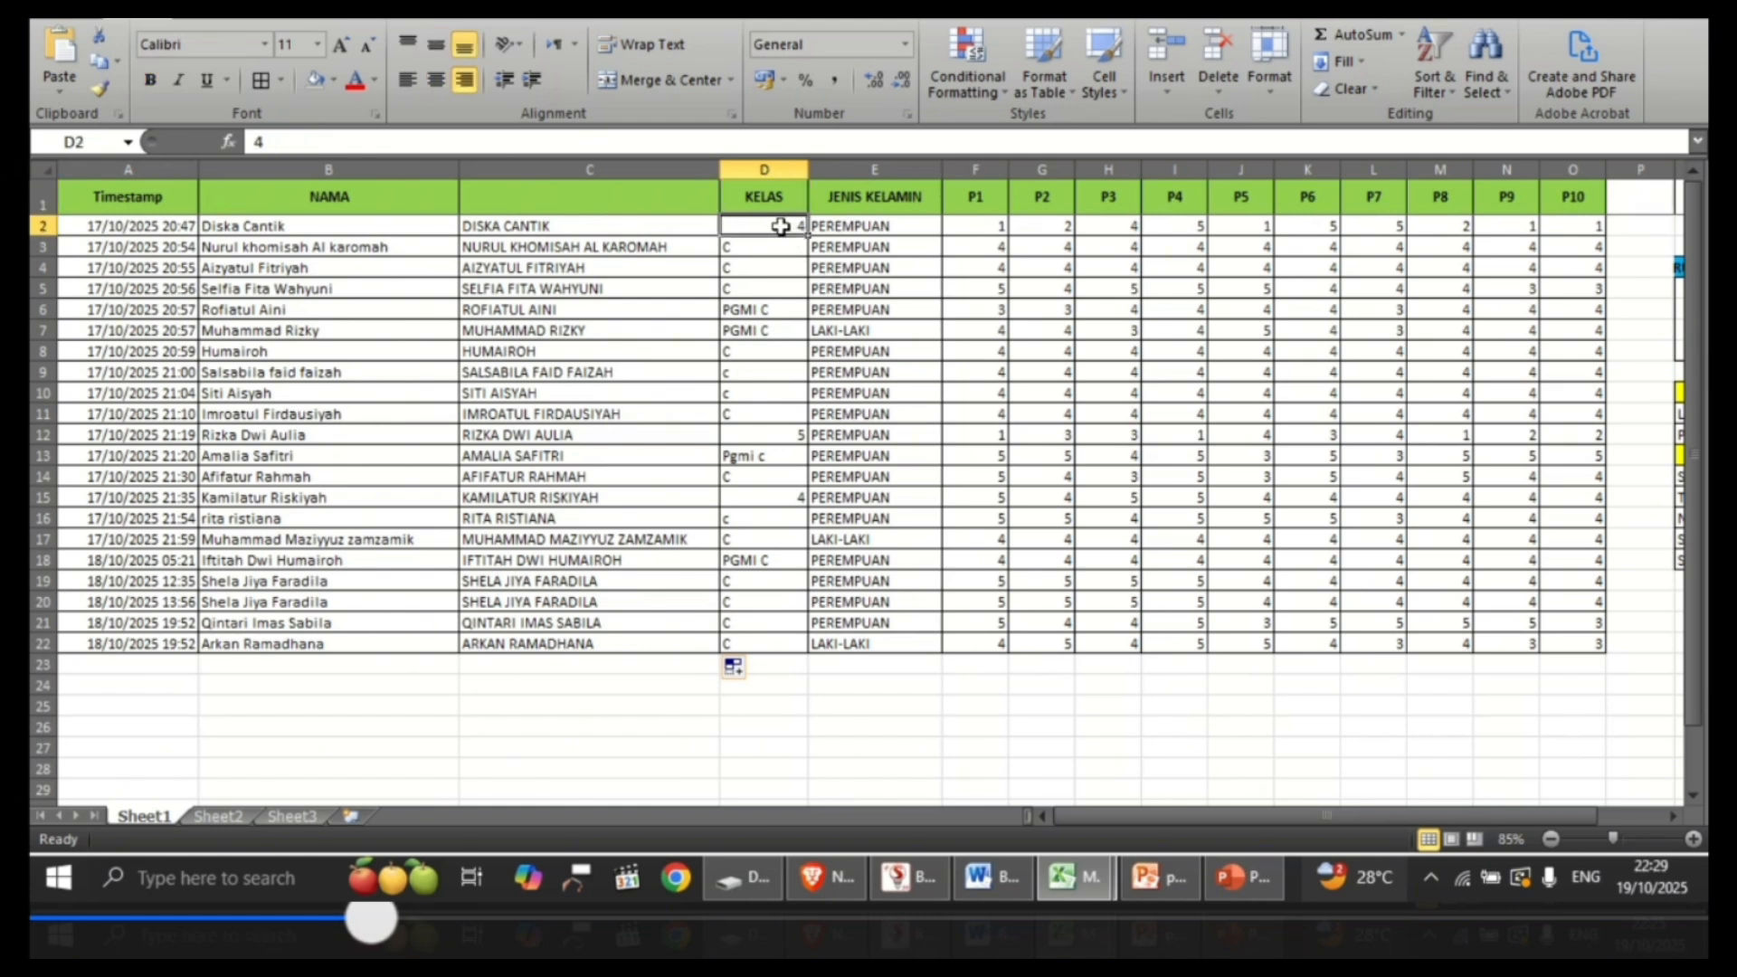
pyautogui.click(761, 268)
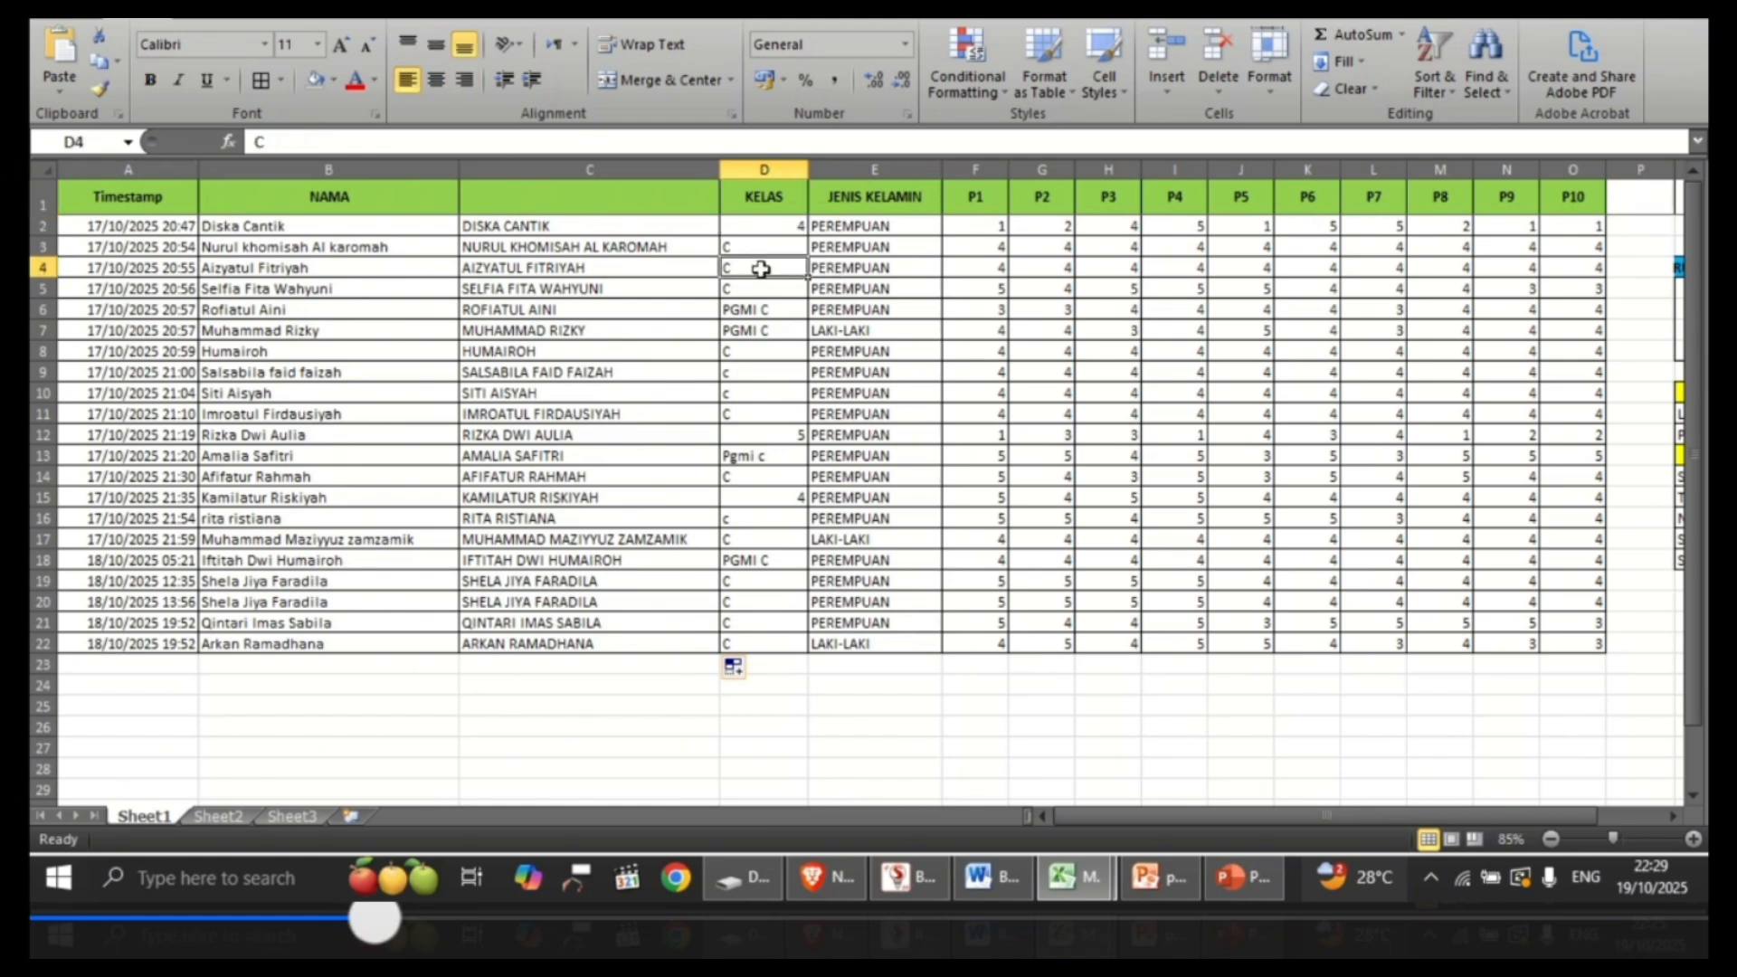
pyautogui.click(774, 330)
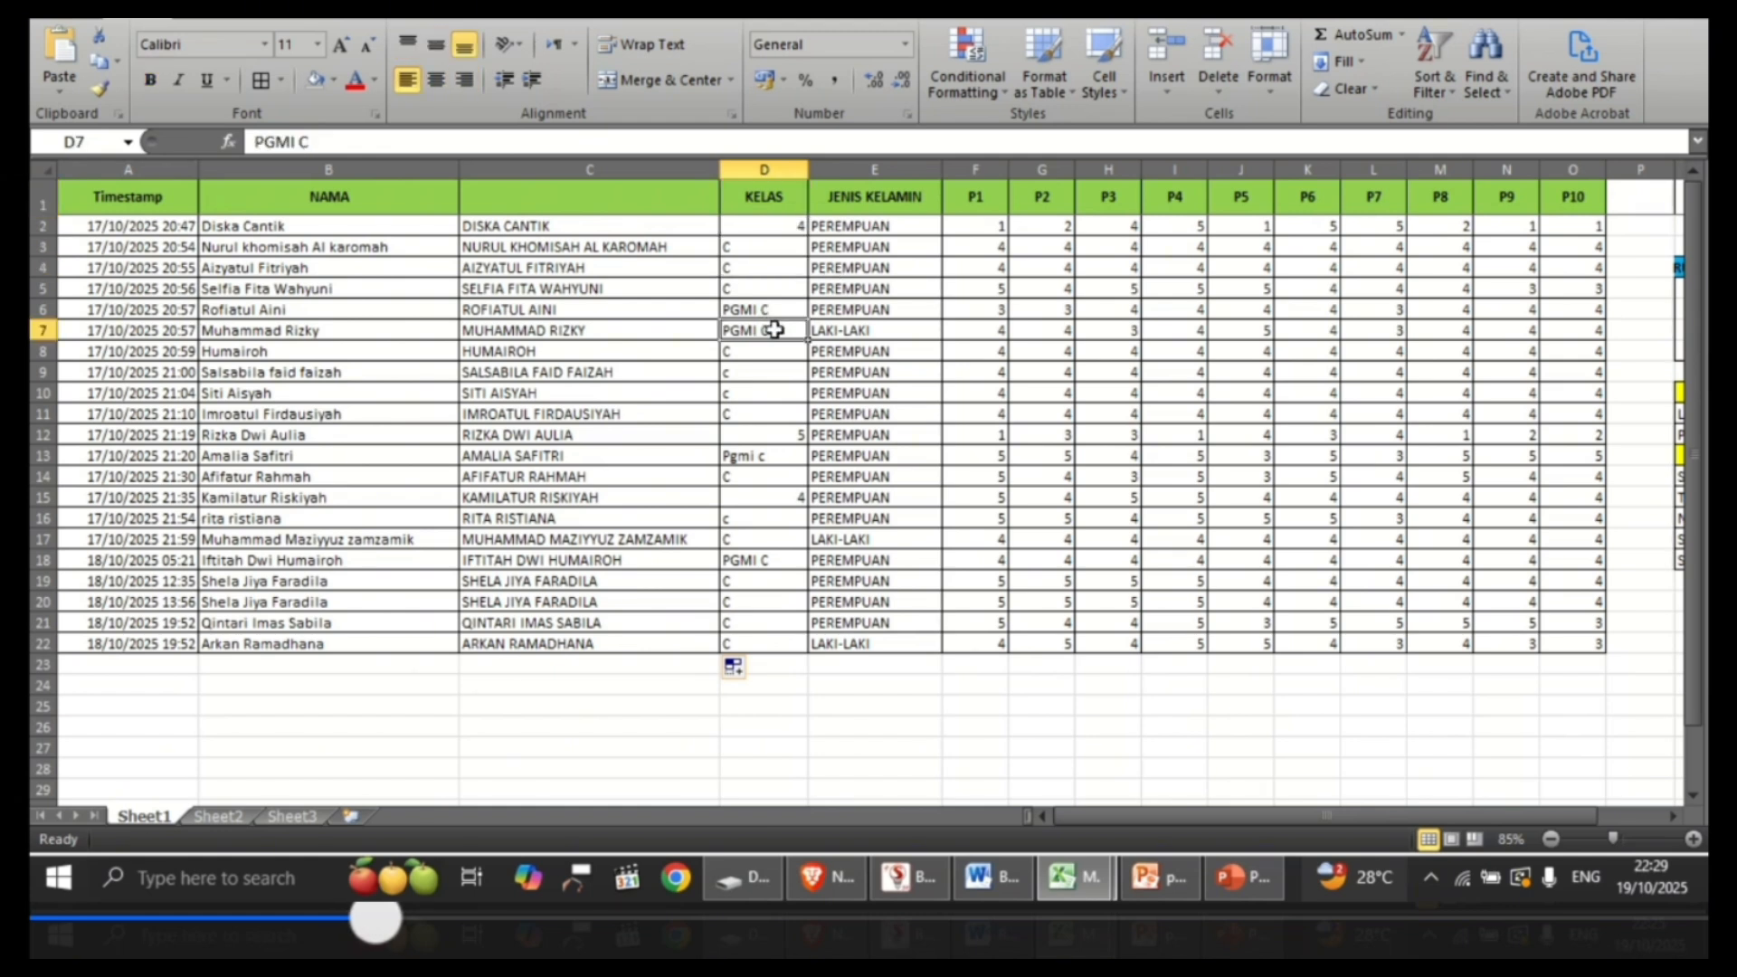
pyautogui.click(778, 436)
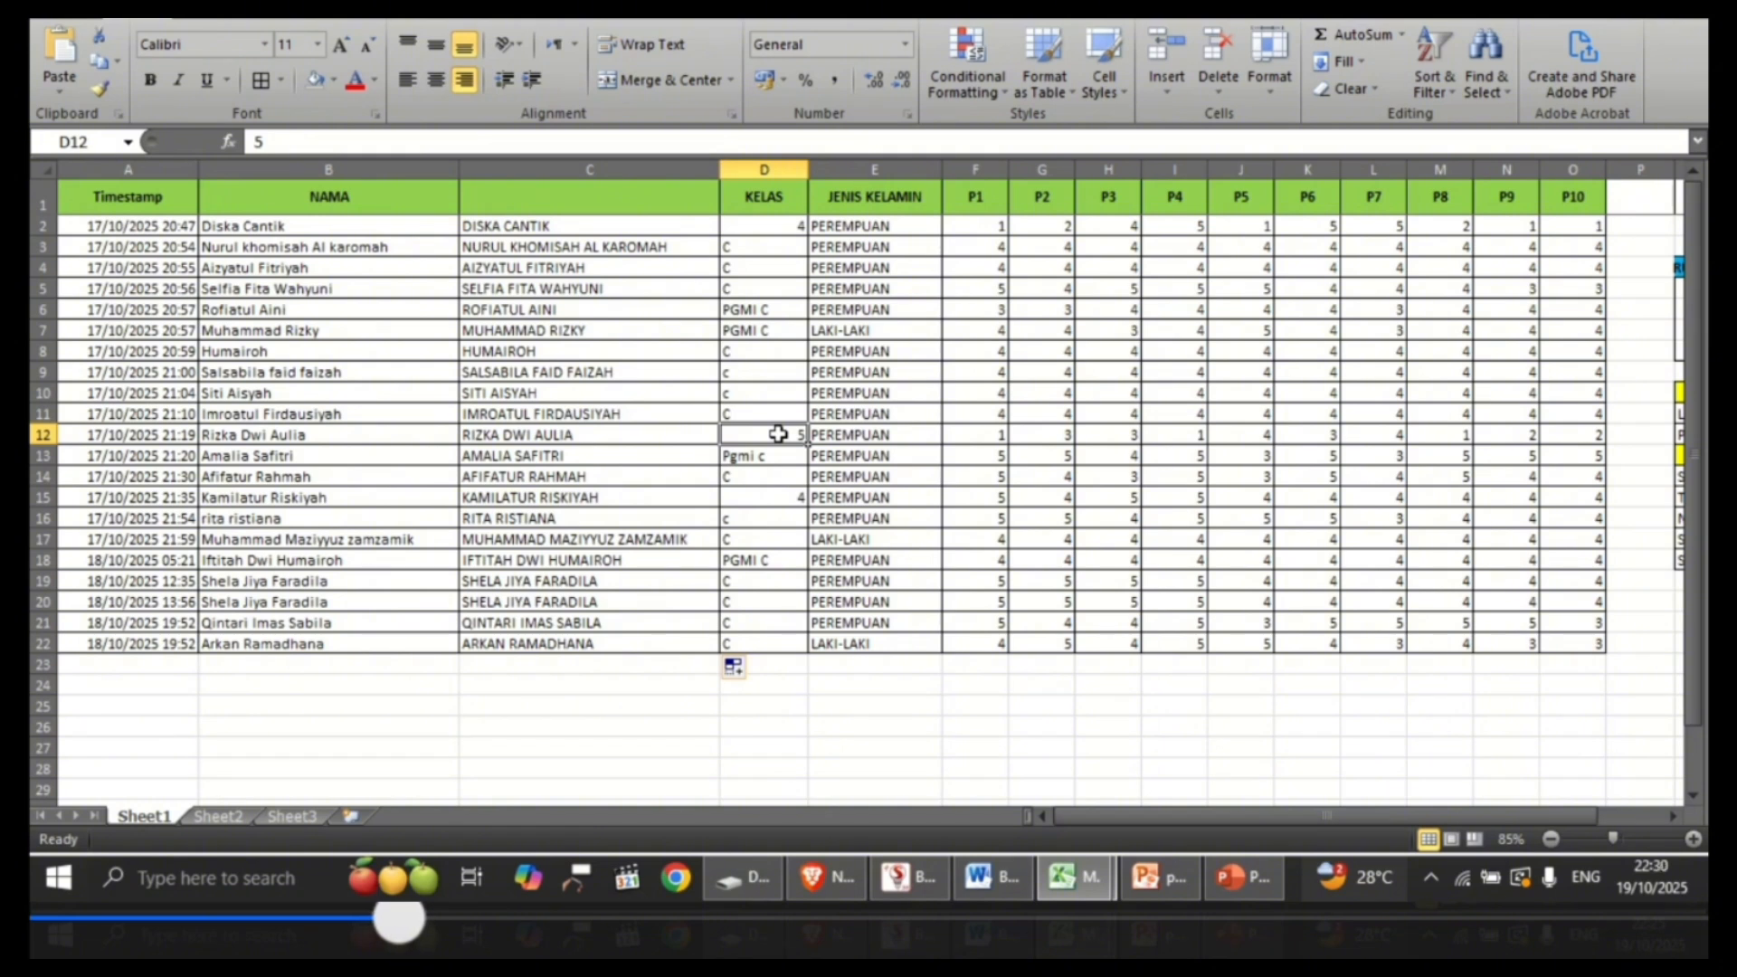
# Step: Replace every 4 with C in the KELAS entries D2:D22 using Find and Replace
pyautogui.click(784, 228)
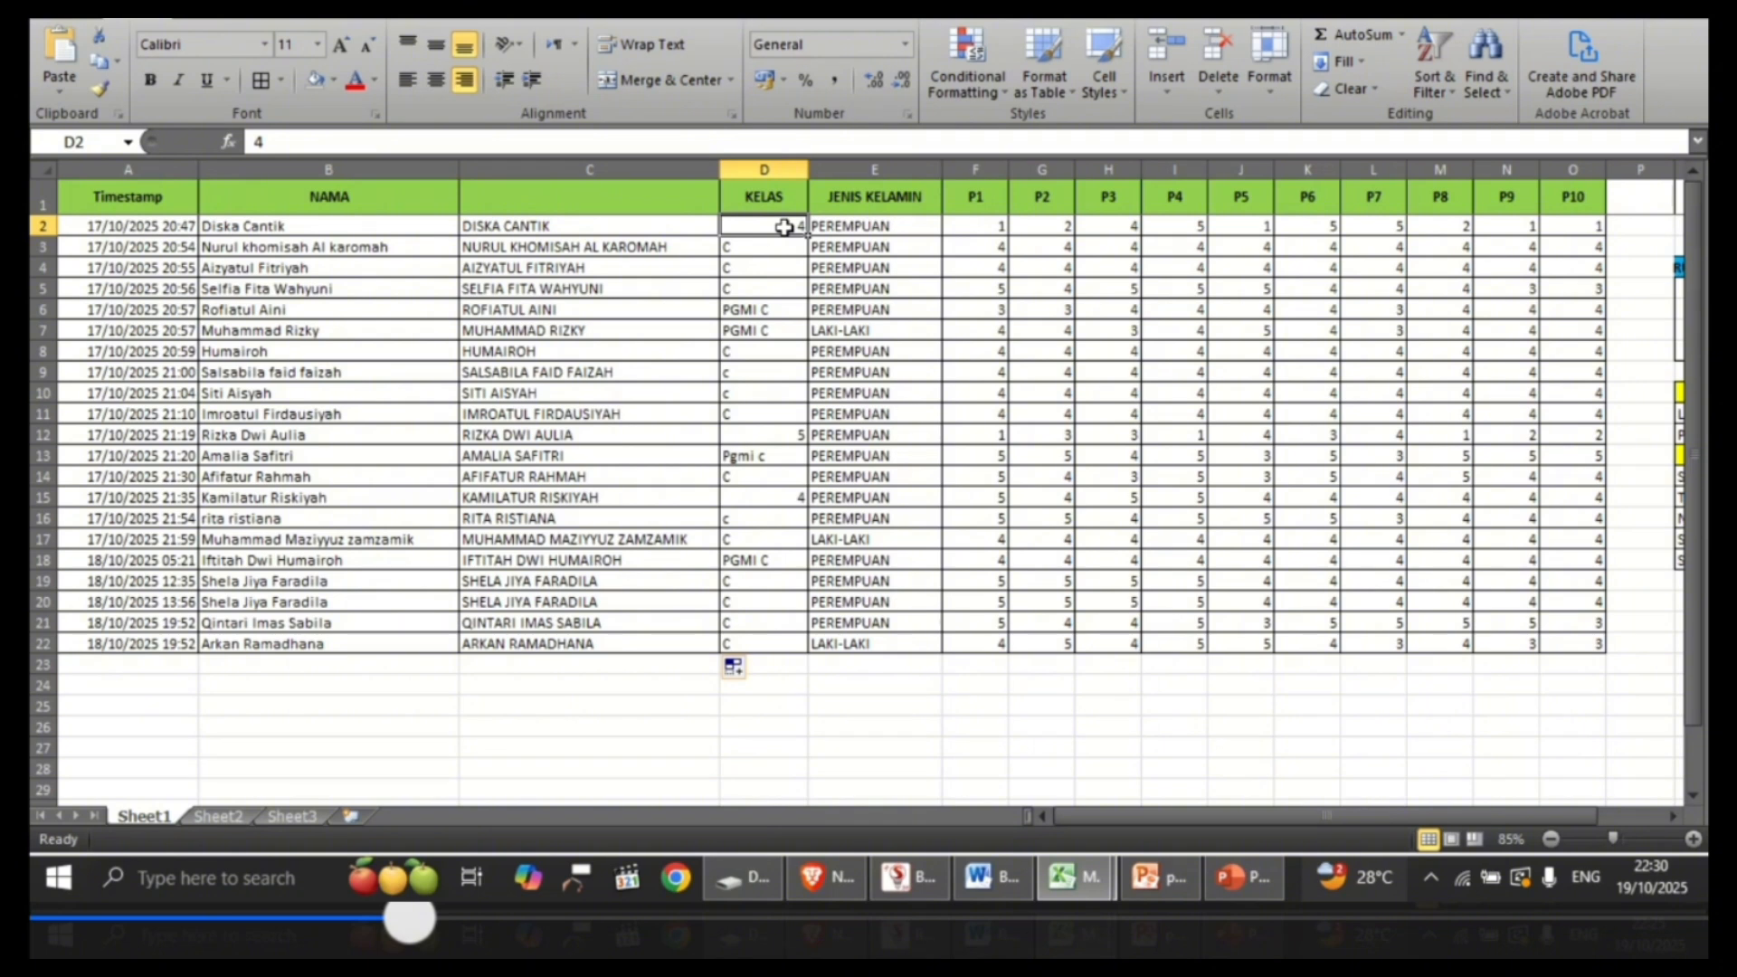
pyautogui.hotkey('shift', 'Down')
pyautogui.hotkey('shift', 'Down')
pyautogui.hotkey('shift', 'Down')
pyautogui.hotkey('shift', 'Down')
pyautogui.hotkey('shift', 'Down')
pyautogui.hotkey('shift', 'Down')
pyautogui.hotkey('shift', 'Down')
pyautogui.hotkey('shift', 'Down')
pyautogui.hotkey('shift', 'Down')
pyautogui.hotkey('shift', 'Down')
pyautogui.hotkey('shift', 'Down')
pyautogui.hotkey('shift', 'Down')
pyautogui.hotkey('shift', 'Down')
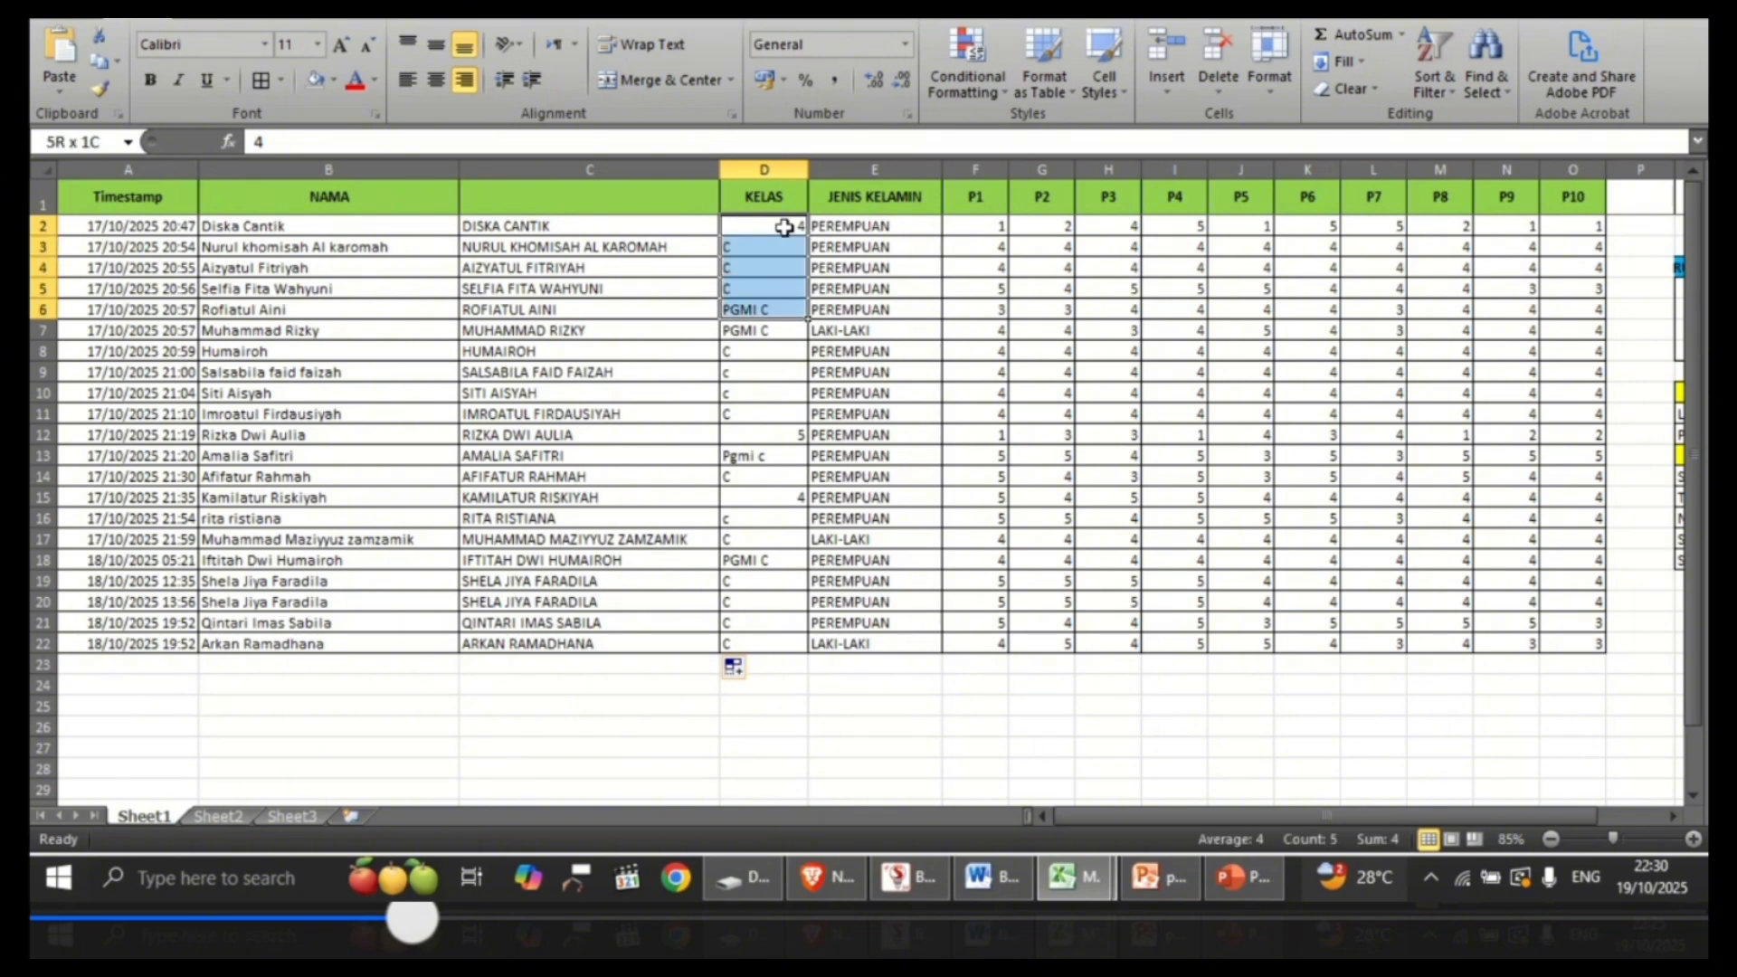
pyautogui.hotkey('shift', 'Down')
pyautogui.hotkey('shift', 'Down')
pyautogui.hotkey('shift', 'Down')
pyautogui.hotkey('shift', 'Down')
pyautogui.hotkey('shift', 'Down')
pyautogui.hotkey('shift', 'Down')
pyautogui.hotkey('shift', 'Down')
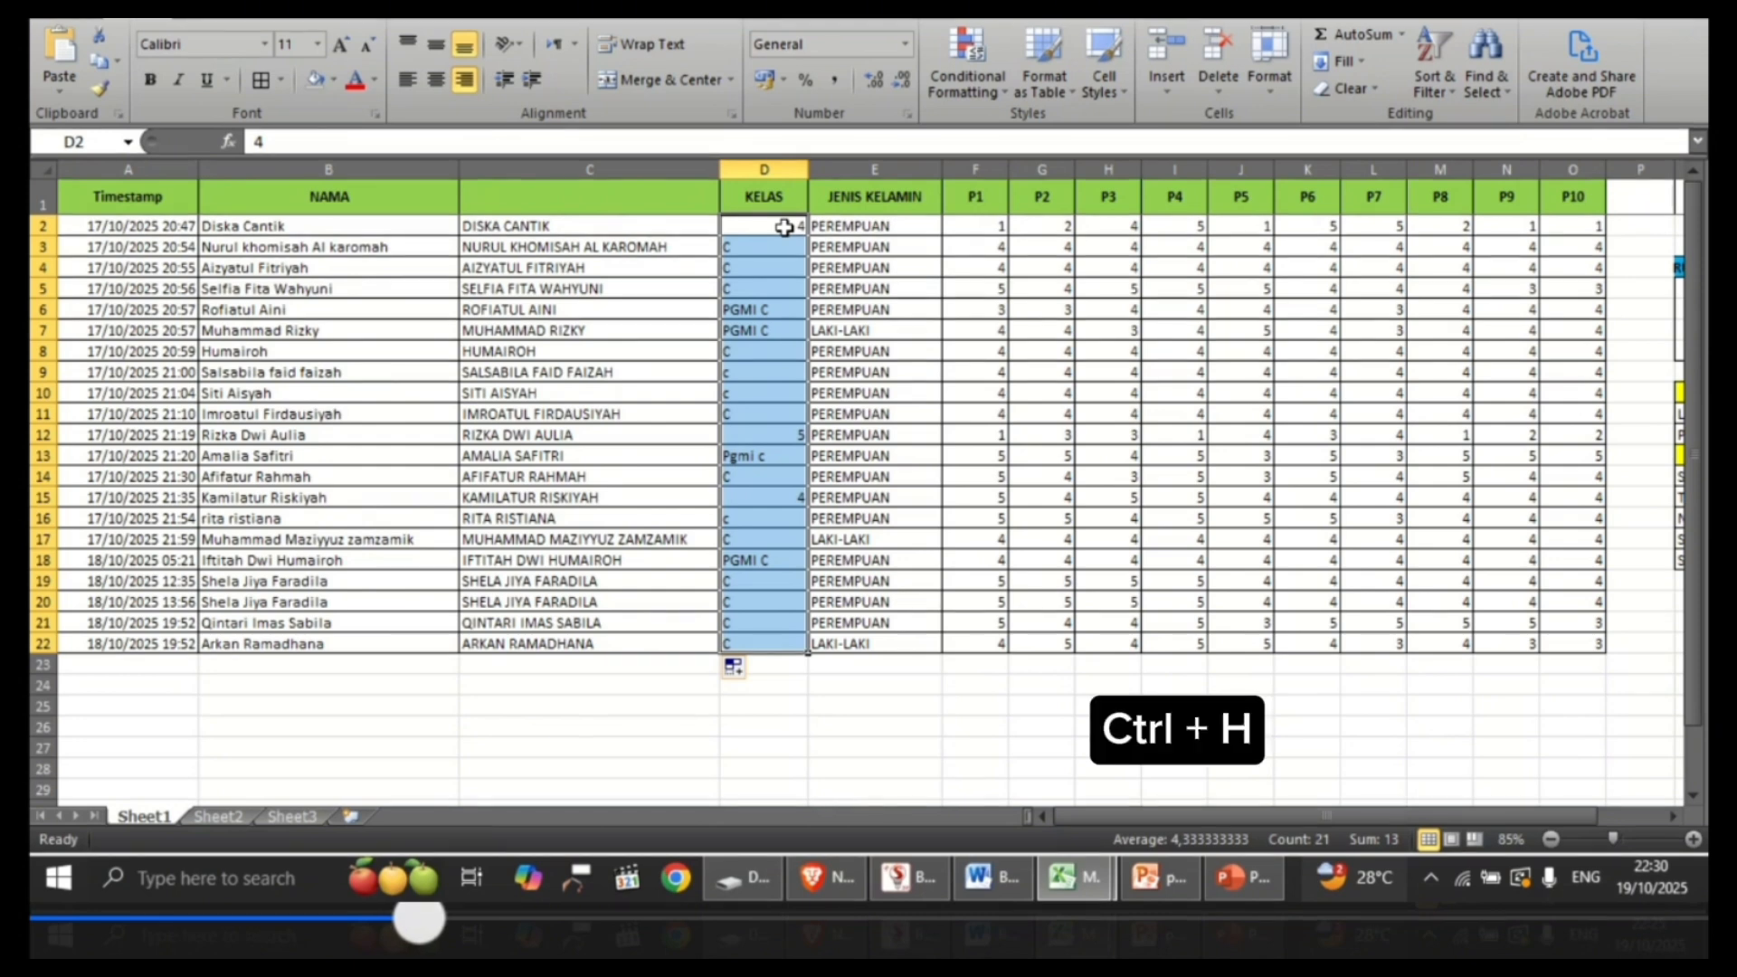
pyautogui.hotkey('ctrl', 'h')
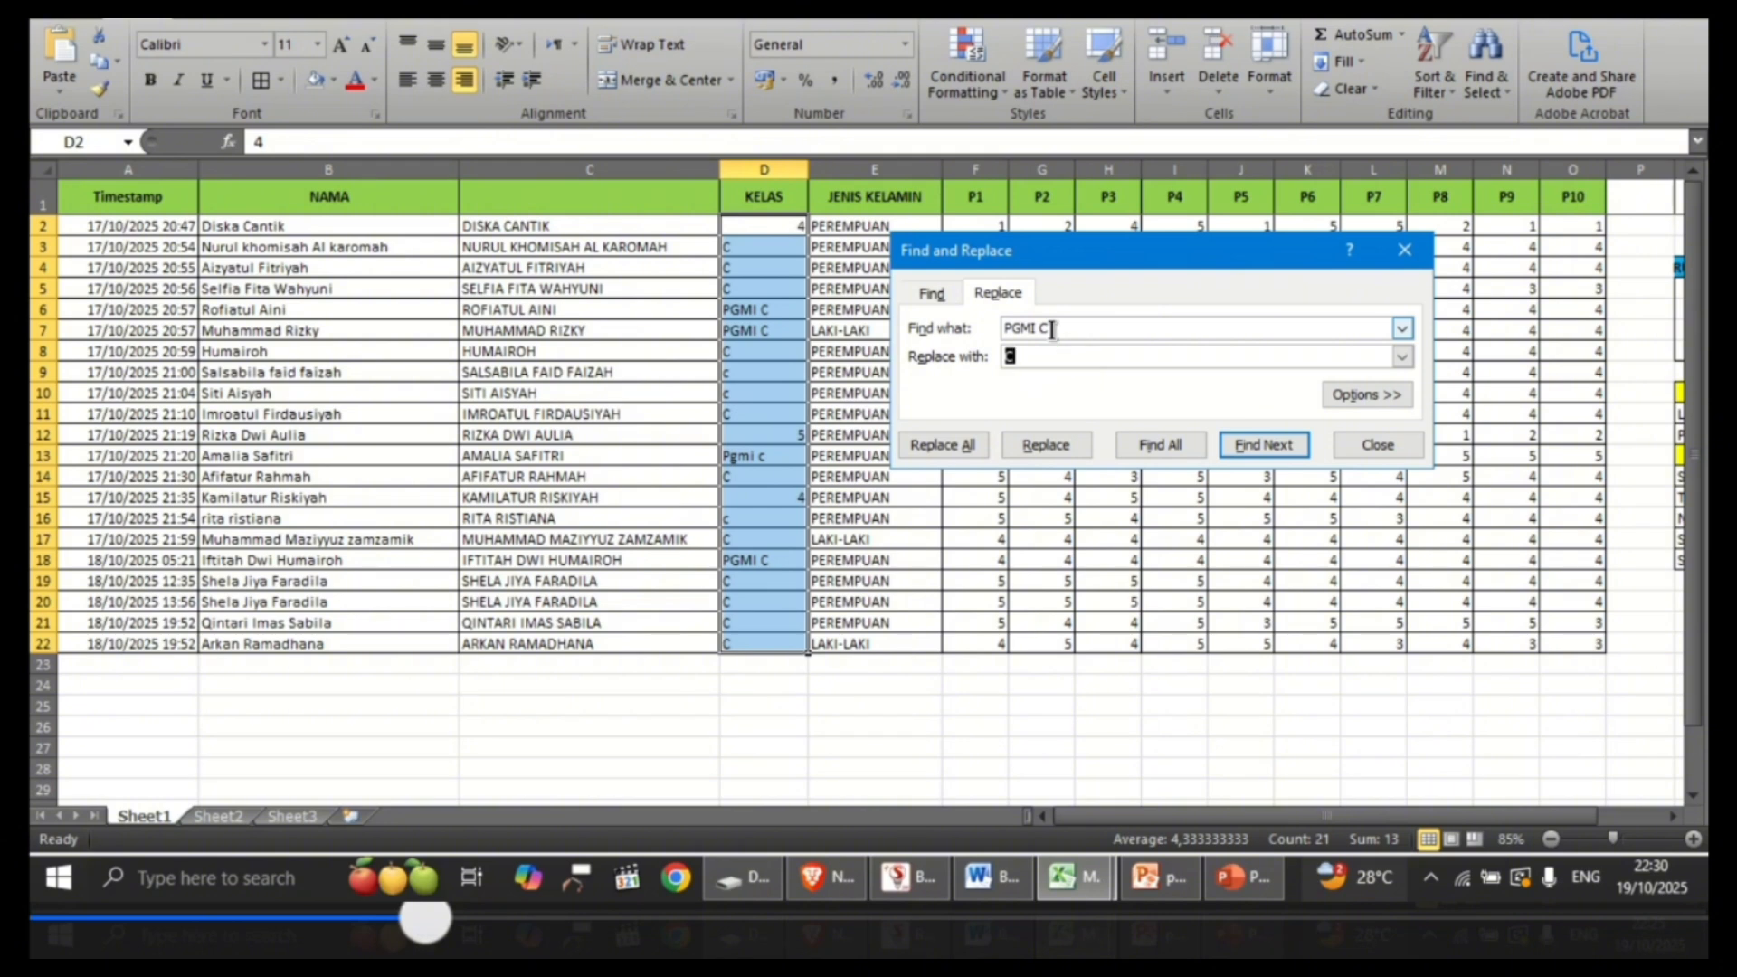
pyautogui.moveTo(1052, 329); pyautogui.dragTo(1003, 330)
pyautogui.press('BackSpace')
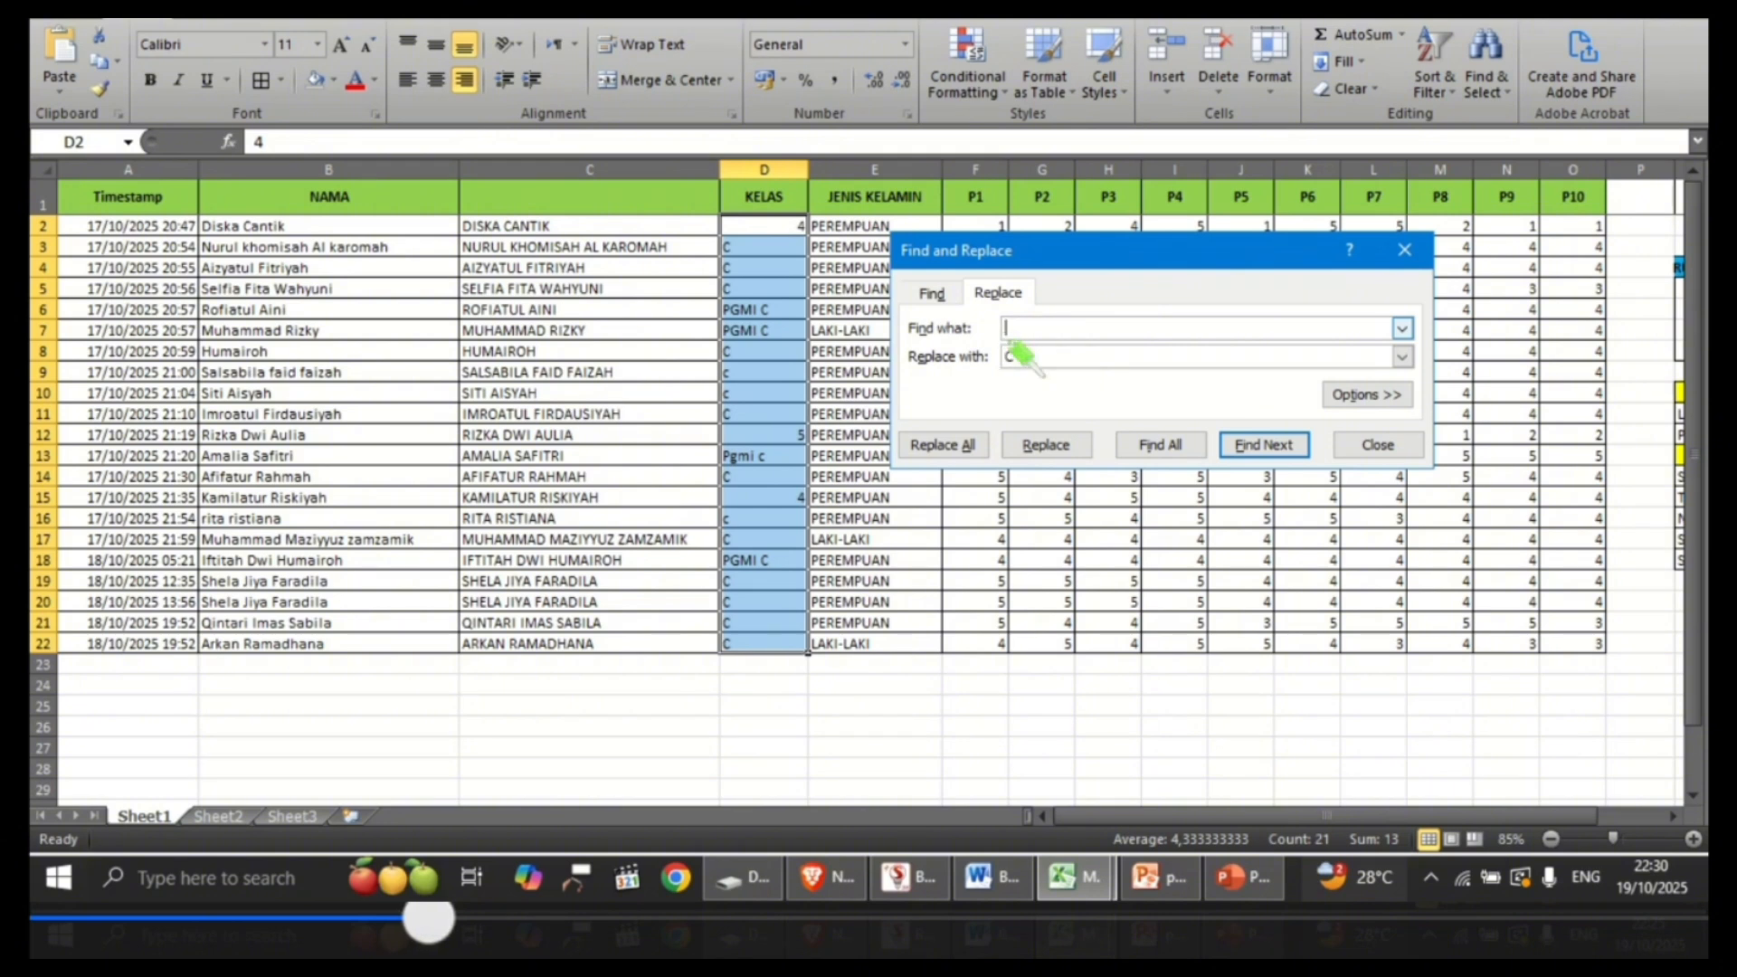
pyautogui.click(1017, 355)
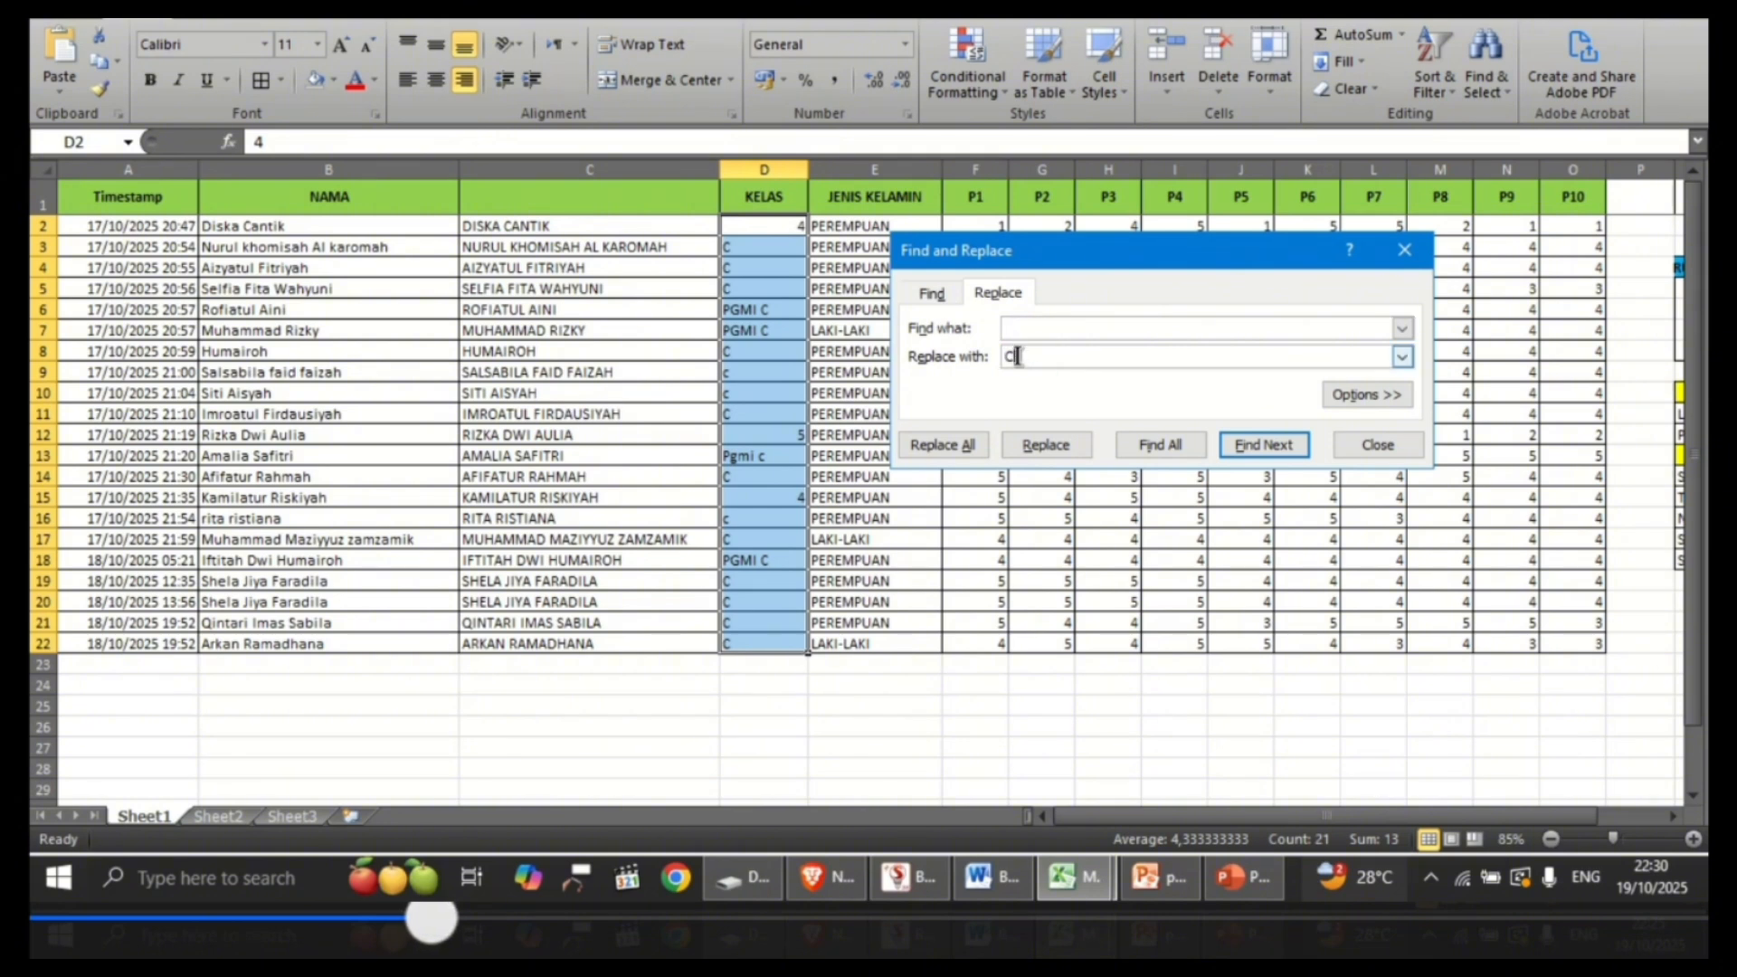
pyautogui.press('BackSpace')
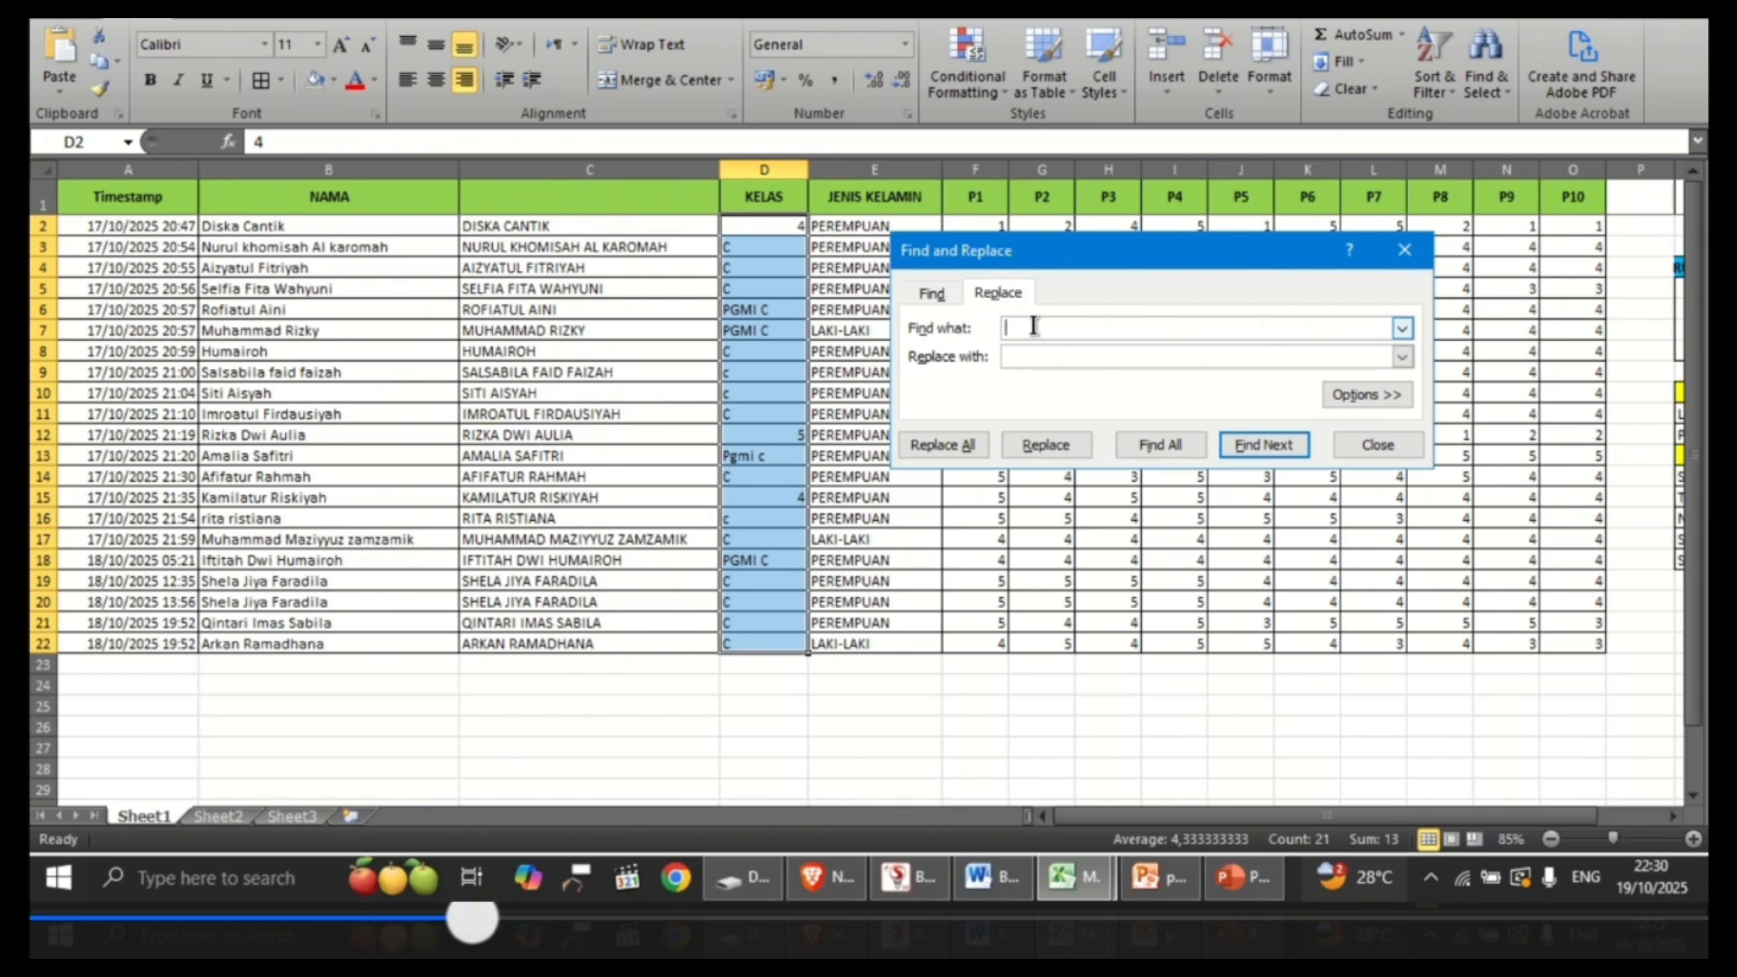
pyautogui.write('4')
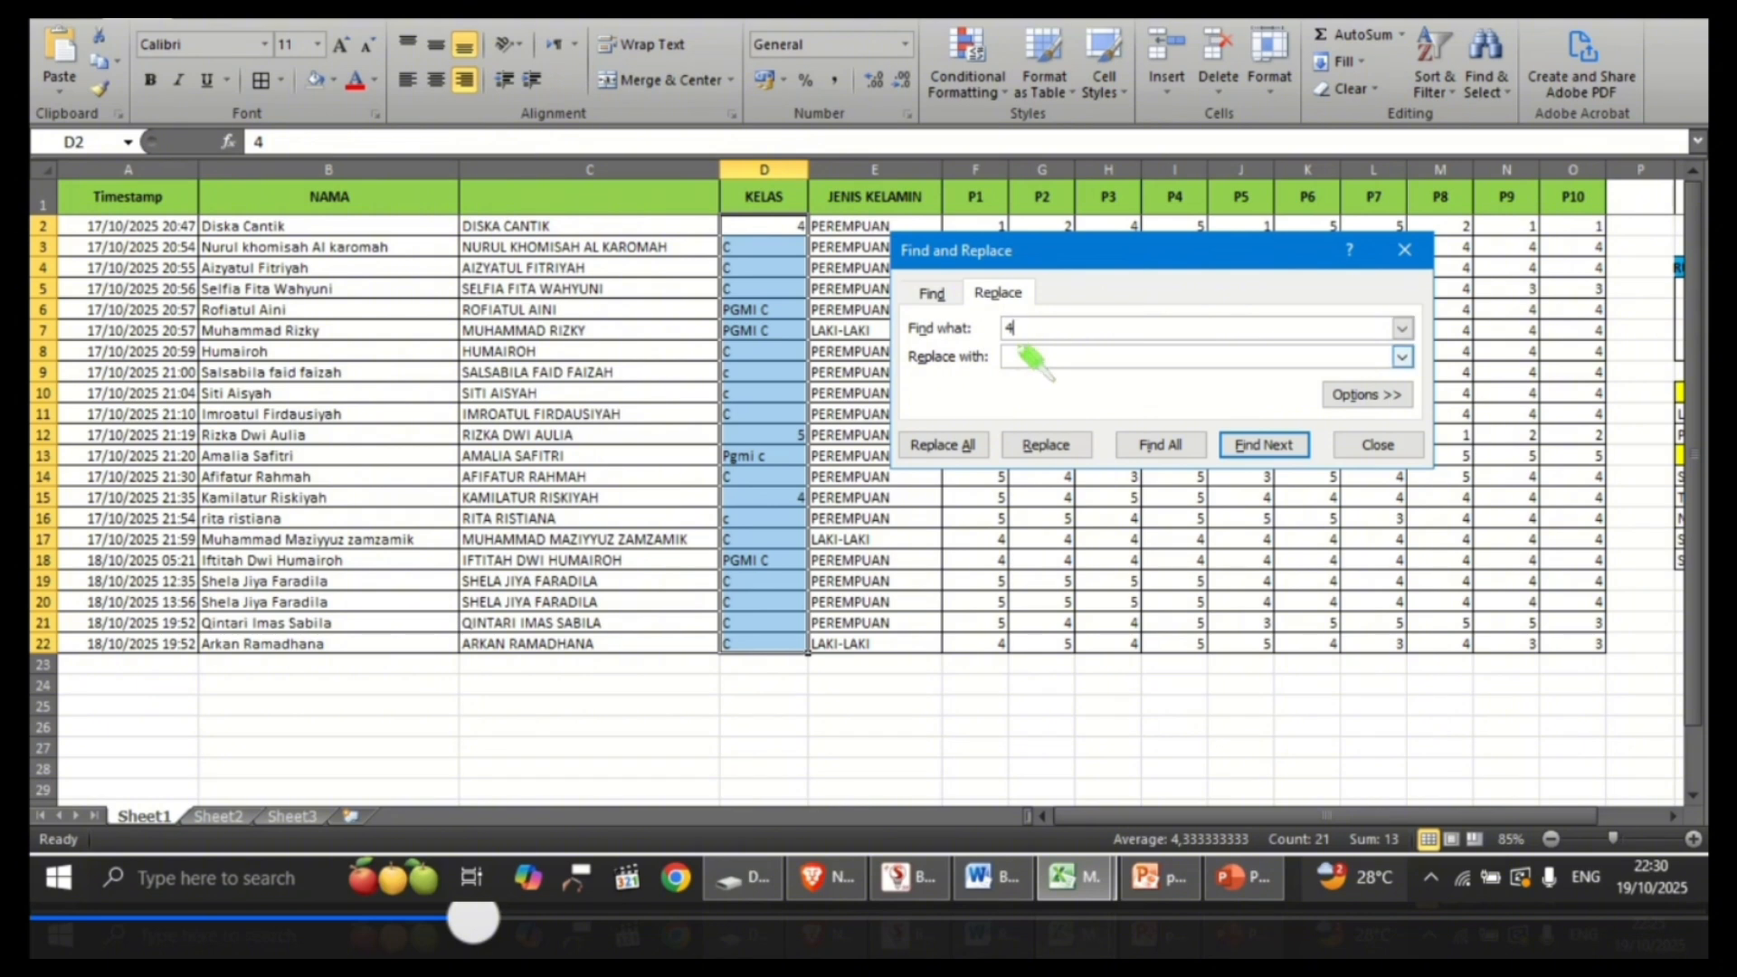
pyautogui.click(1021, 352)
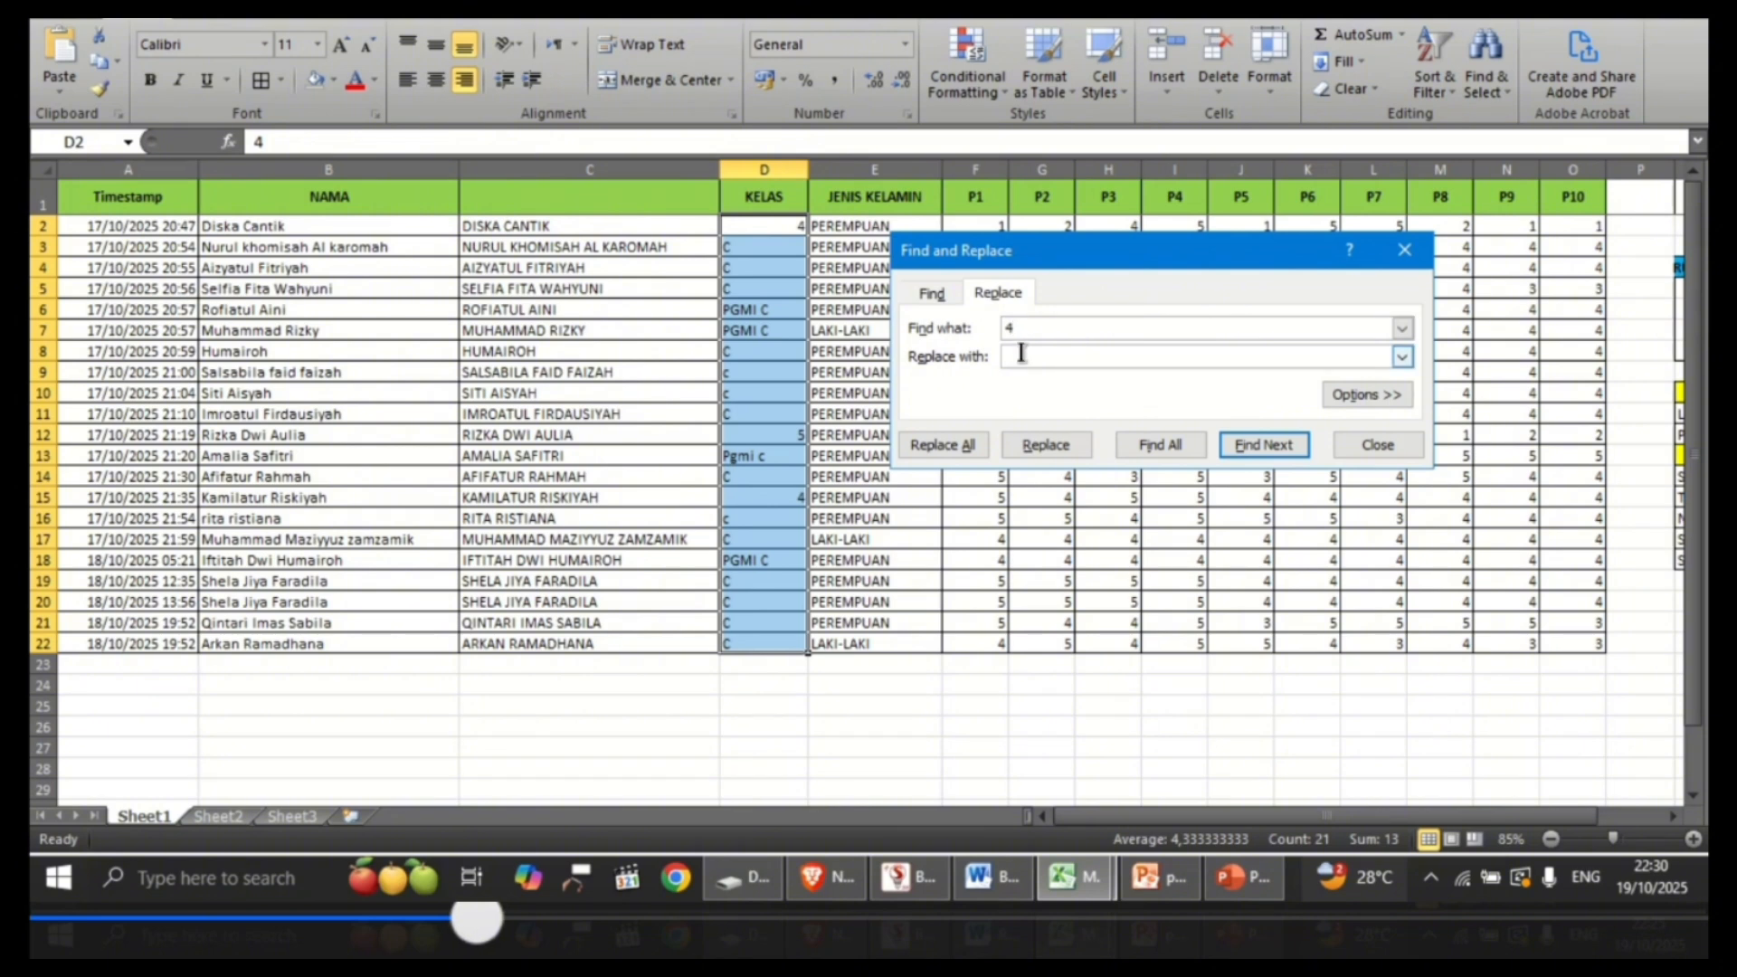
pyautogui.write('C')
pyautogui.click(977, 446)
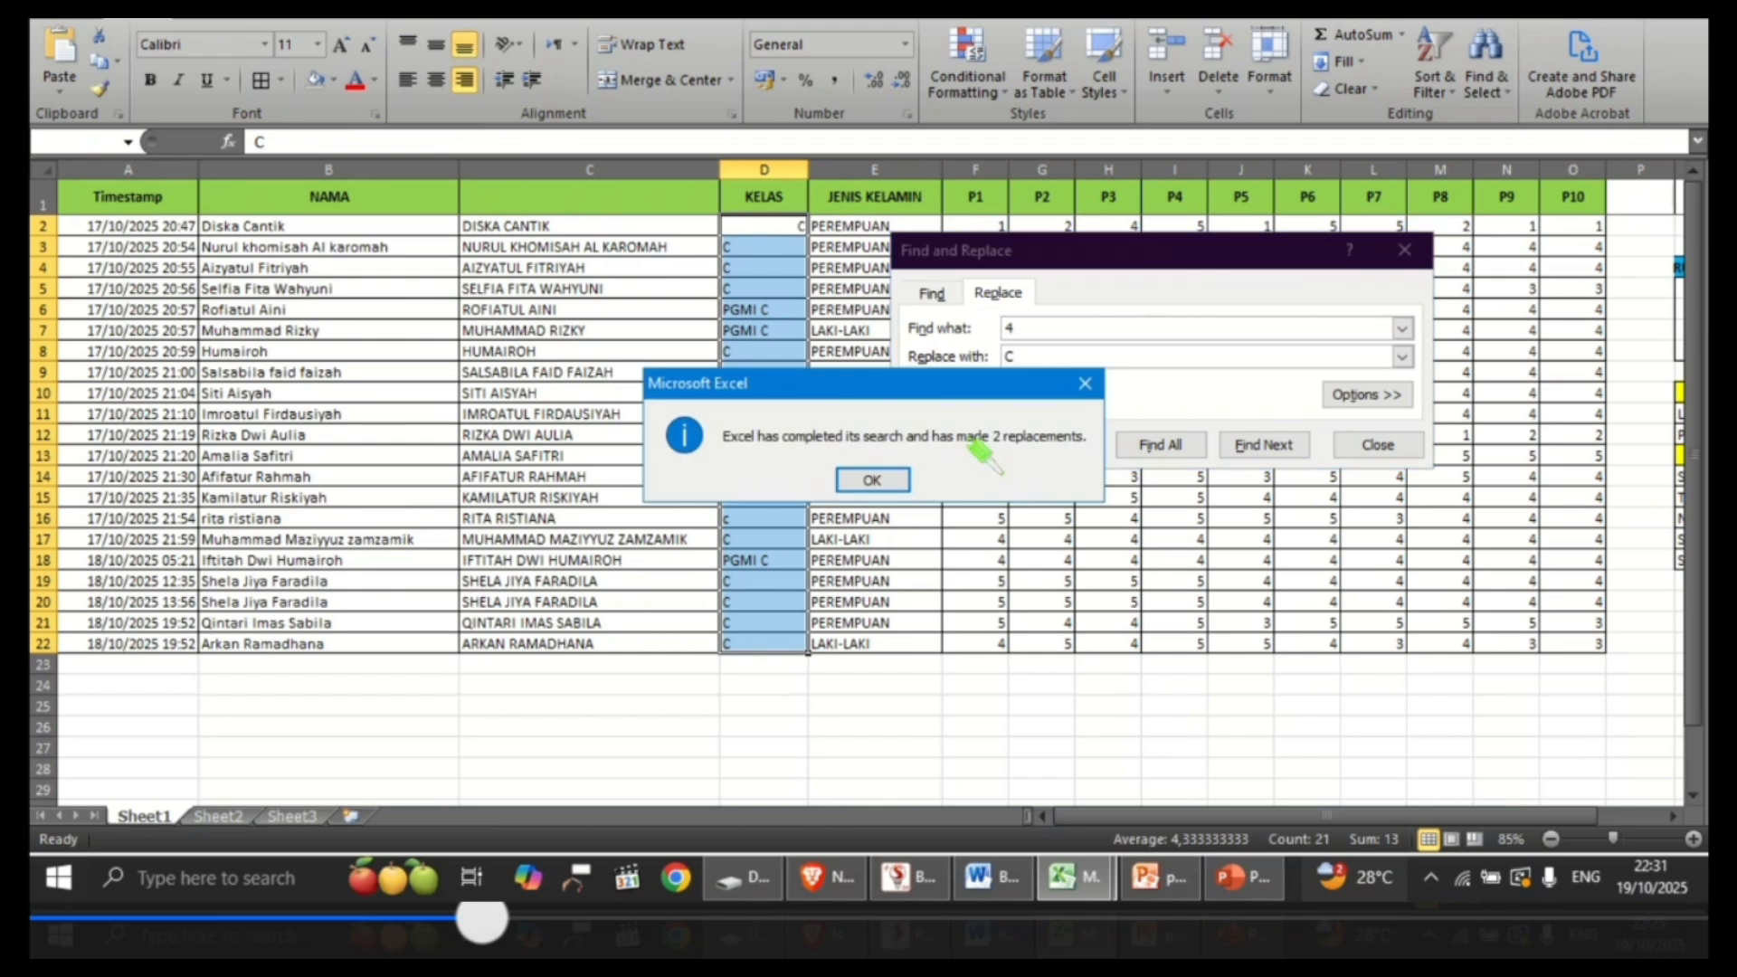
pyautogui.click(872, 480)
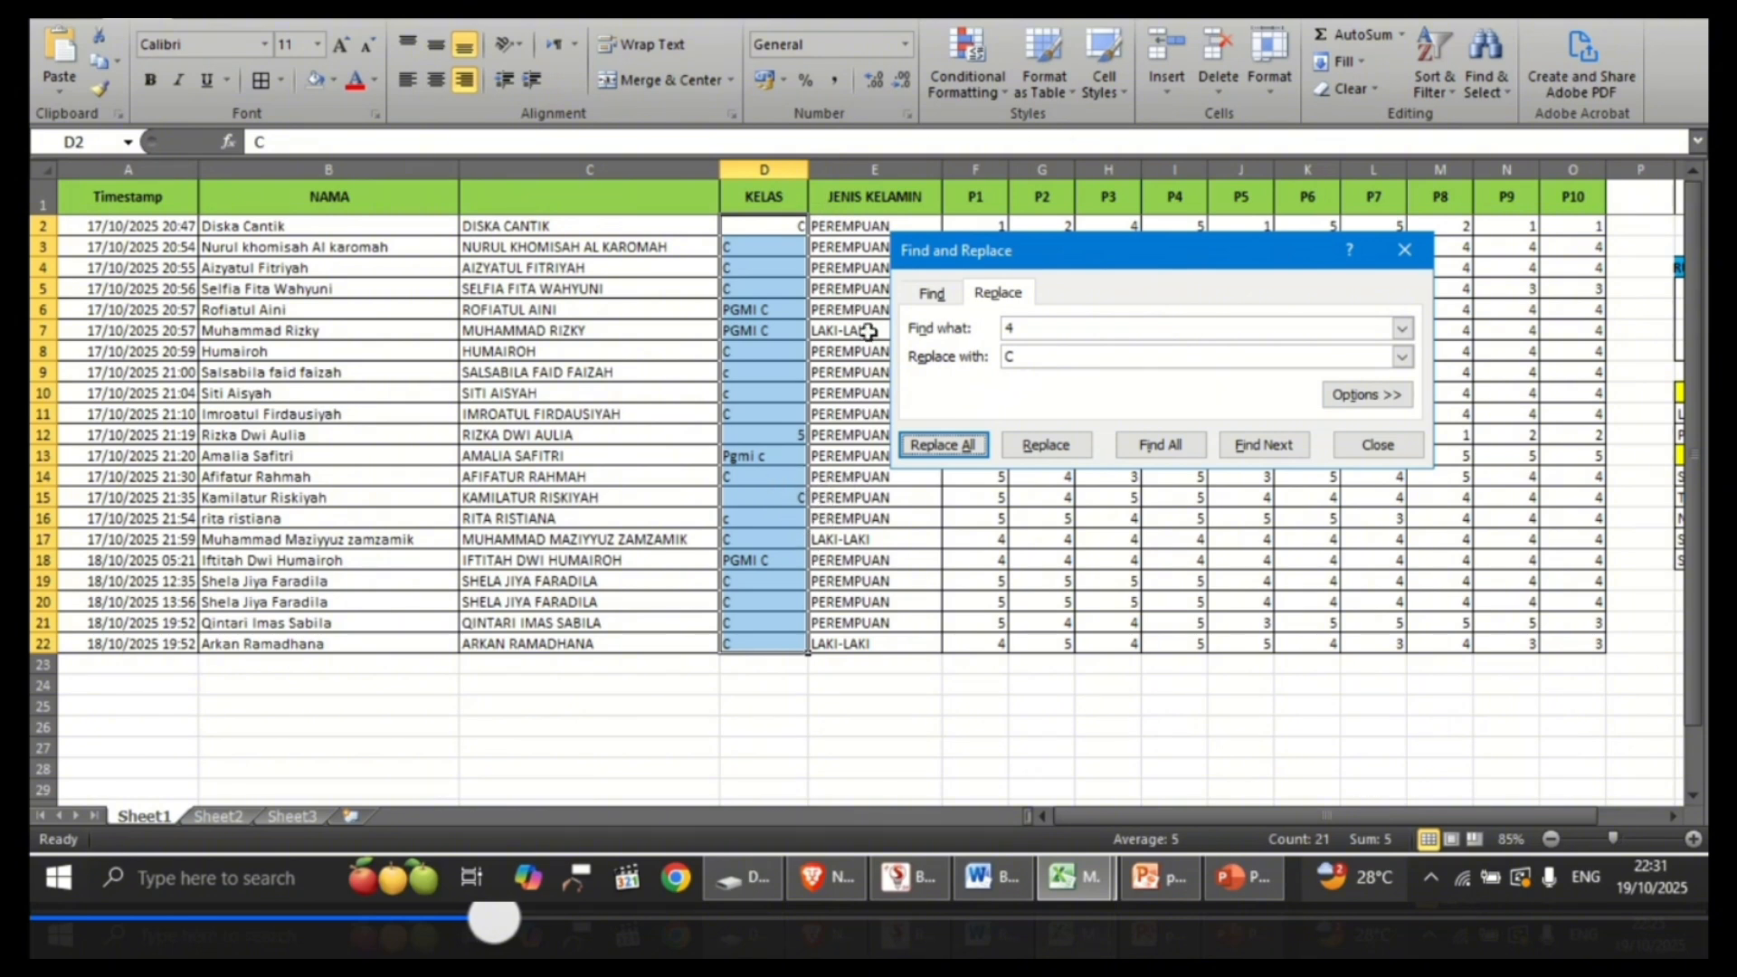
# Step: Replace every 5 with C in the selected KELAS entries
pyautogui.click(1019, 332)
pyautogui.press('BackSpace')
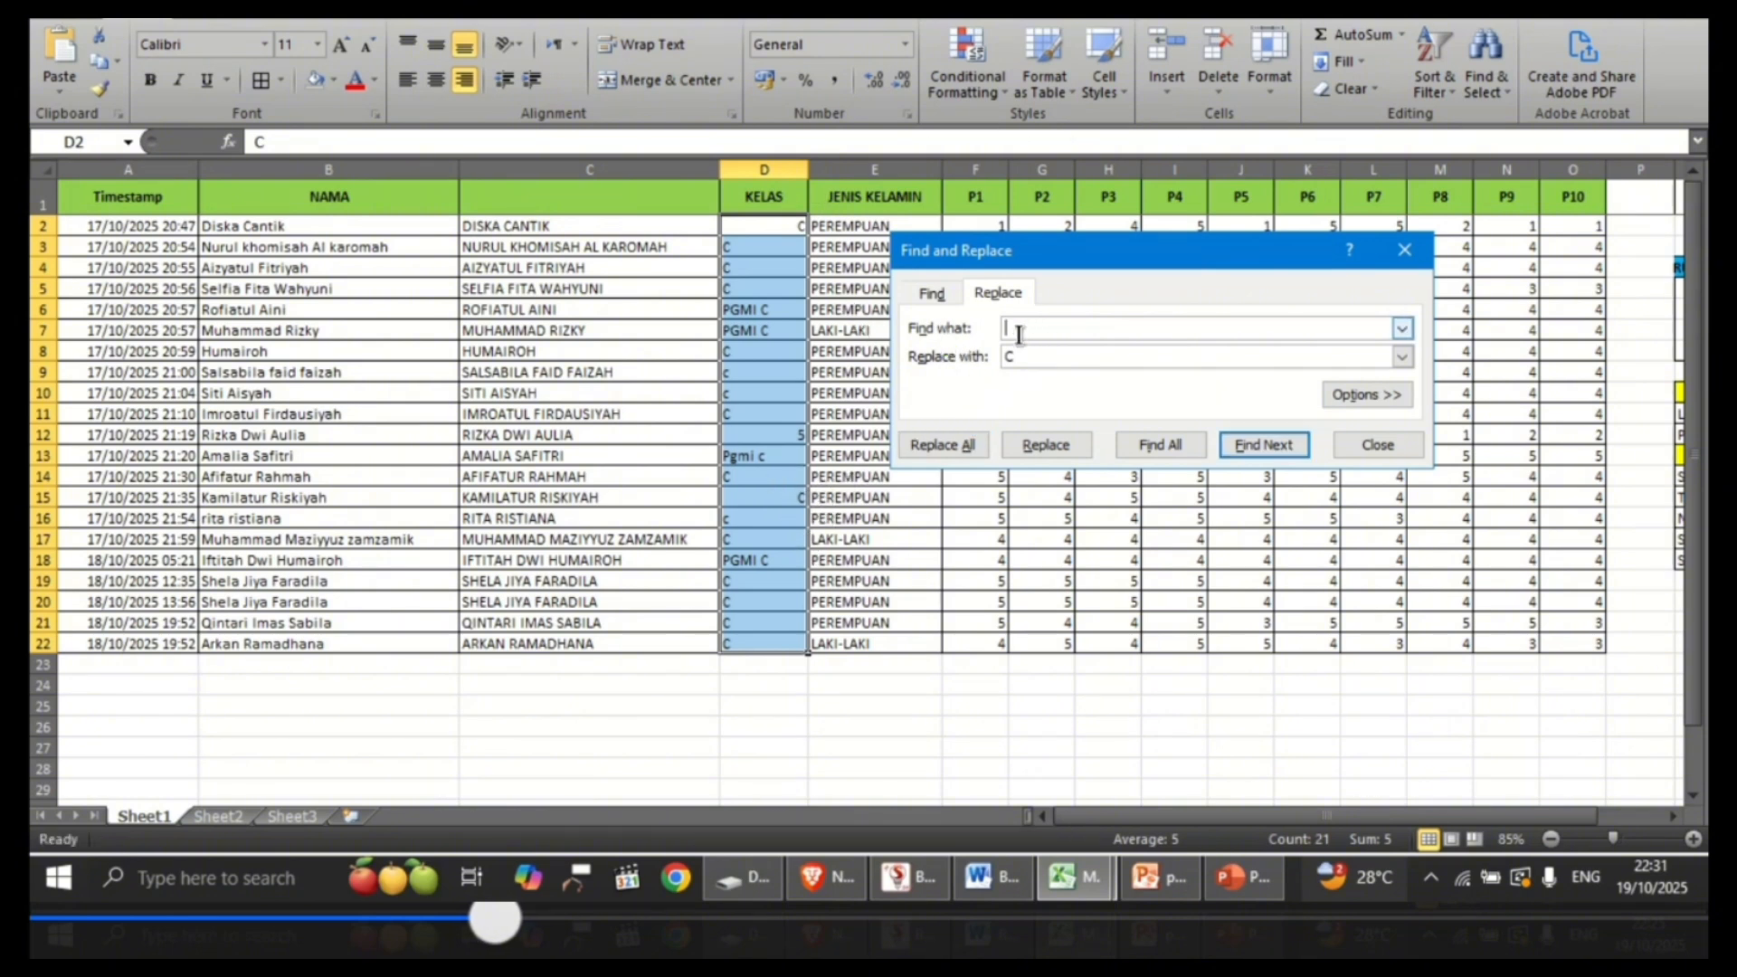
pyautogui.write('5')
pyautogui.click(944, 446)
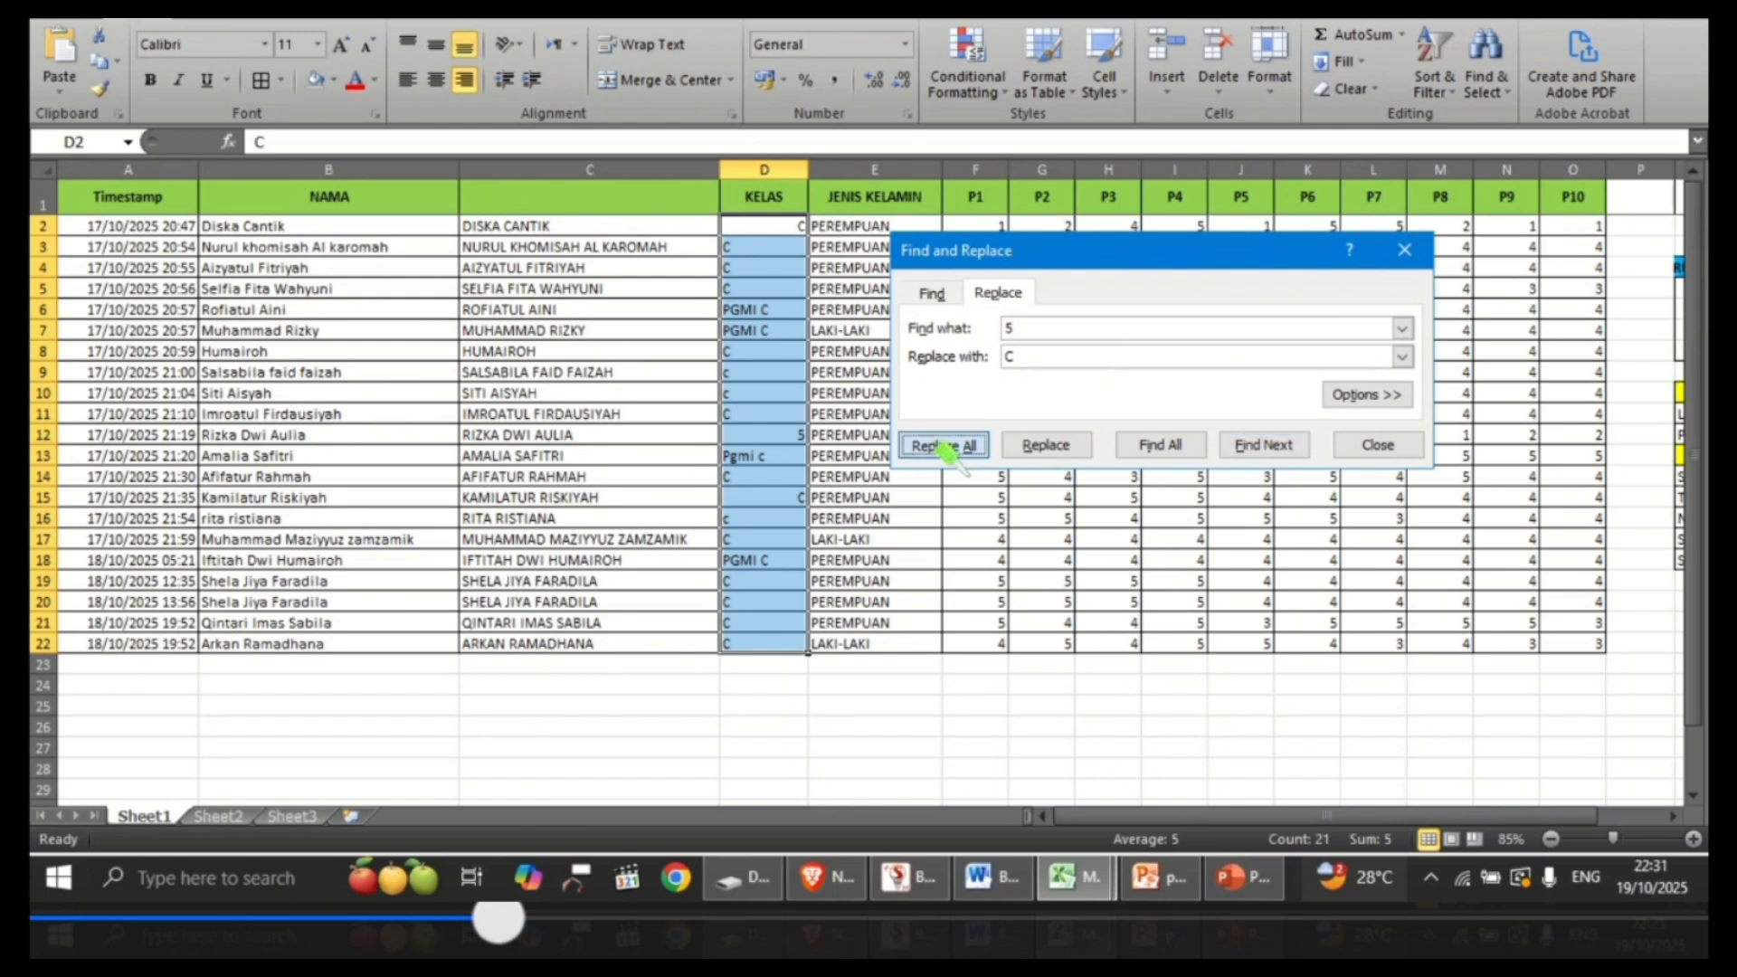
pyautogui.click(887, 478)
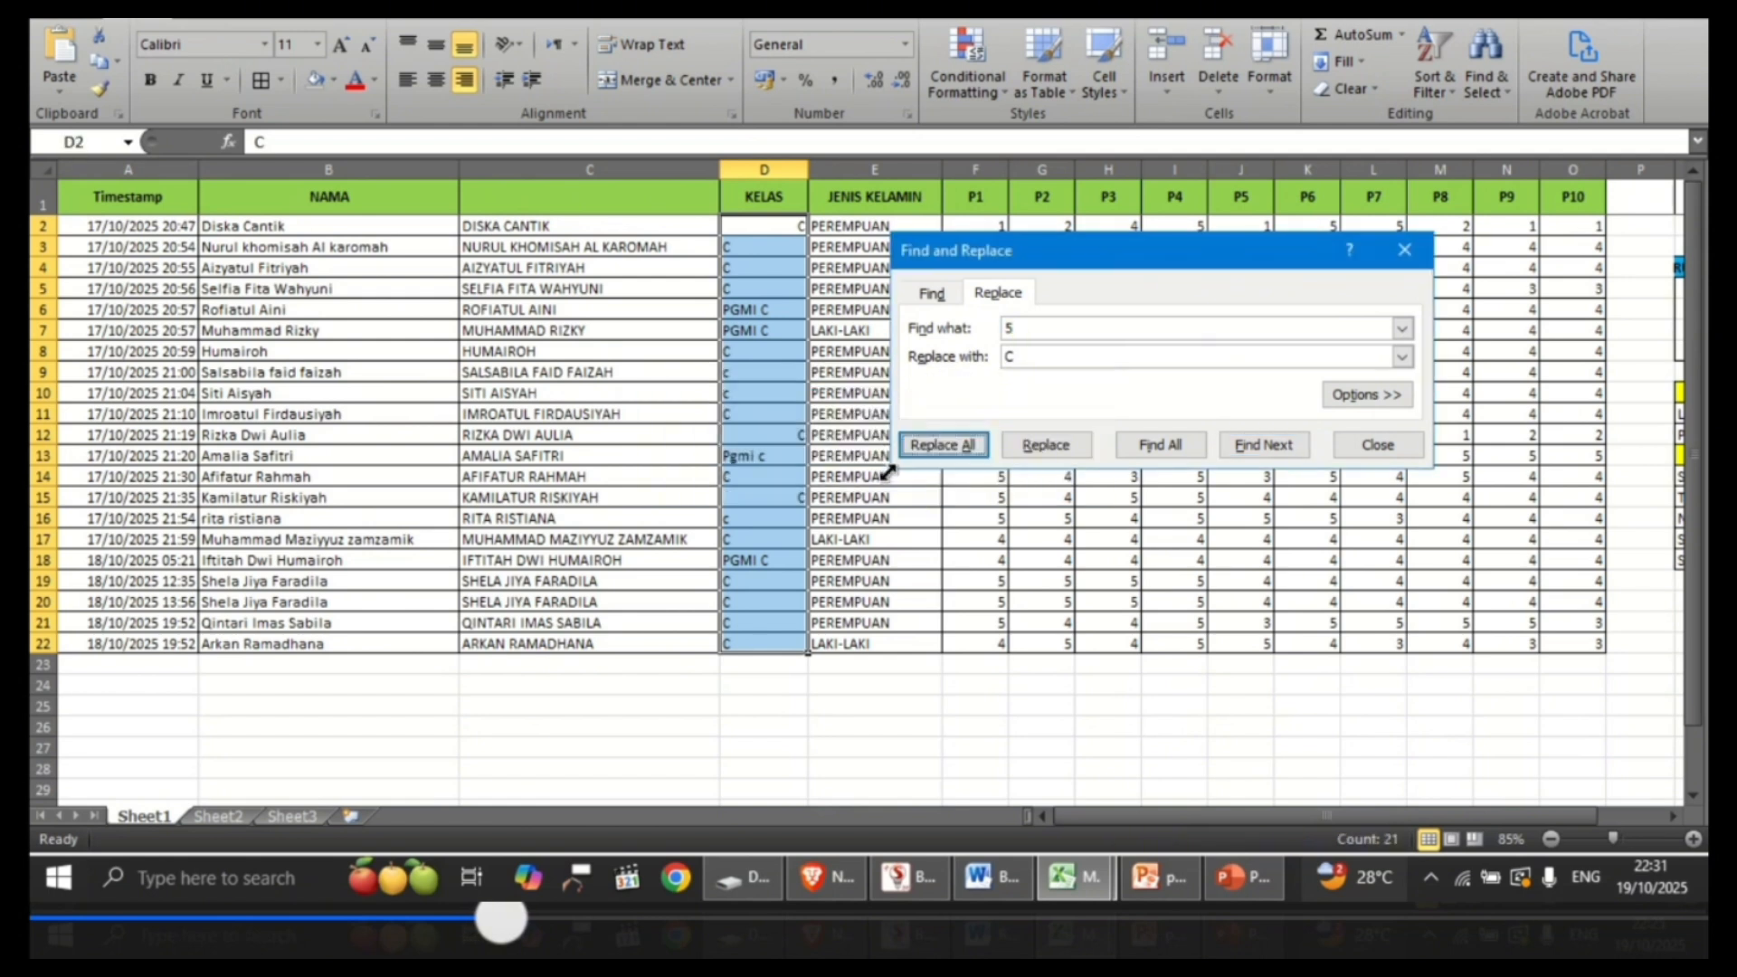
# Step: Replace every "PGMI C" with C in the selected KELAS entries and close Find and Replace
pyautogui.click(1011, 326)
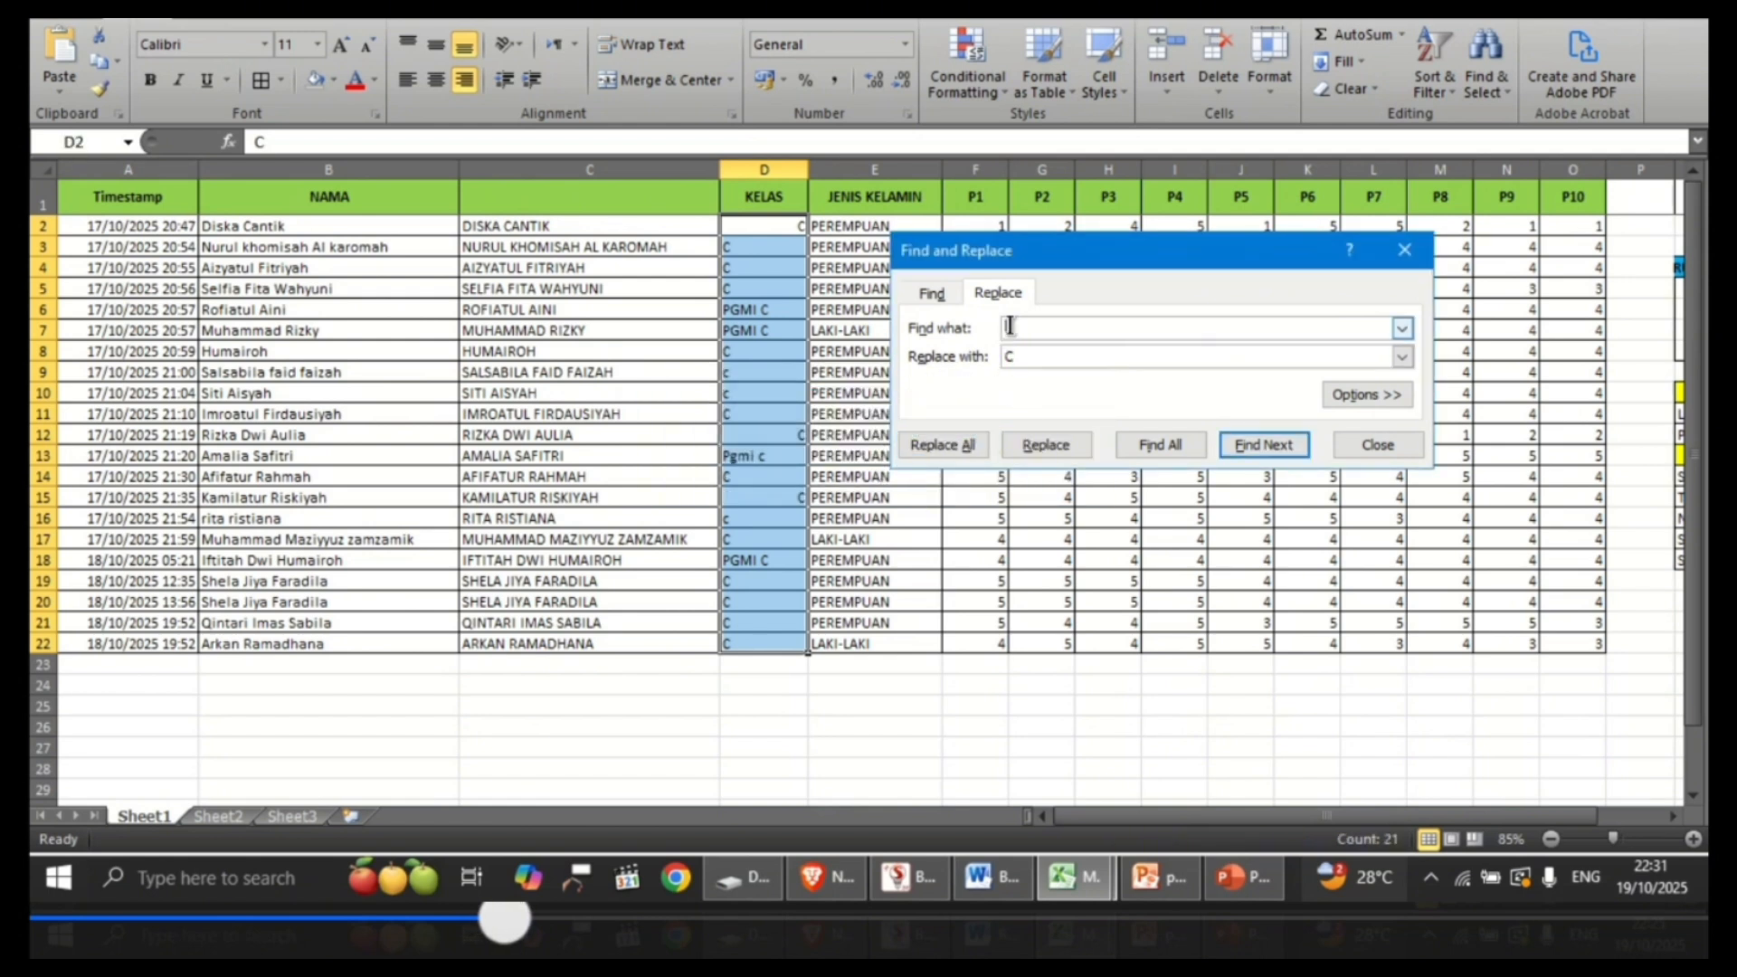
pyautogui.write('PGMI C')
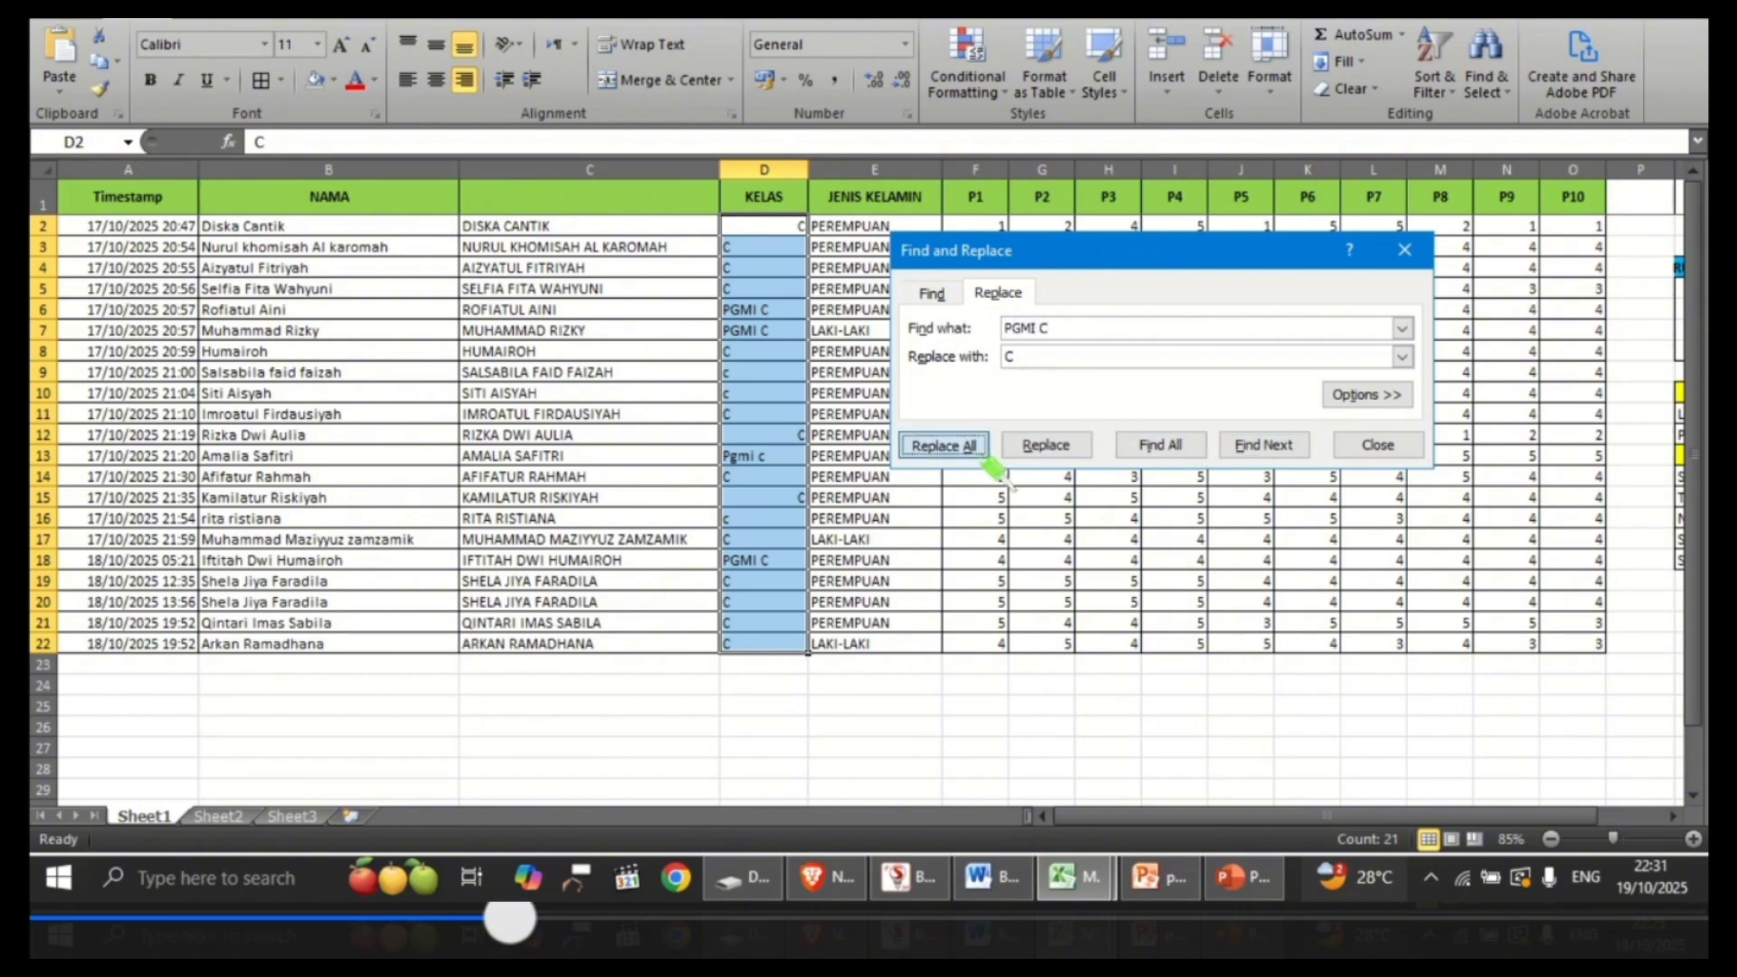
pyautogui.click(942, 444)
pyautogui.click(871, 481)
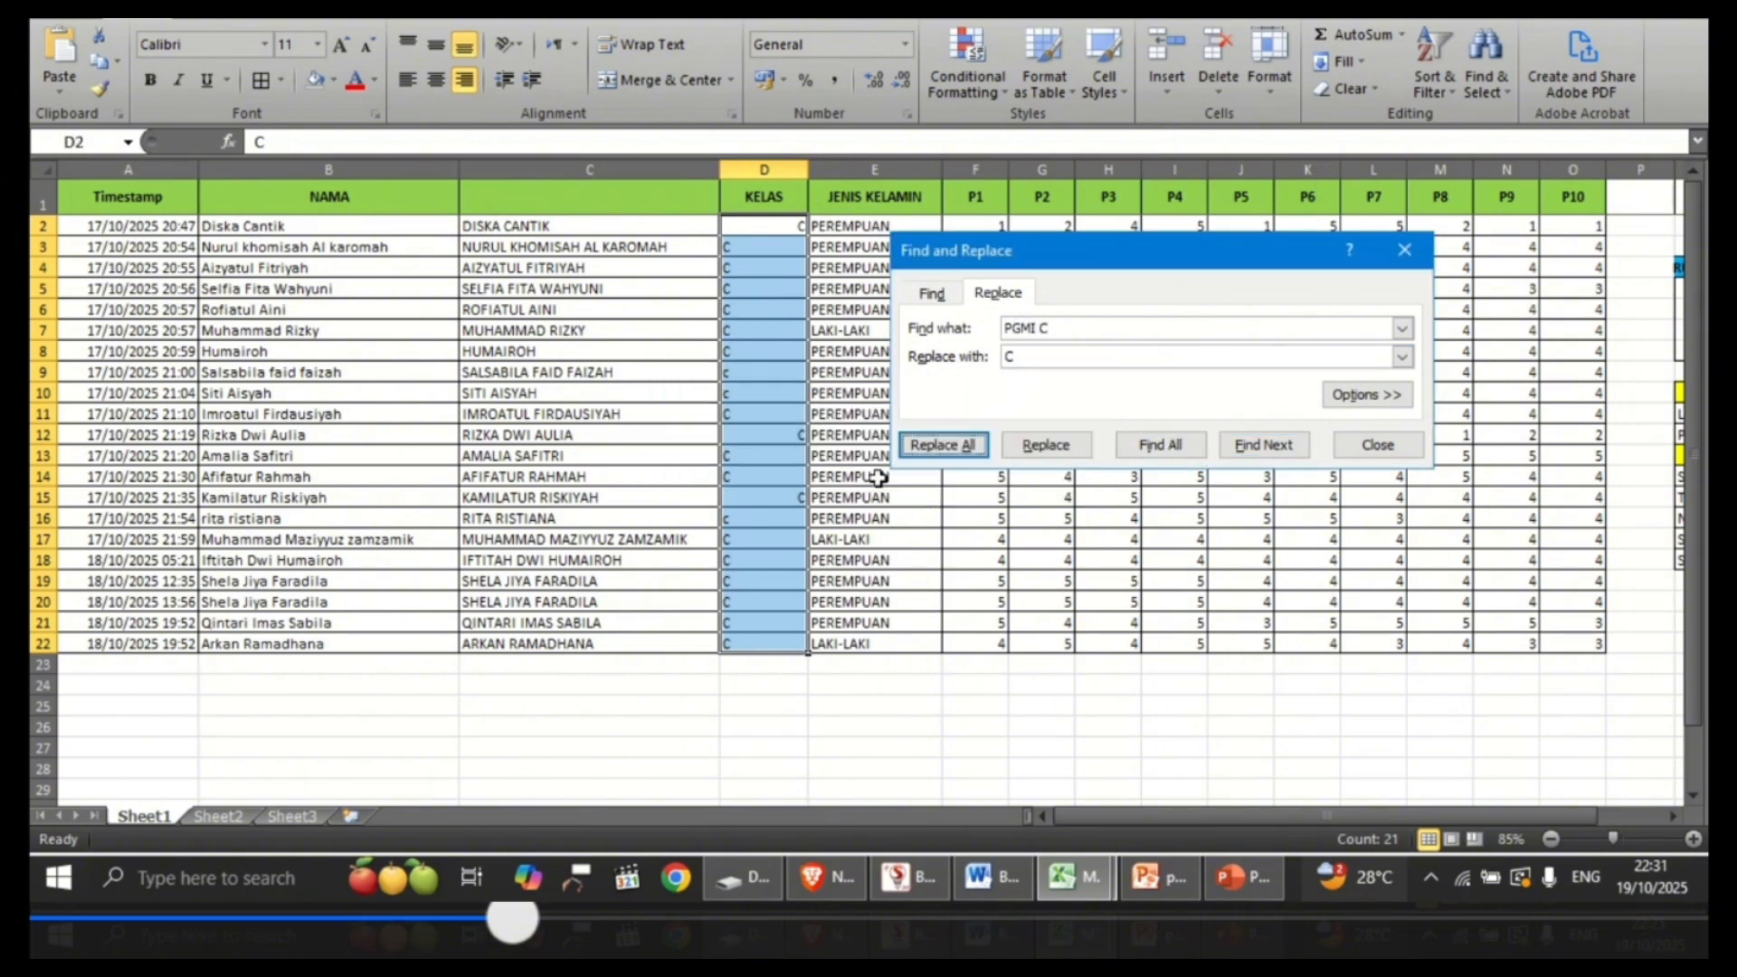
pyautogui.click(1375, 444)
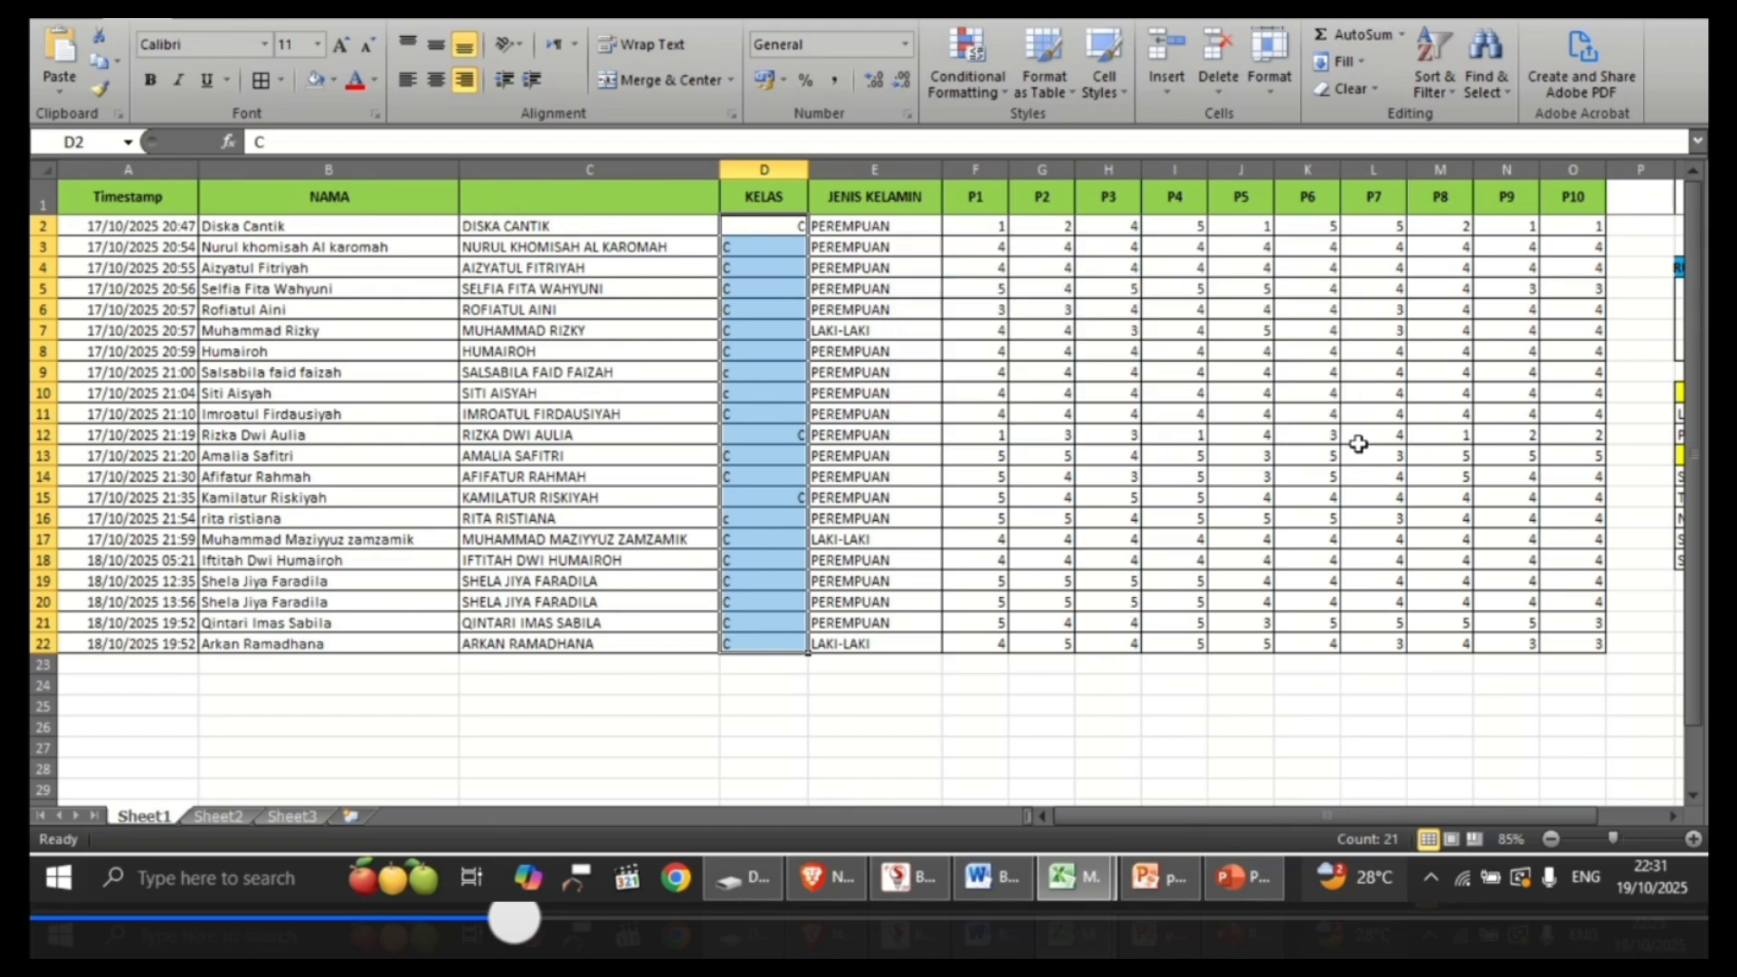
pyautogui.click(761, 702)
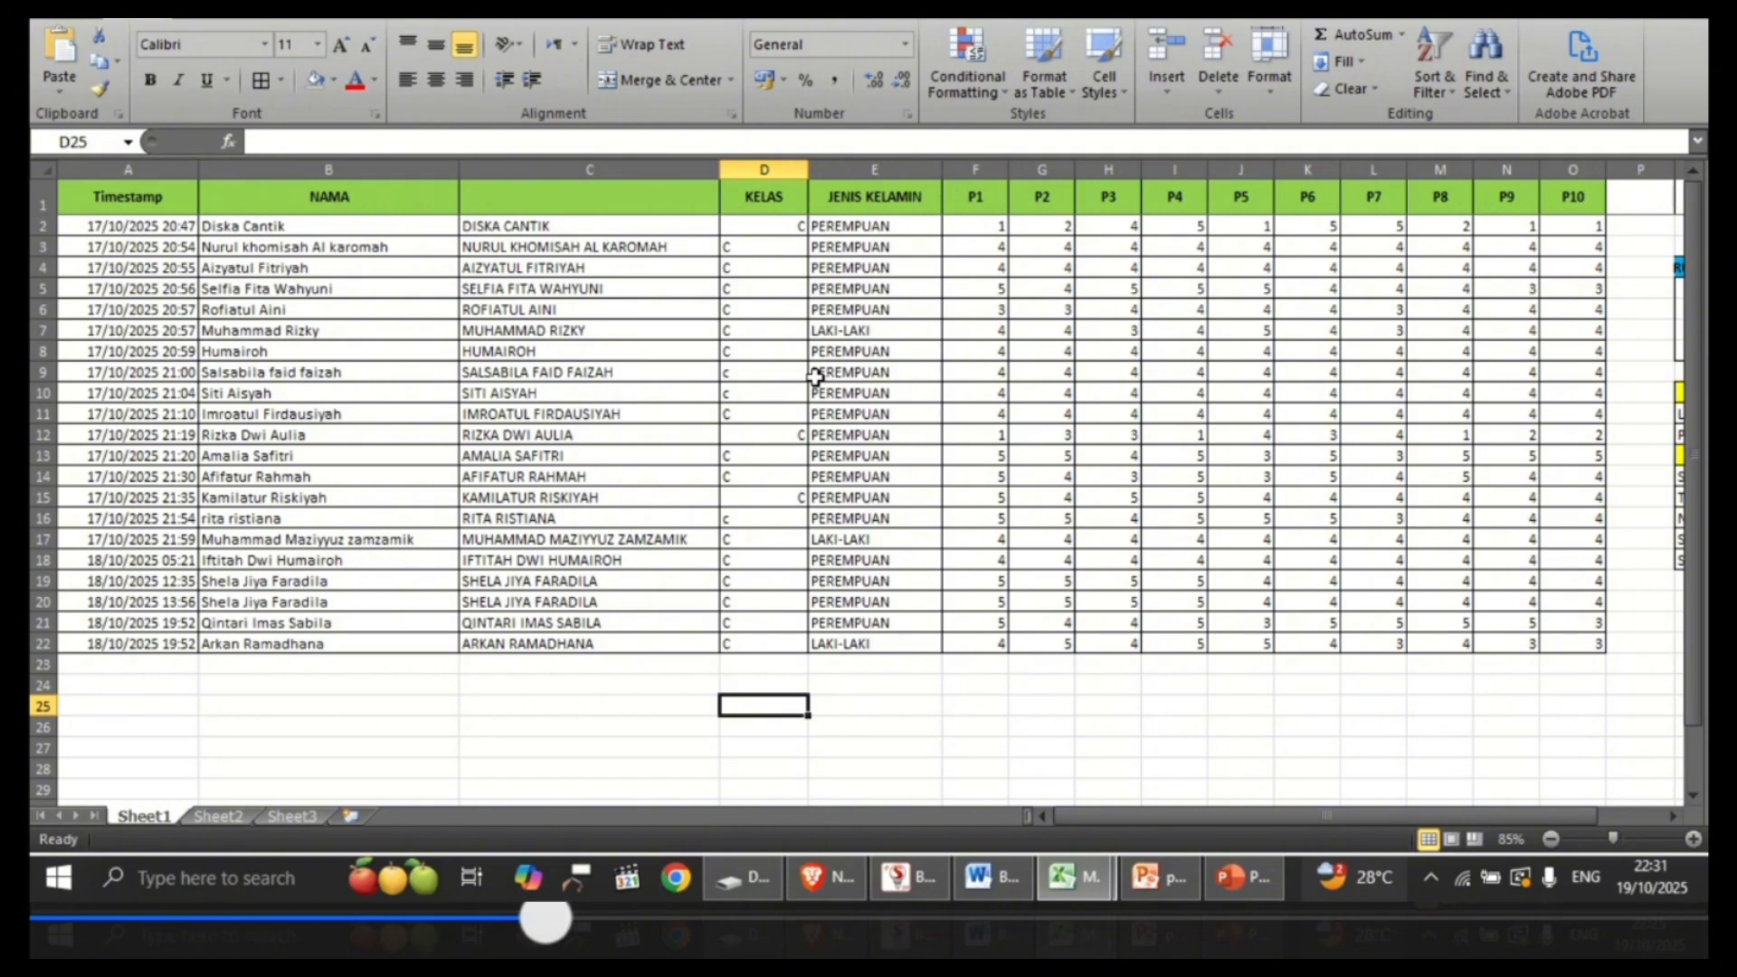
# Step: Insert an empty column between the KELAS and JENIS KELAMIN columns
pyautogui.click(766, 351)
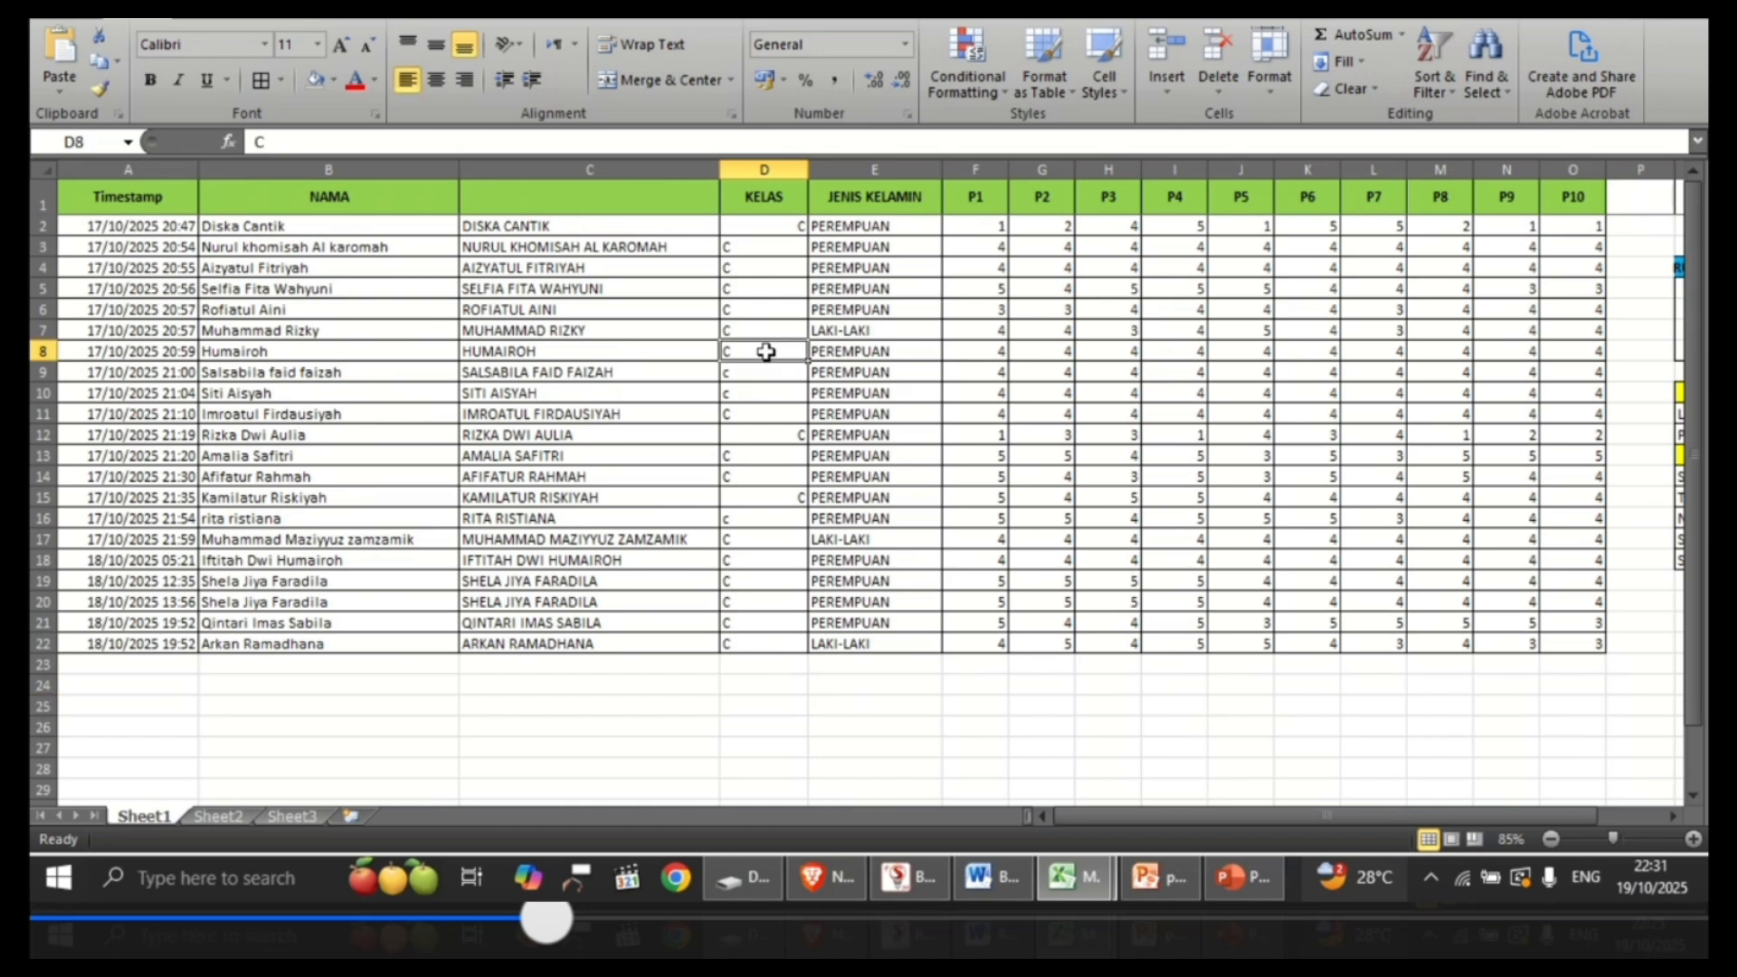
pyautogui.click(762, 374)
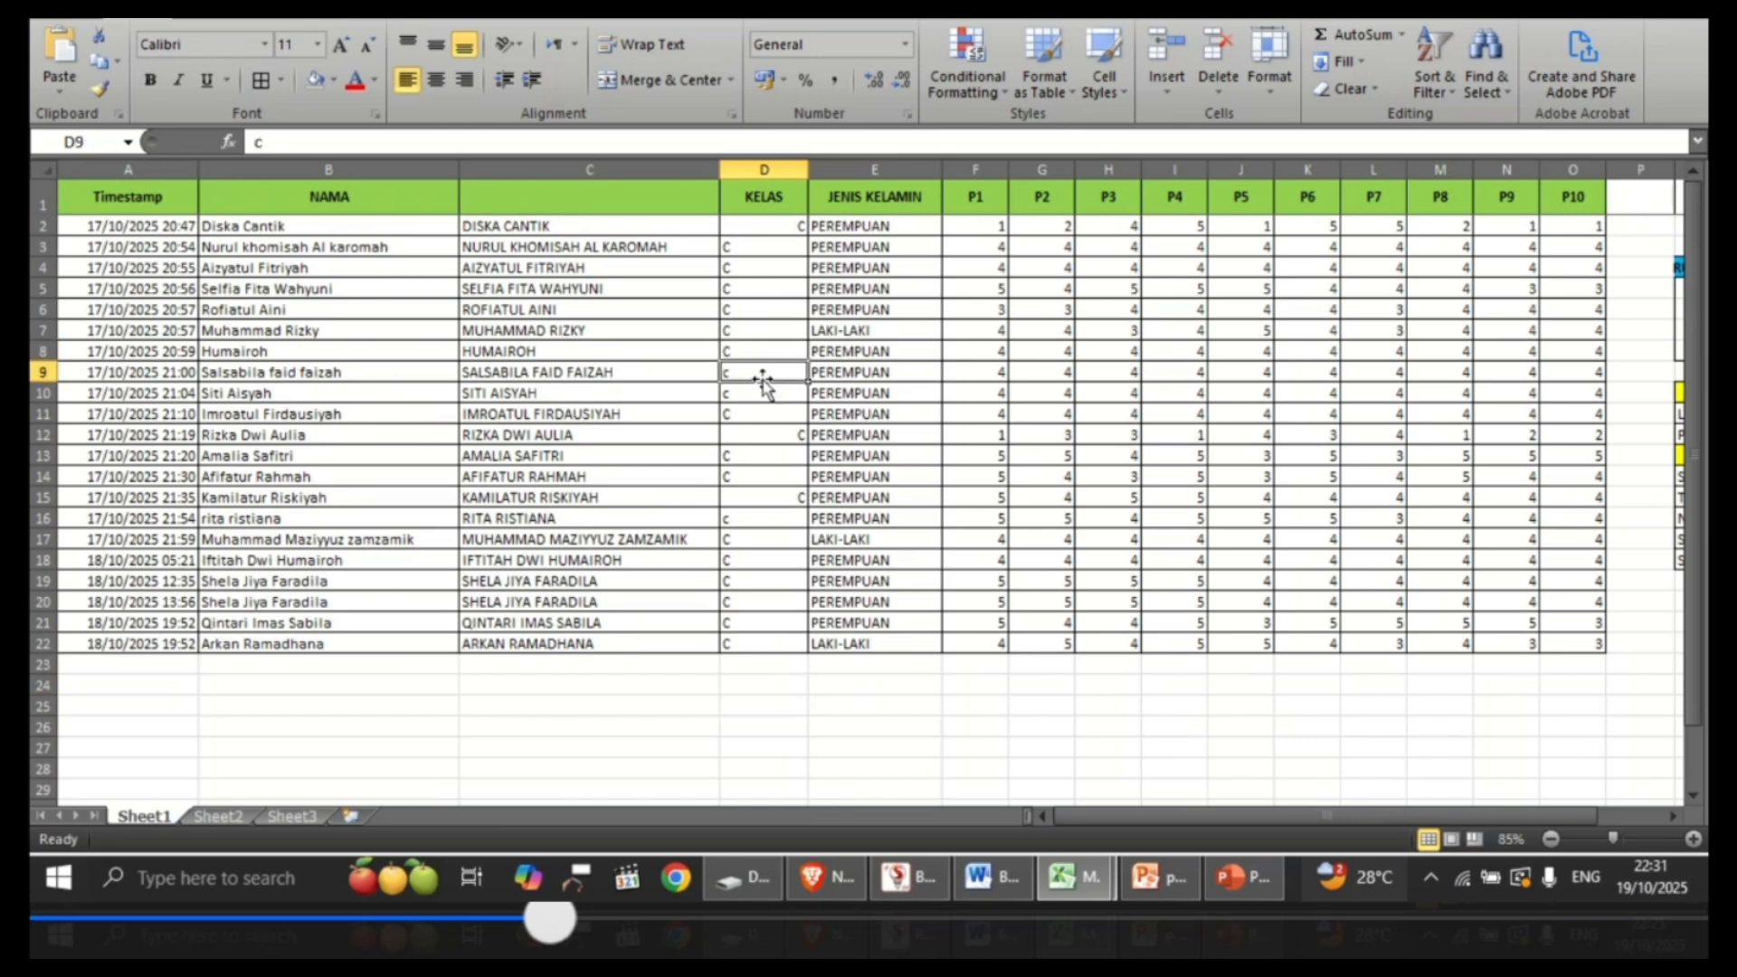
pyautogui.rightClick(840, 168)
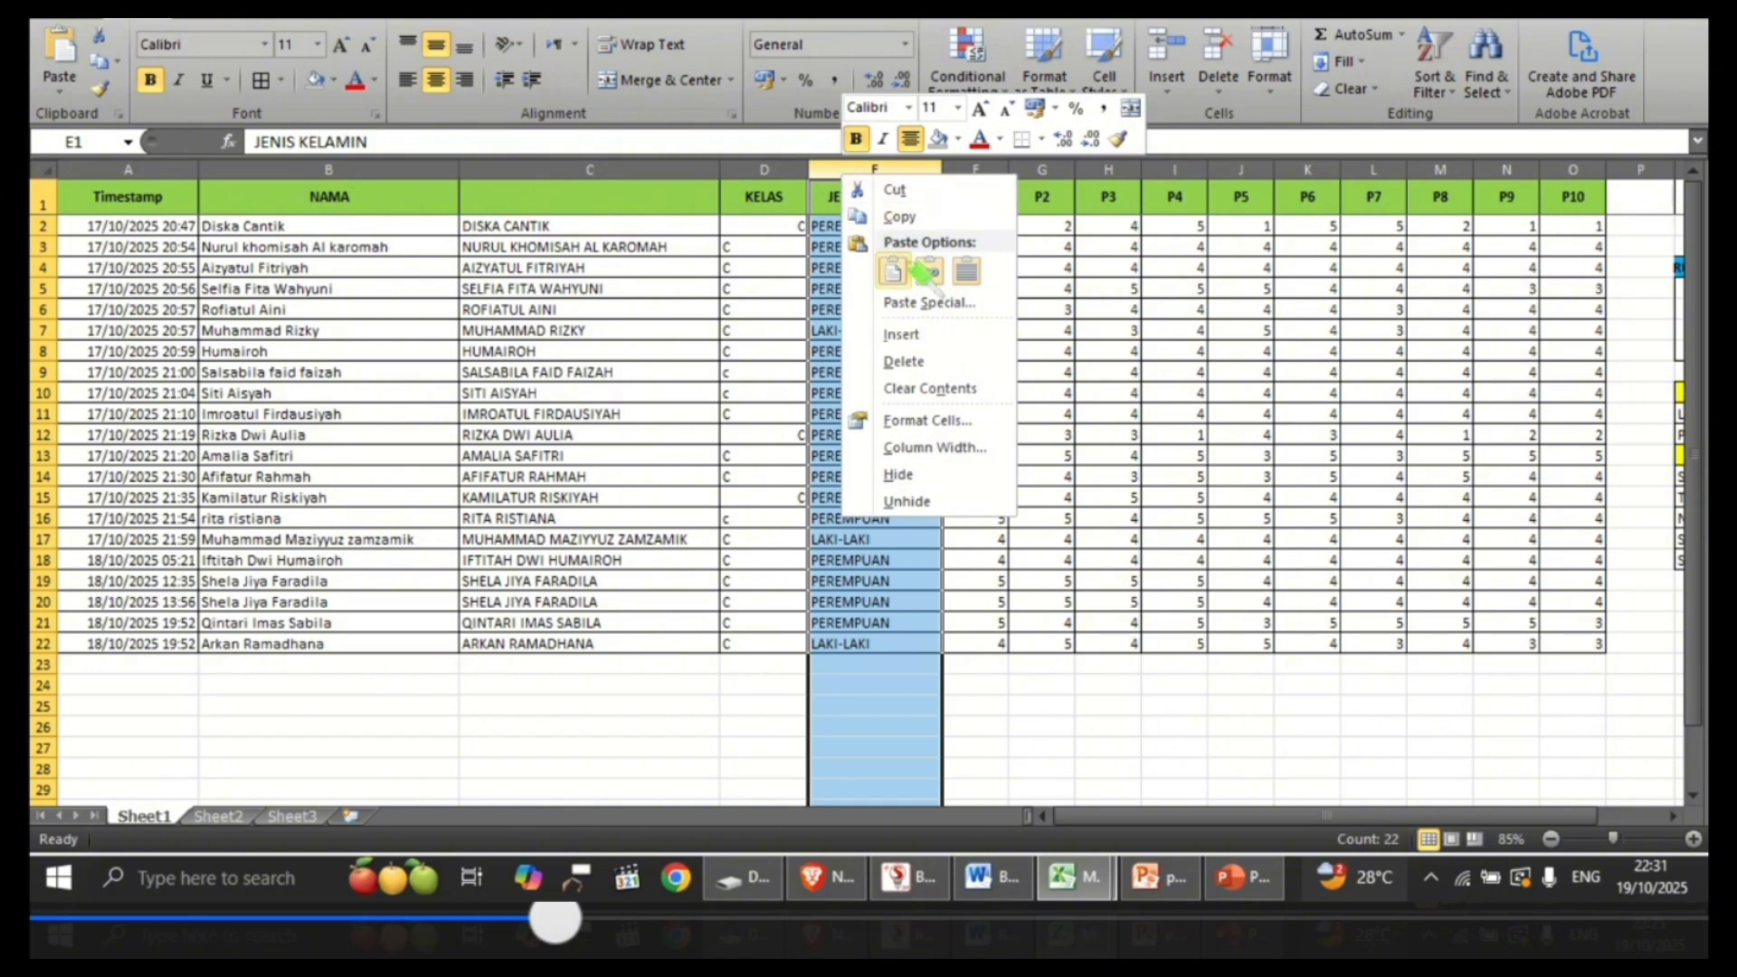
pyautogui.click(903, 335)
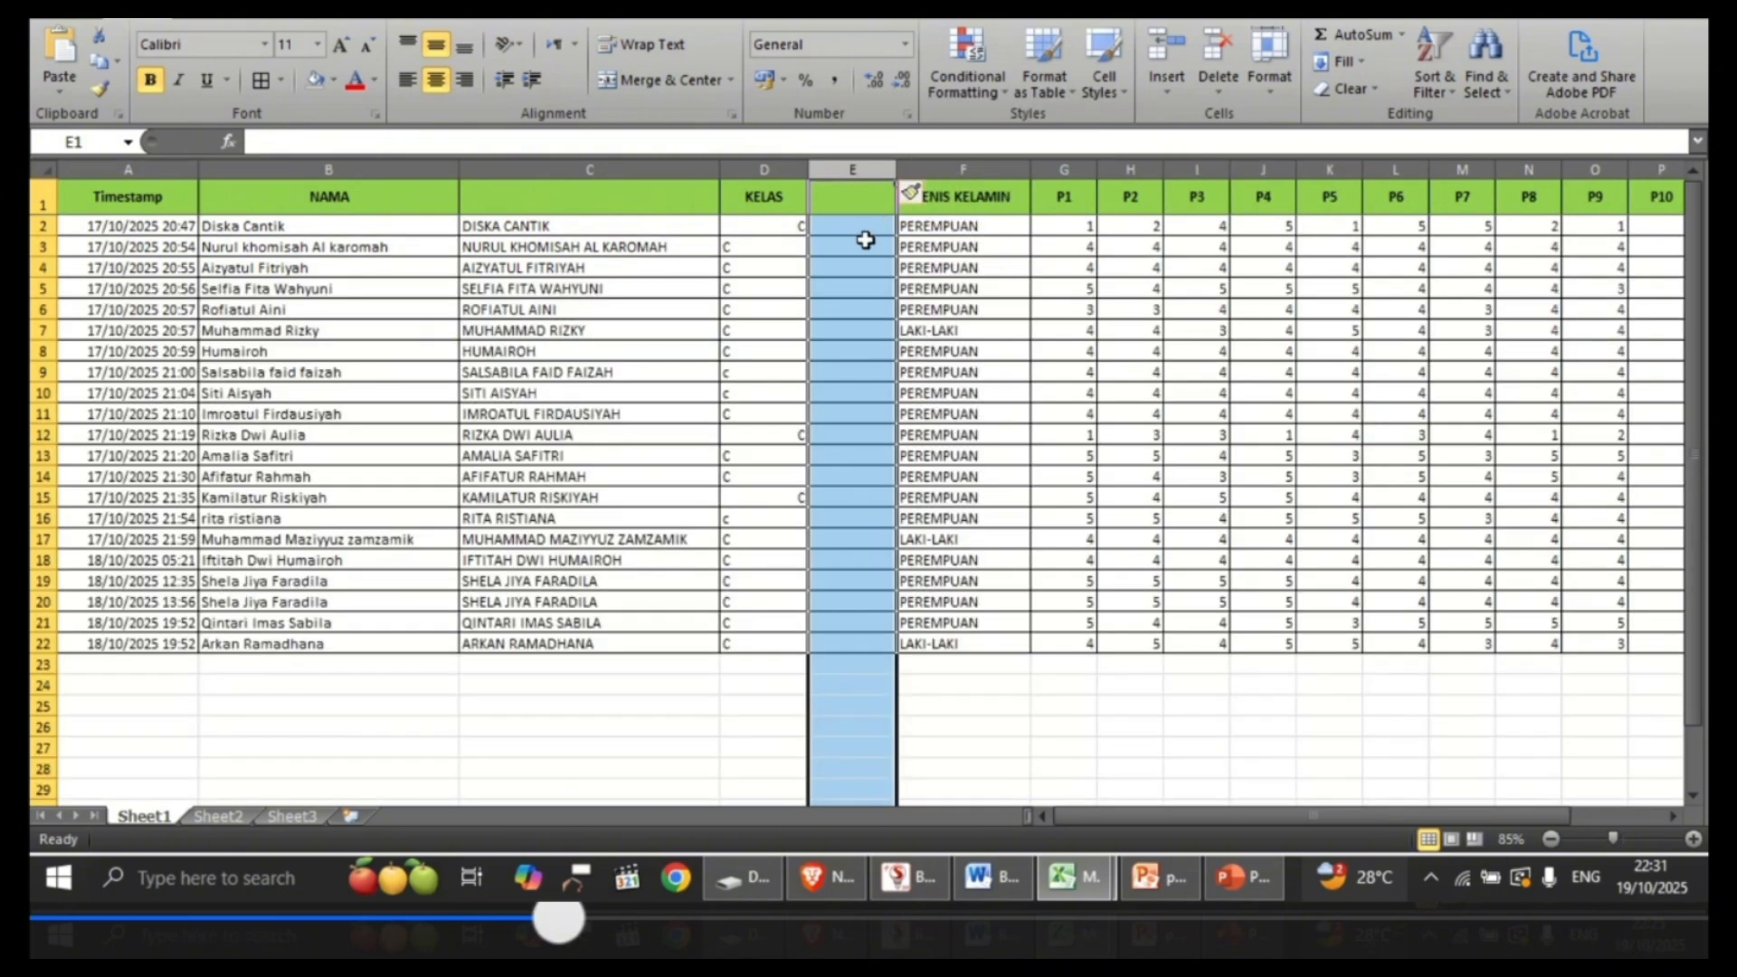
# Step: Enter the formula =UPPER(D2) in E2 to convert the first KELAS entry to uppercase
pyautogui.click(860, 226)
pyautogui.write('=')
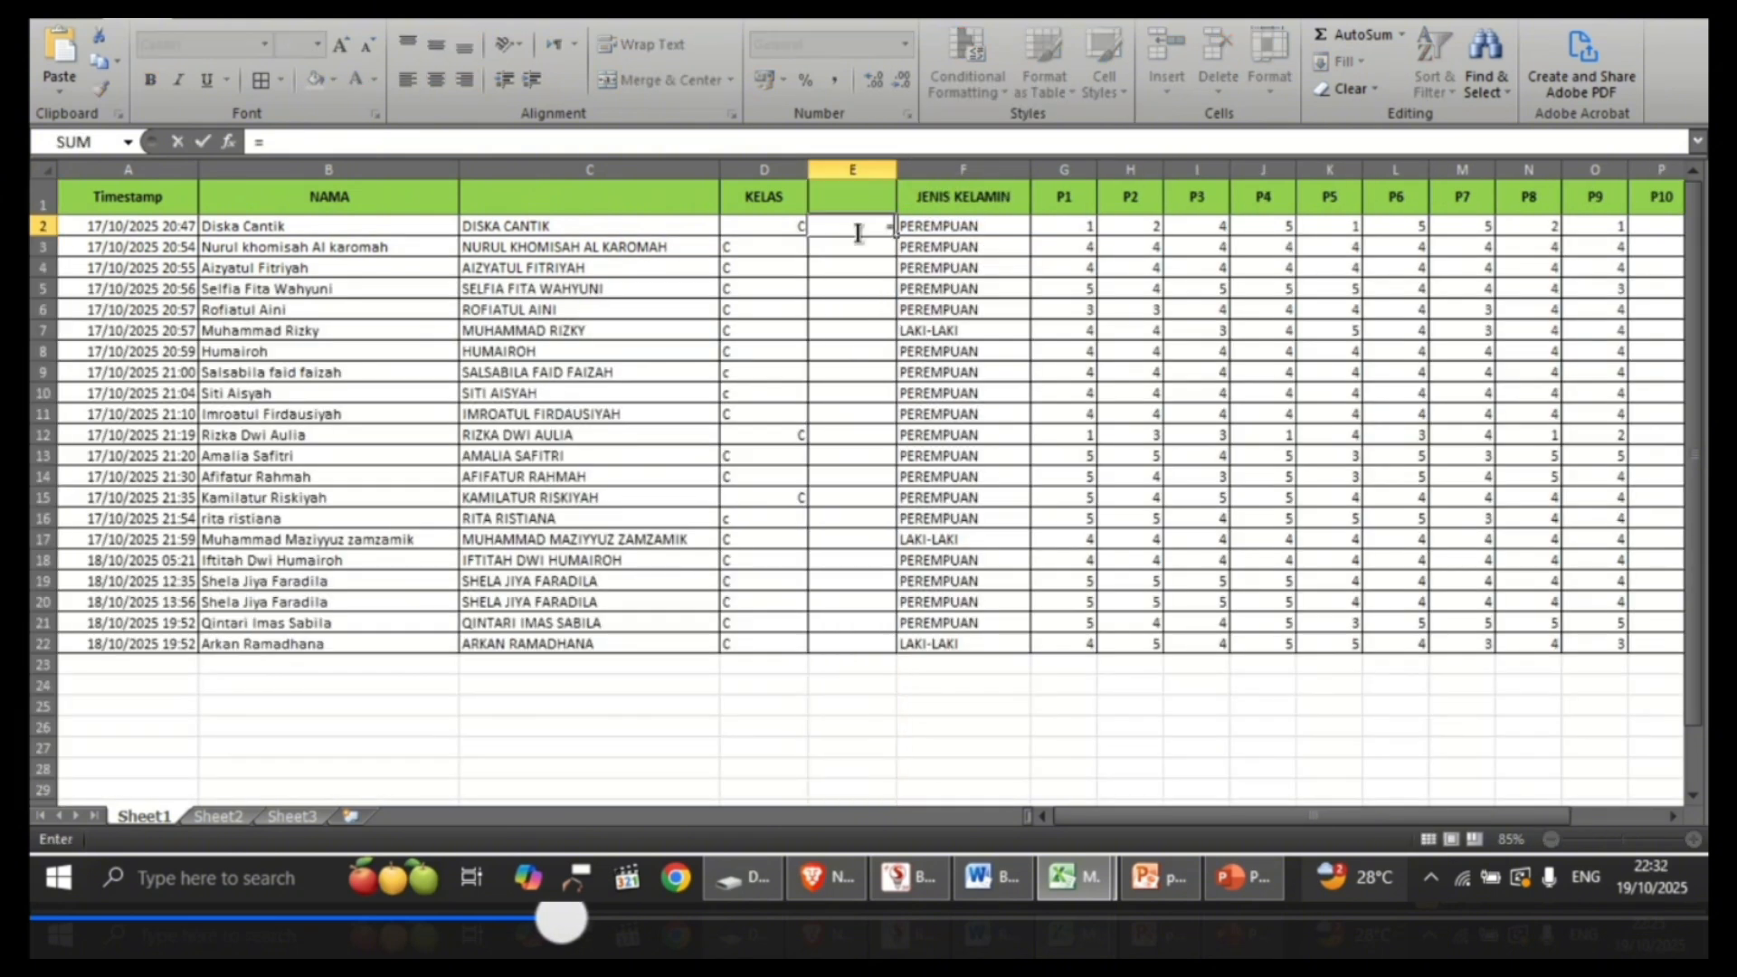
pyautogui.write('UPPER')
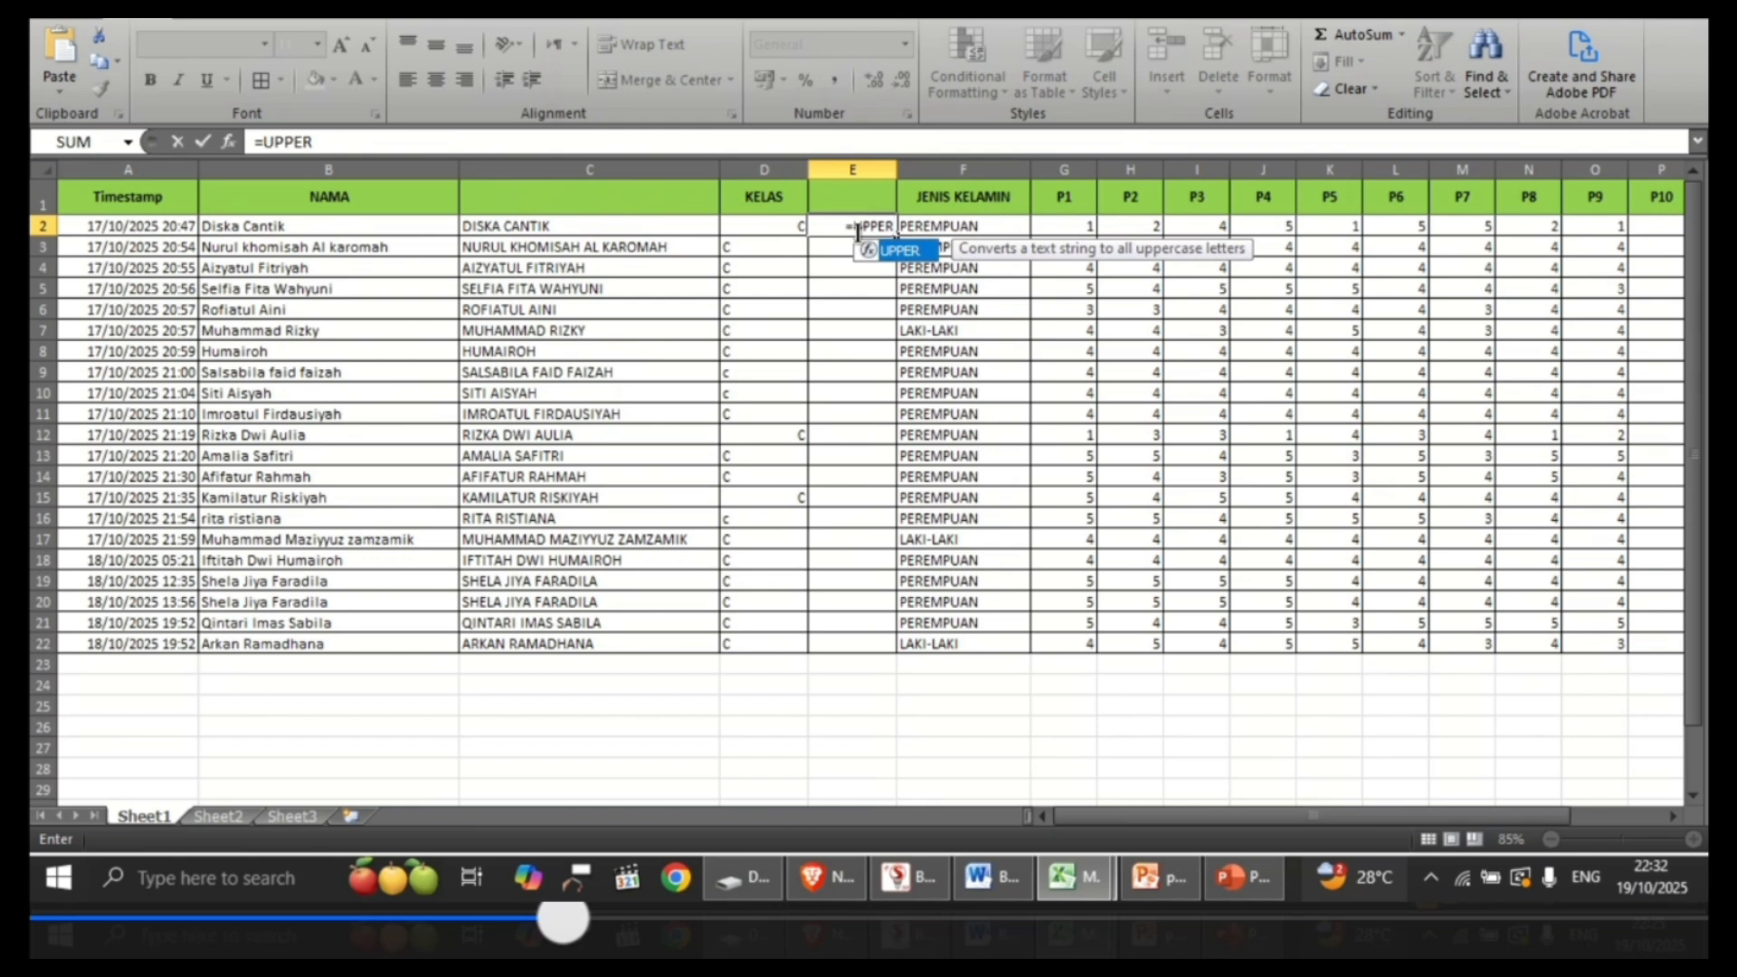
pyautogui.write('(')
pyautogui.click(760, 225)
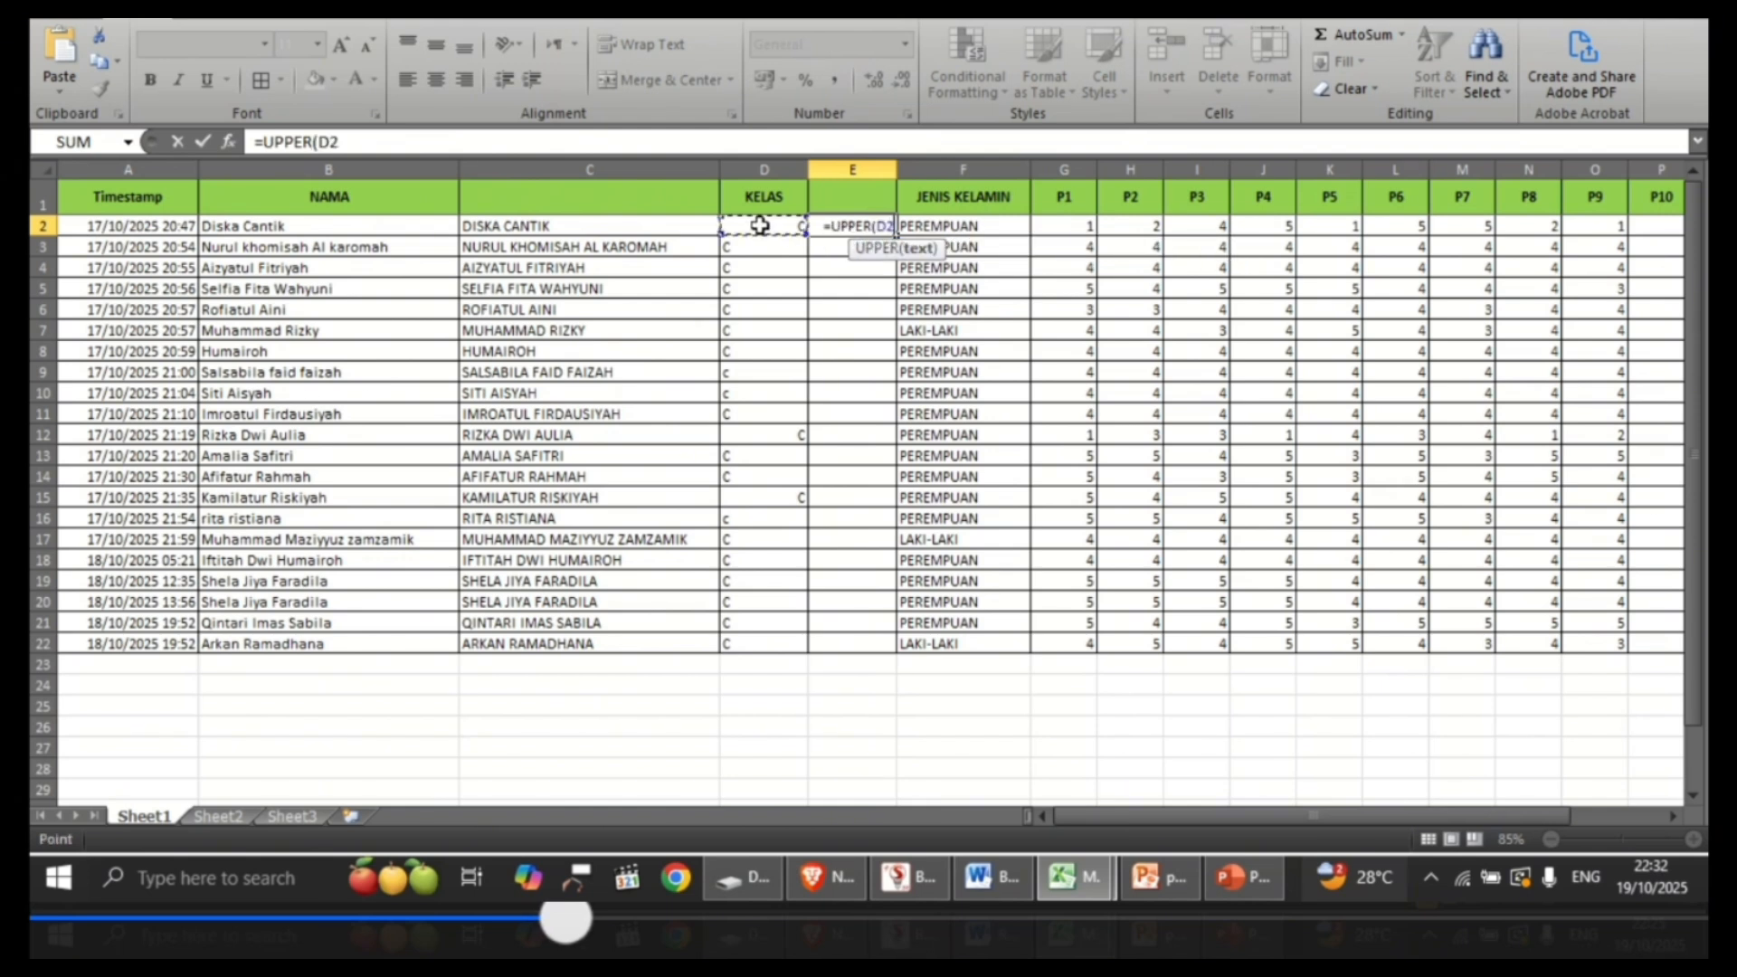
pyautogui.press('Return')
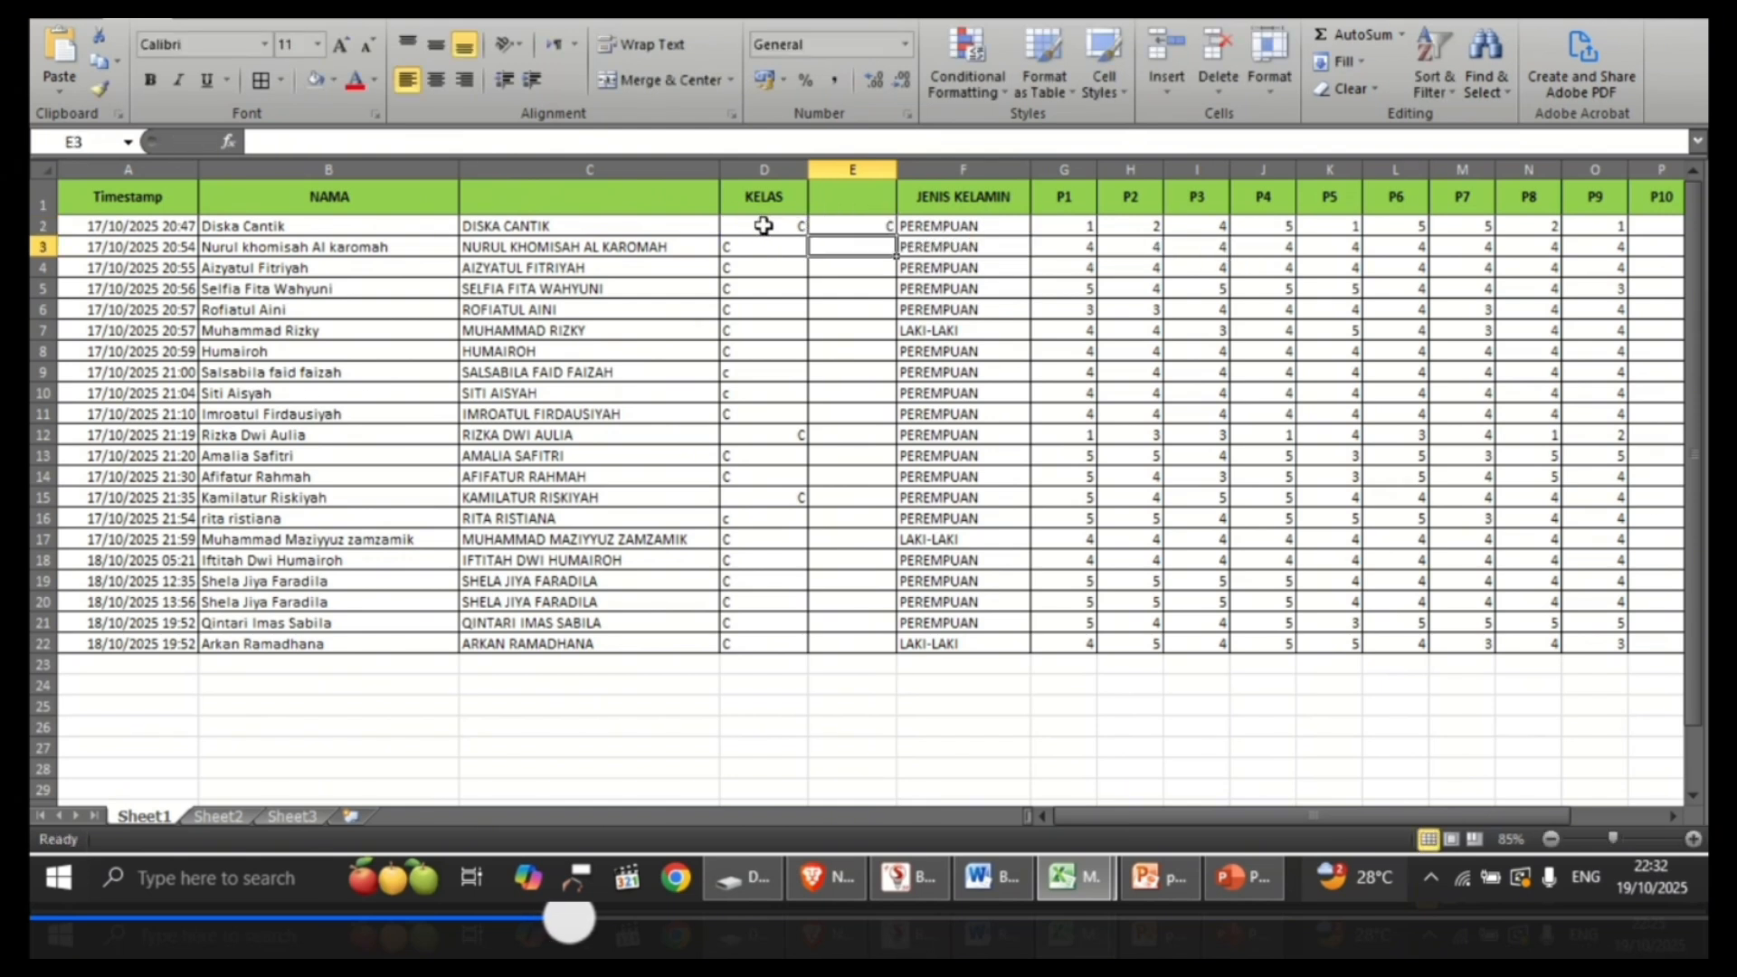
# Step: Fill the UPPER formula from E2 down through E22 for all class entries
pyautogui.click(840, 226)
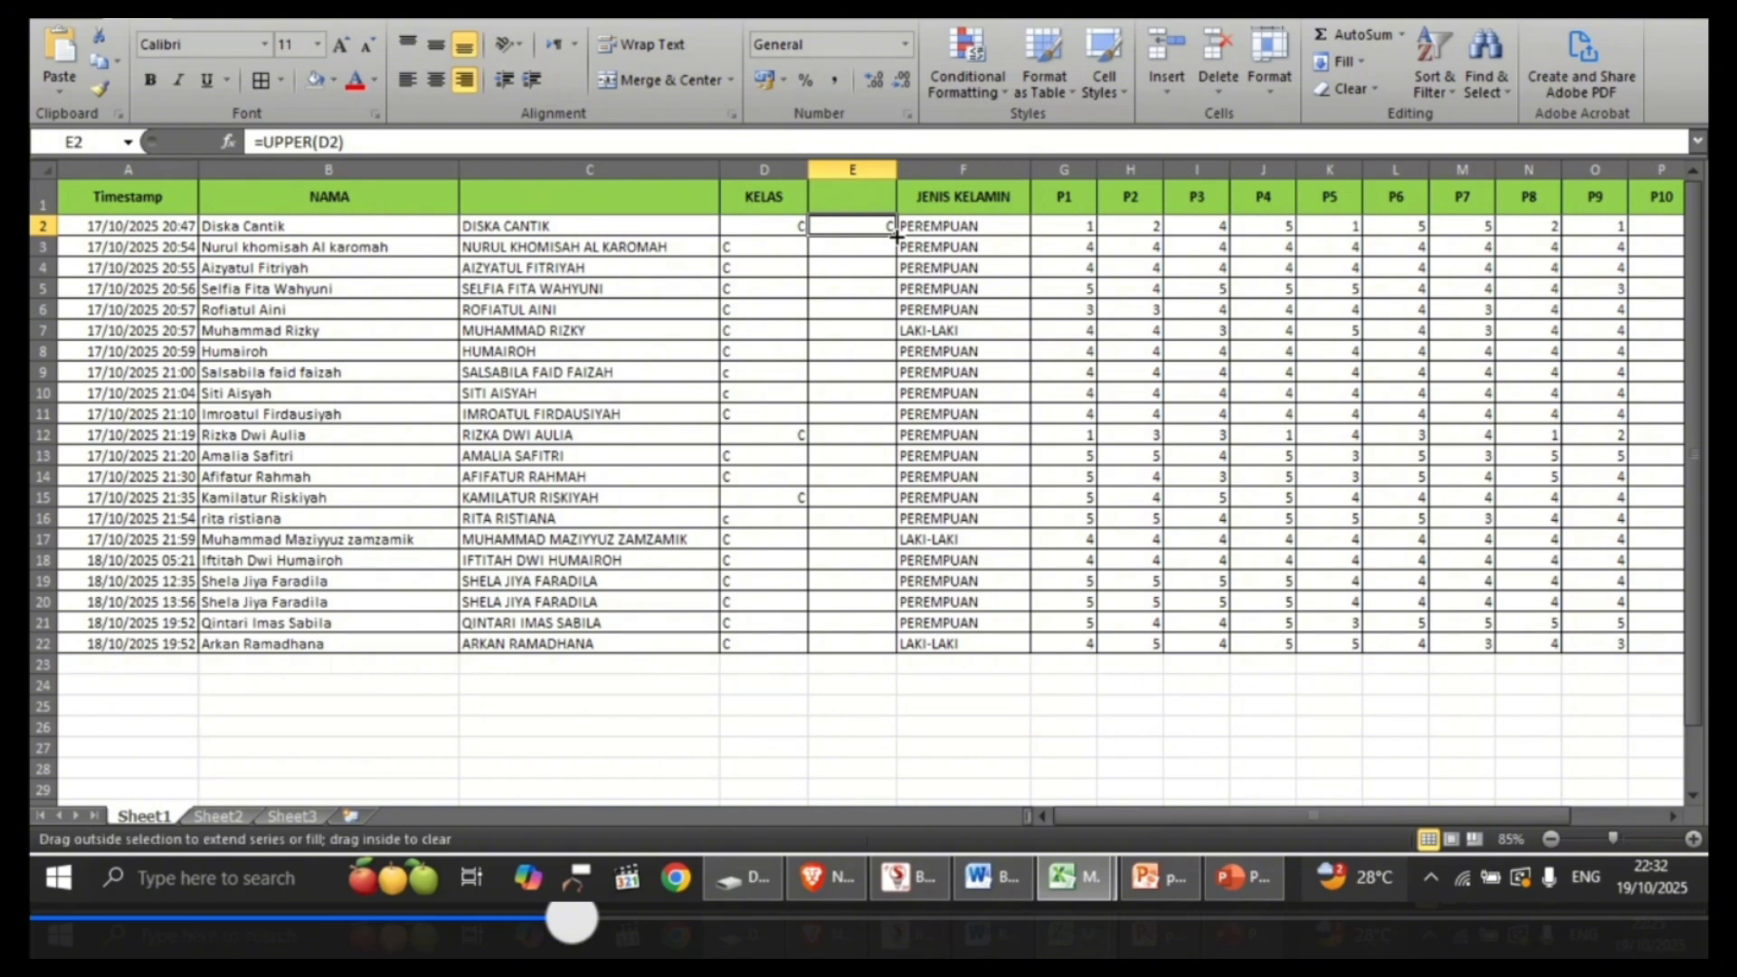
pyautogui.moveTo(896, 236); pyautogui.dragTo(900, 648)
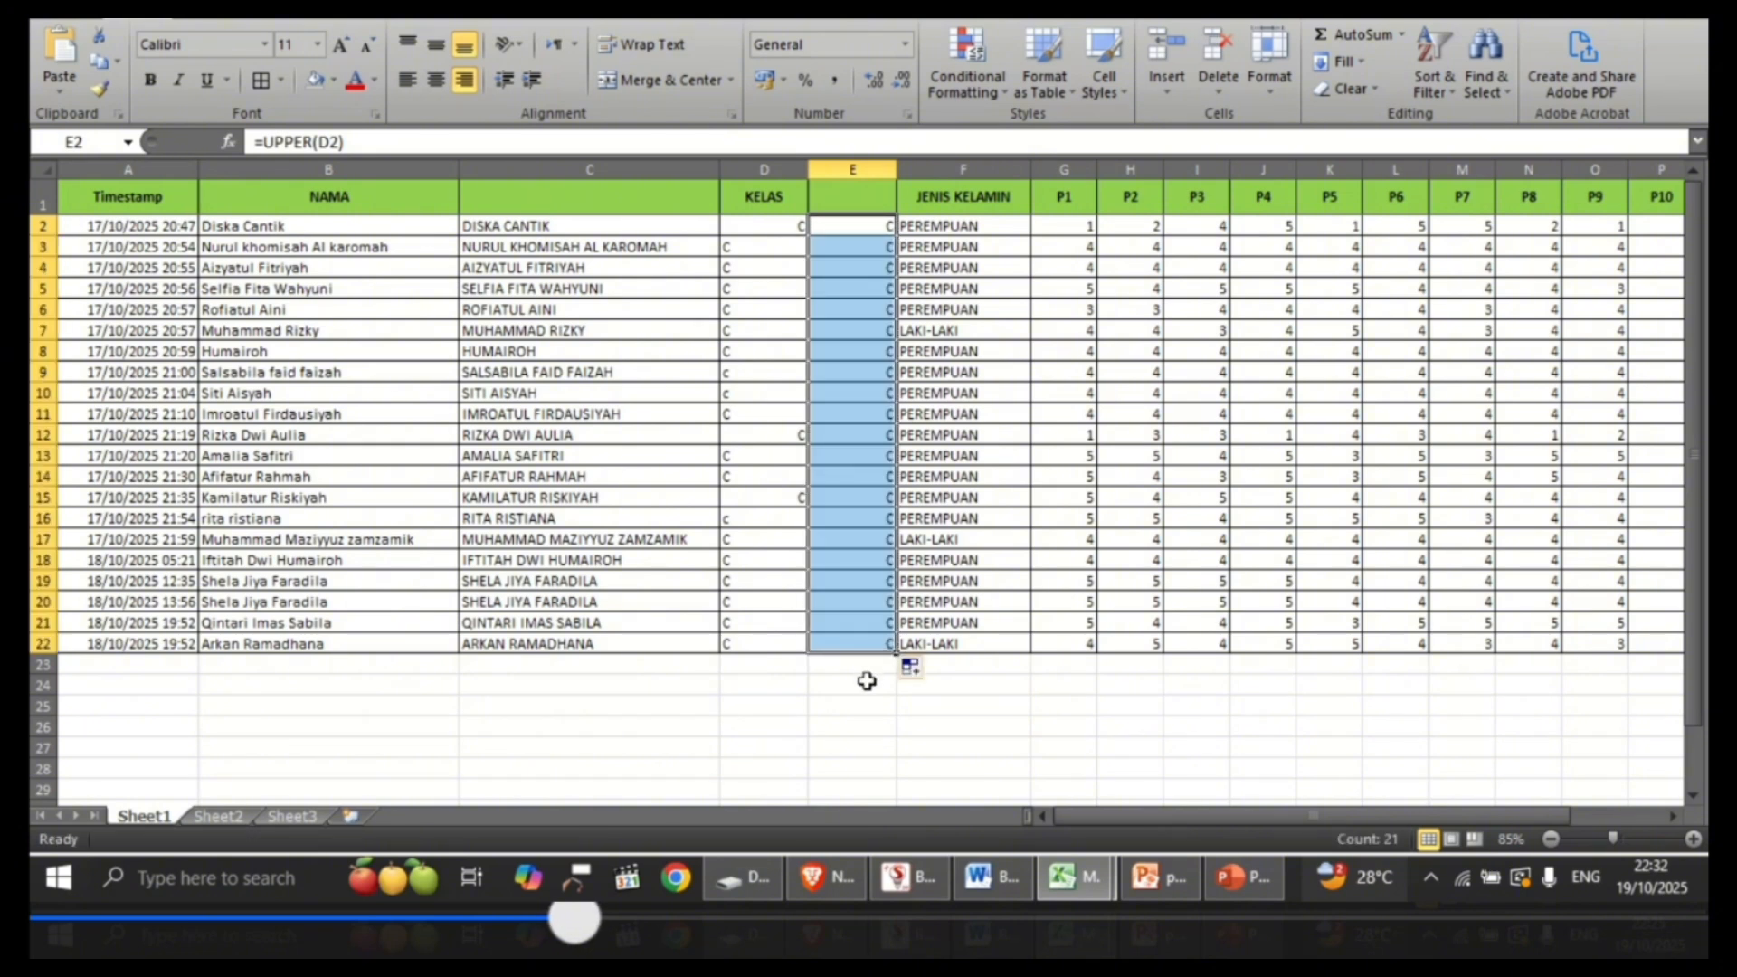
pyautogui.click(866, 682)
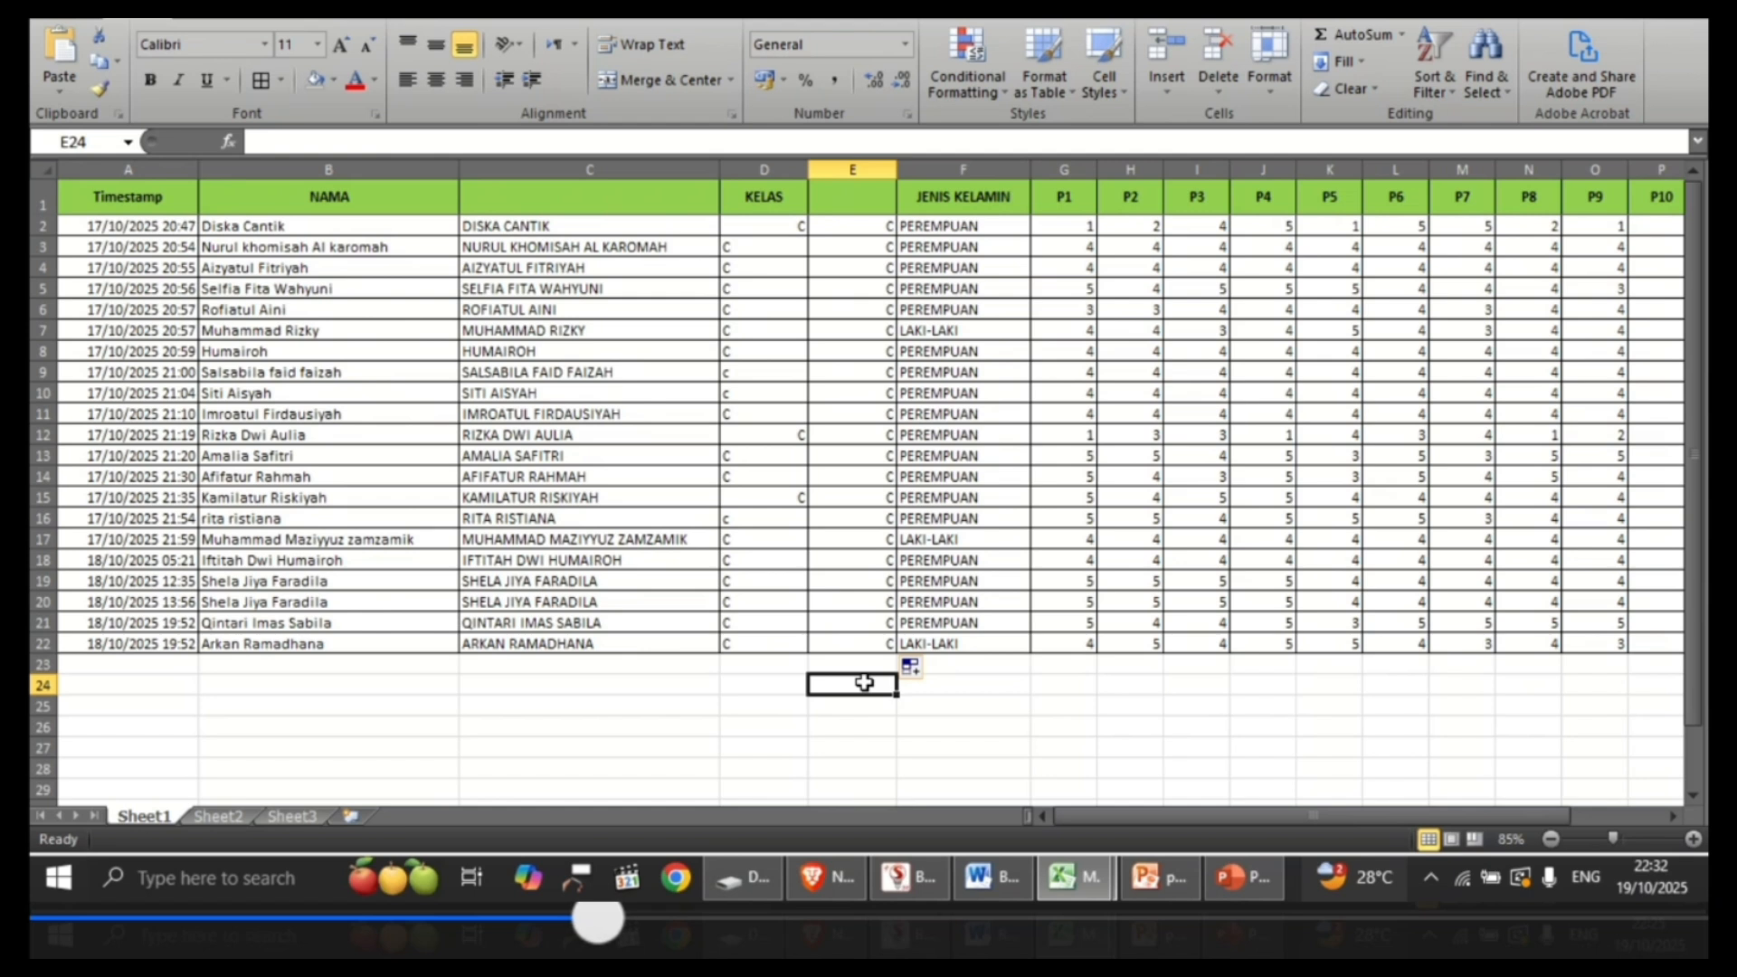
pyautogui.click(744, 710)
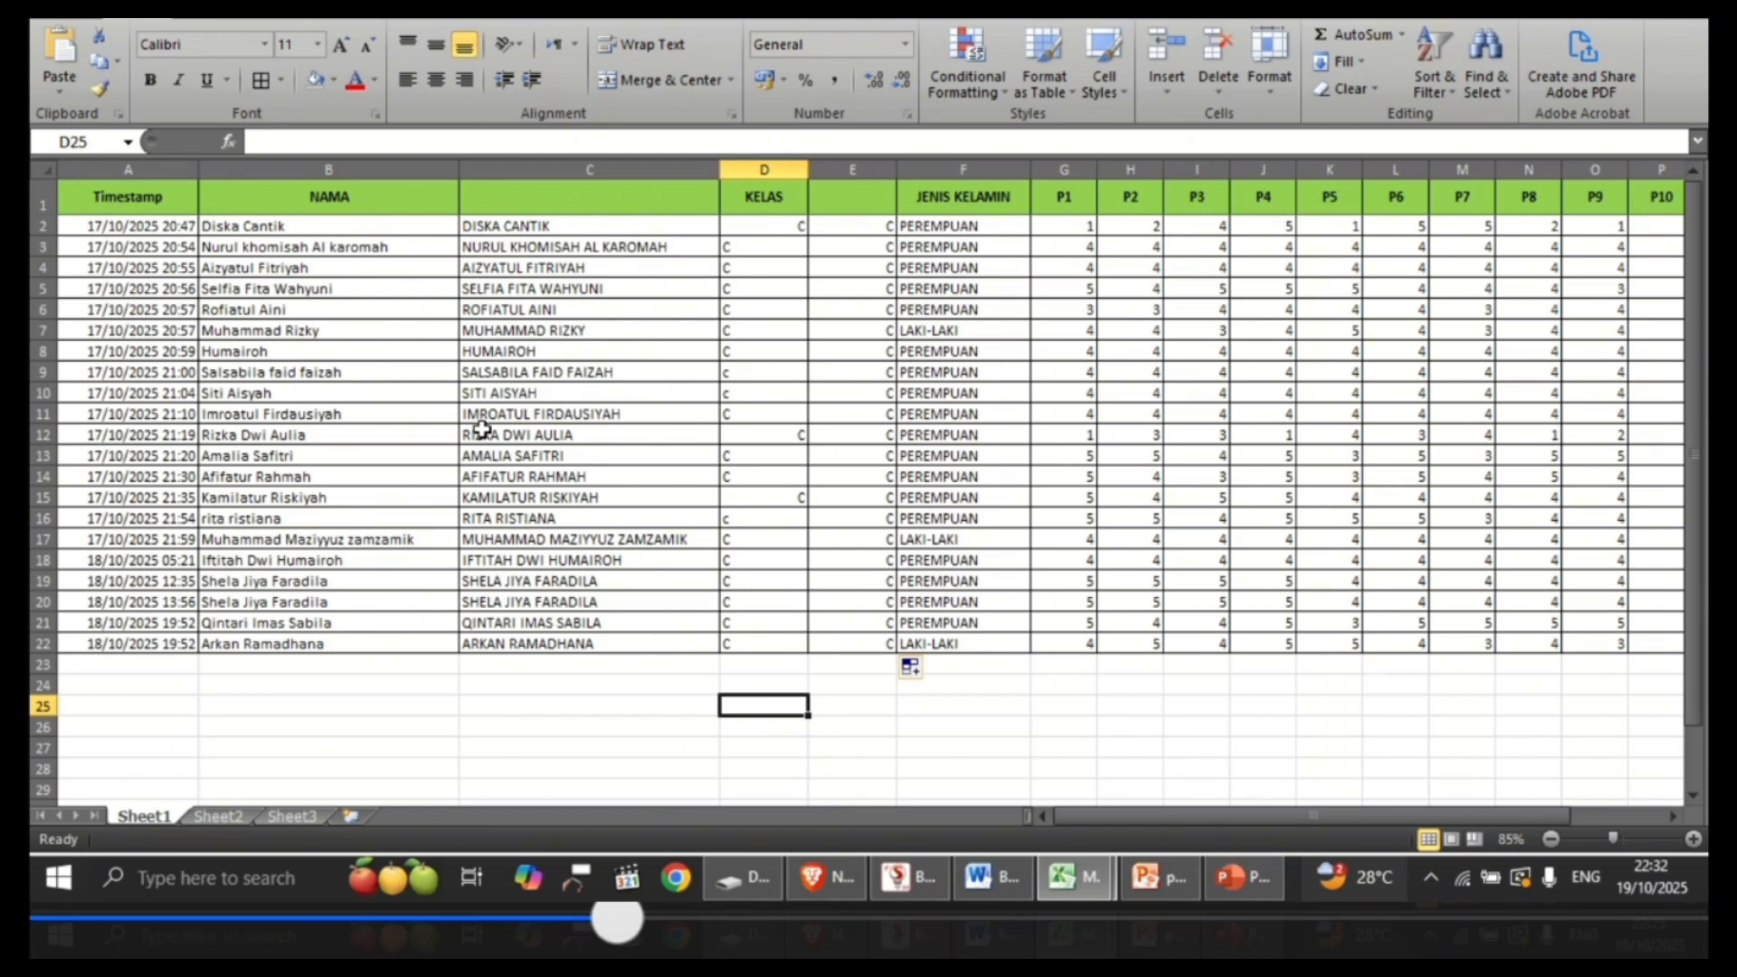
# Step: Convert the uppercase name formulas in column C to static values by copying and pasting them in place as values
pyautogui.click(394, 164)
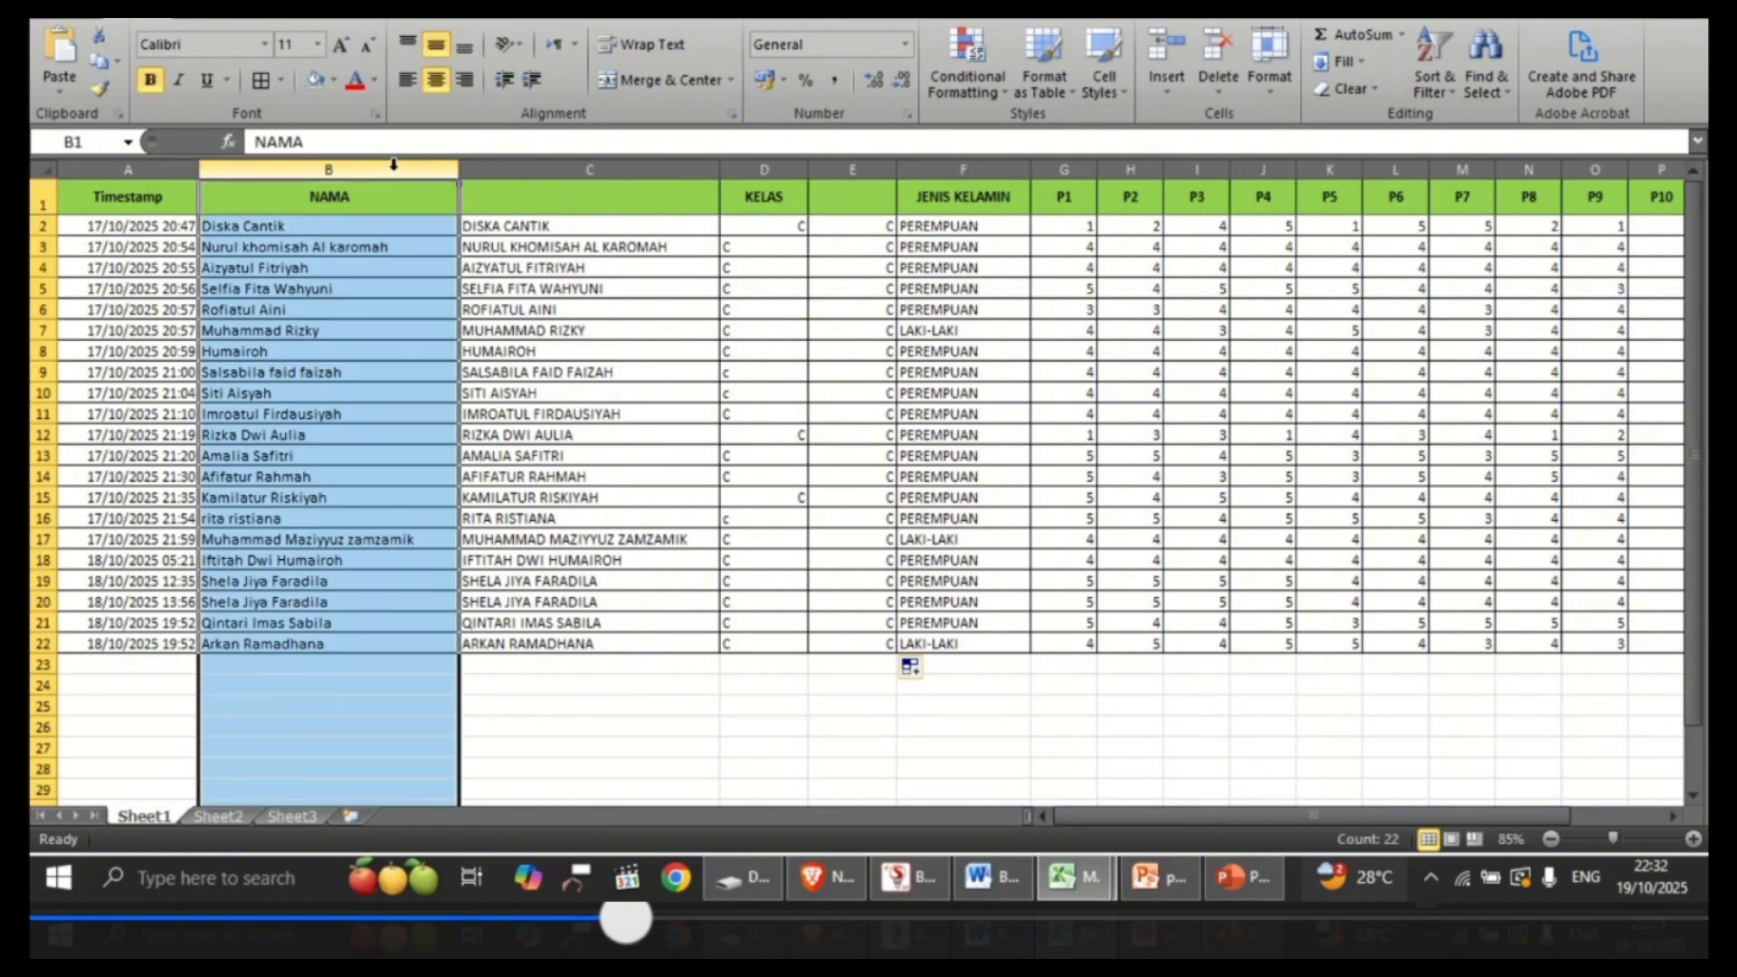
pyautogui.click(527, 170)
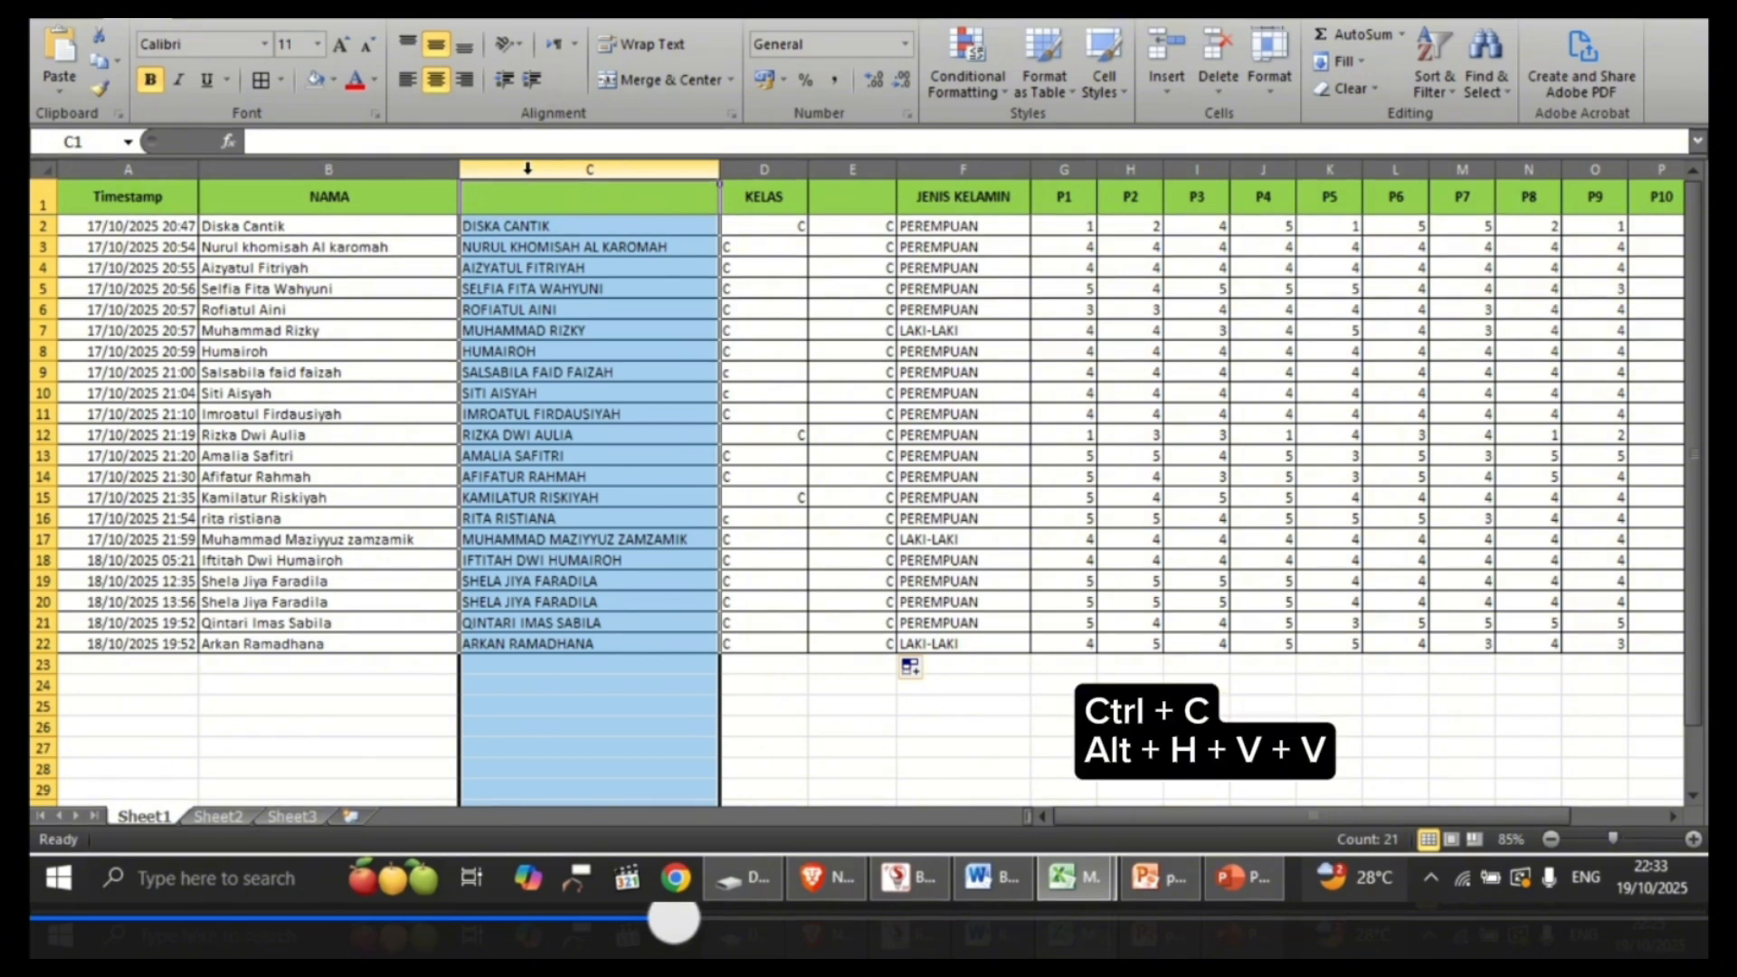
pyautogui.hotkey('ctrl', 'c')
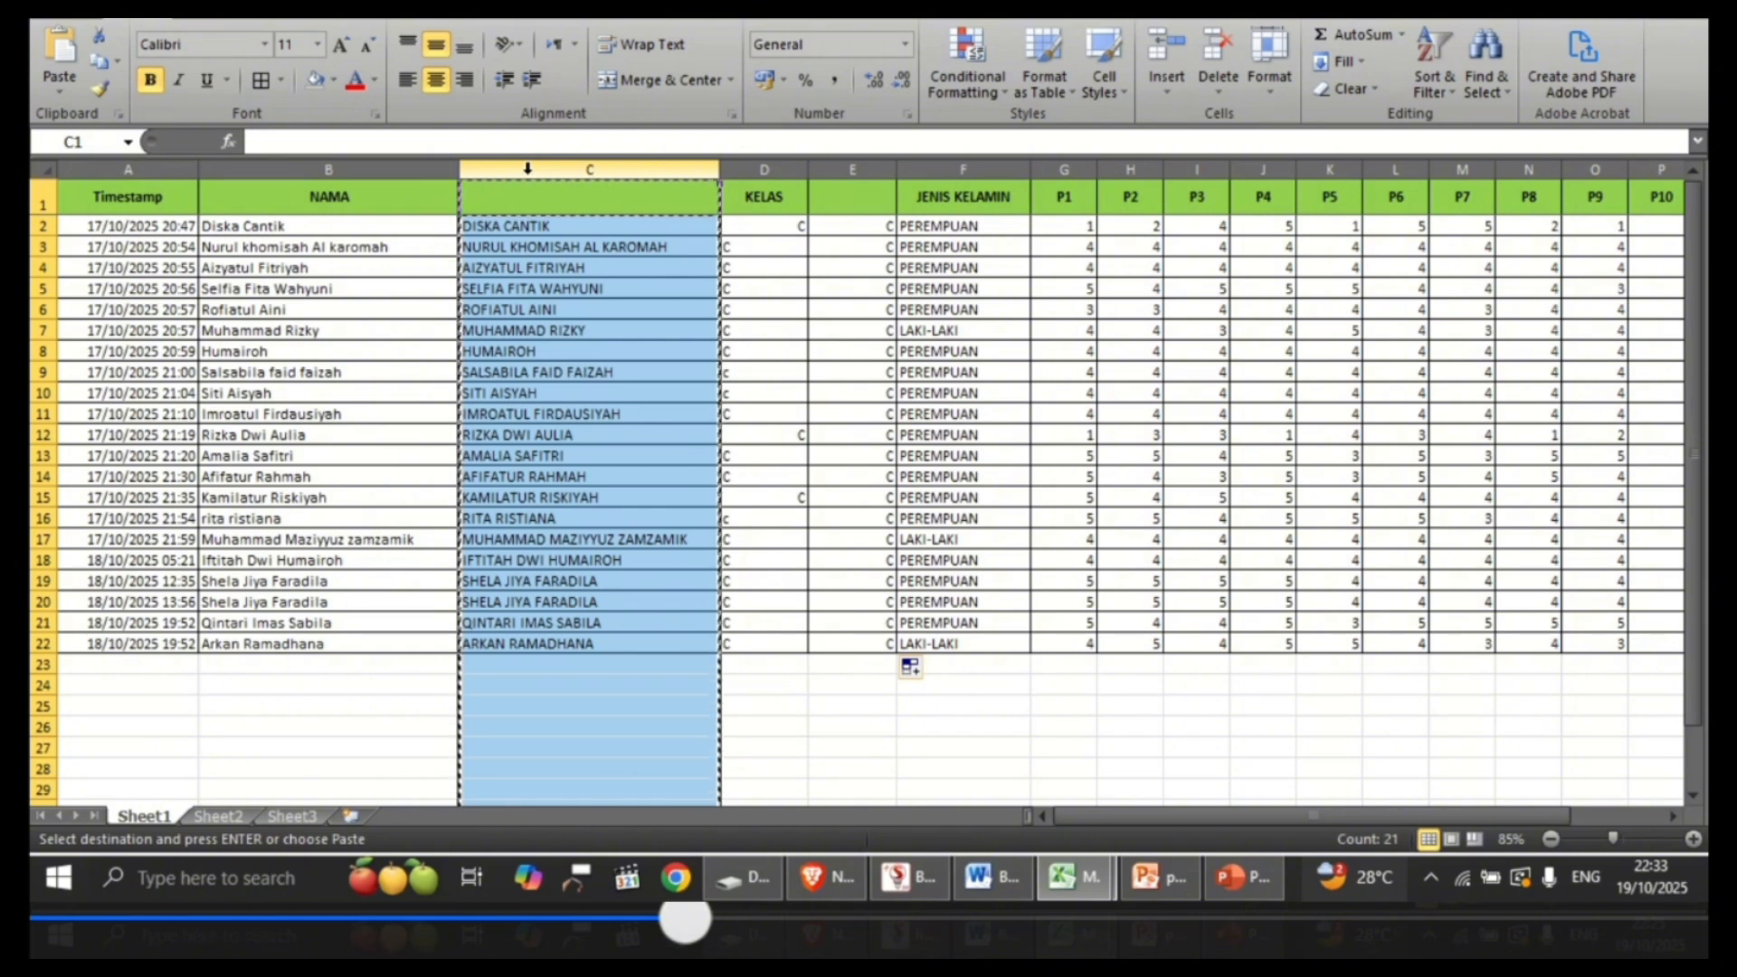
pyautogui.hotkey('alt', 'h')
pyautogui.press('v')
pyautogui.press('v')
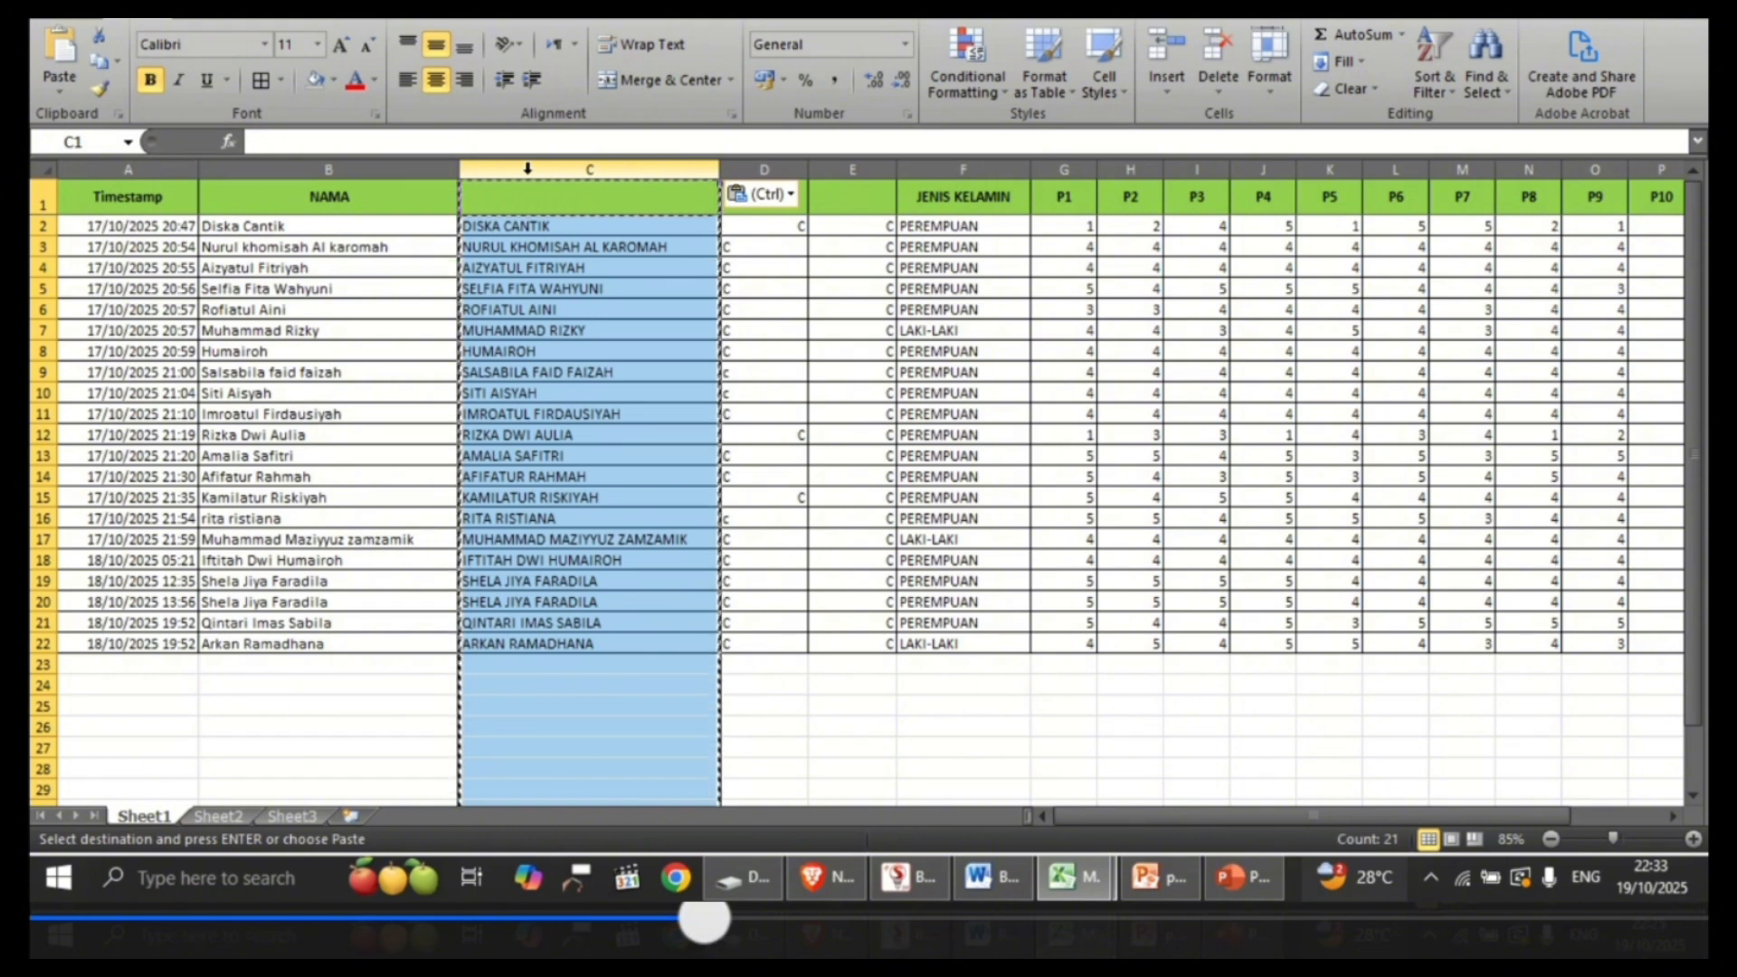
# Step: Clear the contents of the original NAMA column B
pyautogui.click(386, 163)
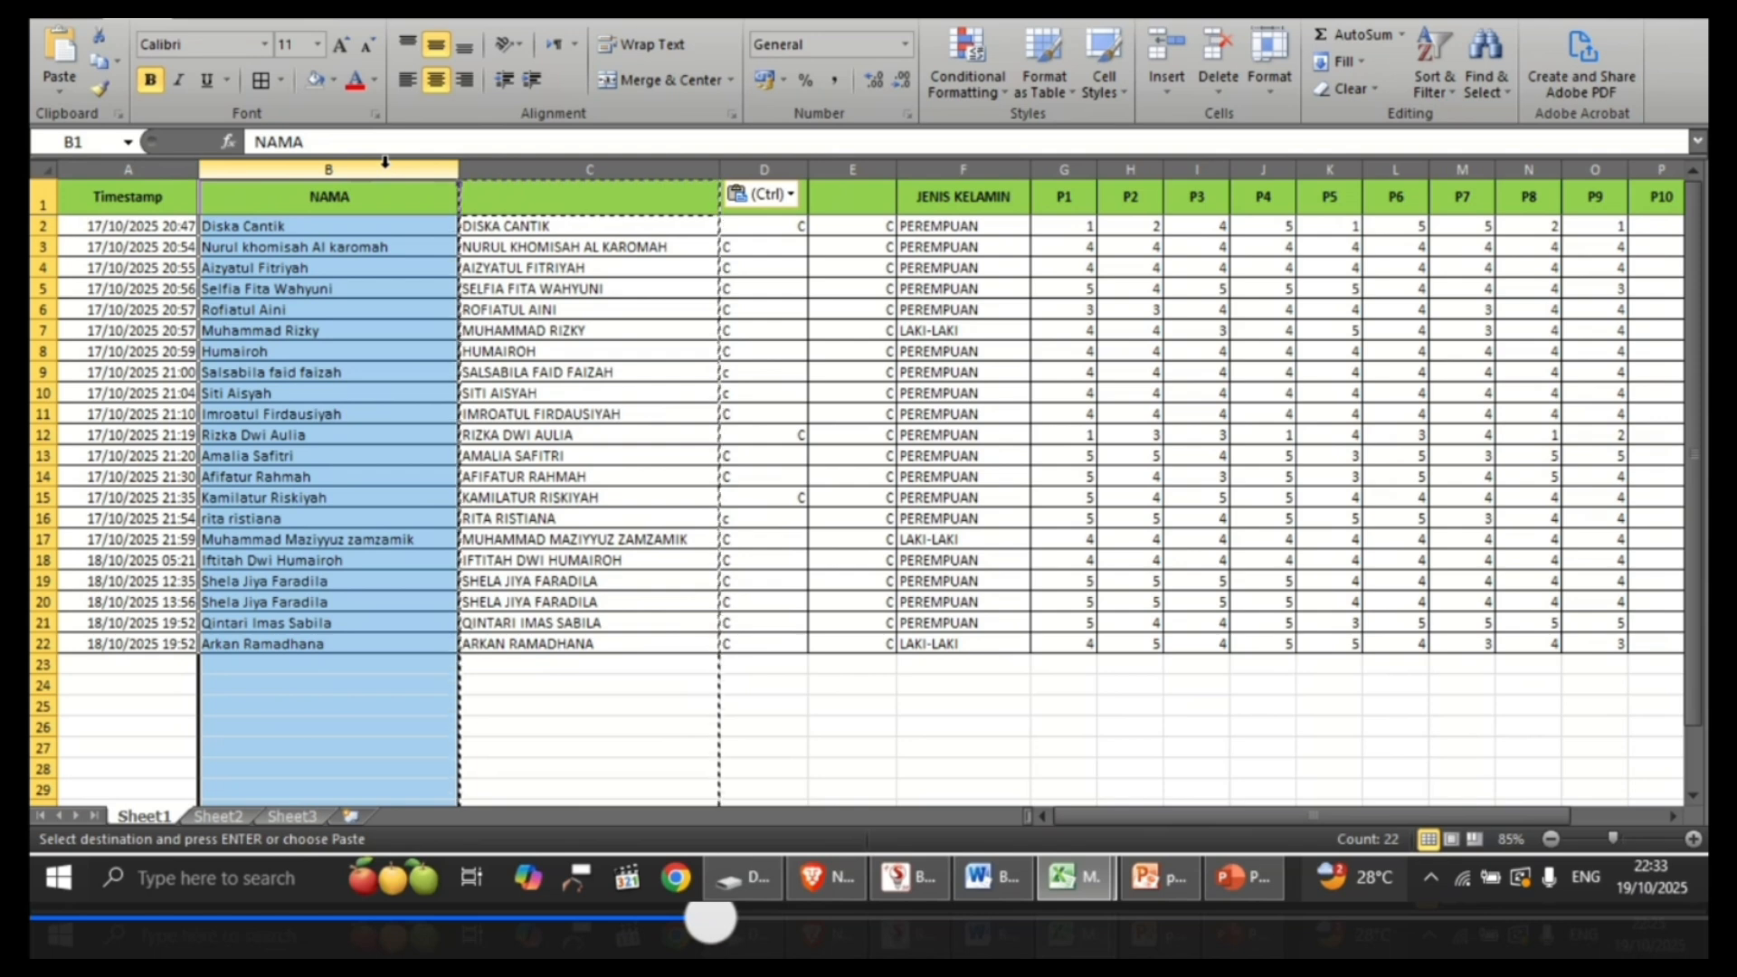
pyautogui.press('Delete')
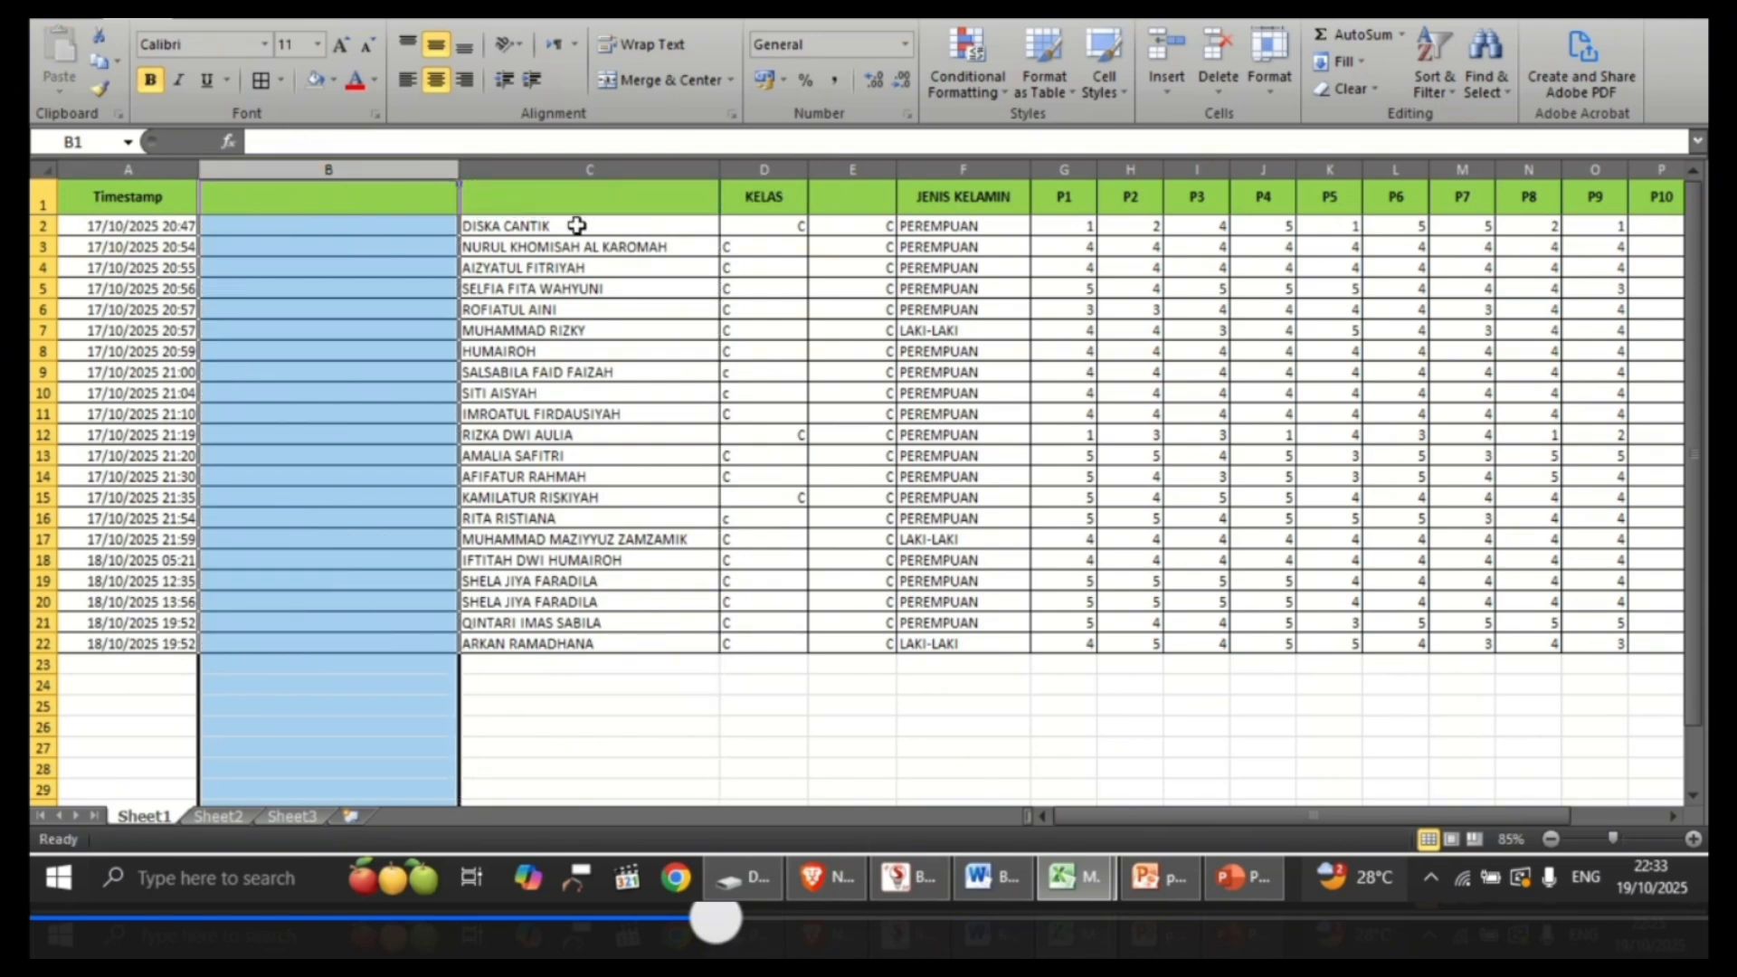
pyautogui.click(627, 226)
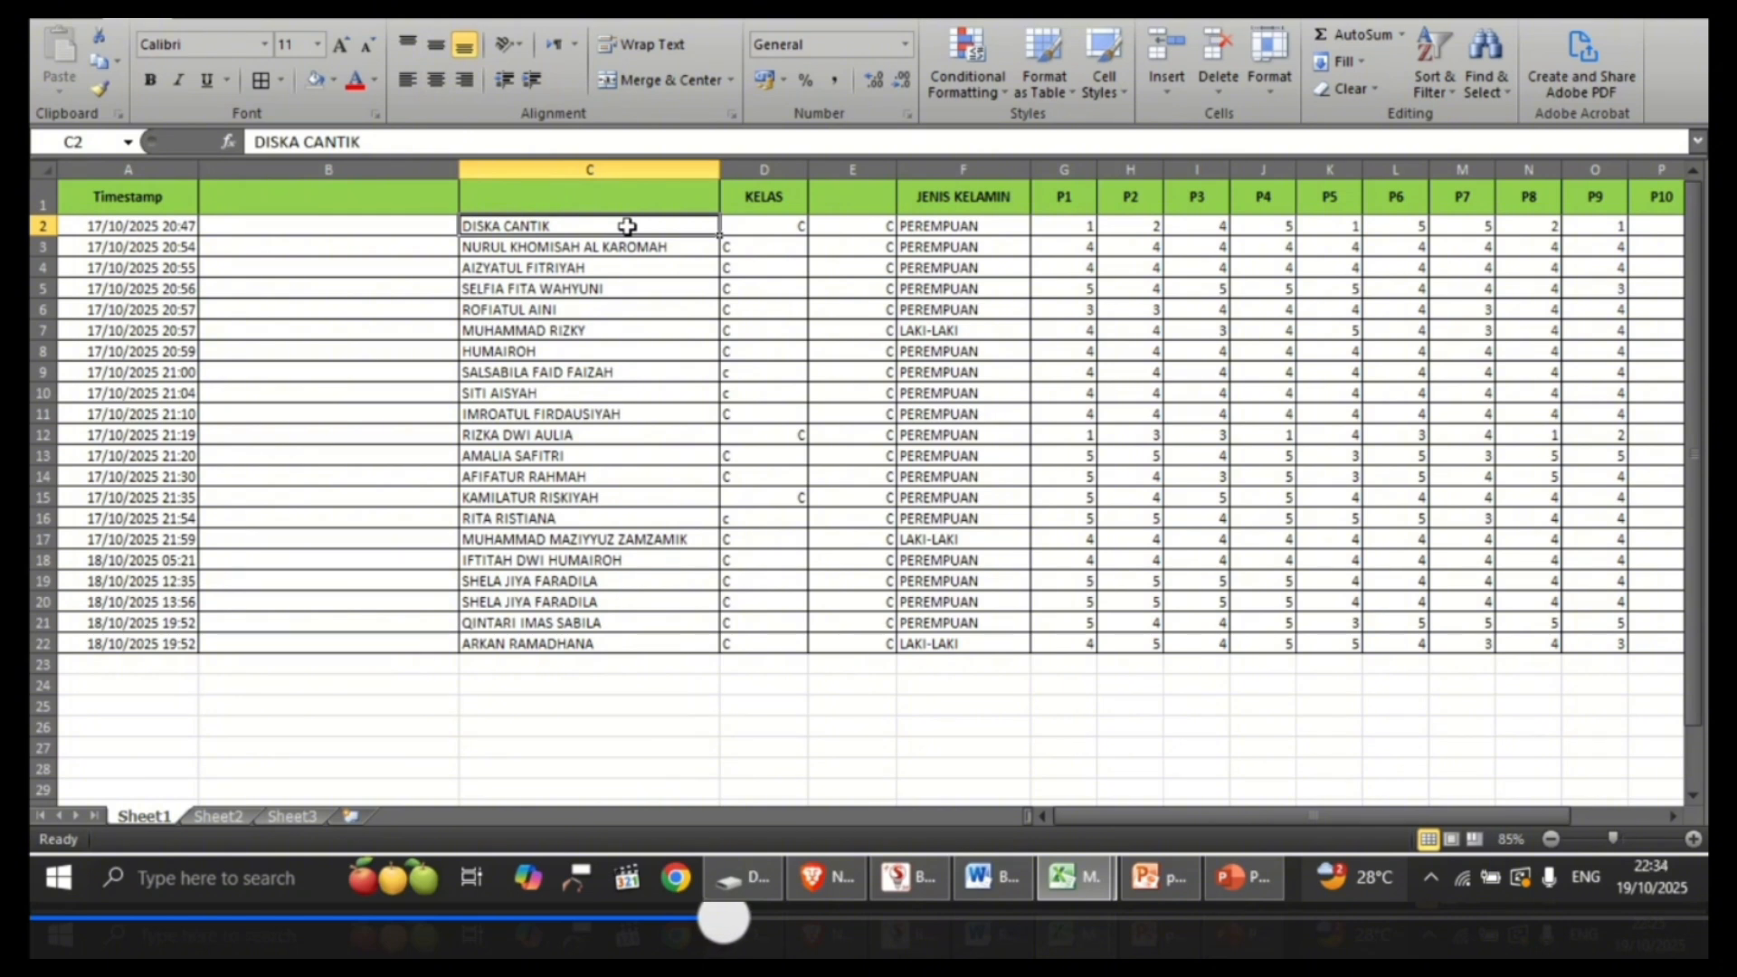
# Step: Convert the uppercase class formulas in column E to static values and clear the original KELAS column D
pyautogui.click(836, 198)
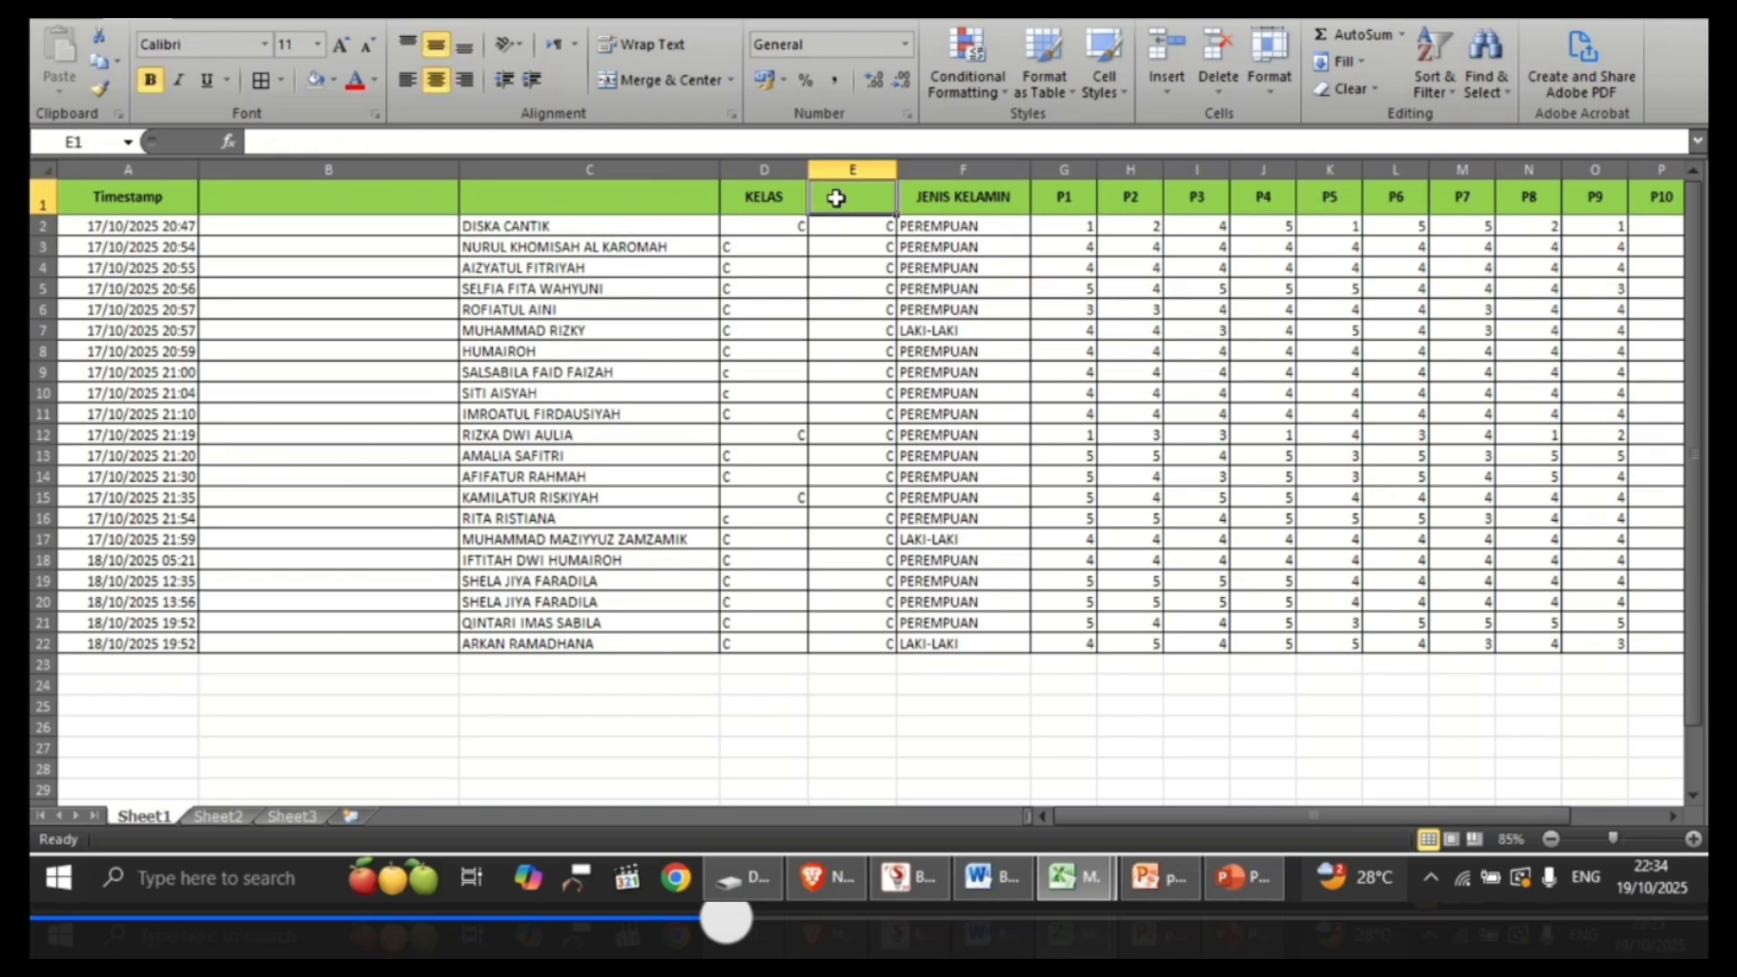
pyautogui.click(834, 166)
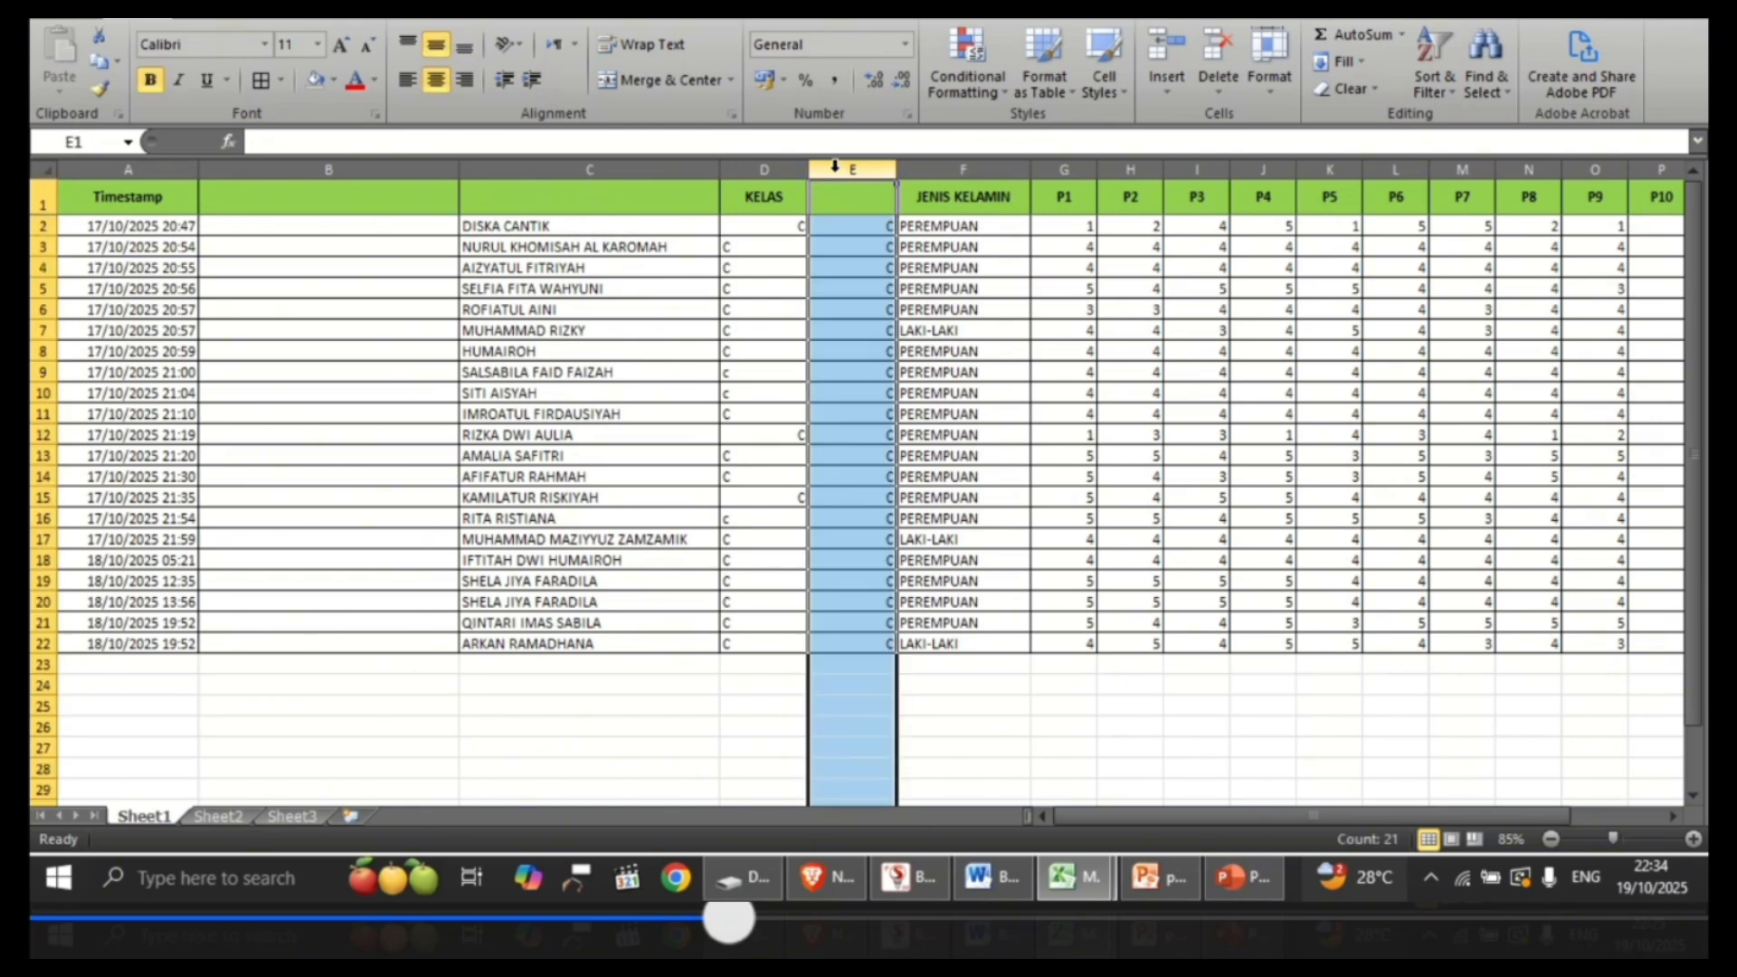
pyautogui.hotkey('ctrl', 'c')
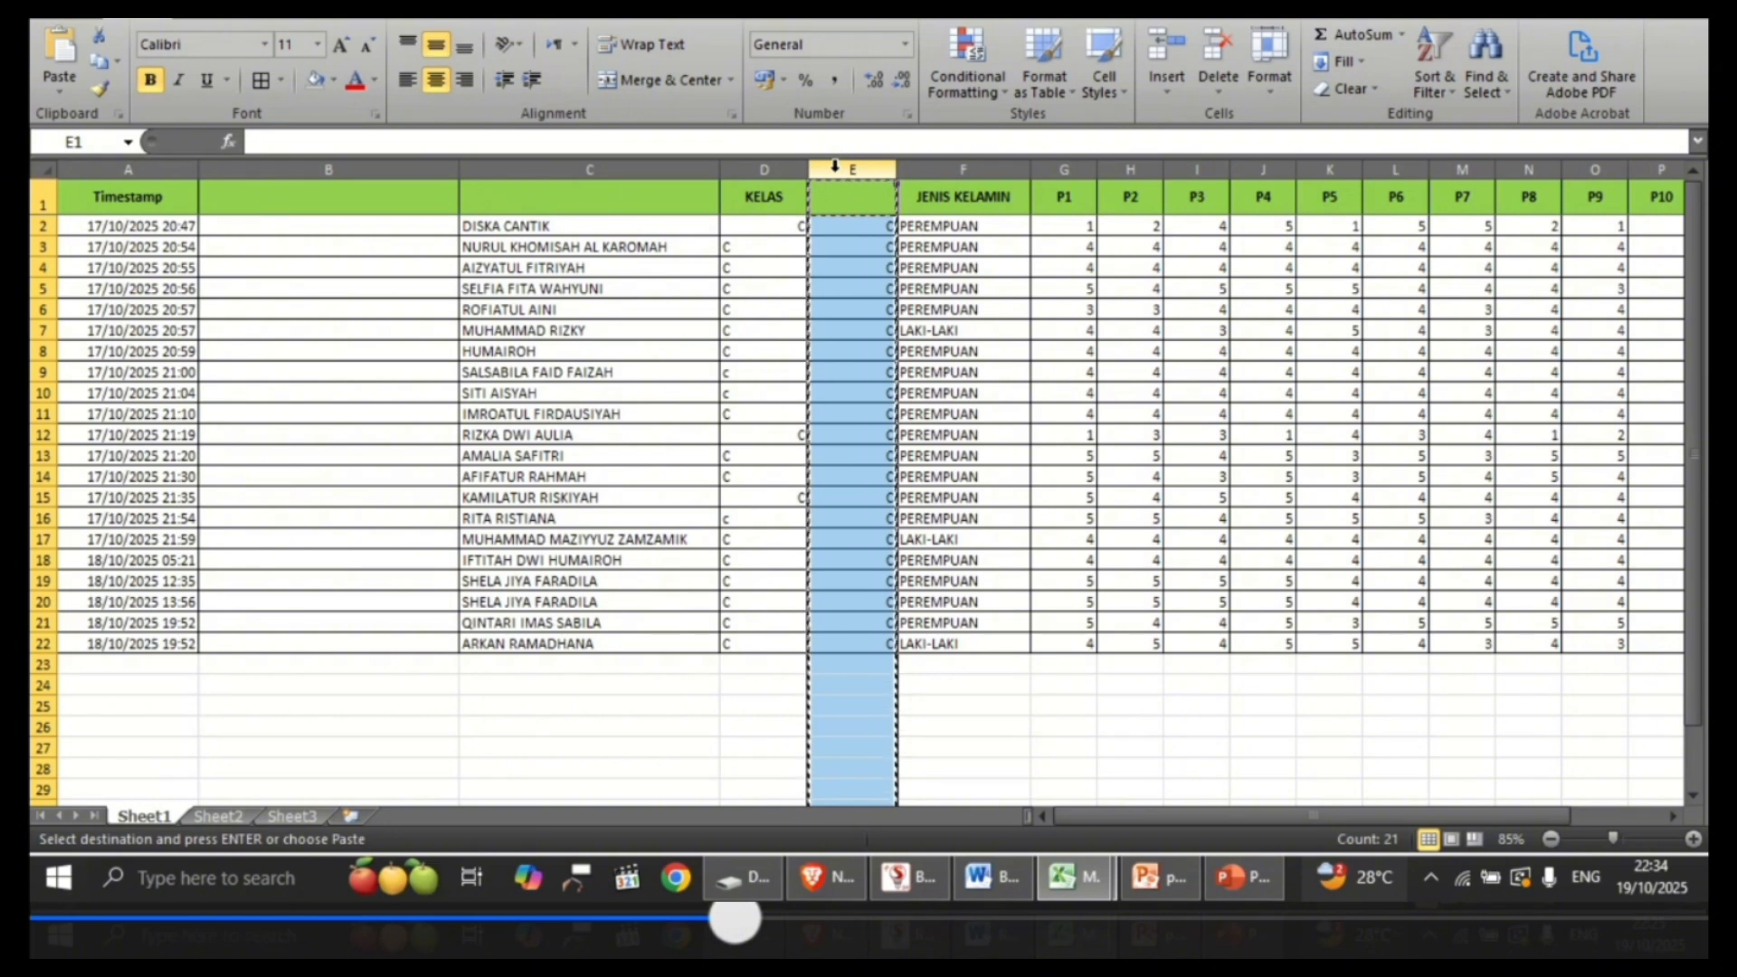
pyautogui.hotkey('ctrl', 'v')
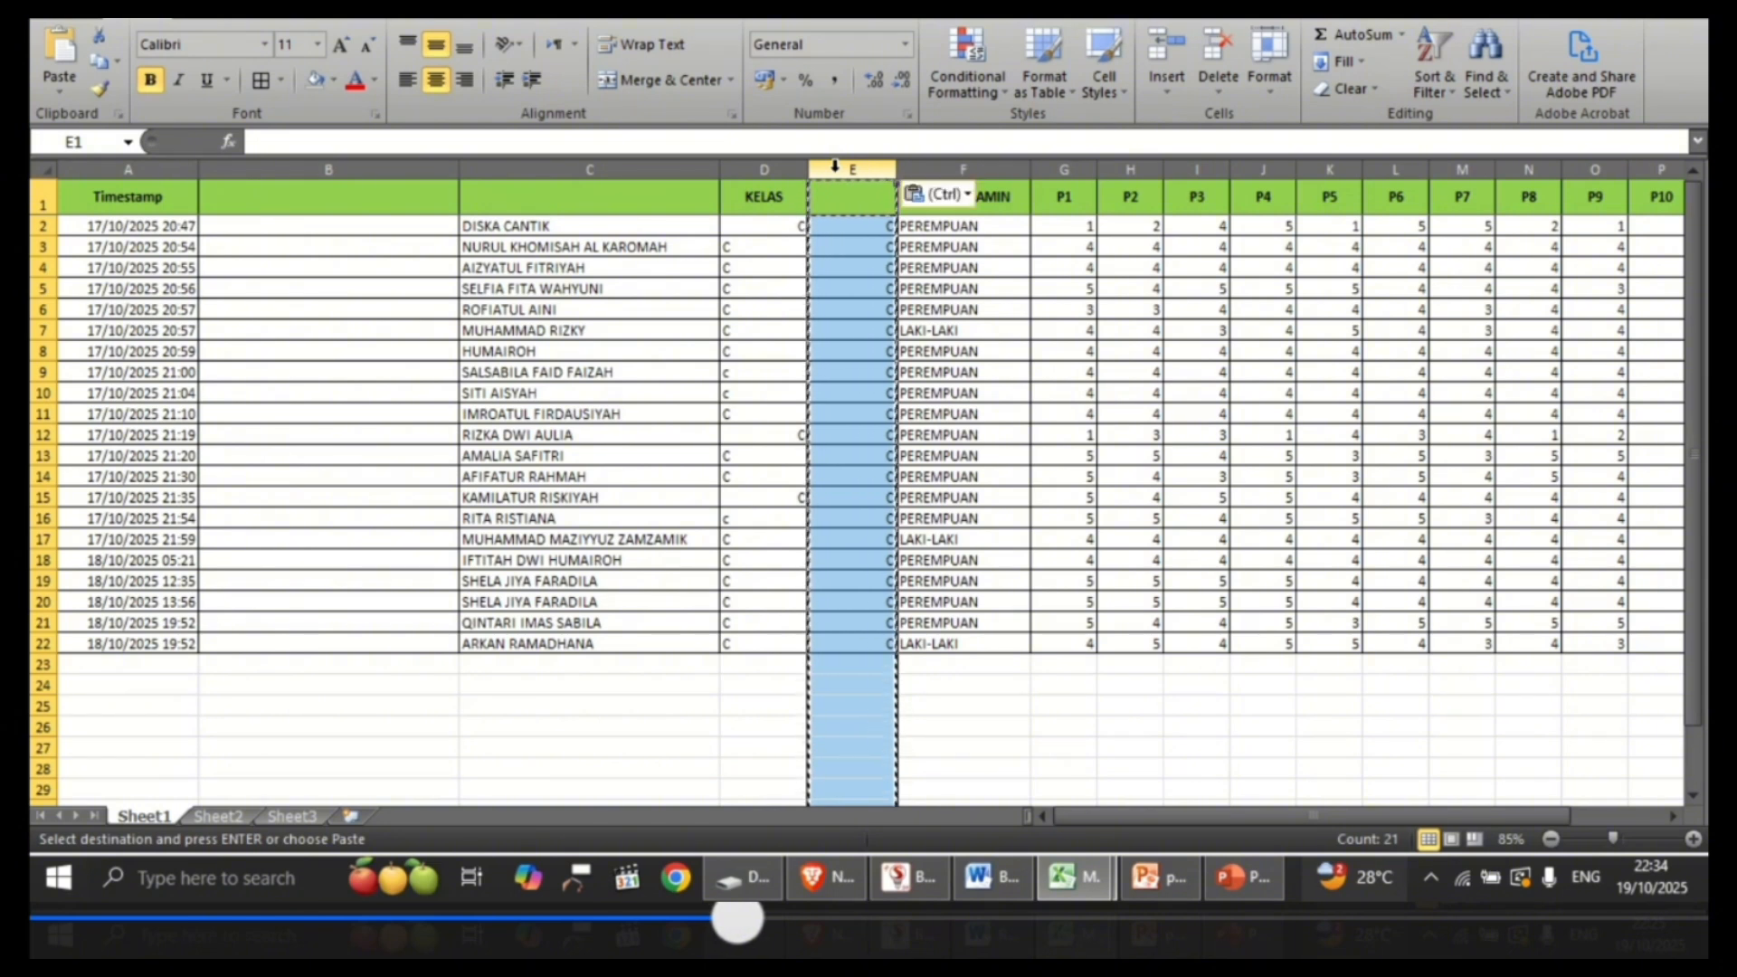
pyautogui.click(775, 167)
pyautogui.press('Delete')
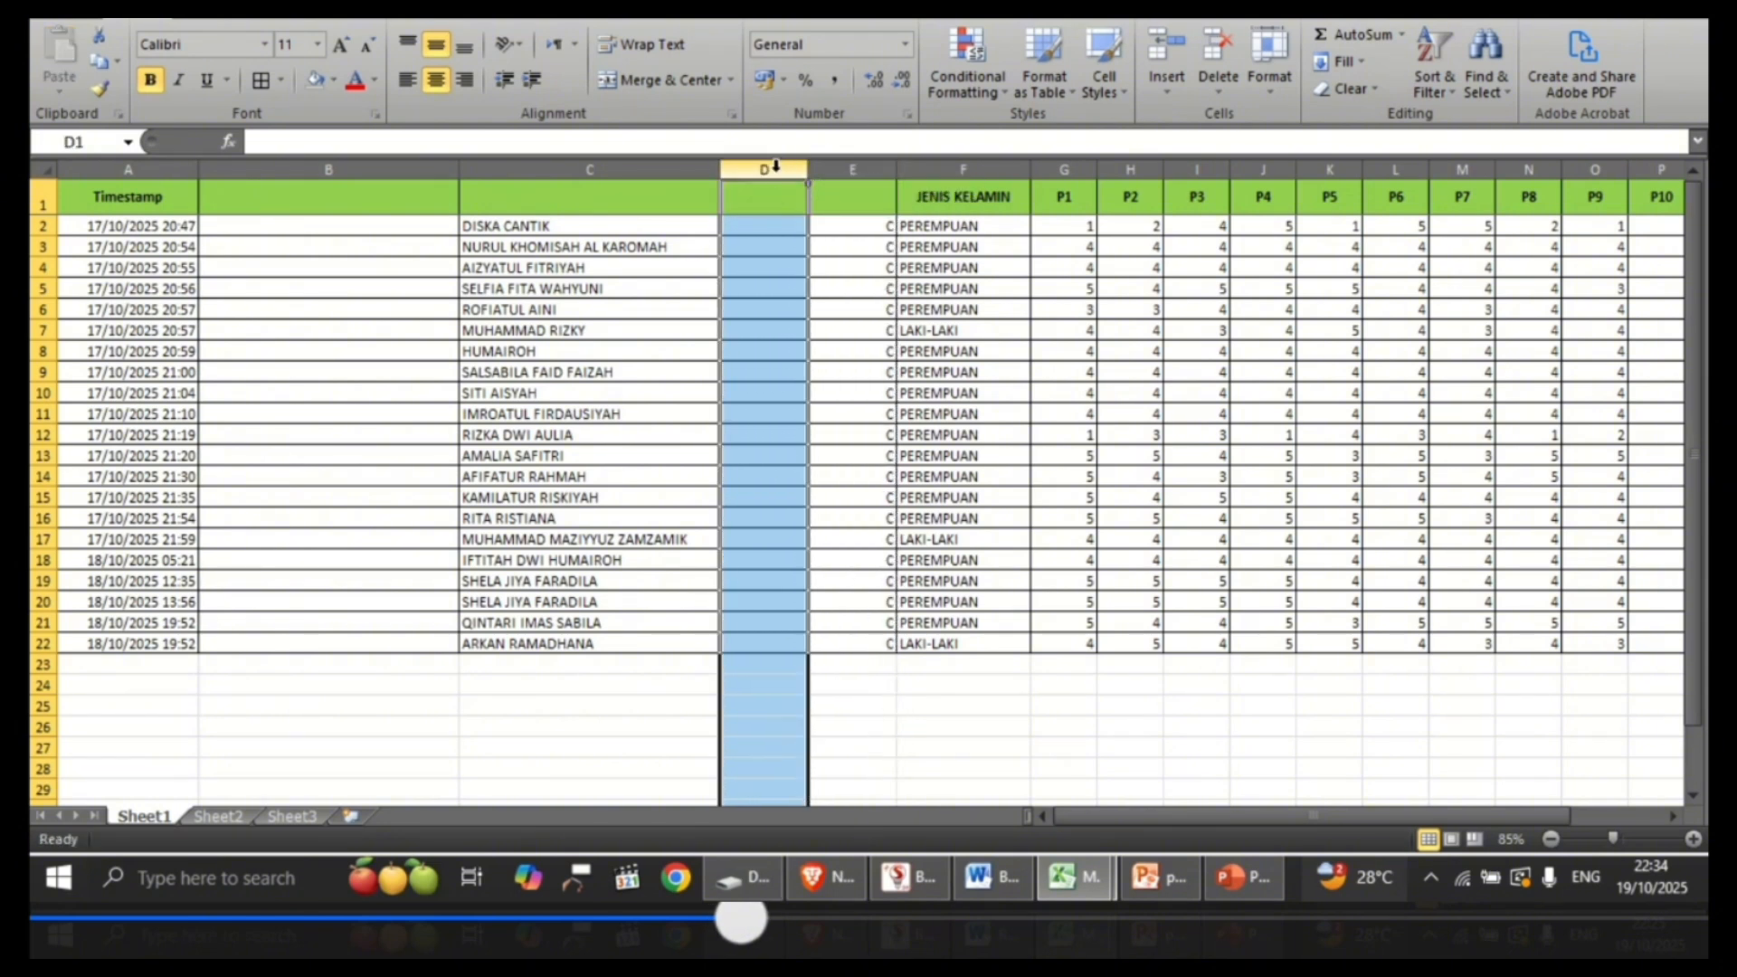
# Step: Delete the two emptied columns before the cleaned names and before the cleaned classes
pyautogui.rightClick(422, 170)
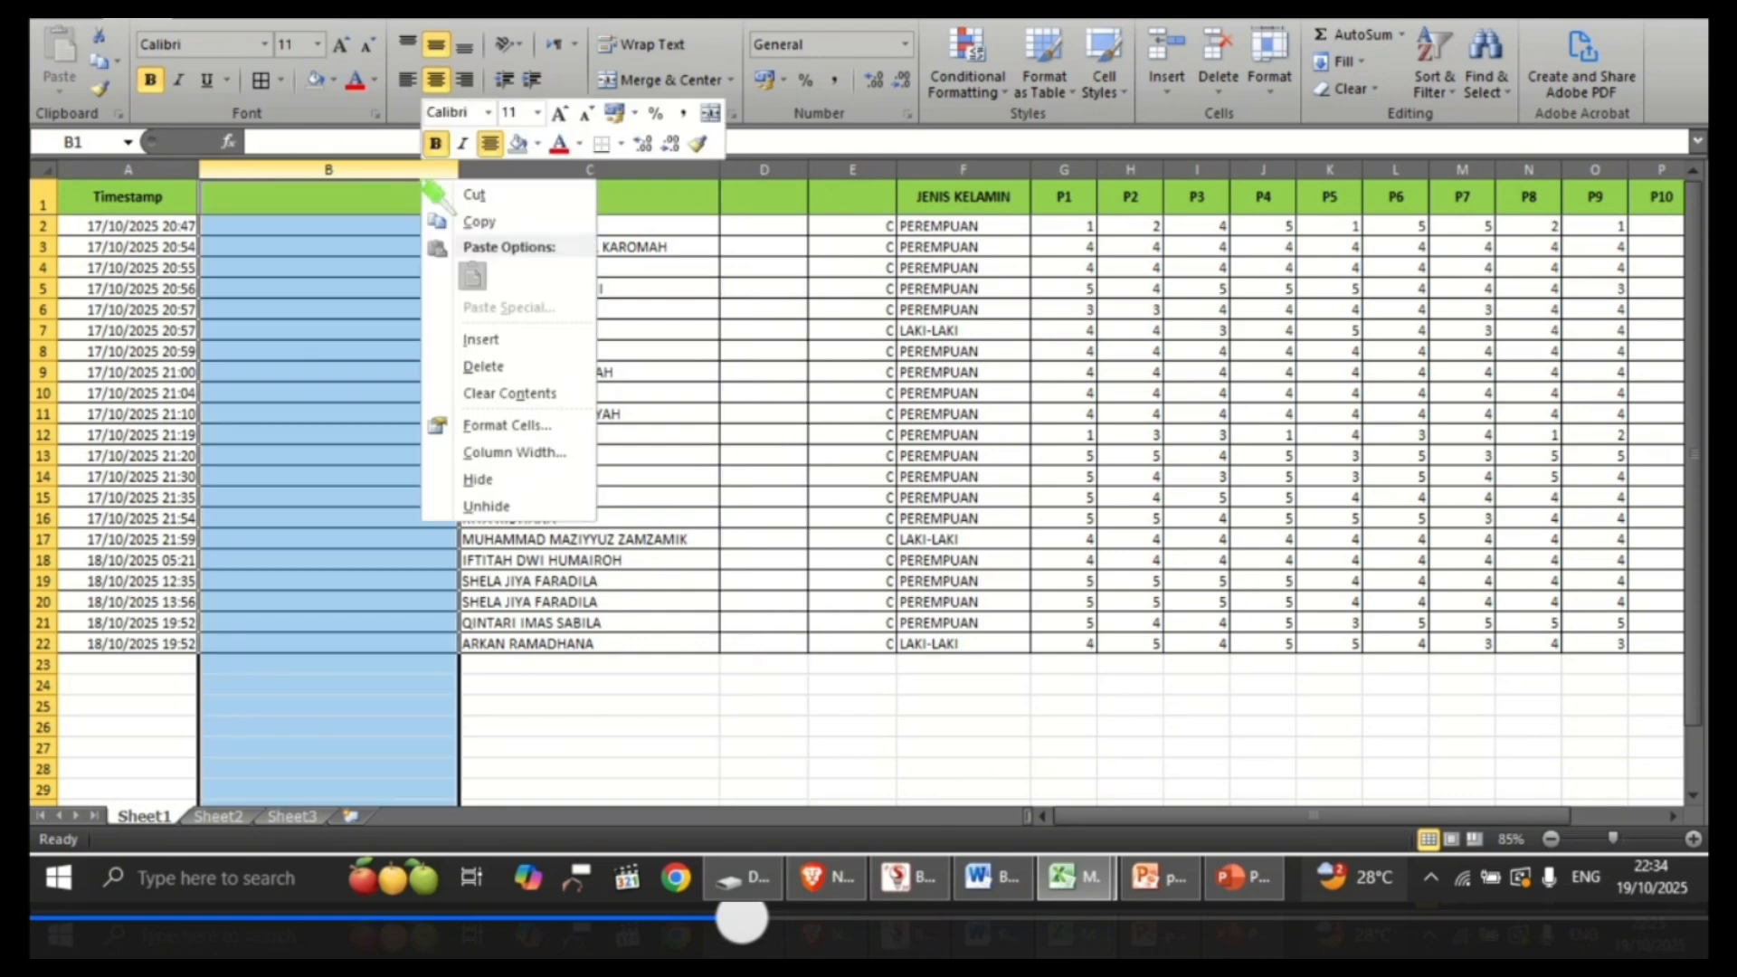
pyautogui.click(484, 365)
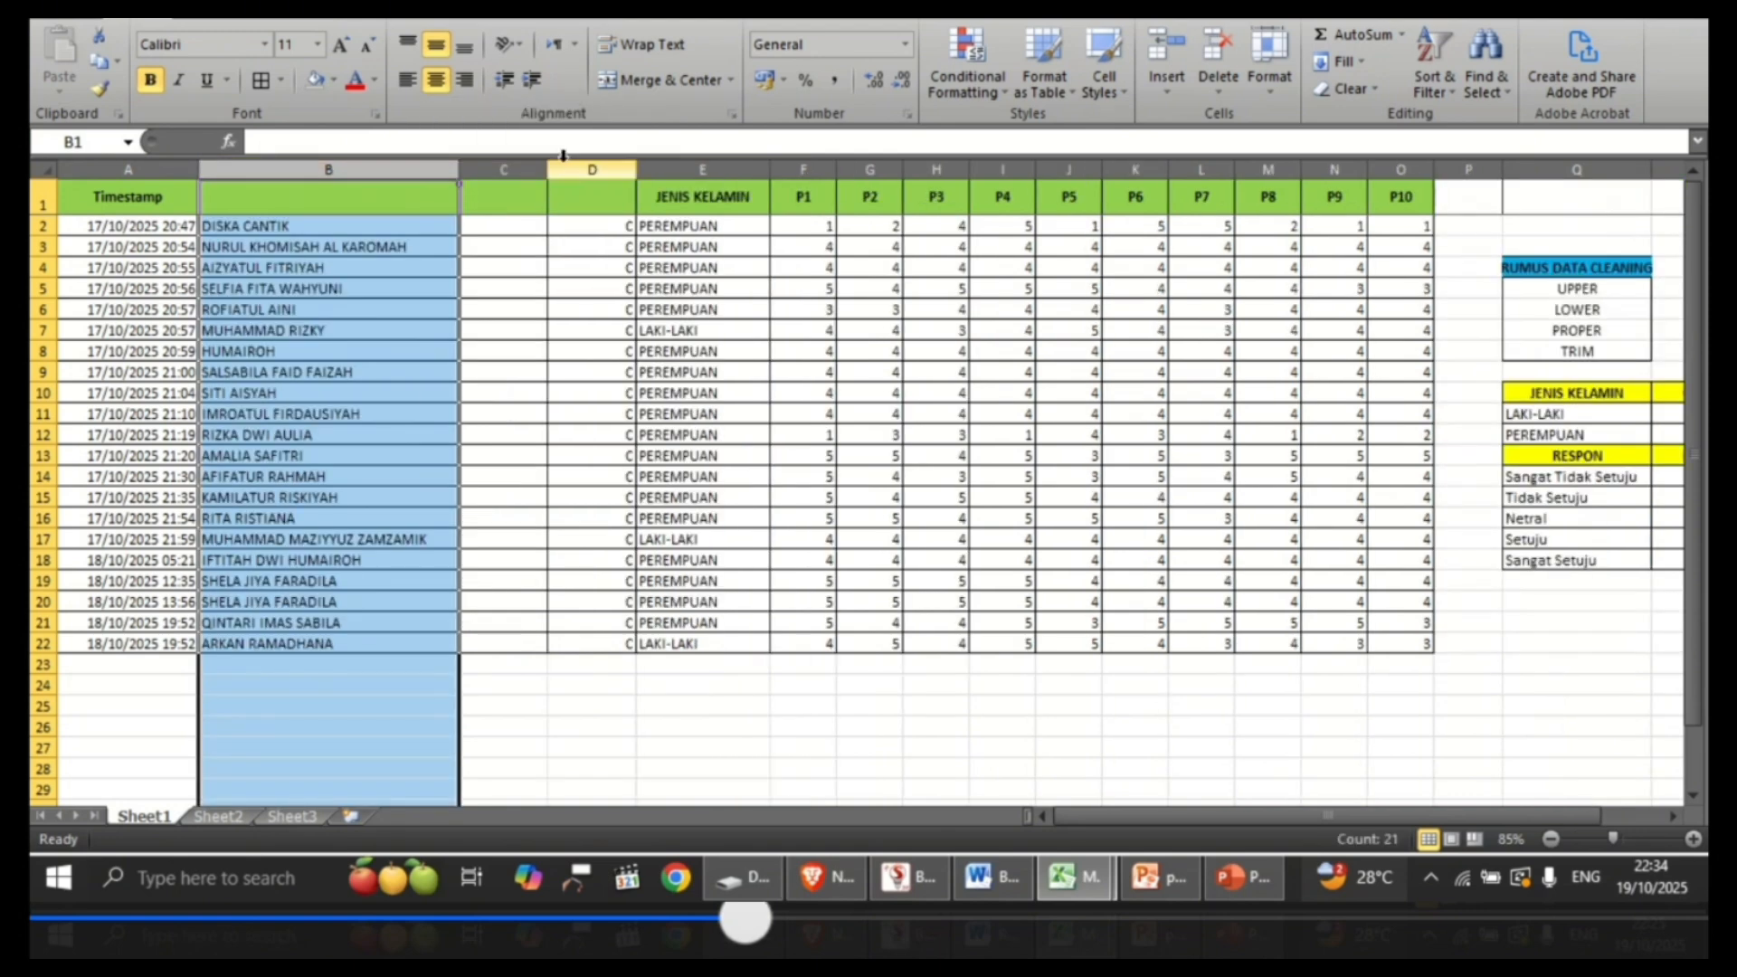
pyautogui.rightClick(527, 163)
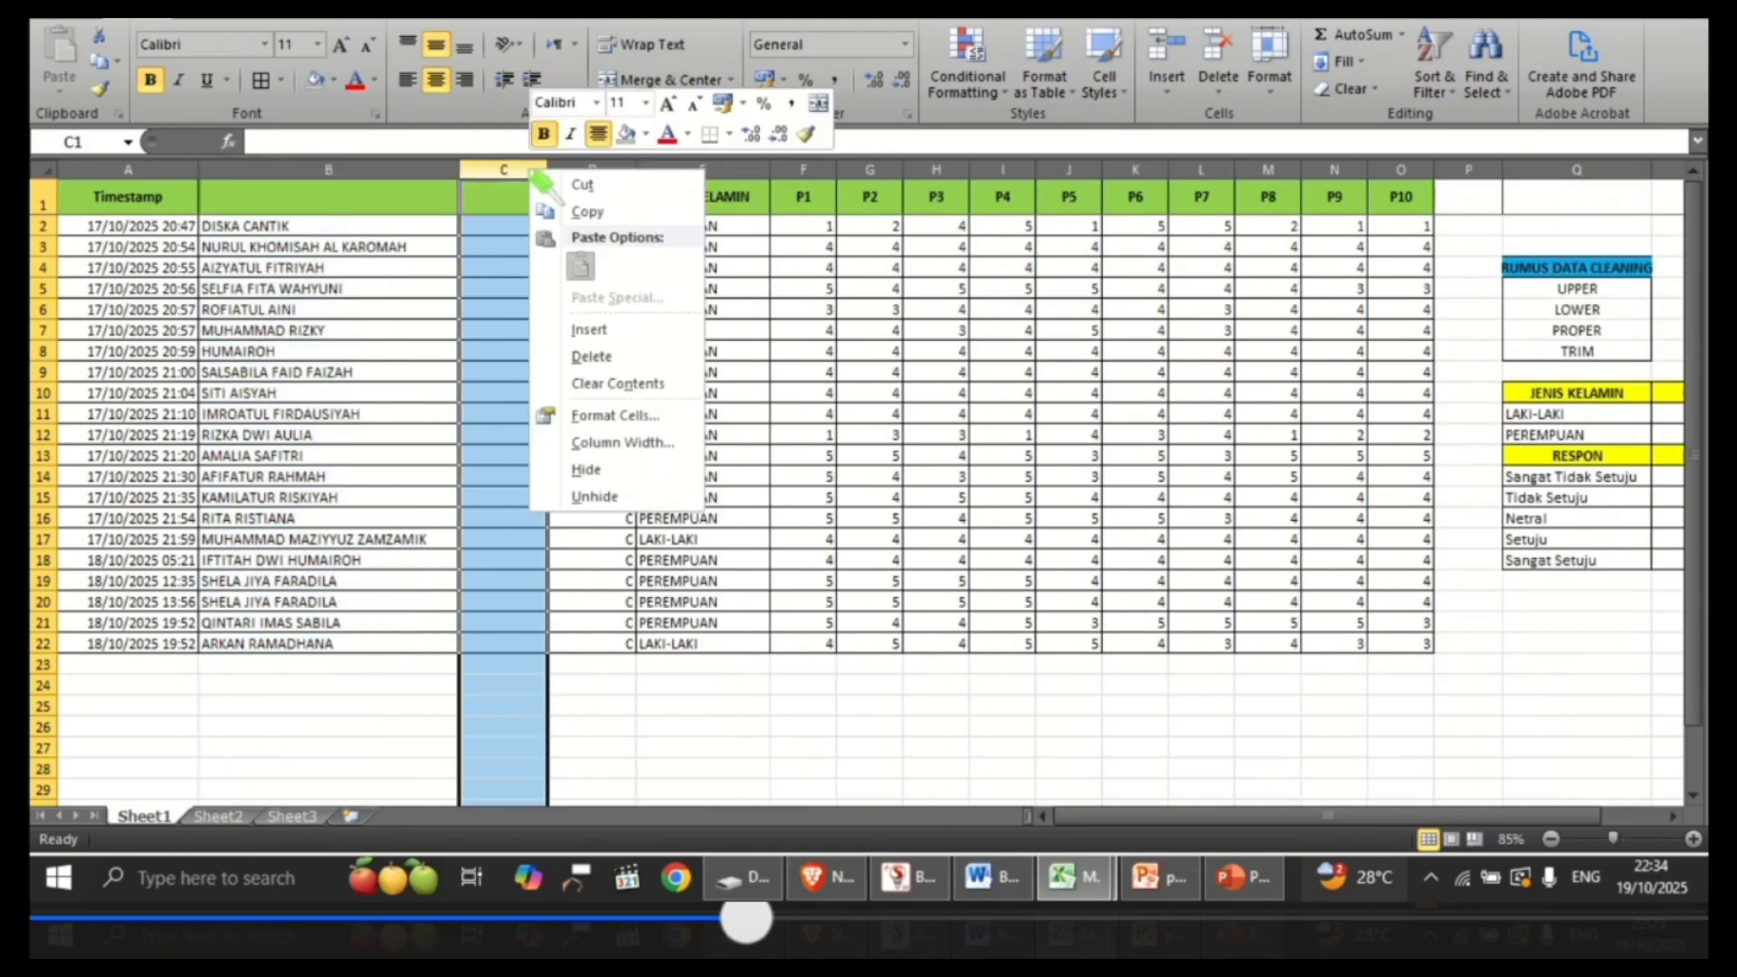
pyautogui.click(600, 361)
pyautogui.click(595, 702)
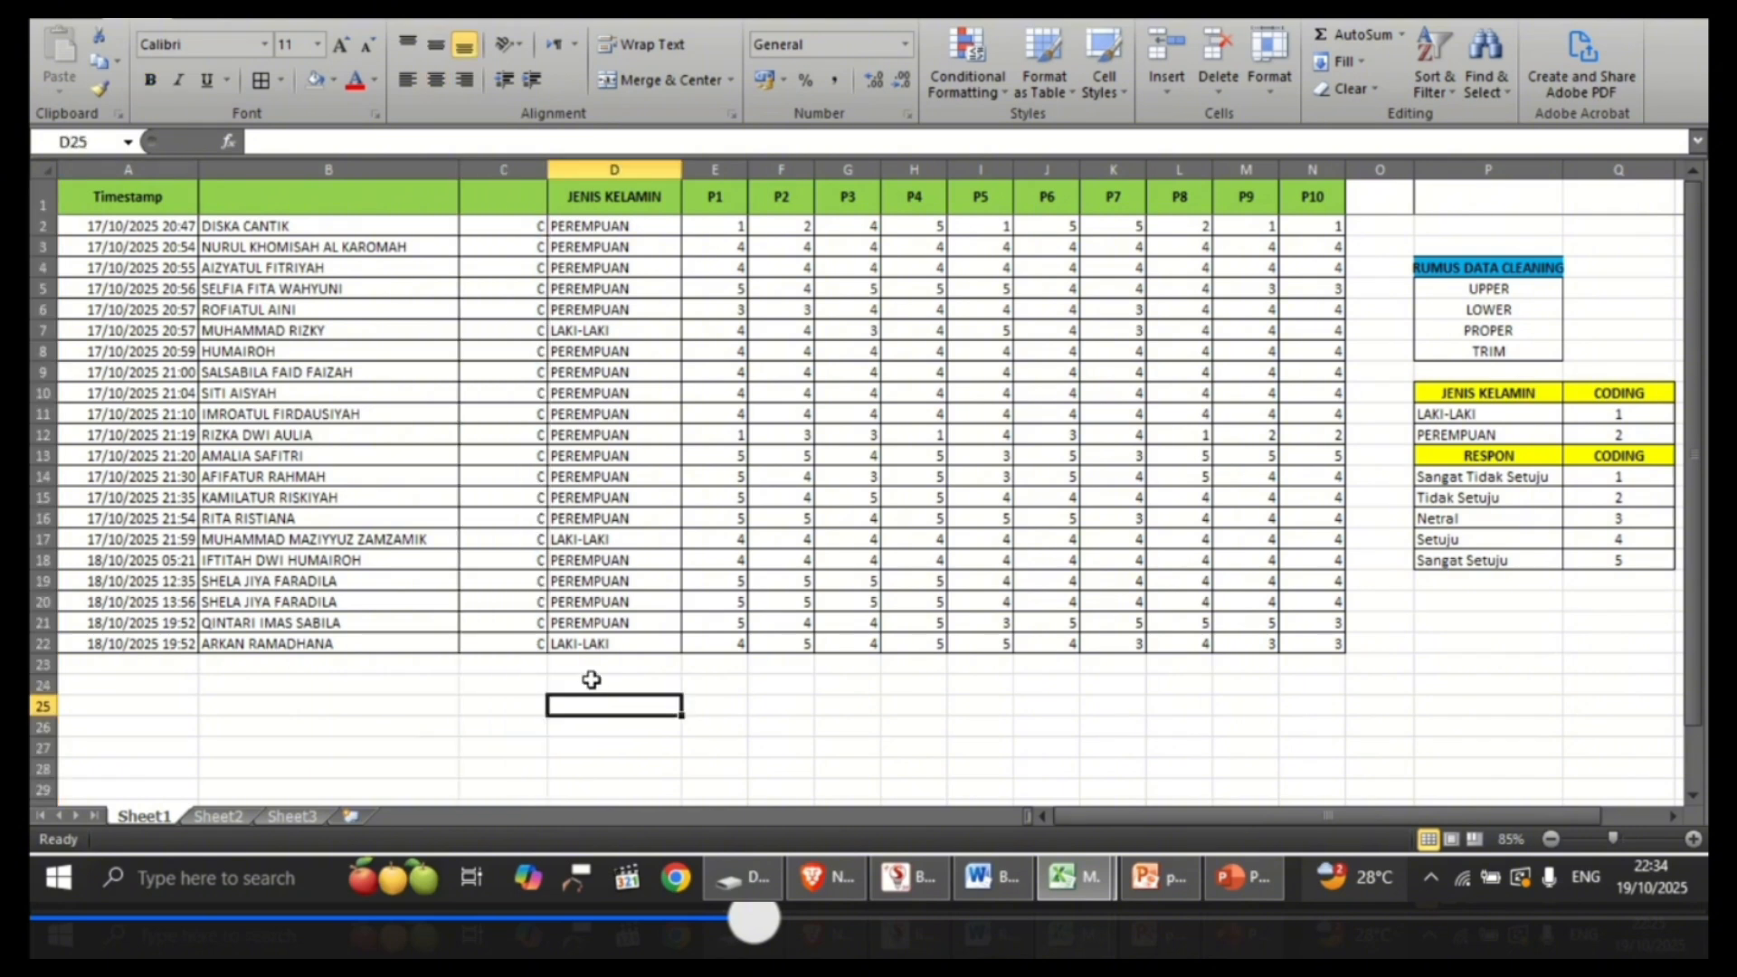
# Step: Enter the header NAMA in B1 and the header KELAS in C1
pyautogui.click(373, 193)
pyautogui.click(301, 140)
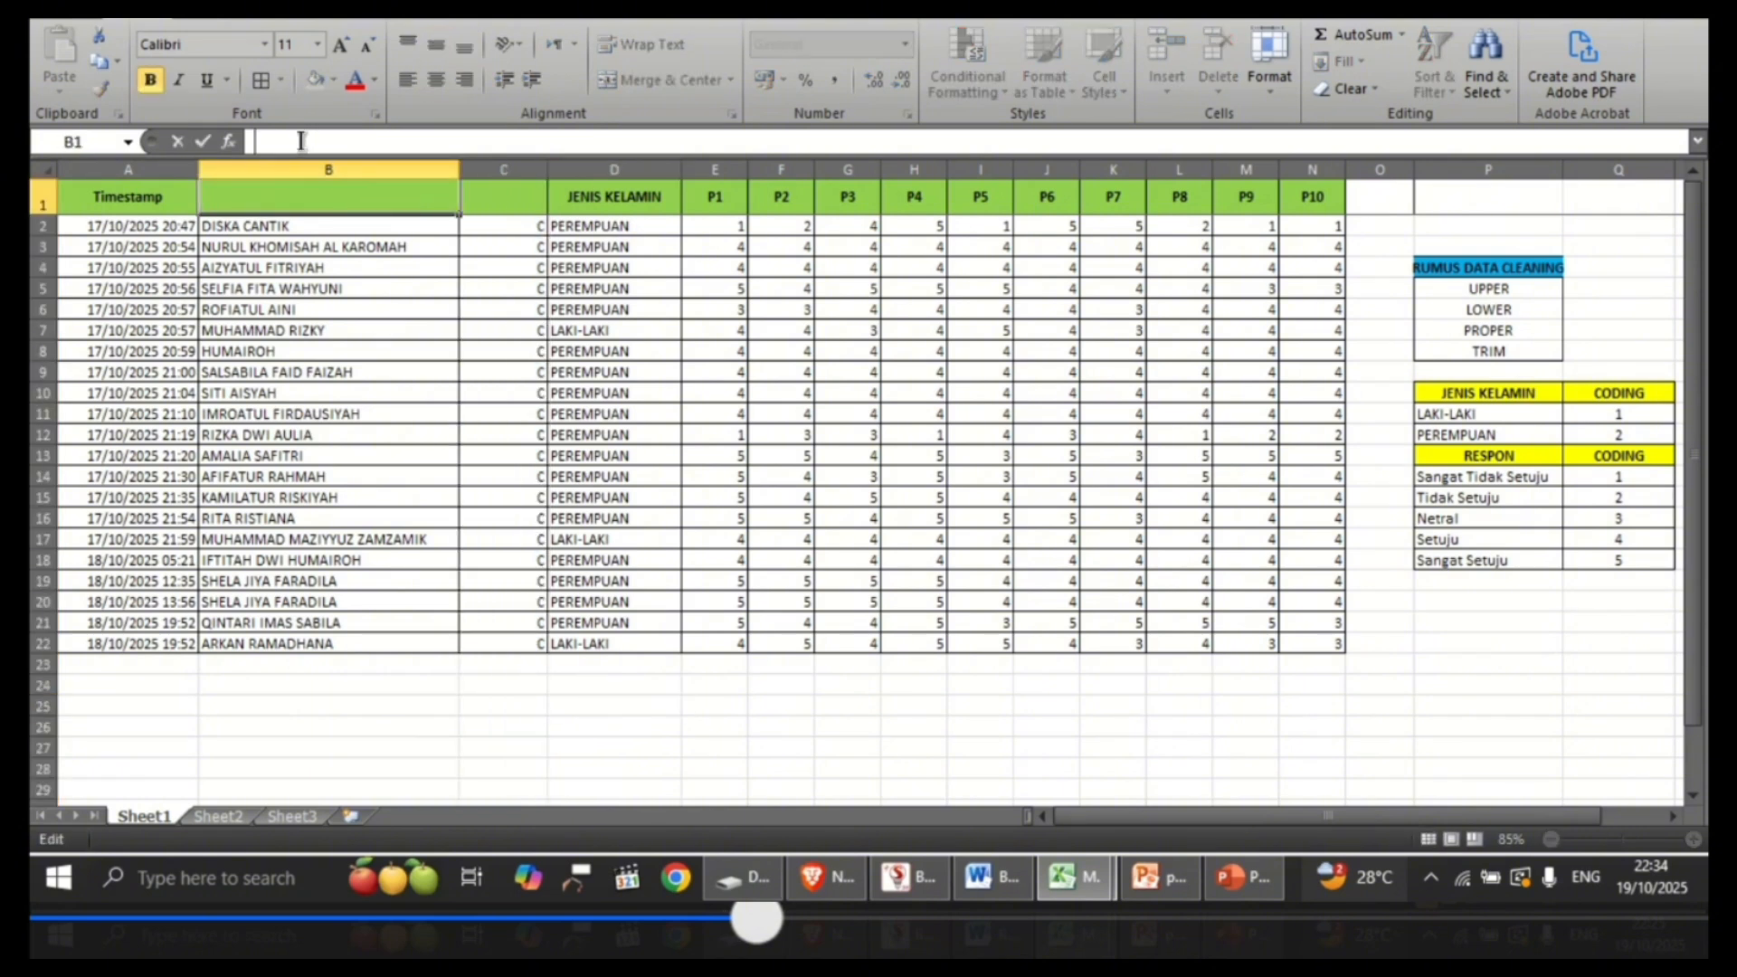
pyautogui.write('NAMA')
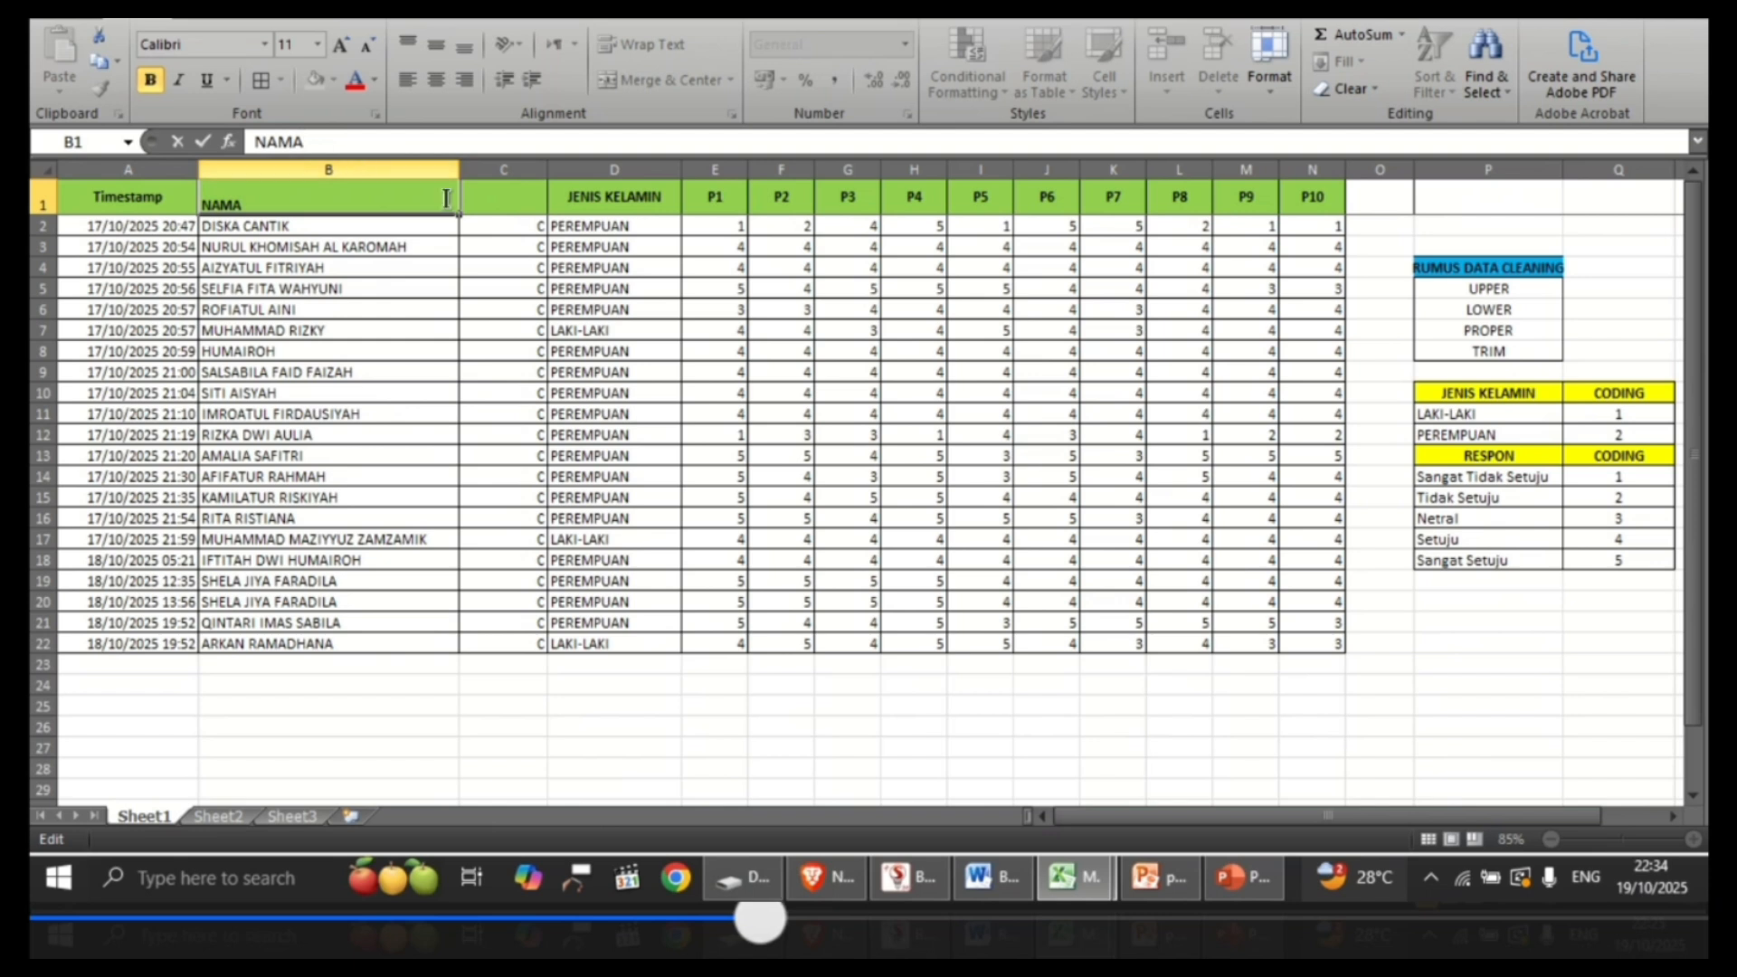
pyautogui.click(490, 206)
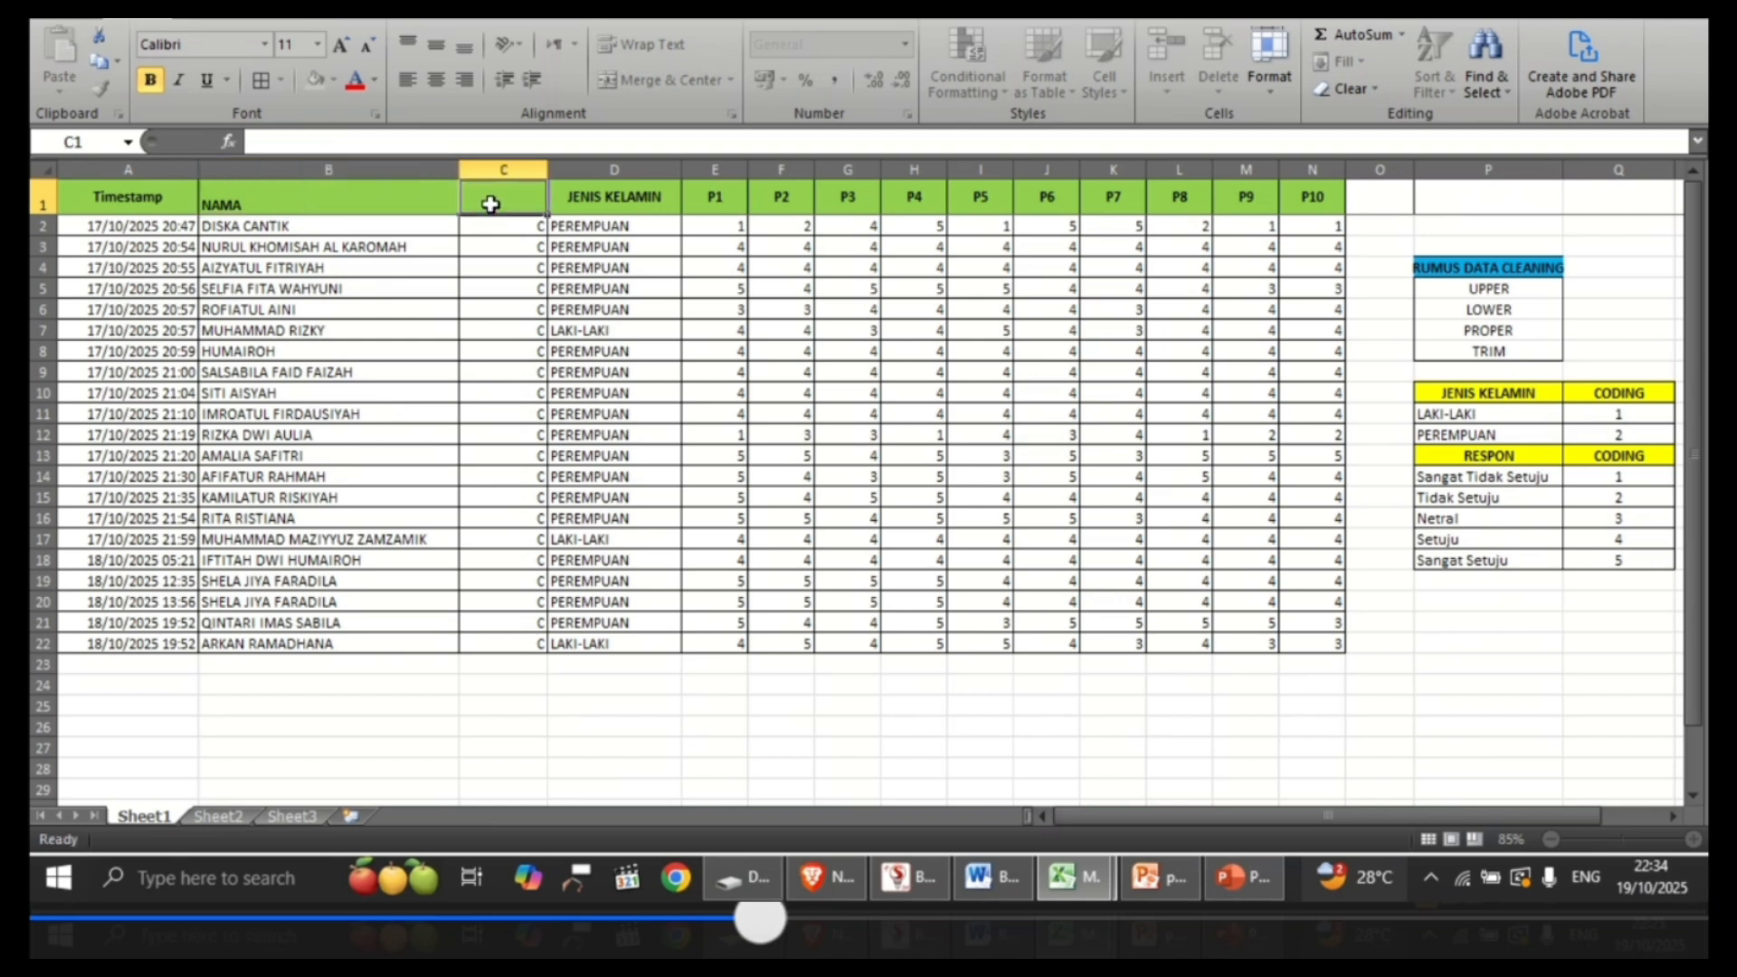
pyautogui.click(340, 136)
pyautogui.write('KELAS')
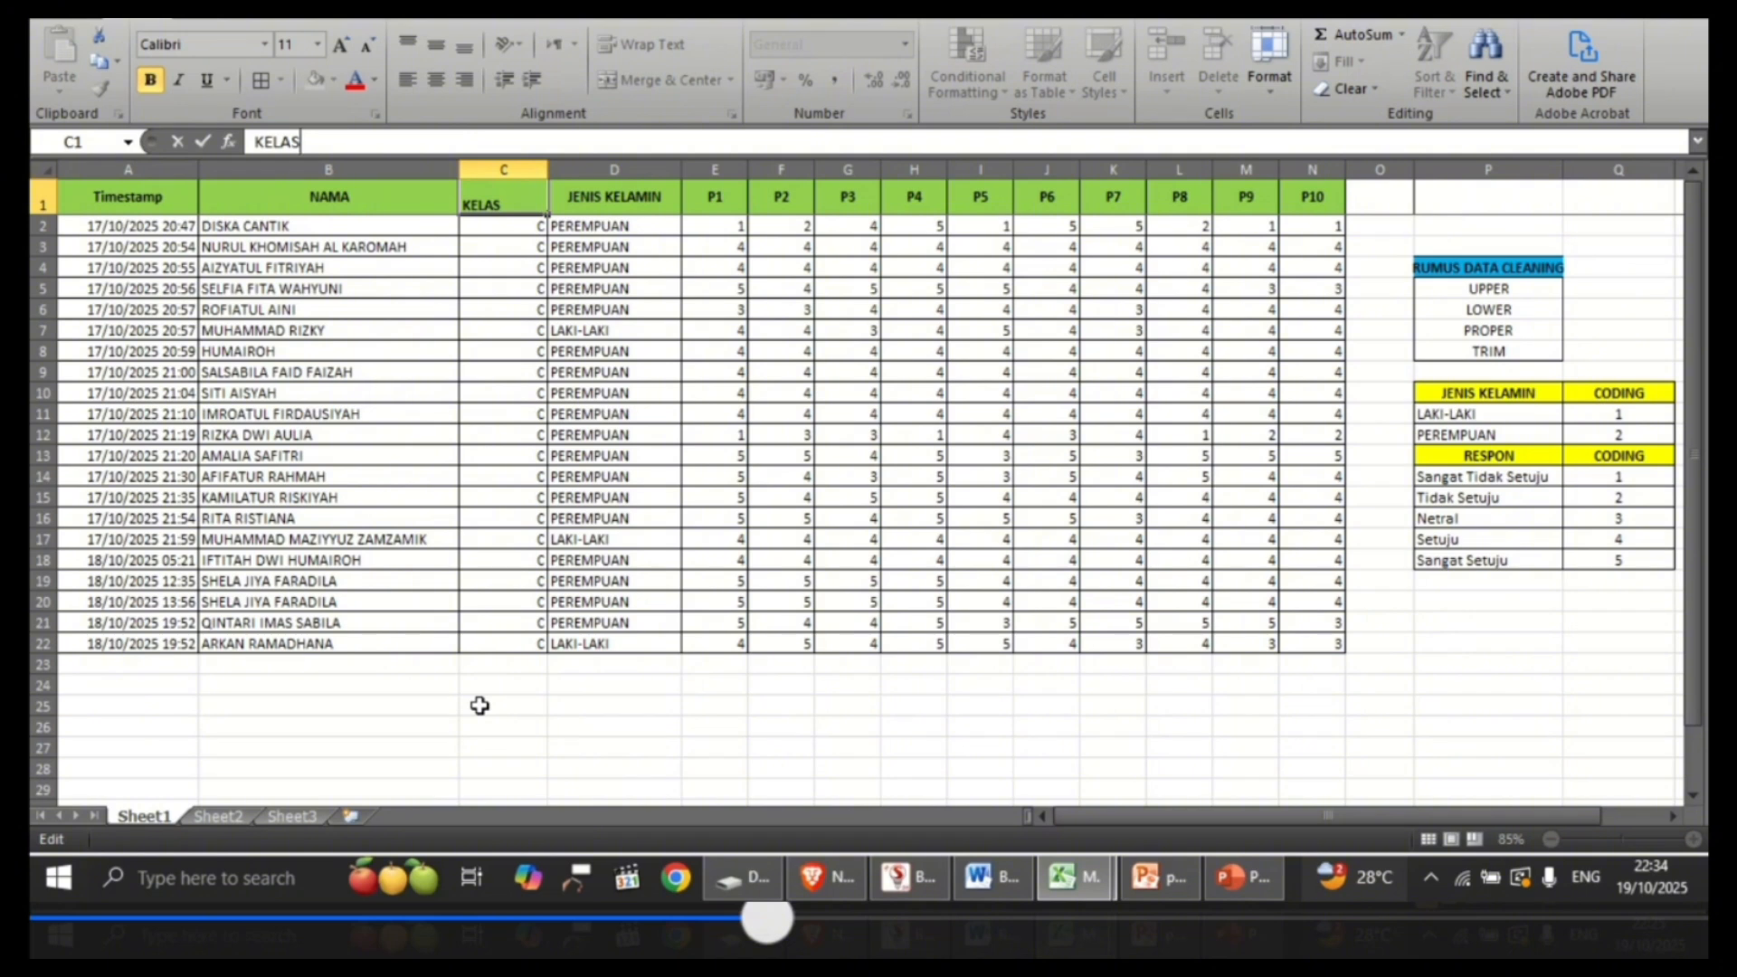
pyautogui.click(478, 705)
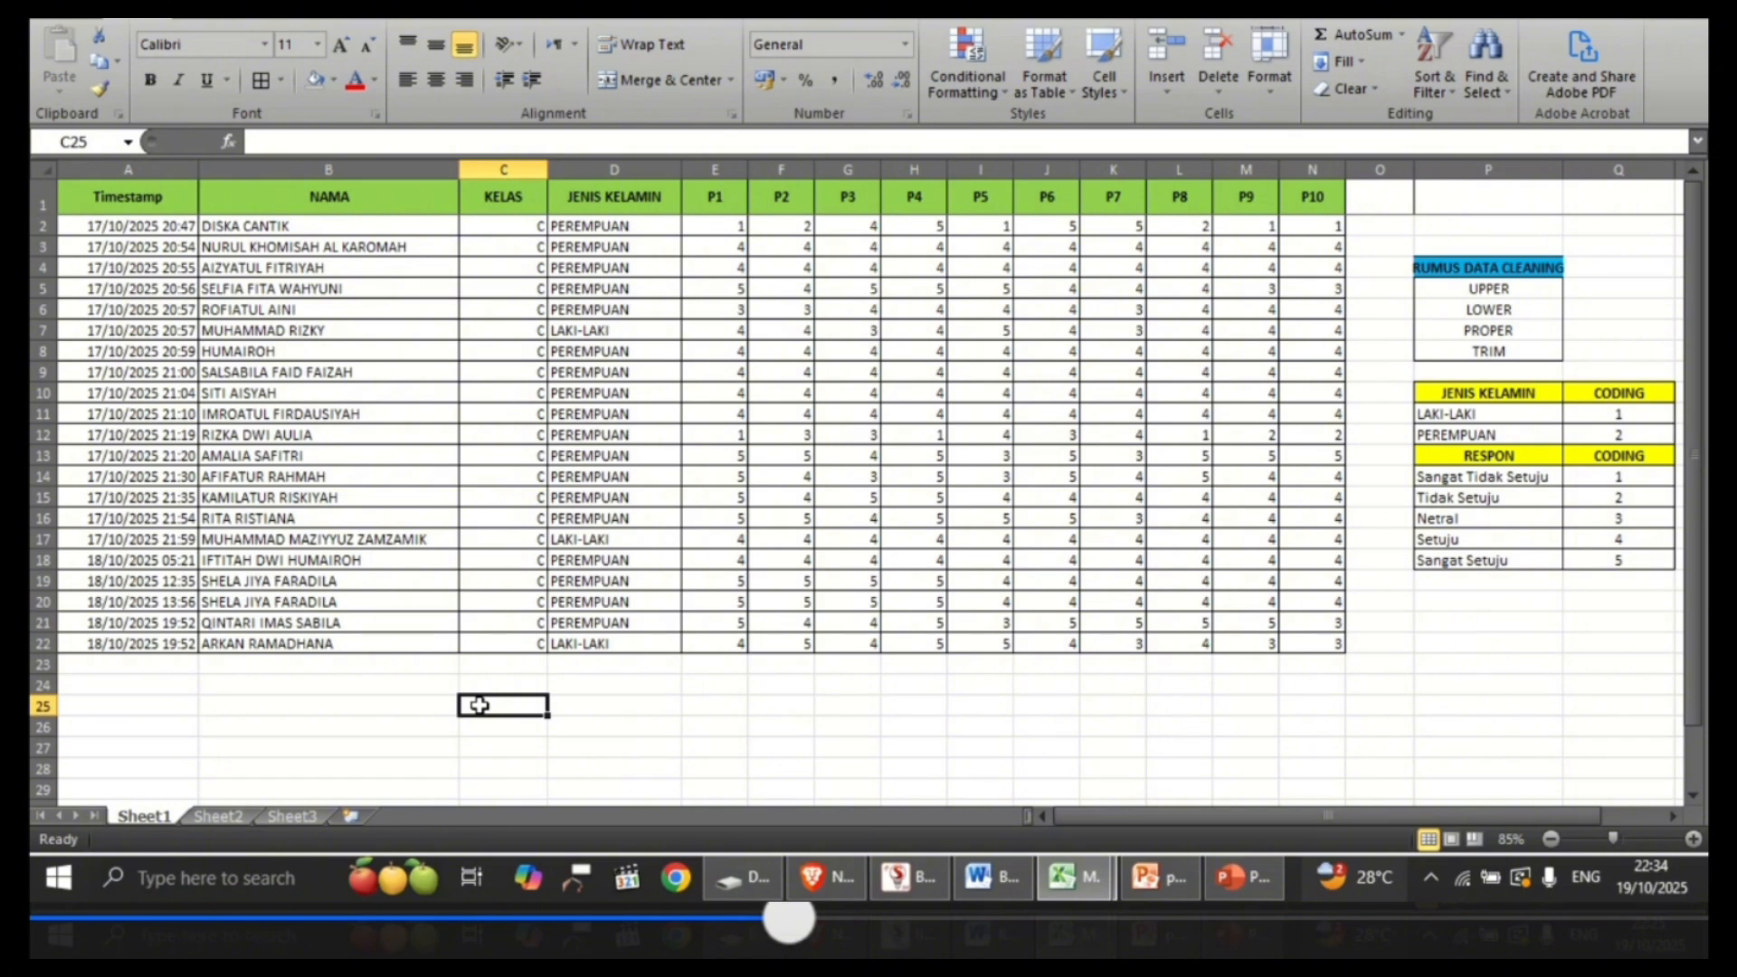
# Step: Select the whole response table A1:N22 including its headers and start Remove Duplicates on it
pyautogui.click(168, 205)
pyautogui.hotkey('shift', 'Right')
pyautogui.hotkey('shift', 'Right')
pyautogui.hotkey('shift', 'Right')
pyautogui.hotkey('shift', 'Right')
pyautogui.hotkey('shift', 'Right')
pyautogui.hotkey('shift', 'Right')
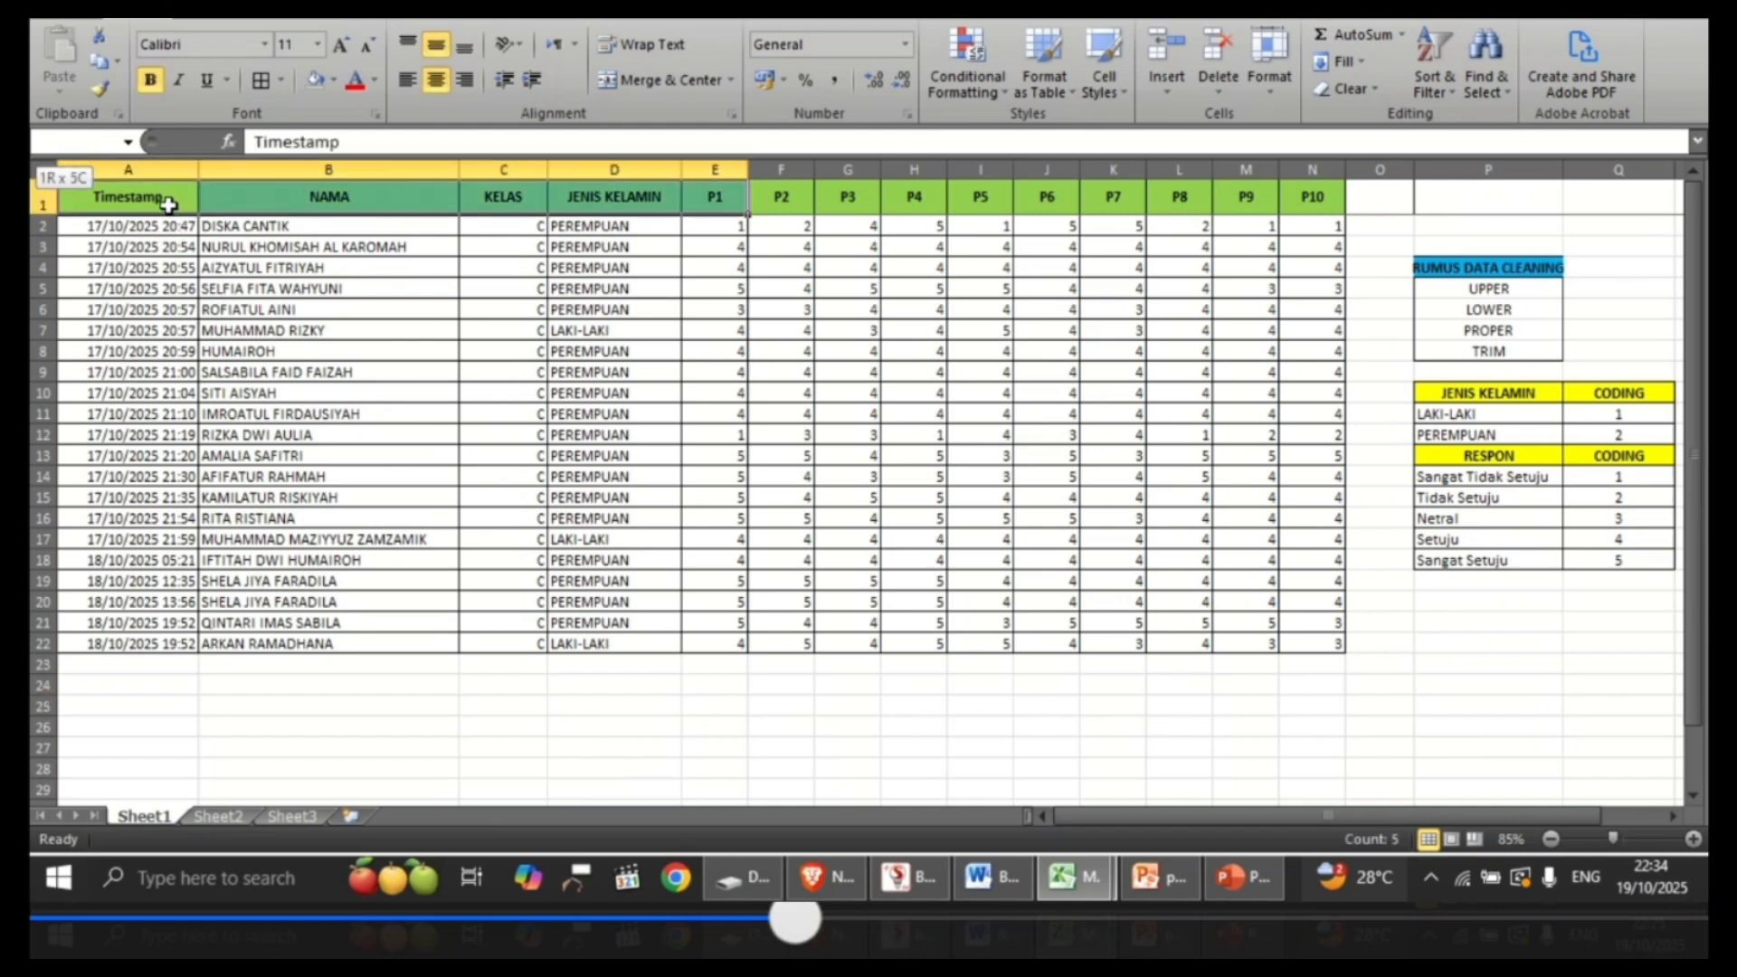
pyautogui.hotkey('shift', 'Right')
pyautogui.hotkey('shift', 'Right')
pyautogui.hotkey('shift', 'Right')
pyautogui.hotkey('shift', 'Right')
pyautogui.hotkey('shift', 'Right')
pyautogui.hotkey('shift', 'Right')
pyautogui.hotkey('shift', 'Right')
pyautogui.hotkey('shift', 'Down')
pyautogui.hotkey('shift', 'Down')
pyautogui.hotkey('shift', 'Down')
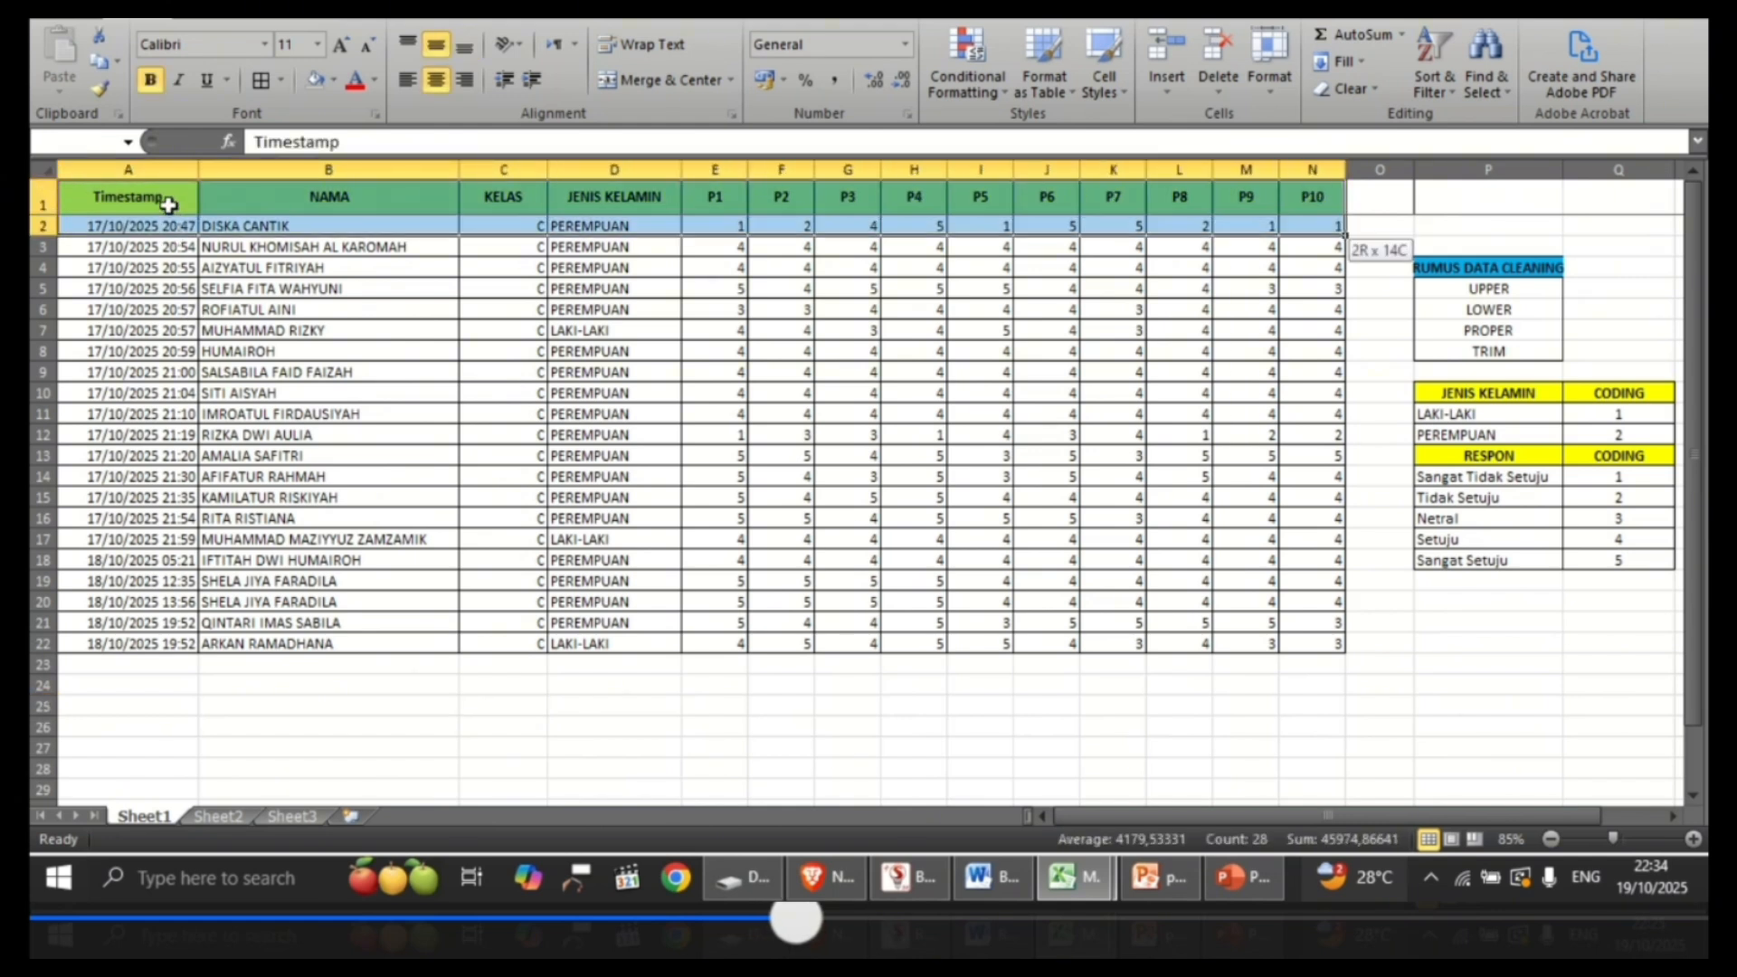
pyautogui.hotkey('shift', 'Down')
pyautogui.hotkey('shift', 'Down')
pyautogui.hotkey('shift', 'Down')
pyautogui.hotkey('shift', 'Down')
pyautogui.hotkey('shift', 'Down')
pyautogui.hotkey('shift', 'Down')
pyautogui.hotkey('shift', 'Down')
pyautogui.hotkey('shift', 'Down')
pyautogui.hotkey('shift', 'Down')
pyautogui.hotkey('shift', 'Down')
pyautogui.hotkey('shift', 'Down')
pyautogui.hotkey('shift', 'Down')
pyautogui.hotkey('shift', 'Down')
pyautogui.hotkey('shift', 'Down')
pyautogui.hotkey('shift', 'Down')
pyautogui.hotkey('shift', 'Down')
pyautogui.hotkey('shift', 'Down')
pyautogui.hotkey('shift', 'Down')
pyautogui.hotkey('shift', 'Down')
pyautogui.hotkey('shift', 'Down')
pyautogui.hotkey('shift', 'Up')
pyautogui.hotkey('shift', 'Up')
pyautogui.hotkey('shift', 'Up')
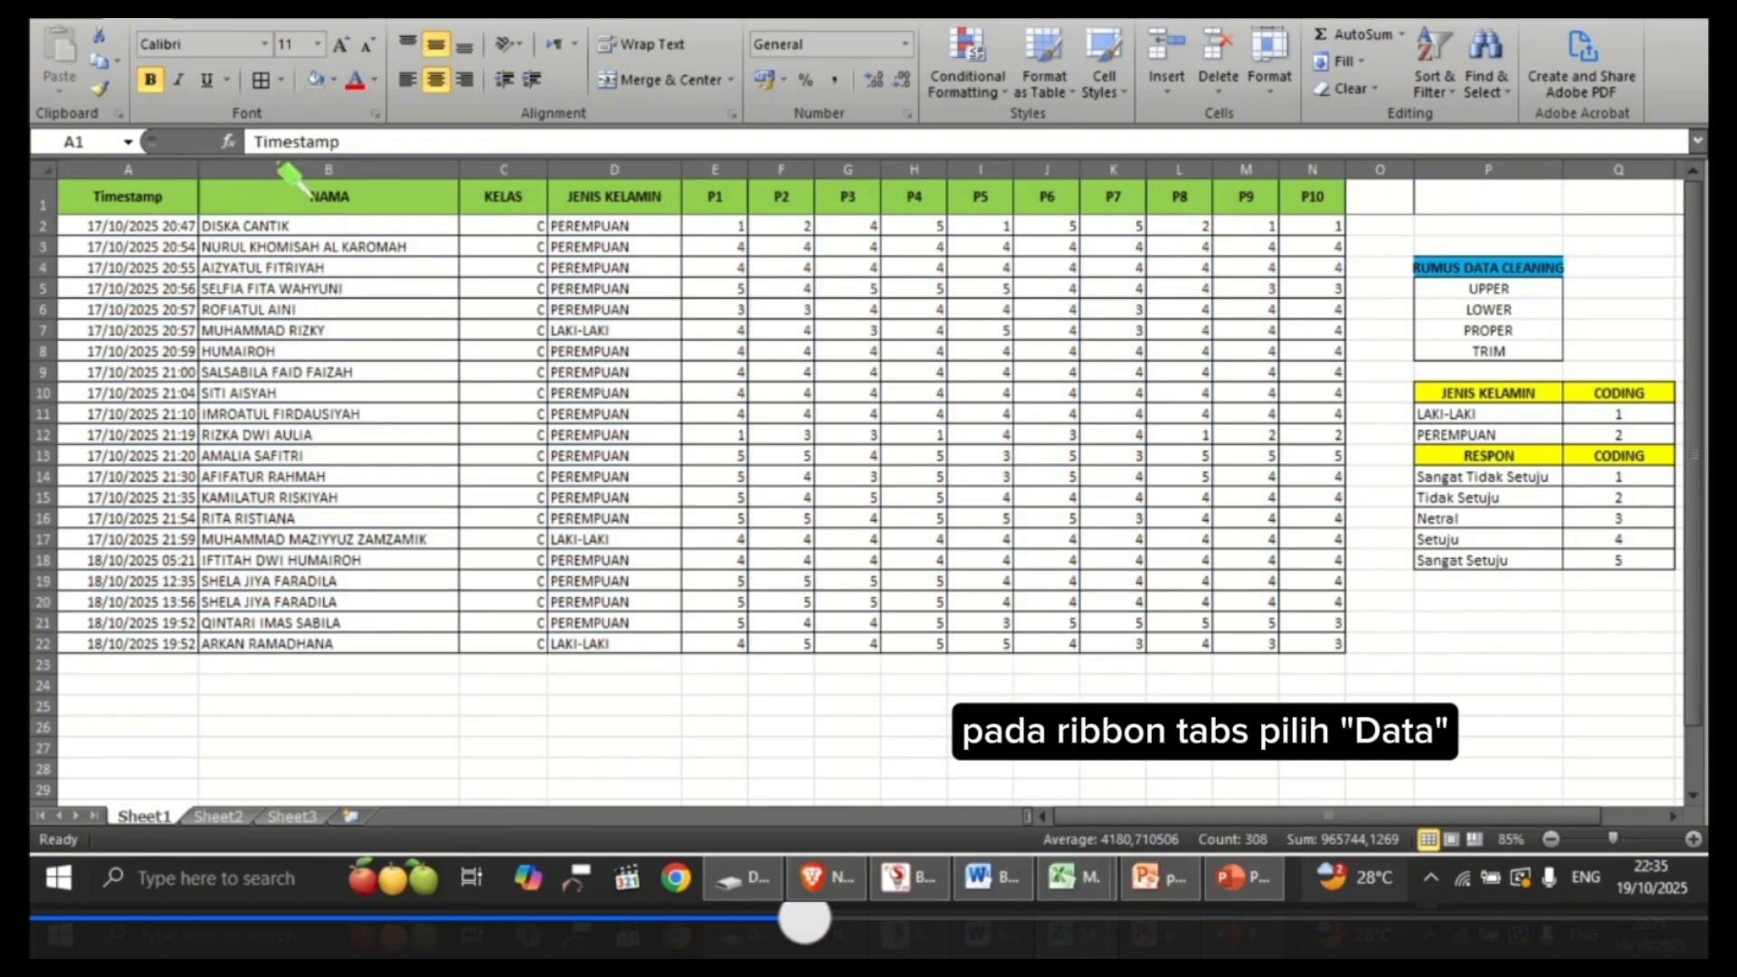
pyautogui.click(184, 184)
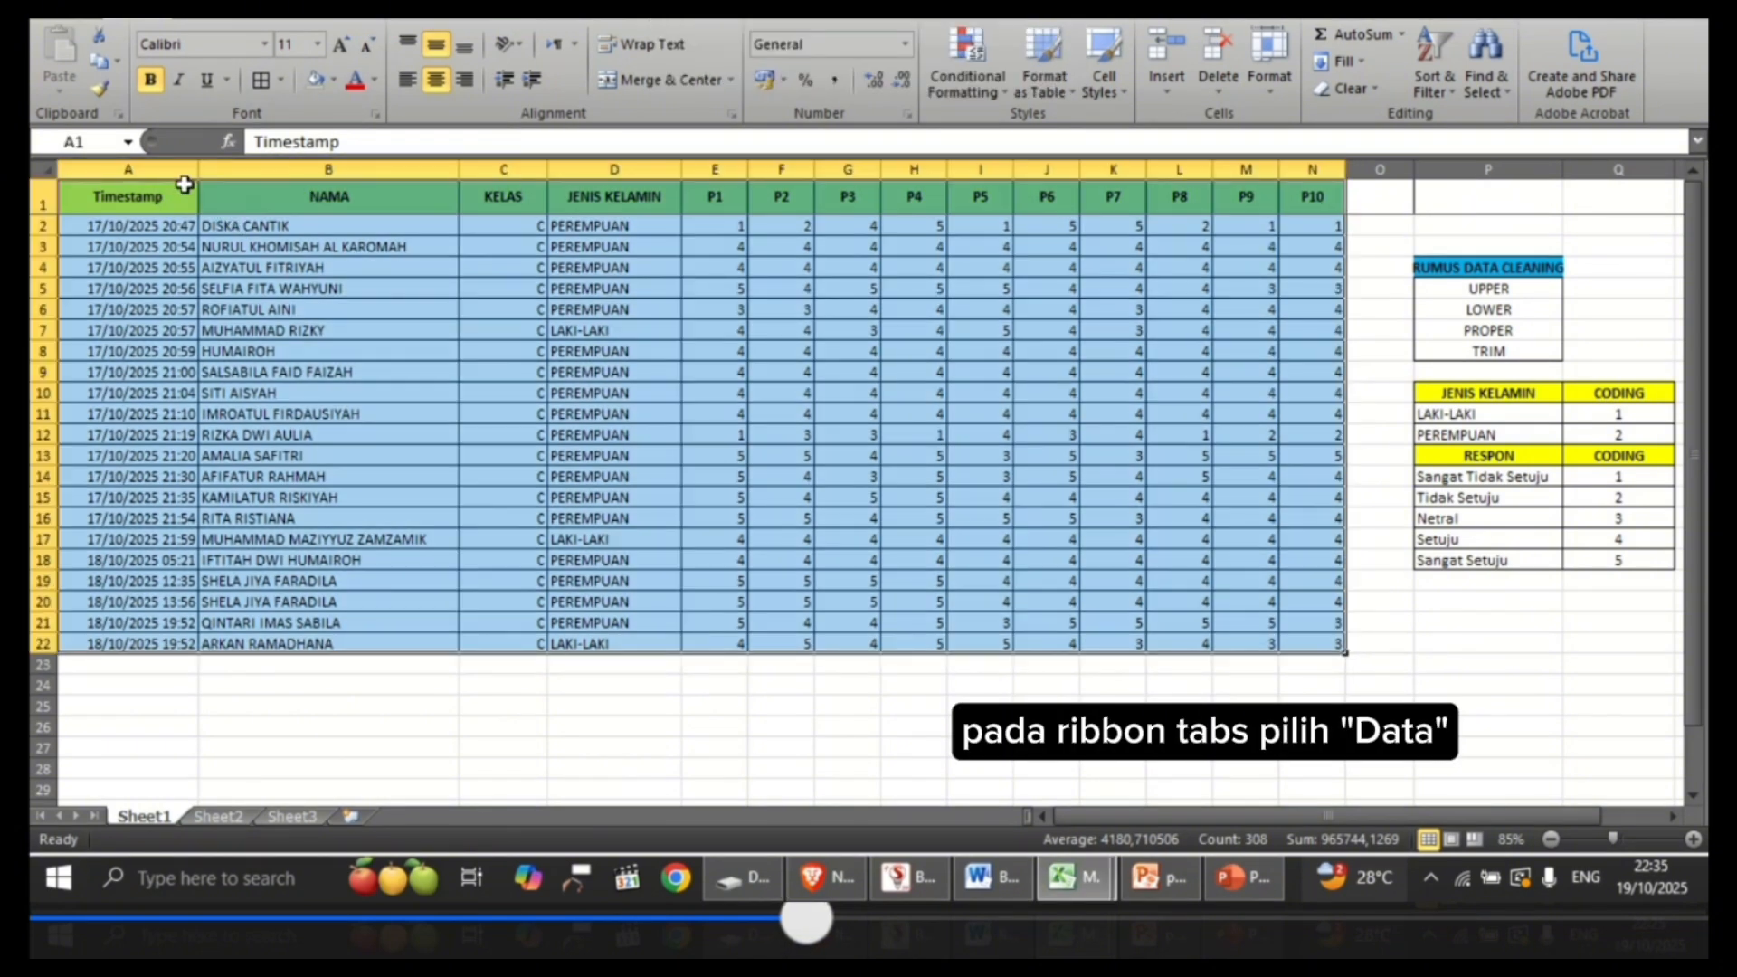
pyautogui.click(503, 22)
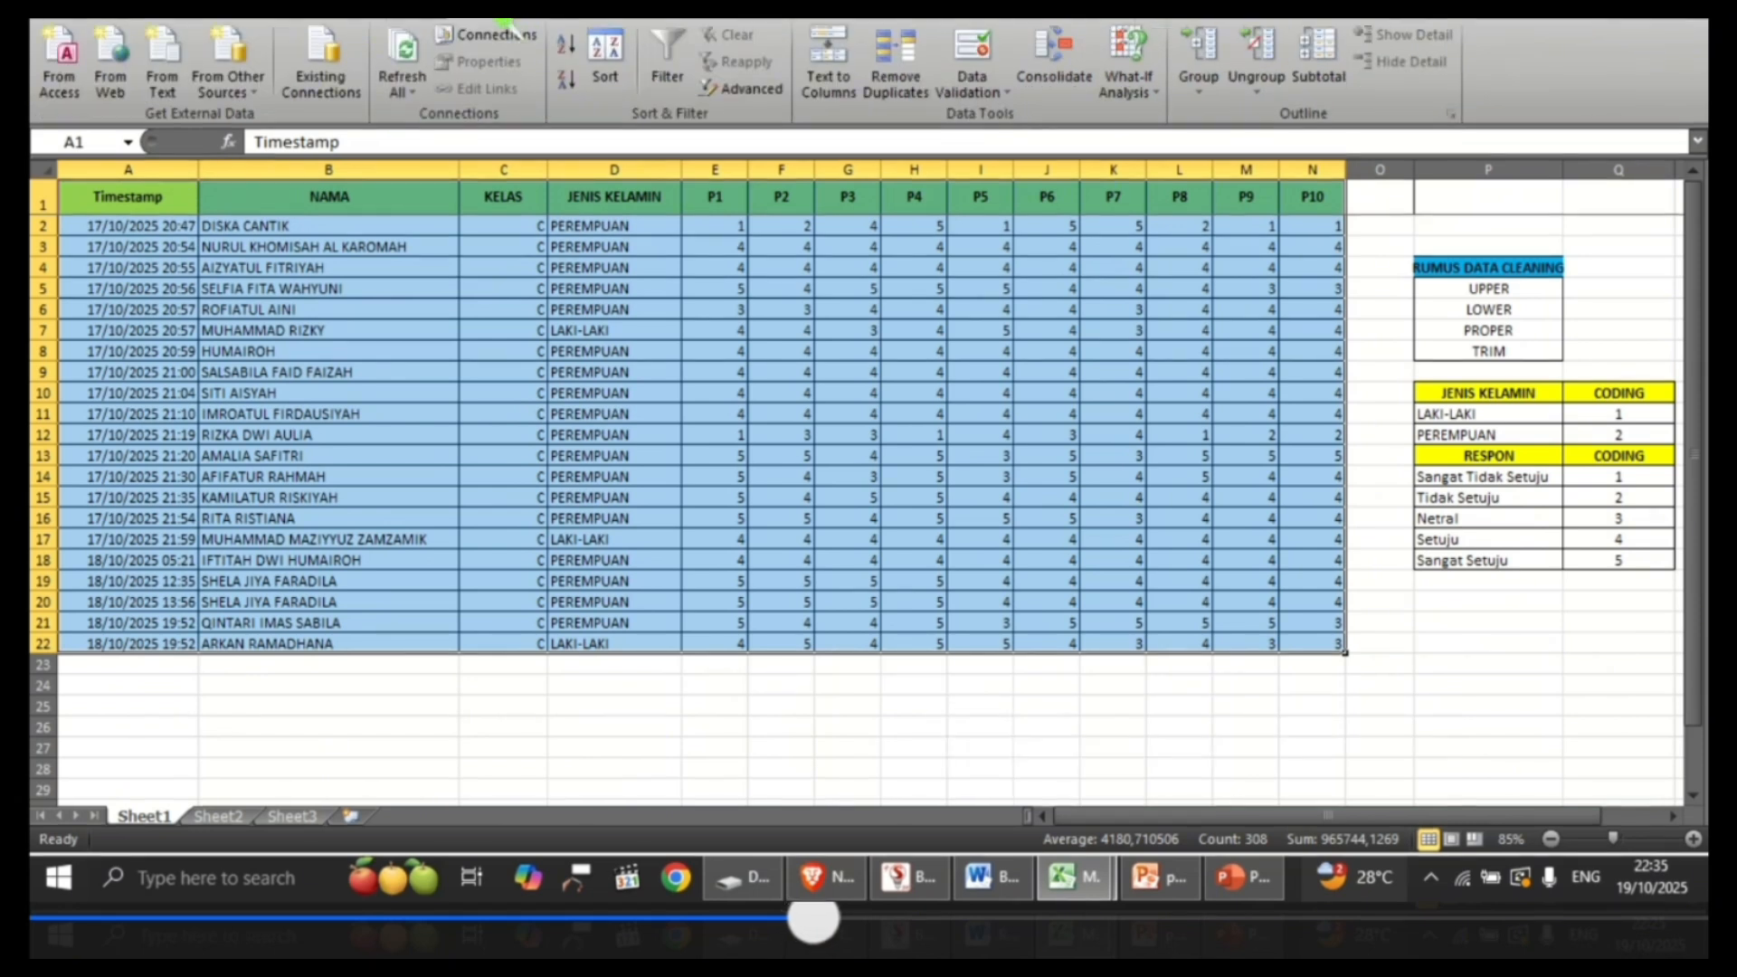
pyautogui.click(924, 71)
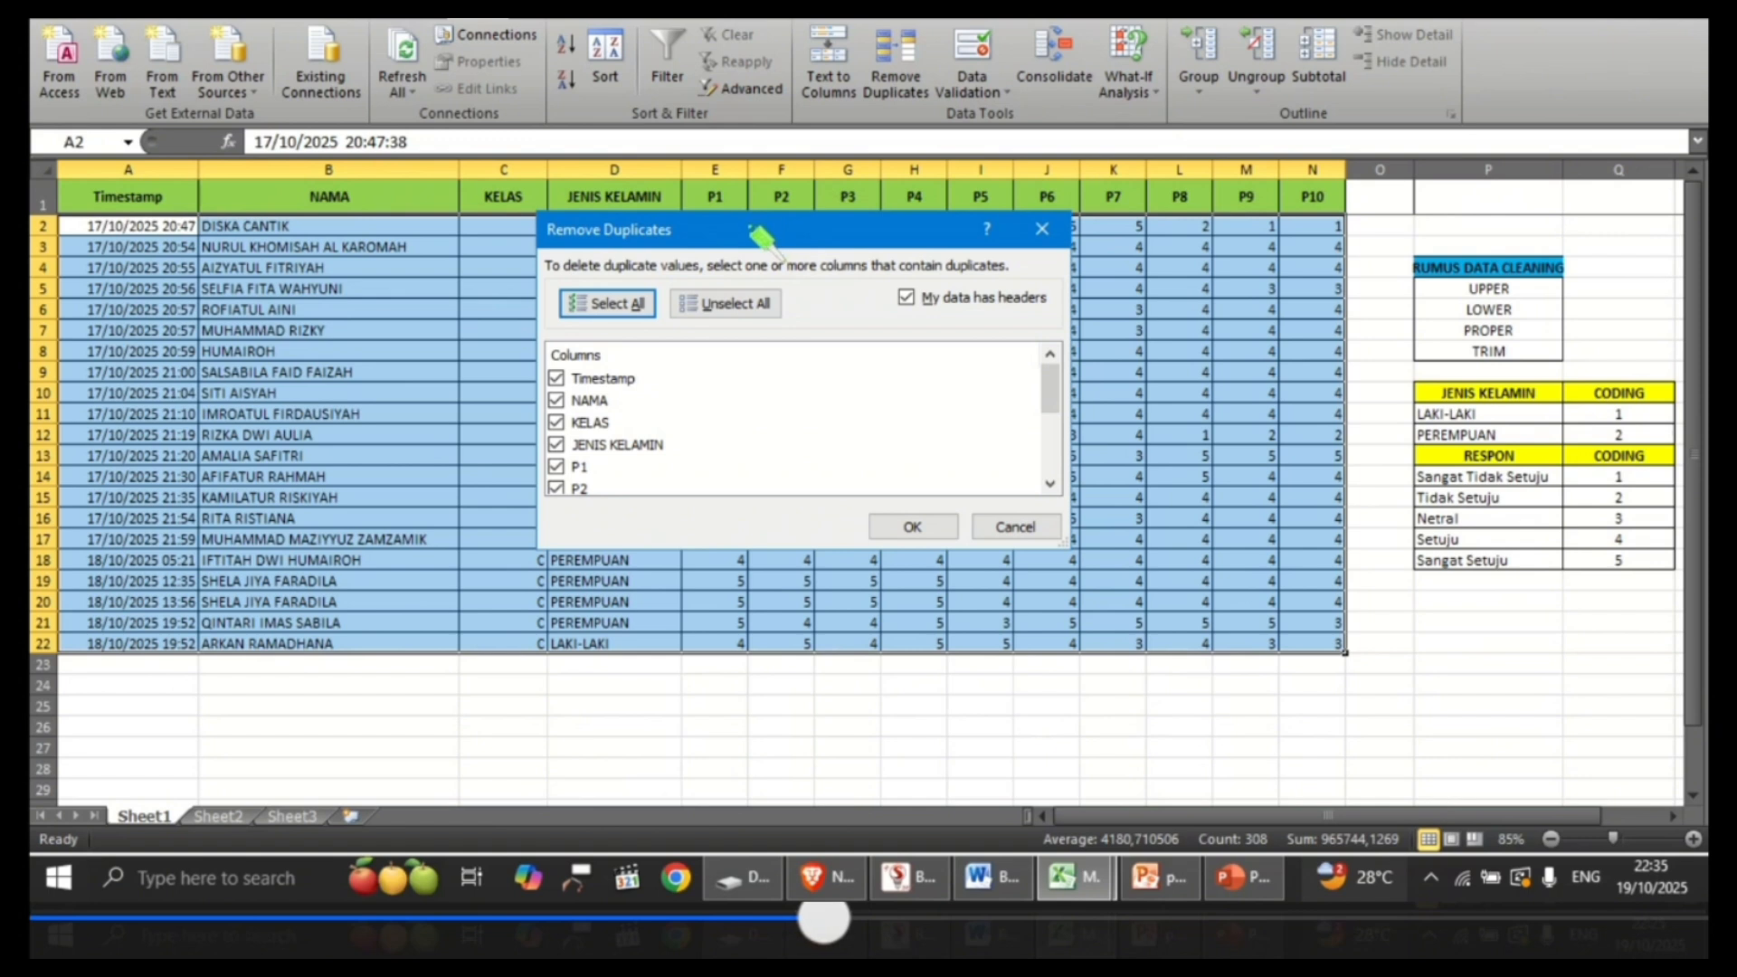
pyautogui.moveTo(769, 245); pyautogui.dragTo(899, 252)
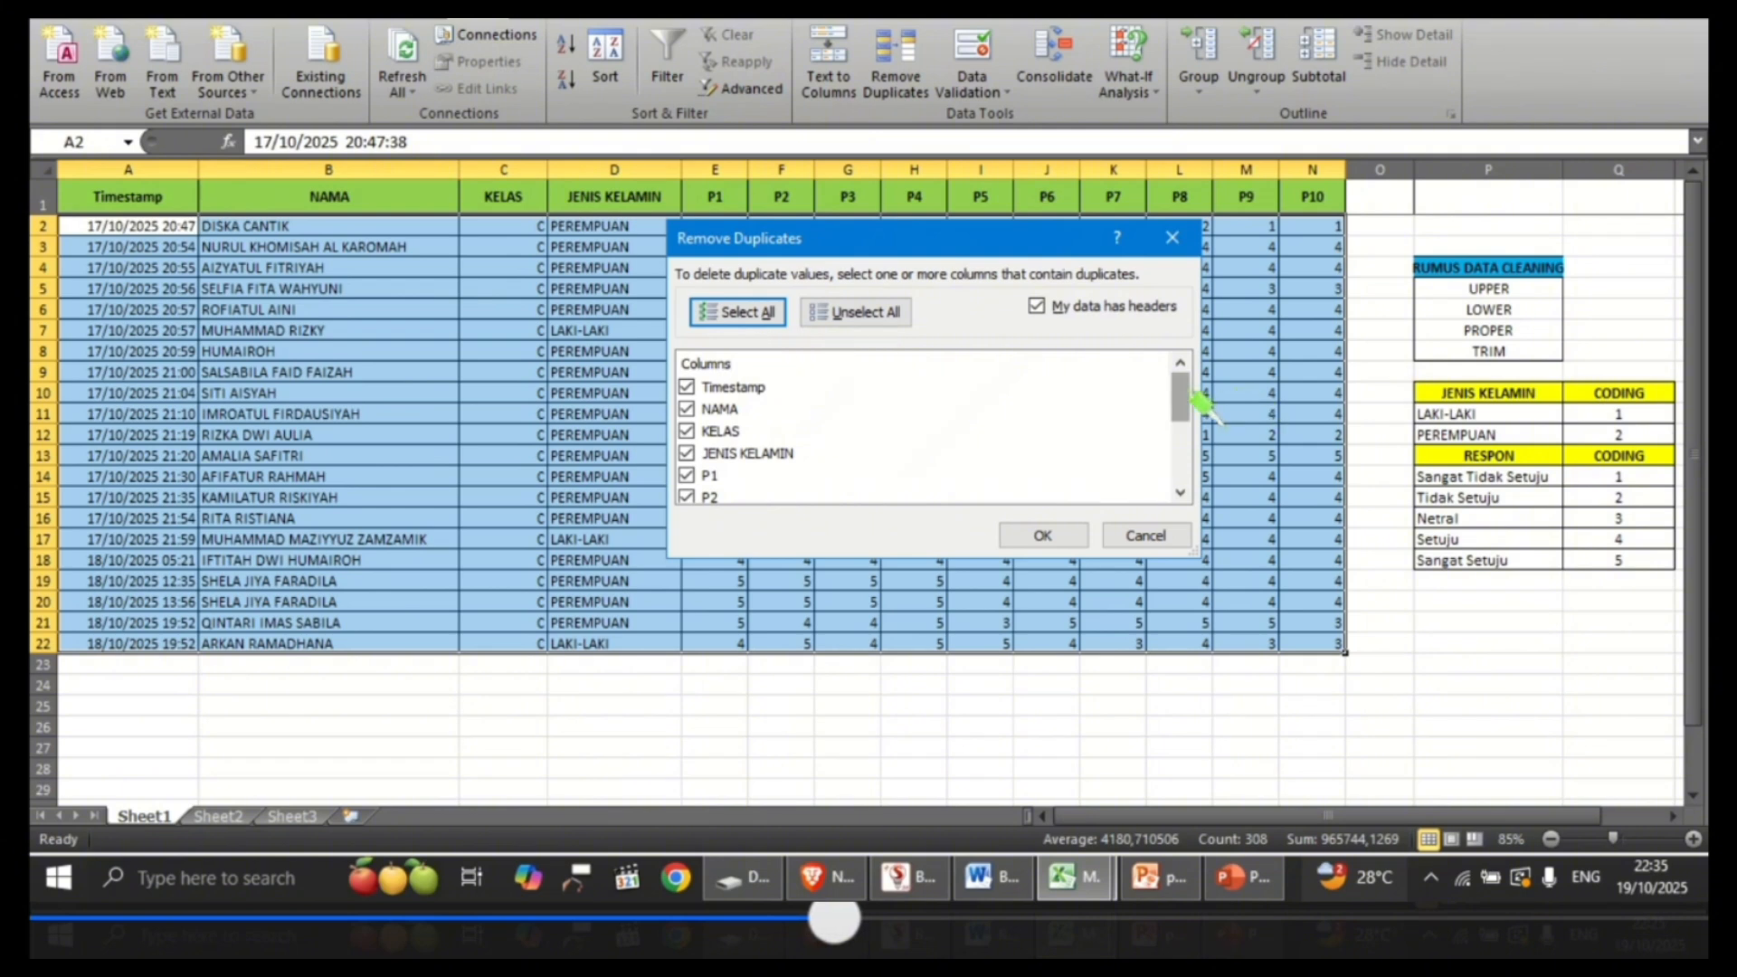
# Step: Exclude every column from the duplicate check, look through the column list, and include all columns again
pyautogui.scroll(-3, 1202, 400)
pyautogui.scroll(3, 1201, 399)
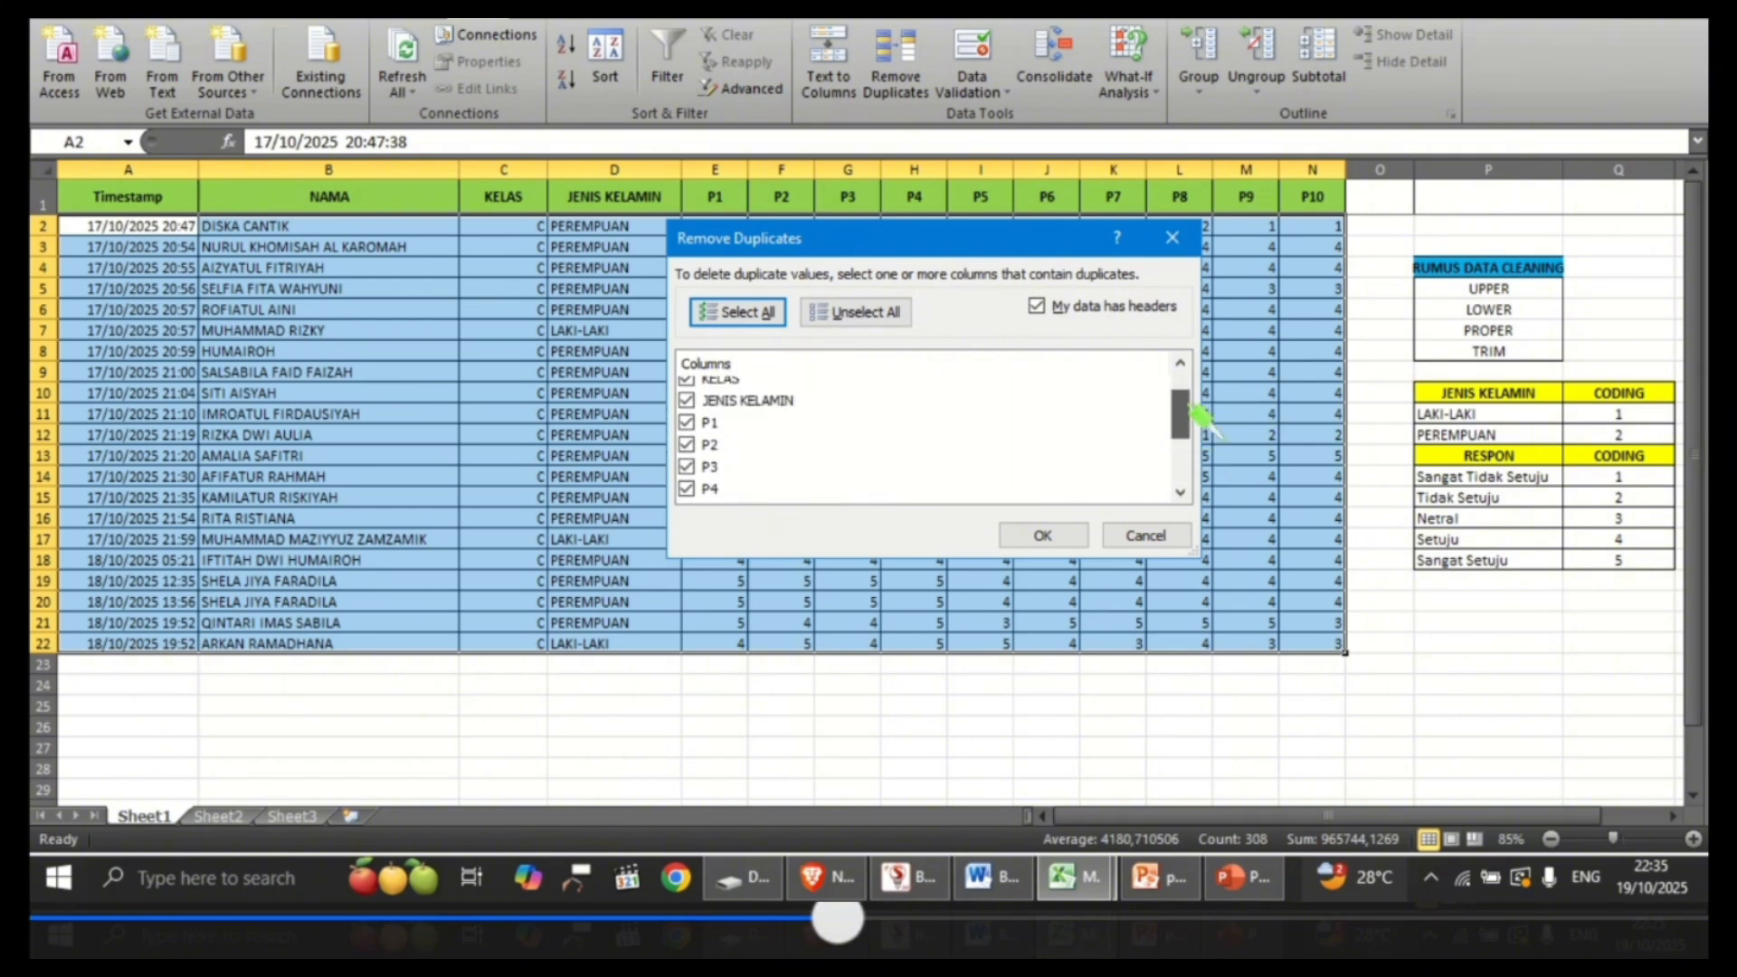
pyautogui.click(900, 322)
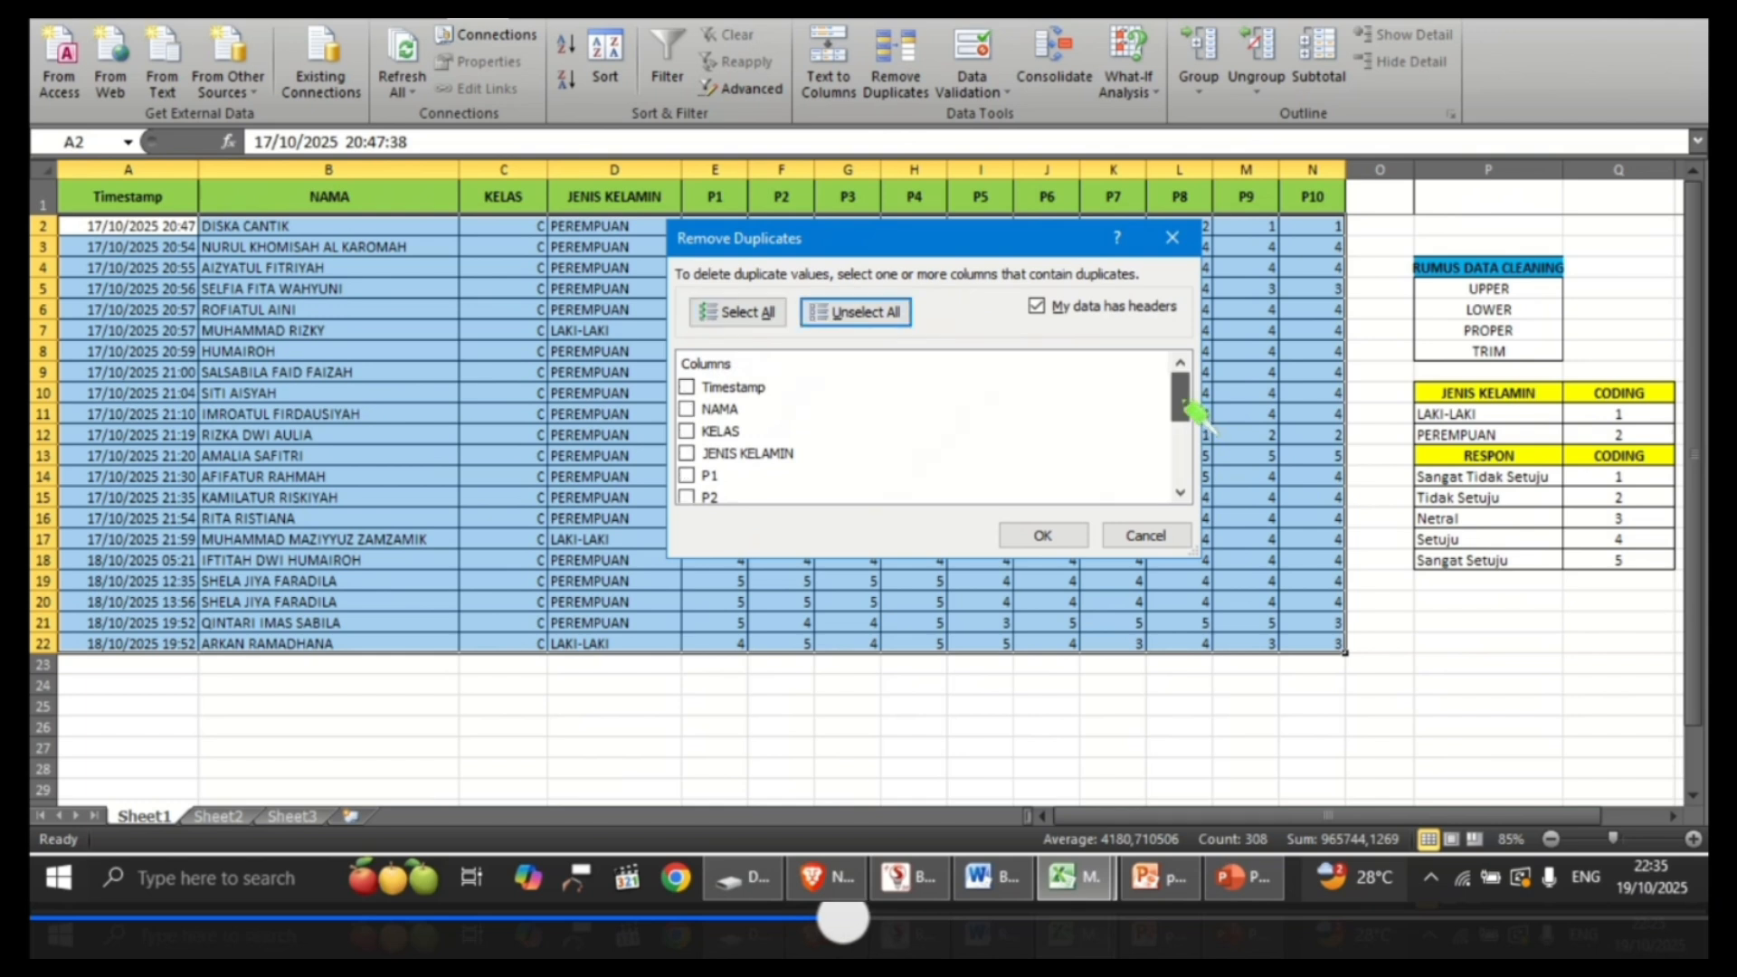
pyautogui.scroll(-1, 1201, 426)
pyautogui.scroll(-2, 1202, 438)
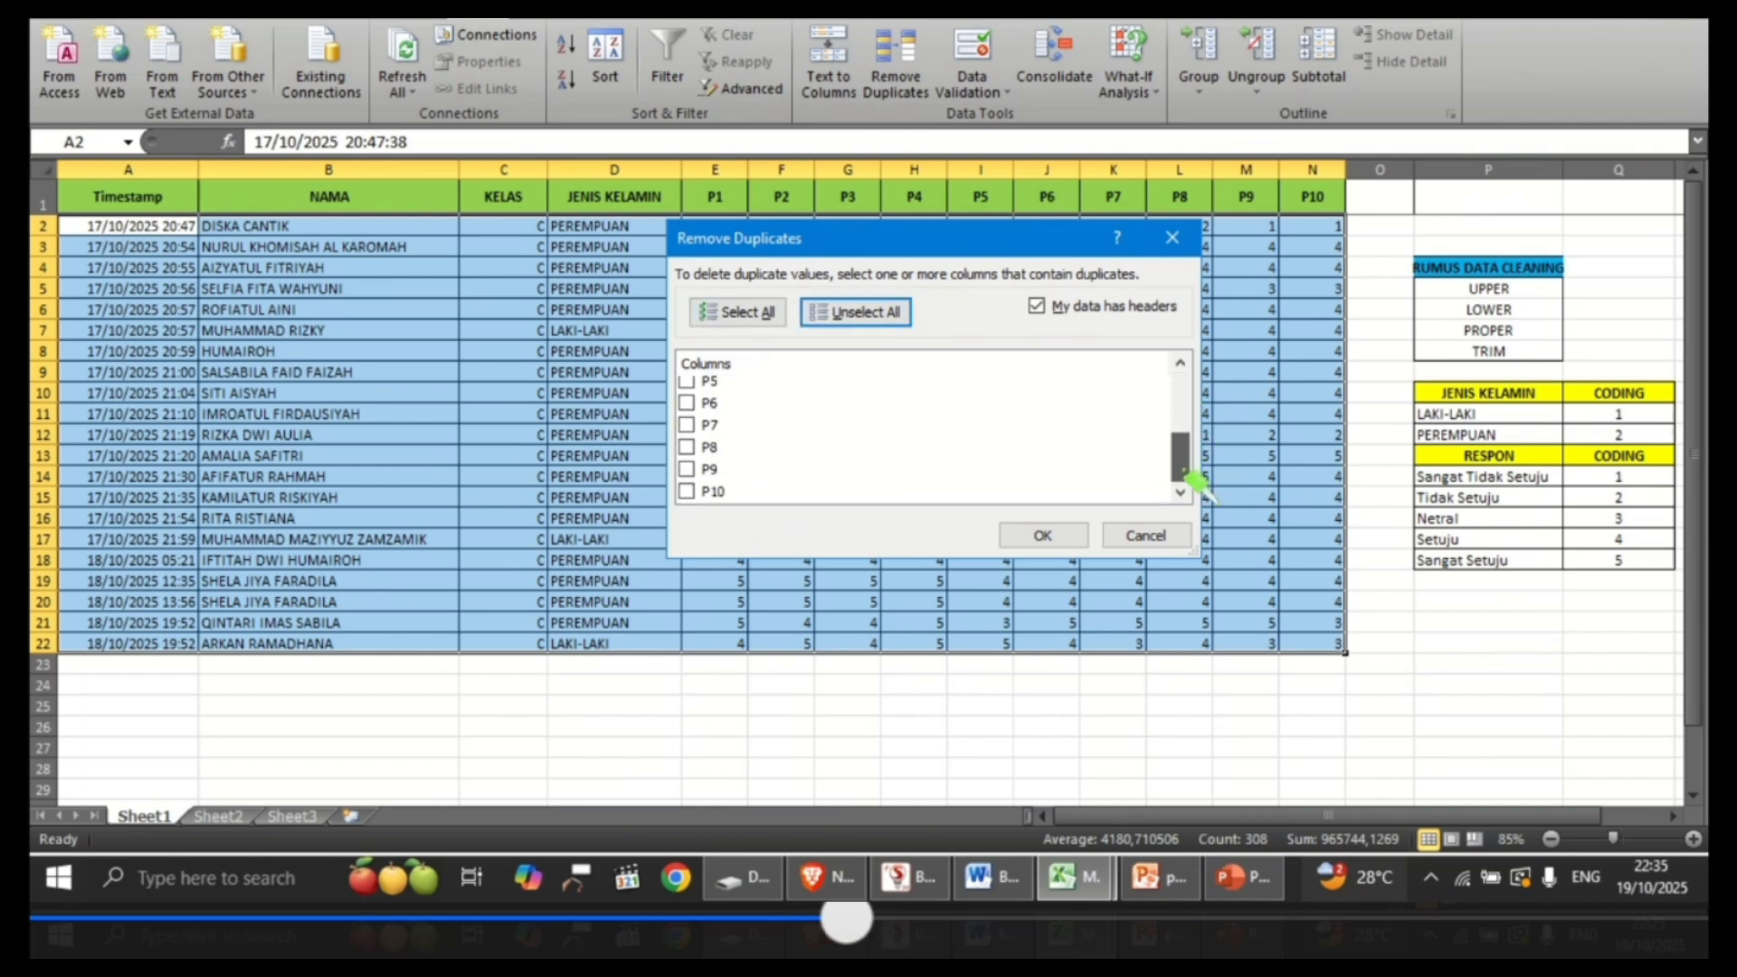
pyautogui.scroll(2, 1201, 438)
pyautogui.scroll(2, 1194, 427)
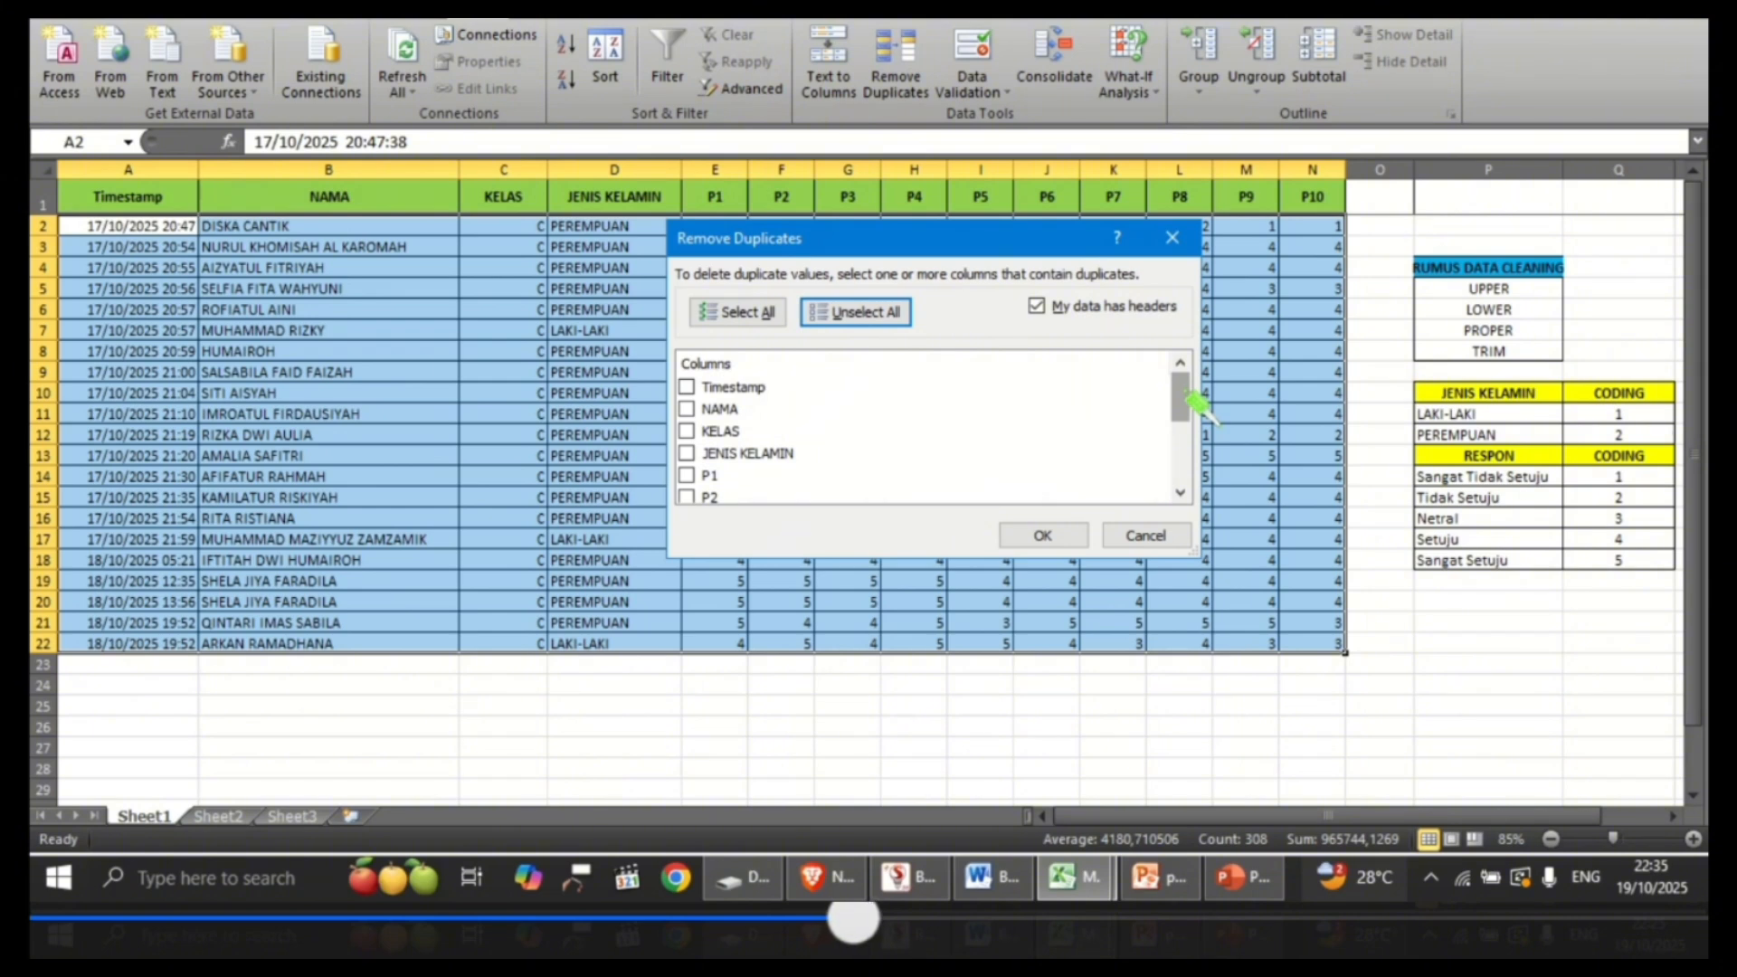
pyautogui.click(764, 319)
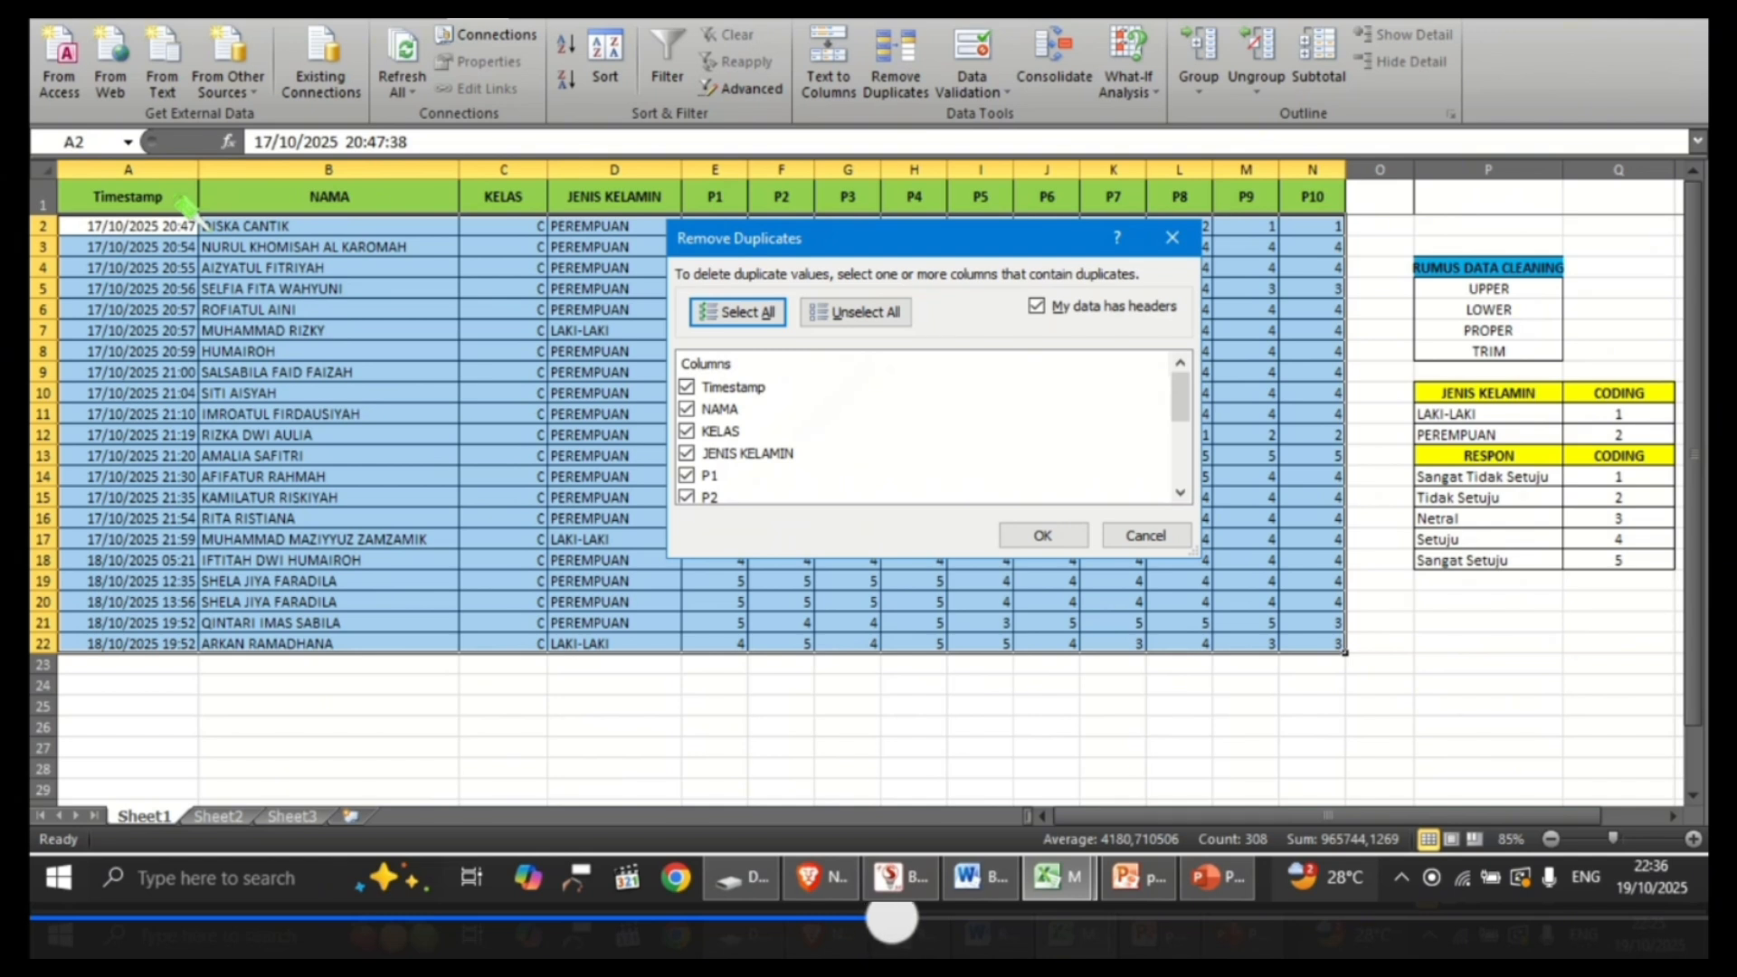
# Step: Remove the duplicate rows by comparing all columns except Timestamp
pyautogui.click(698, 388)
pyautogui.click(703, 389)
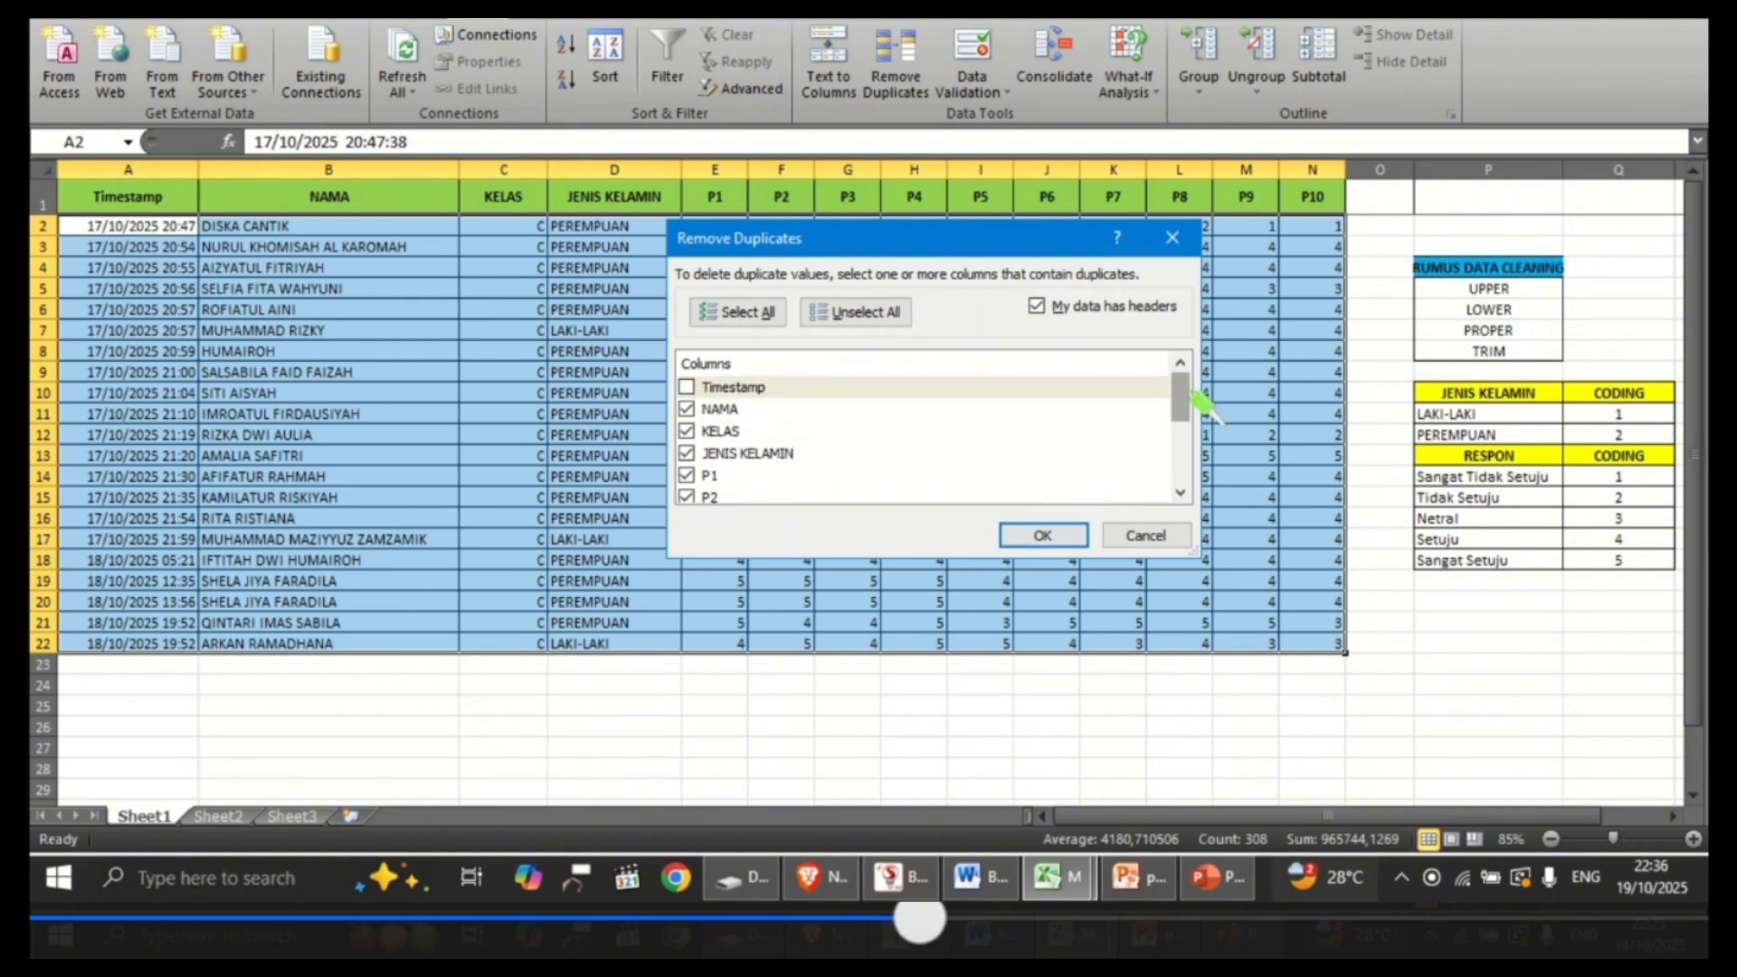
pyautogui.moveTo(1196, 401)
pyautogui.mouseDown()
pyautogui.moveTo(1196, 480)
pyautogui.moveTo(1190, 393)
pyautogui.mouseUp()
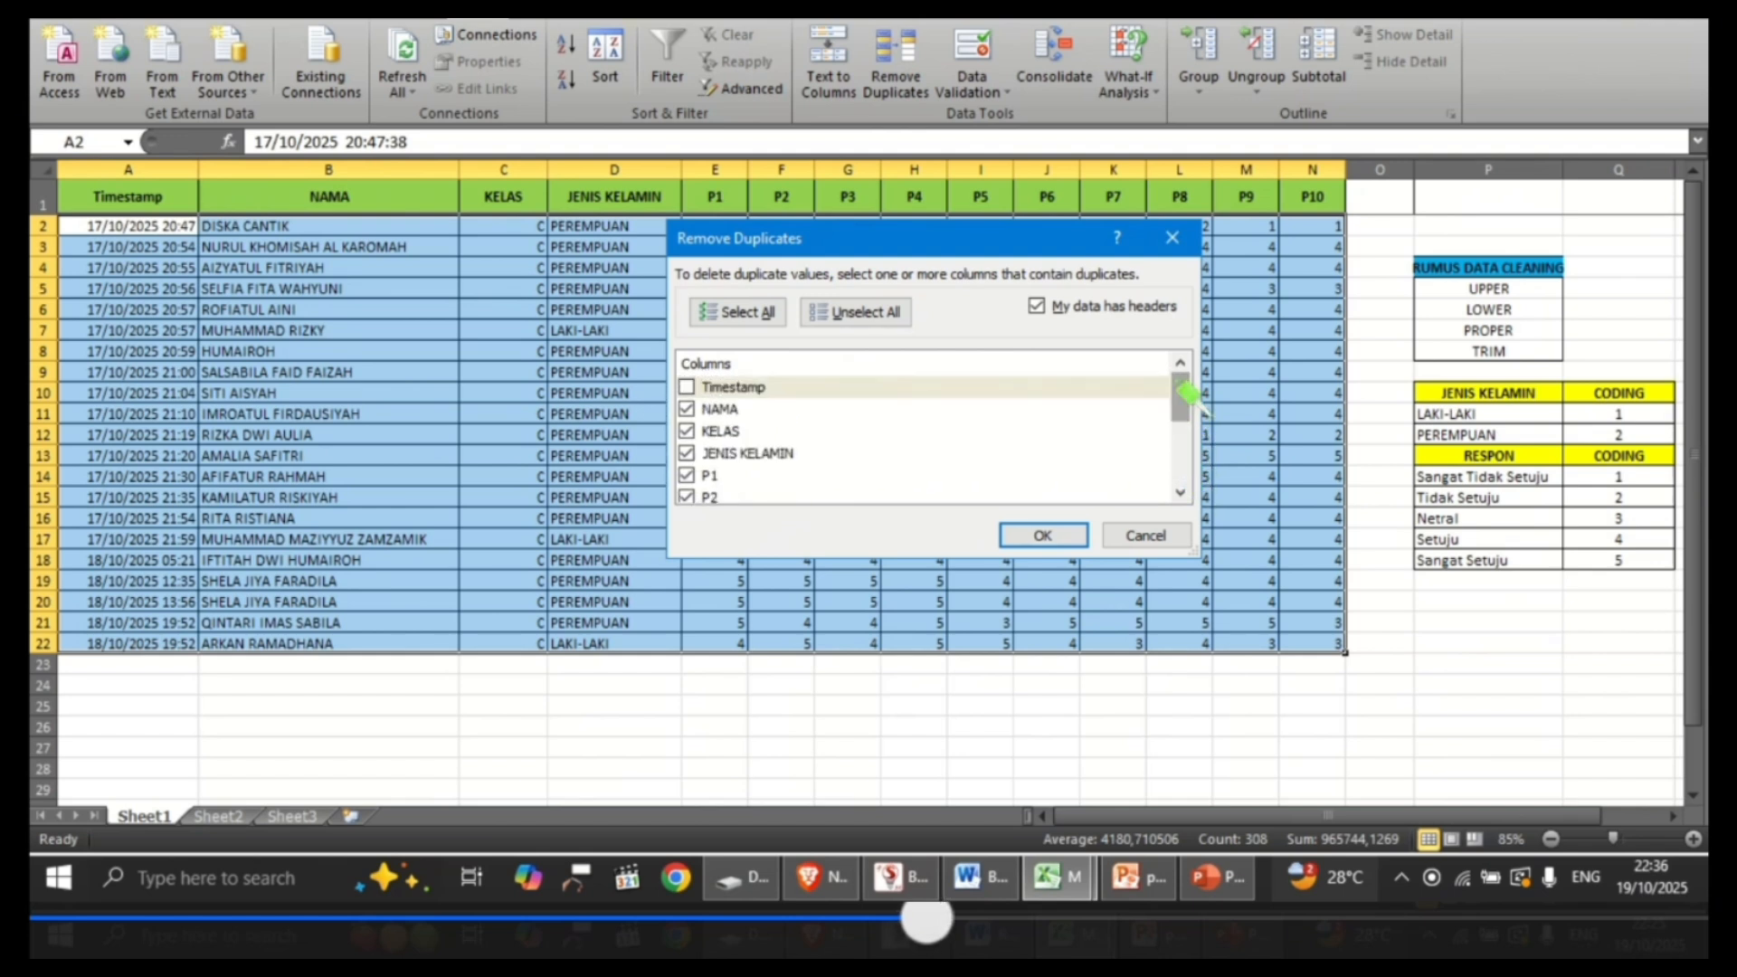
pyautogui.click(1037, 534)
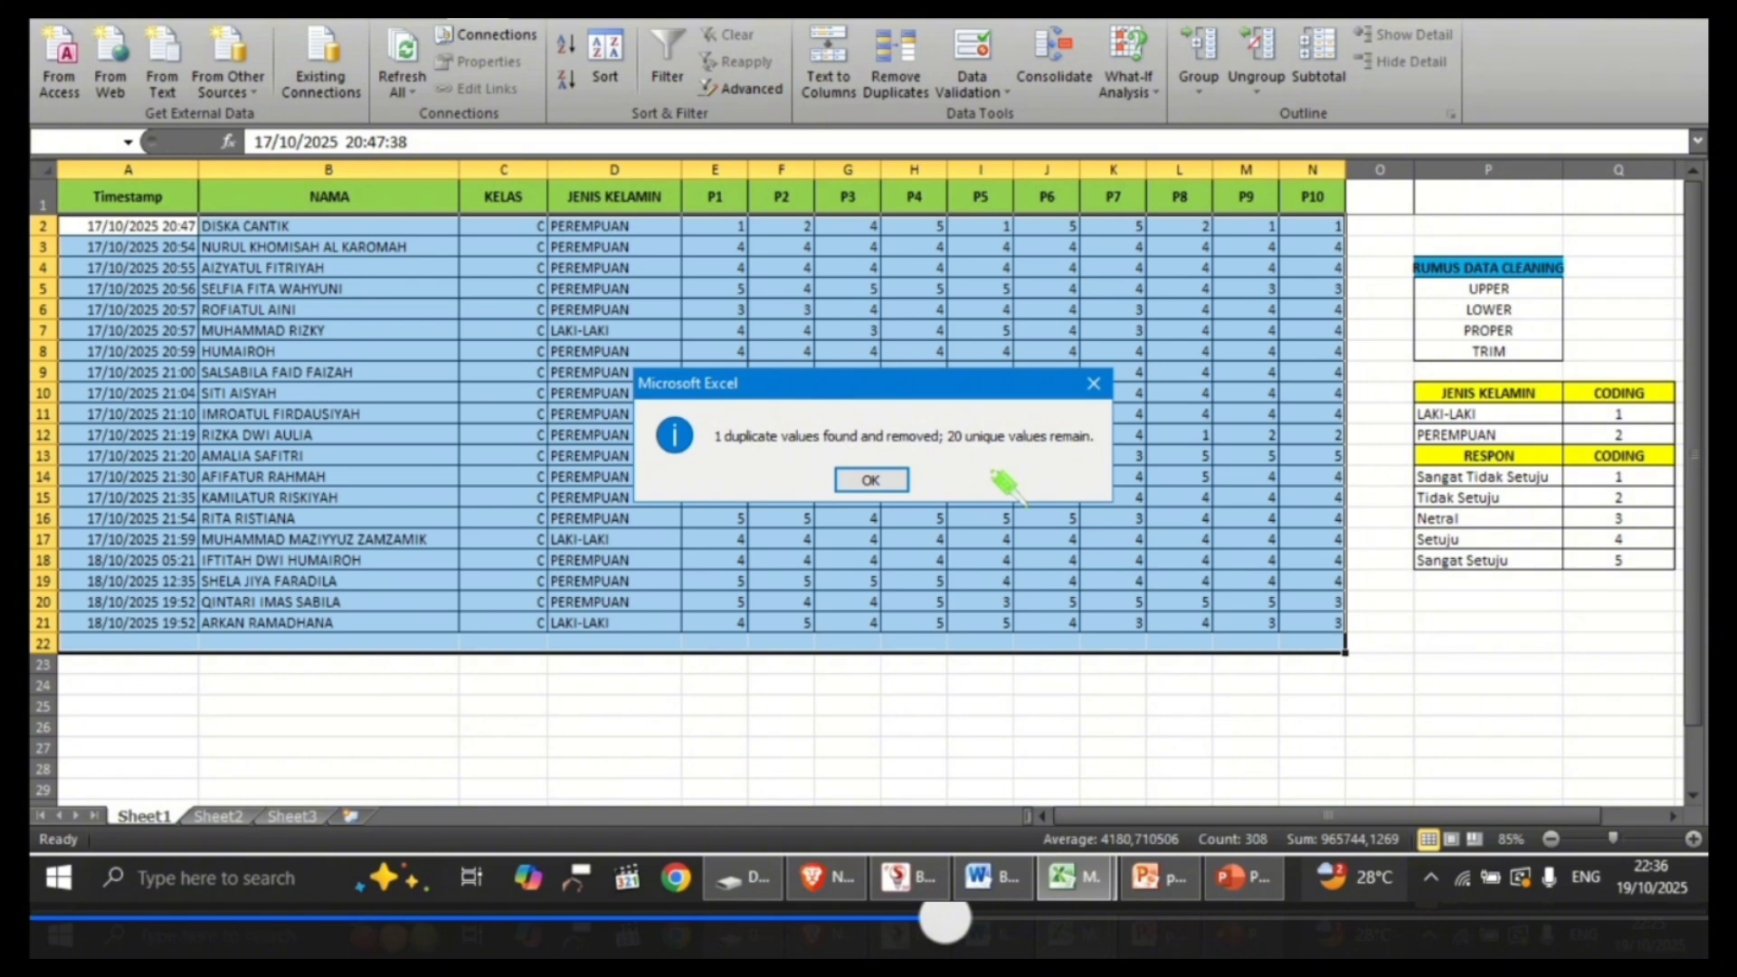
pyautogui.click(871, 480)
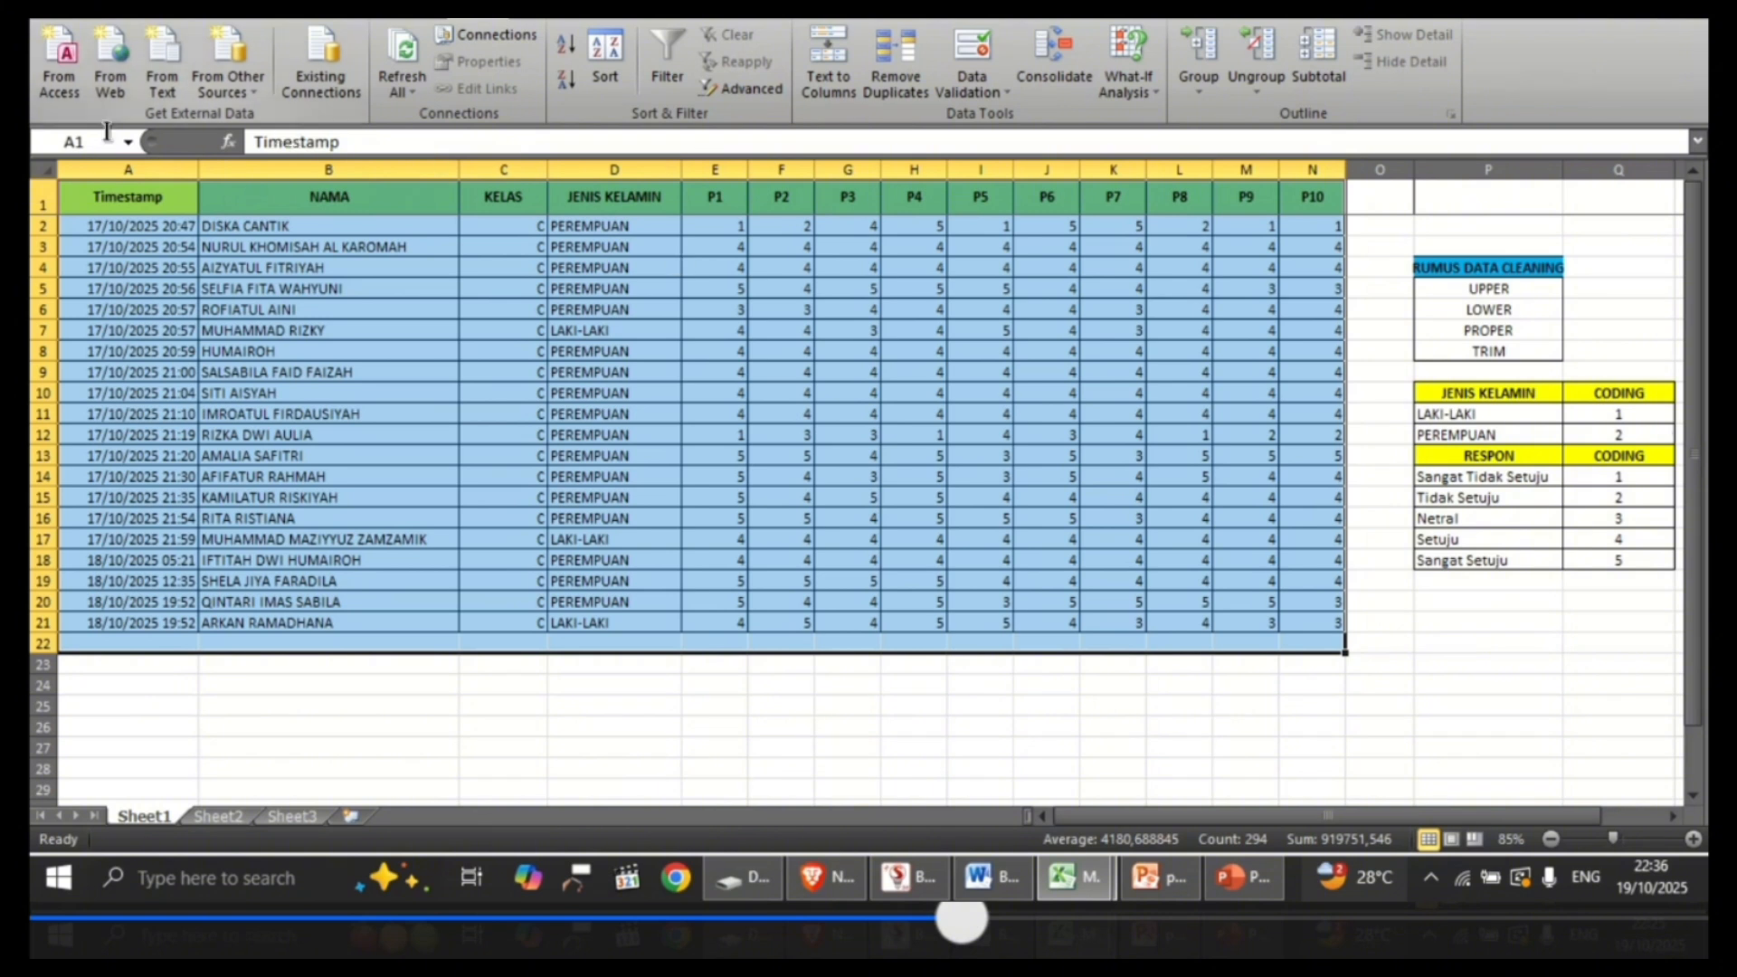
# Step: Examine the remaining response rows and the JENIS KELAMIN coding table for LAKI-LAKI and PEREMPUAN
pyautogui.click(75, 624)
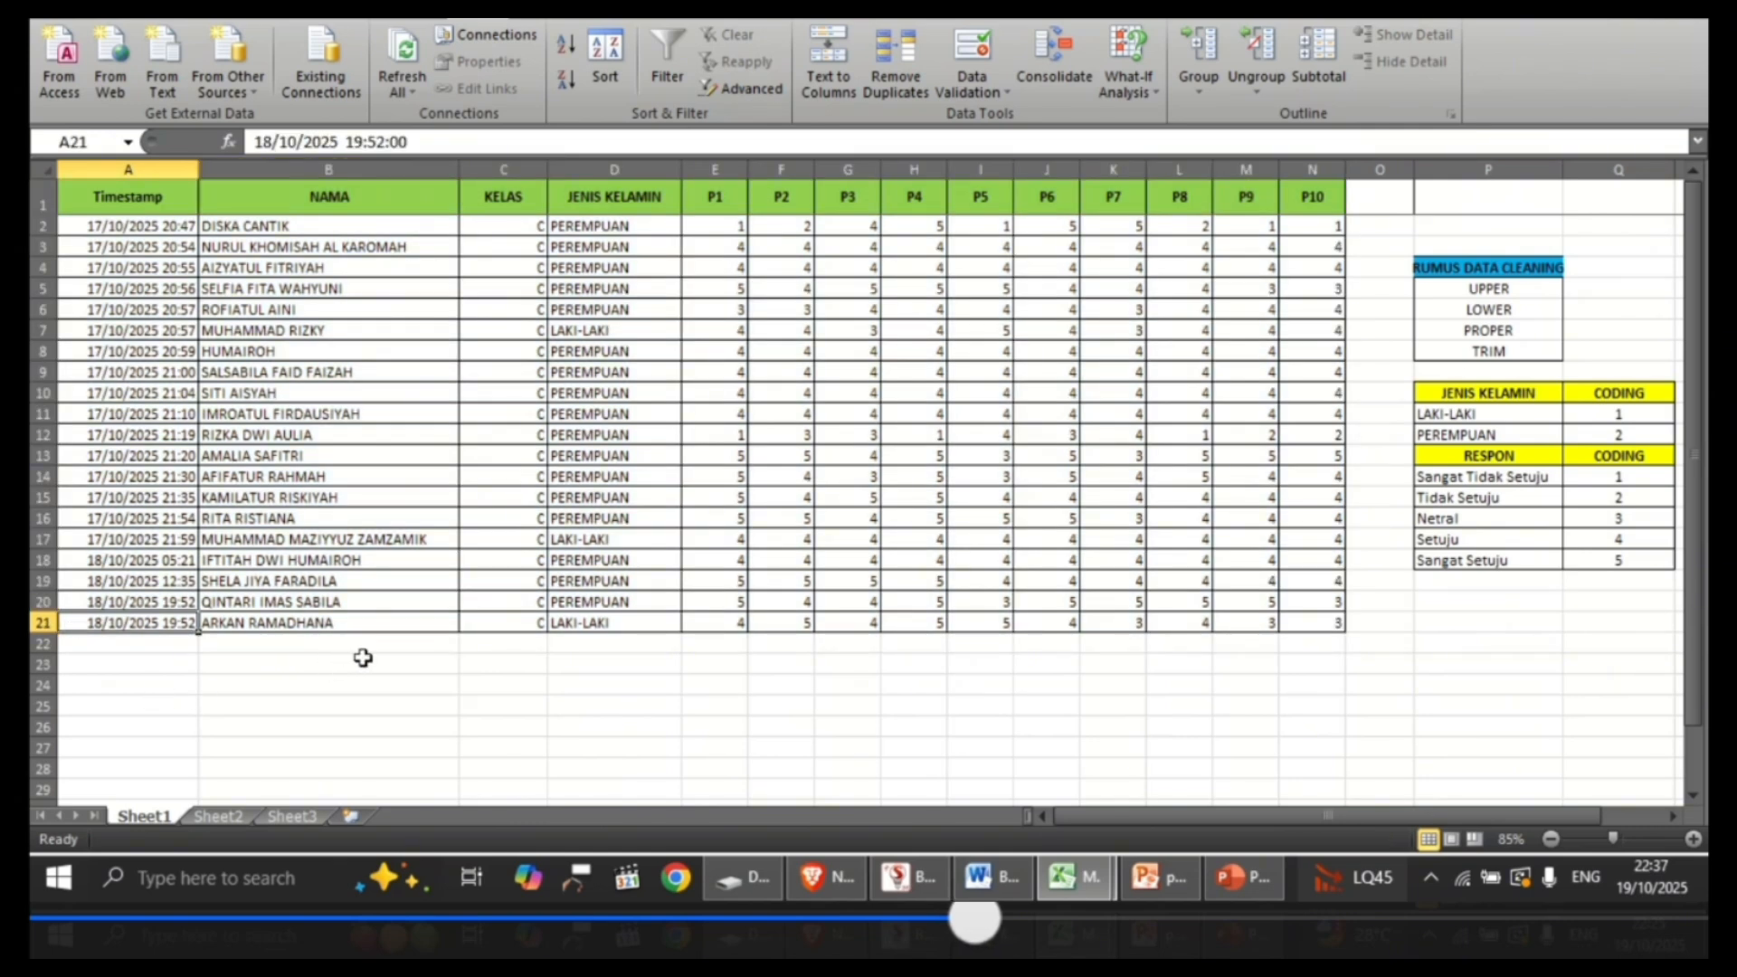
pyautogui.click(362, 657)
pyautogui.click(535, 680)
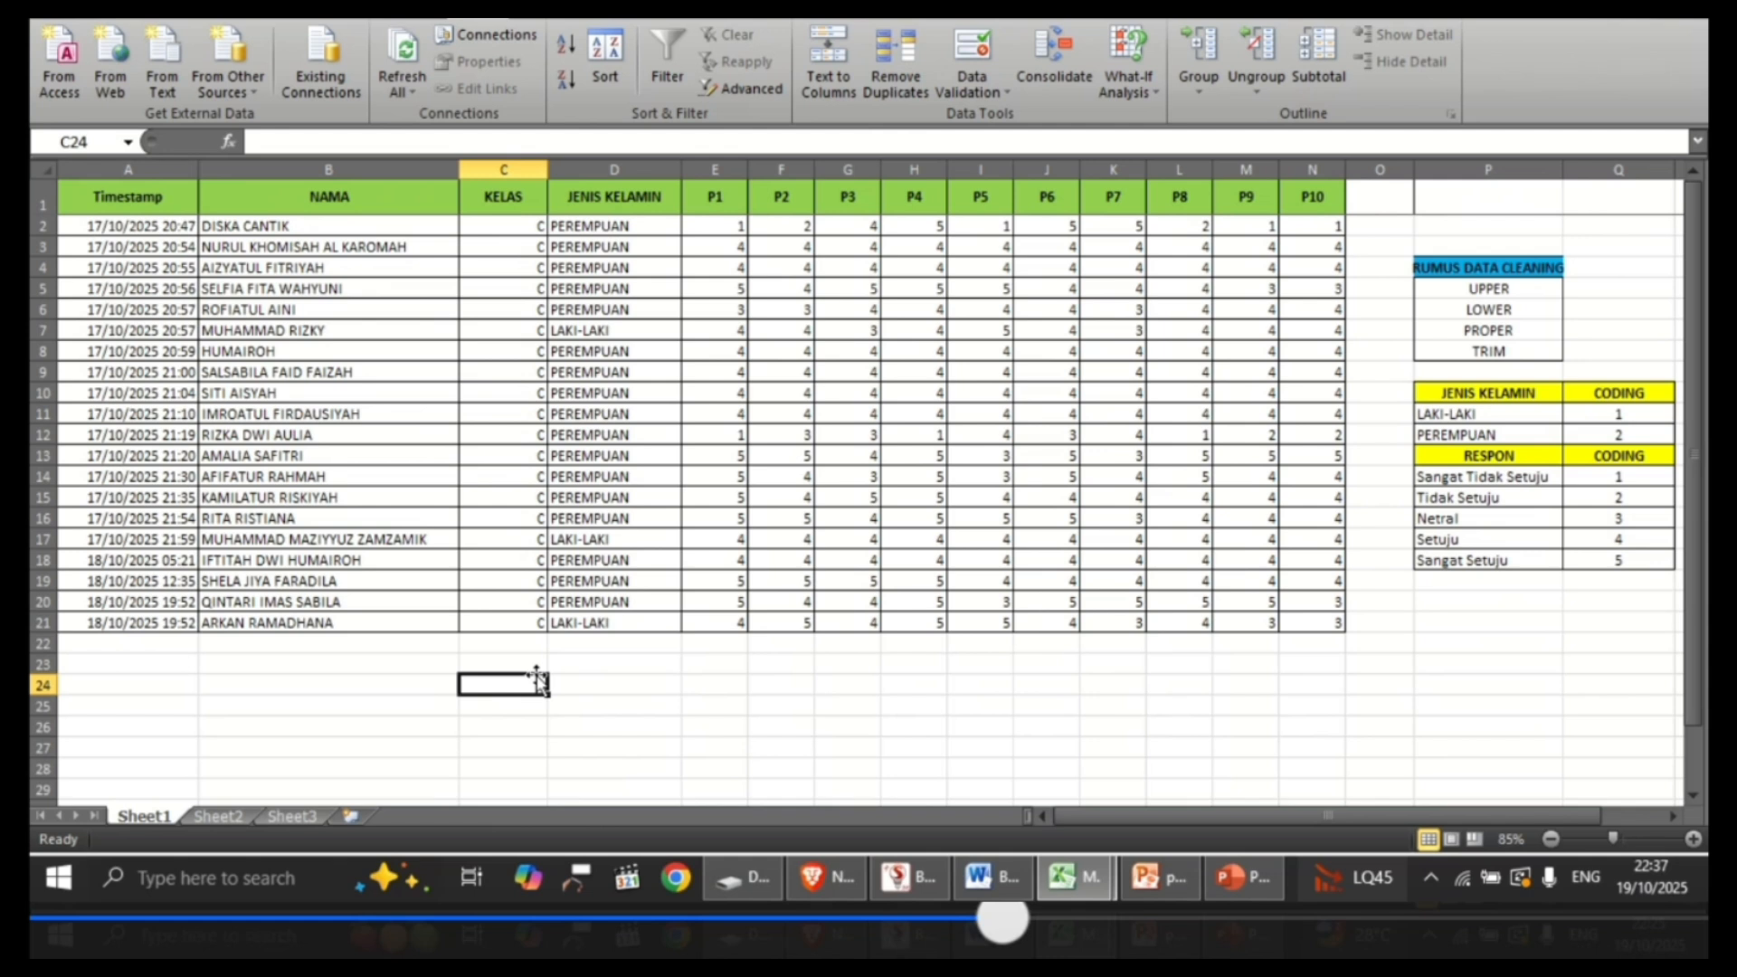
pyautogui.click(655, 213)
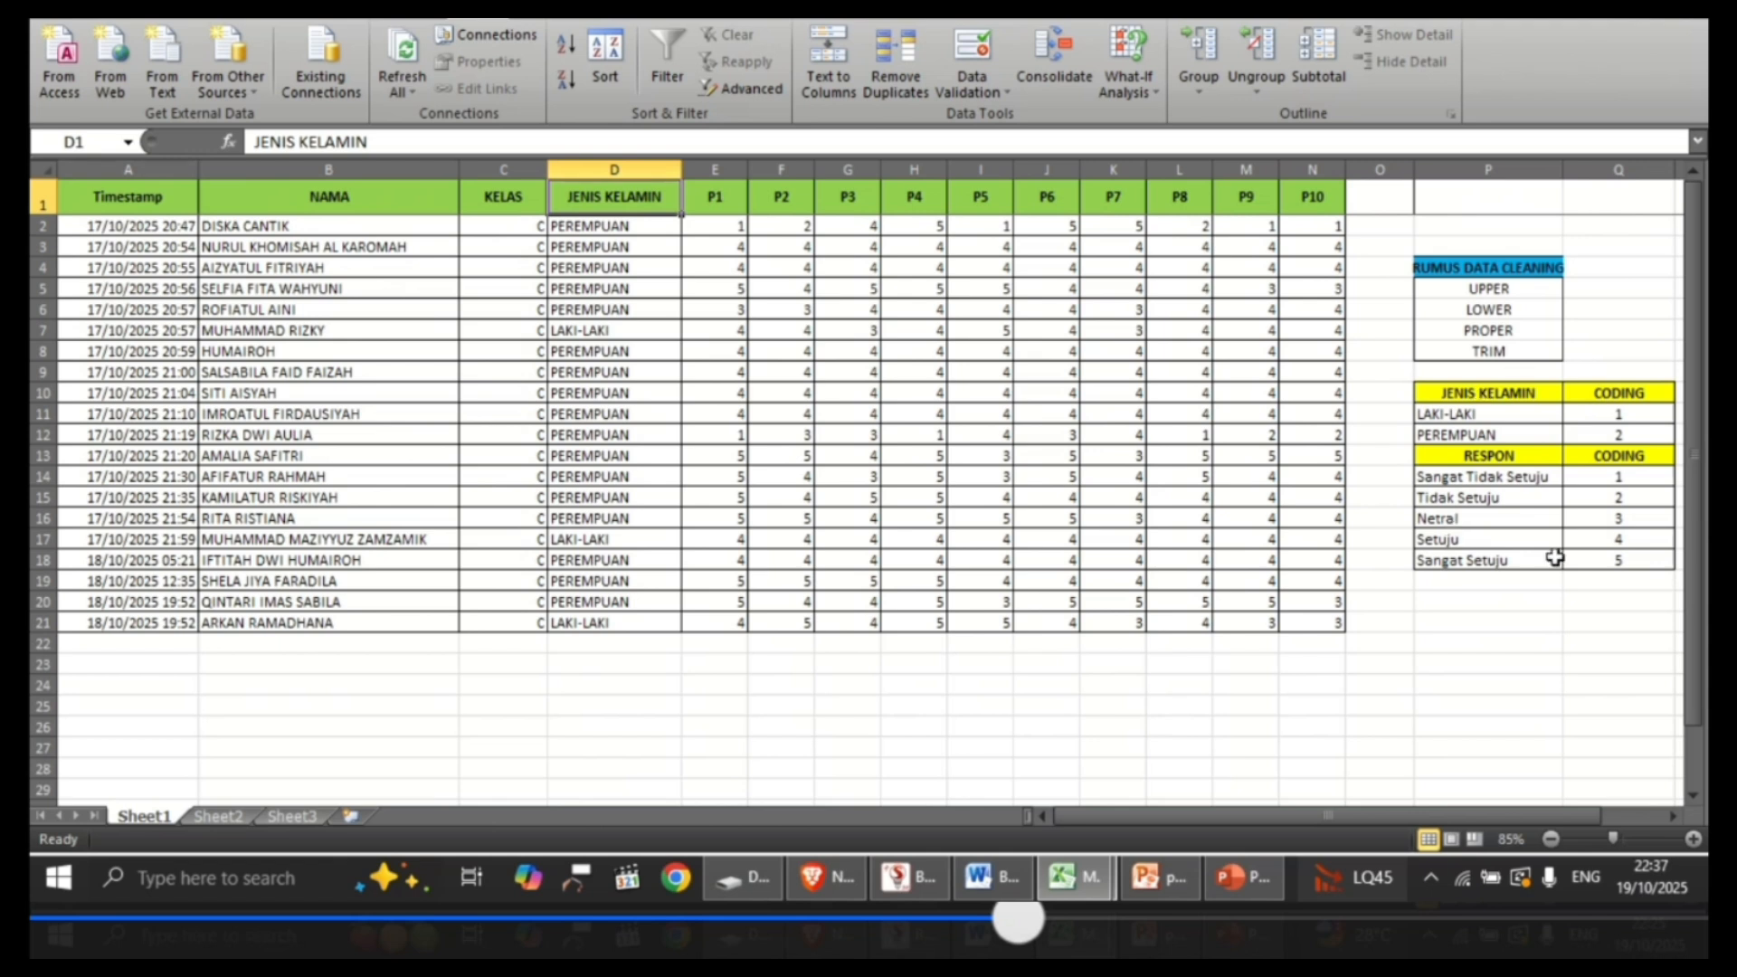
pyautogui.click(1494, 414)
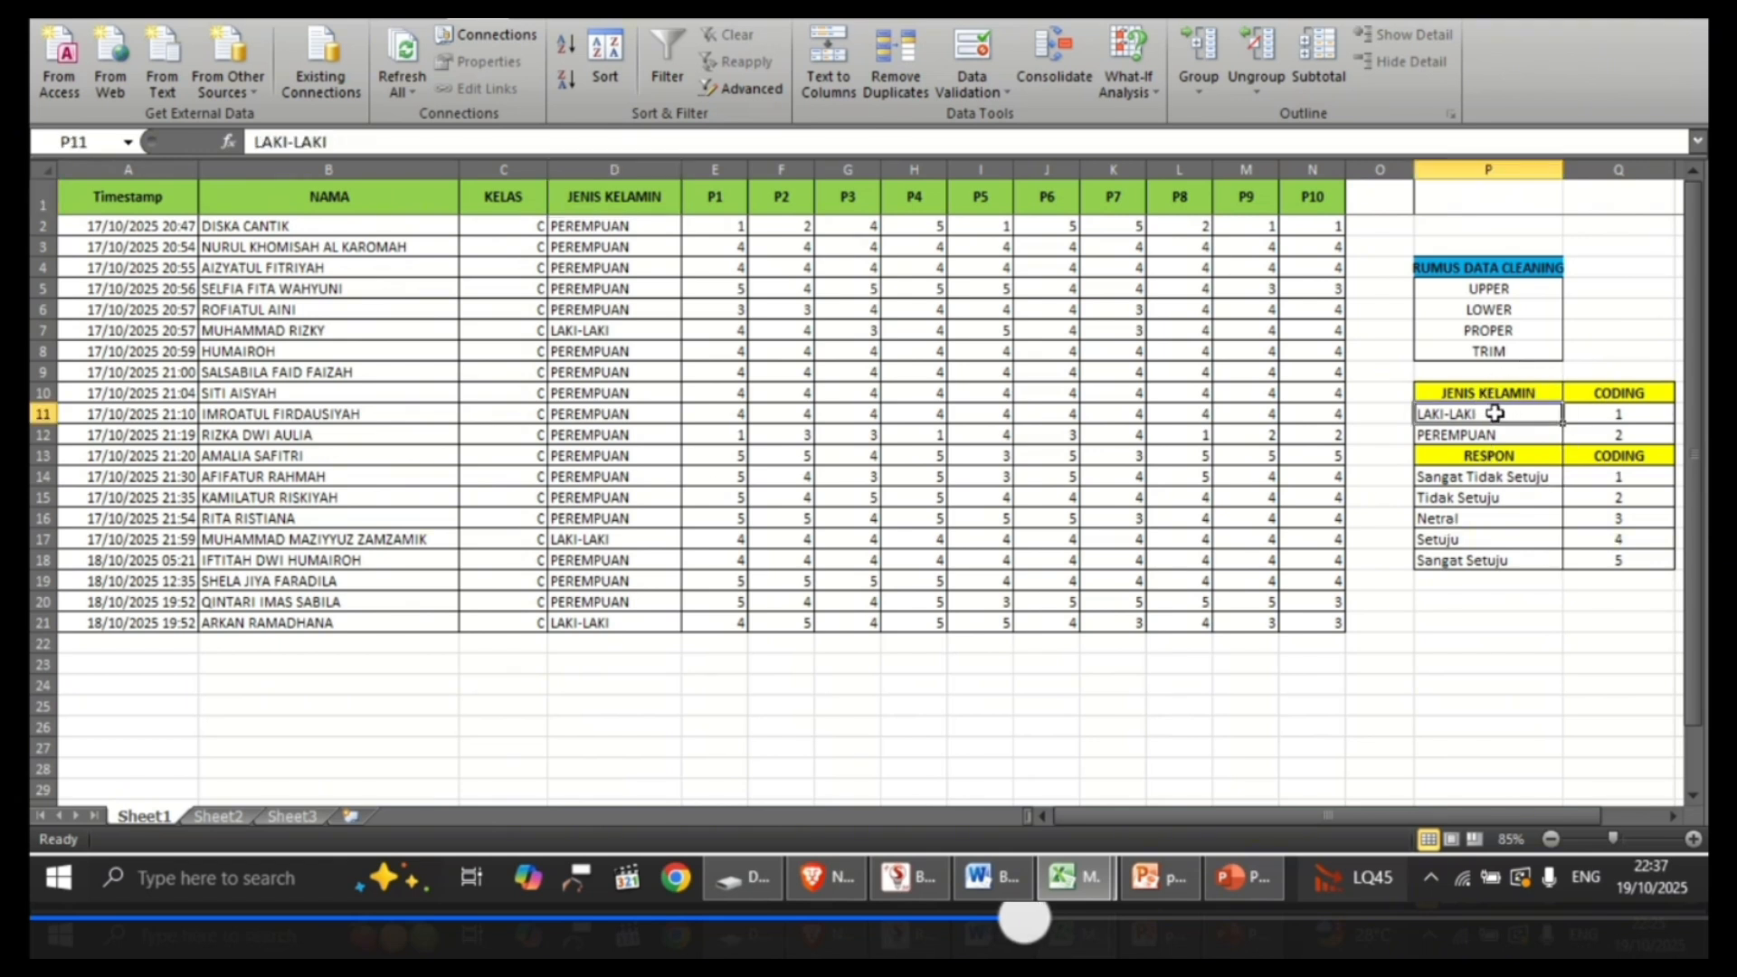
pyautogui.click(1655, 416)
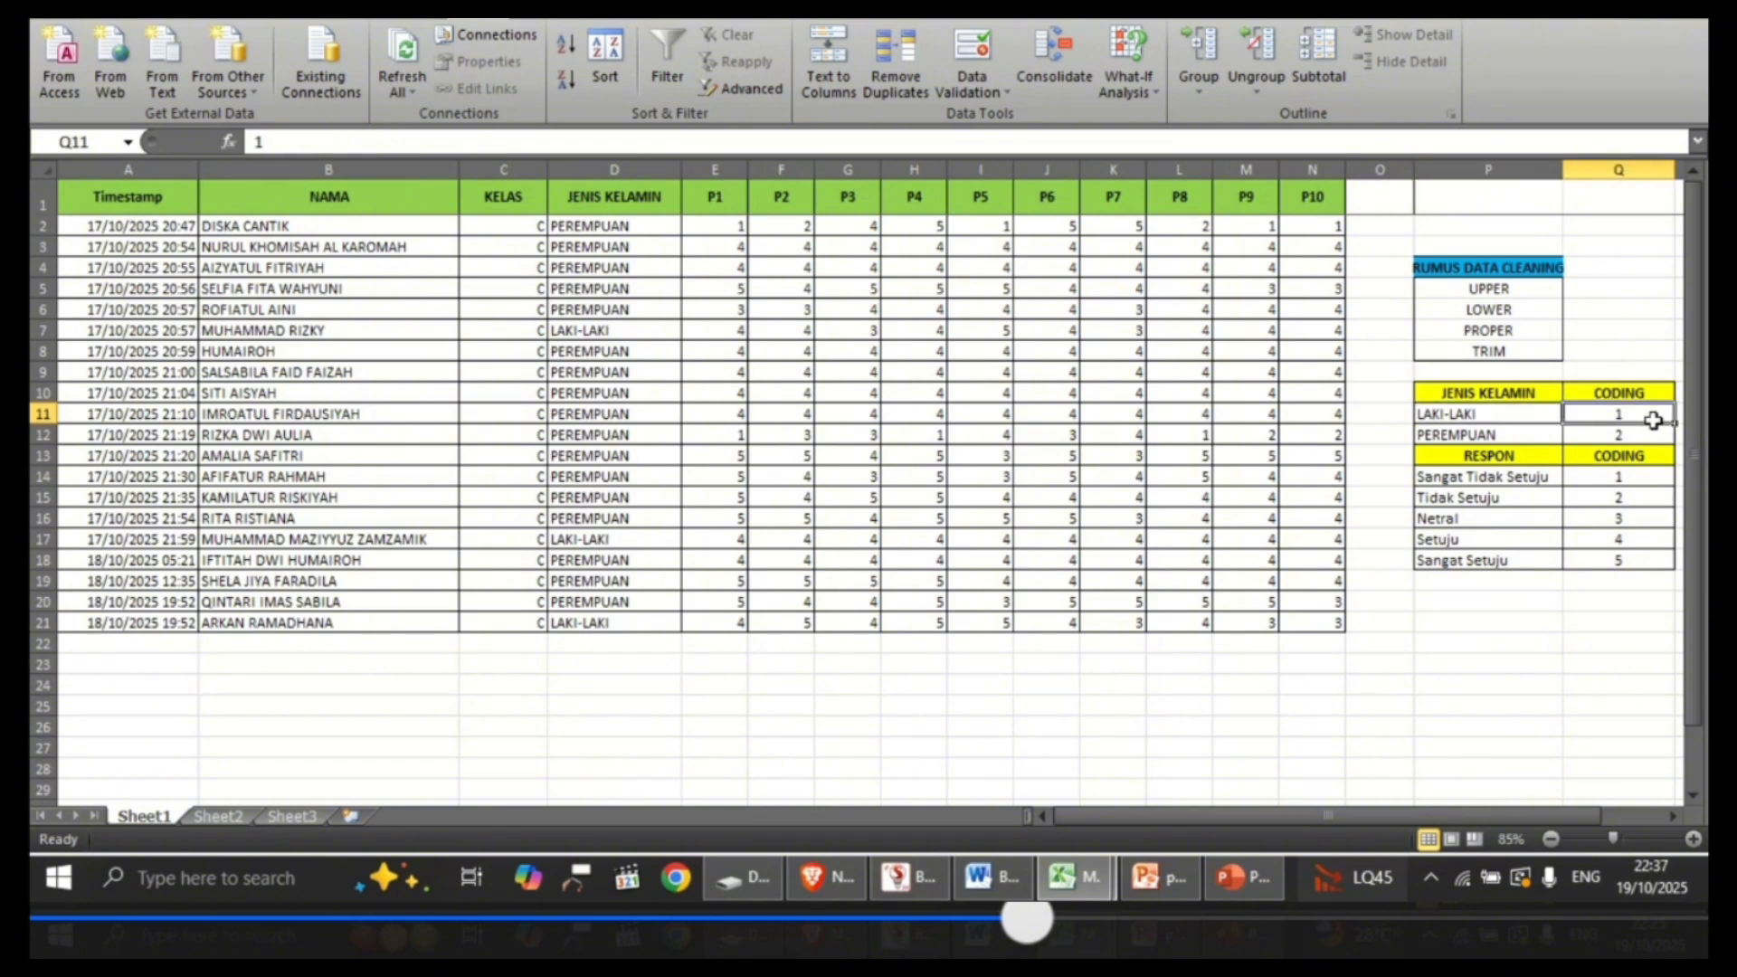
pyautogui.click(1538, 434)
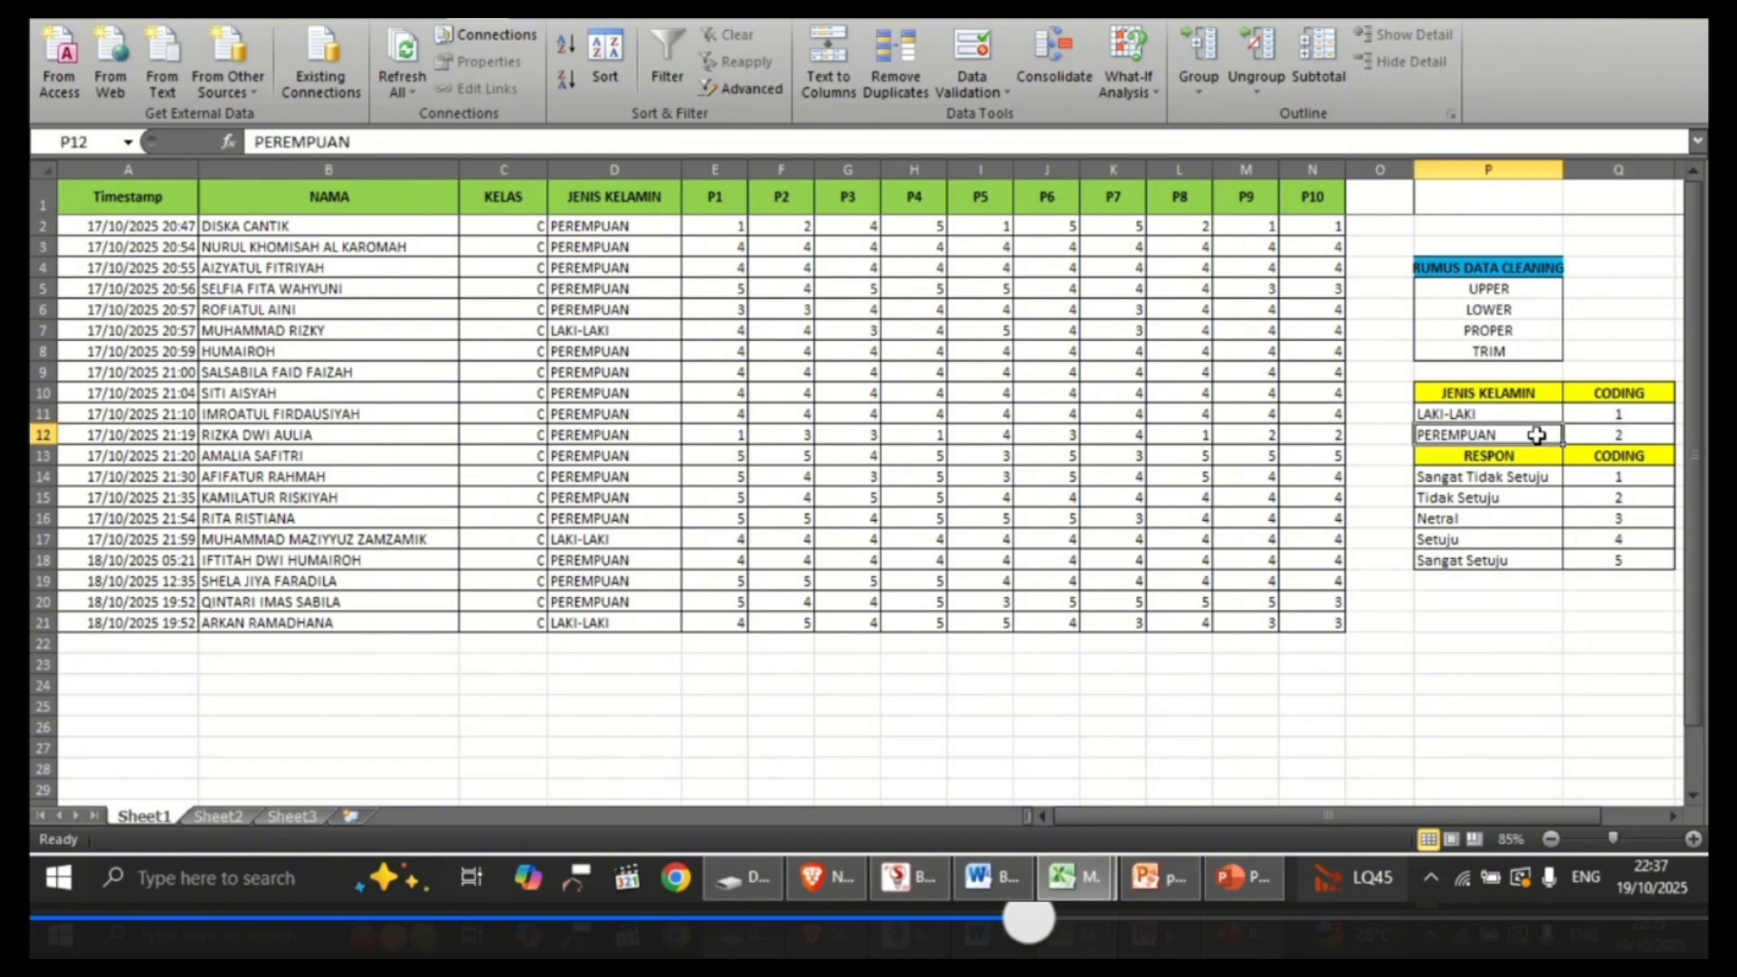
pyautogui.click(1655, 438)
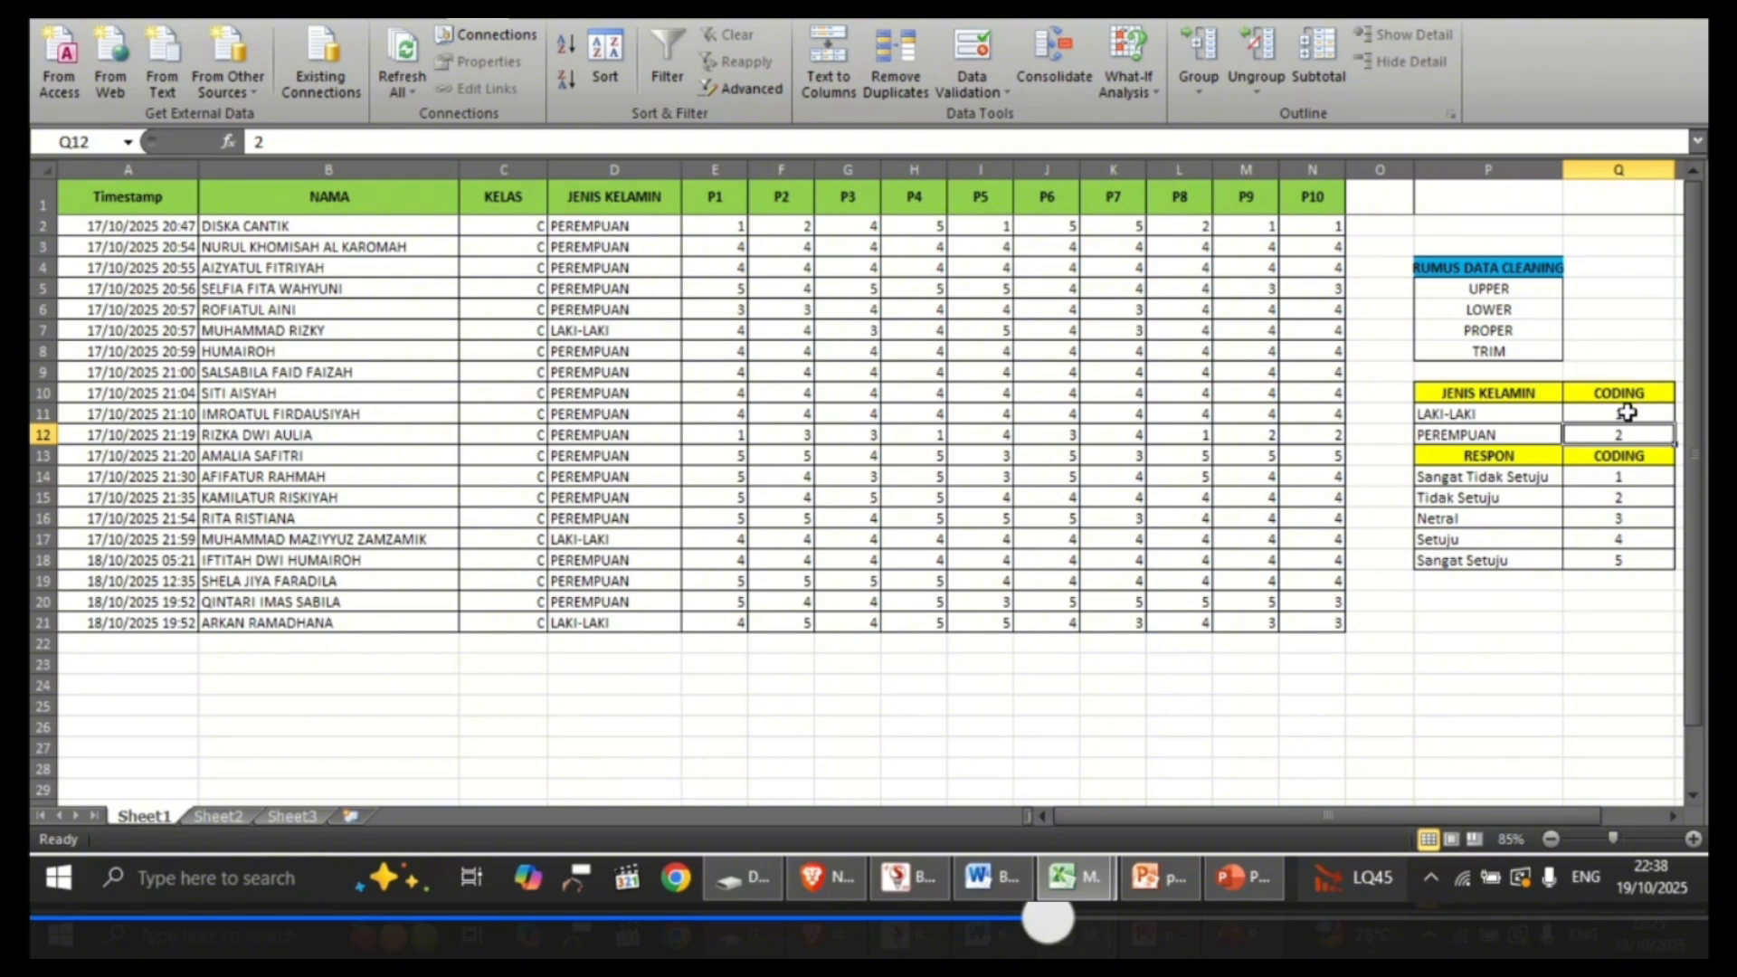
# Step: Replace all LAKI-LAKI entries with 1 in the JENIS KELAMIN cells D2:D21
pyautogui.click(658, 229)
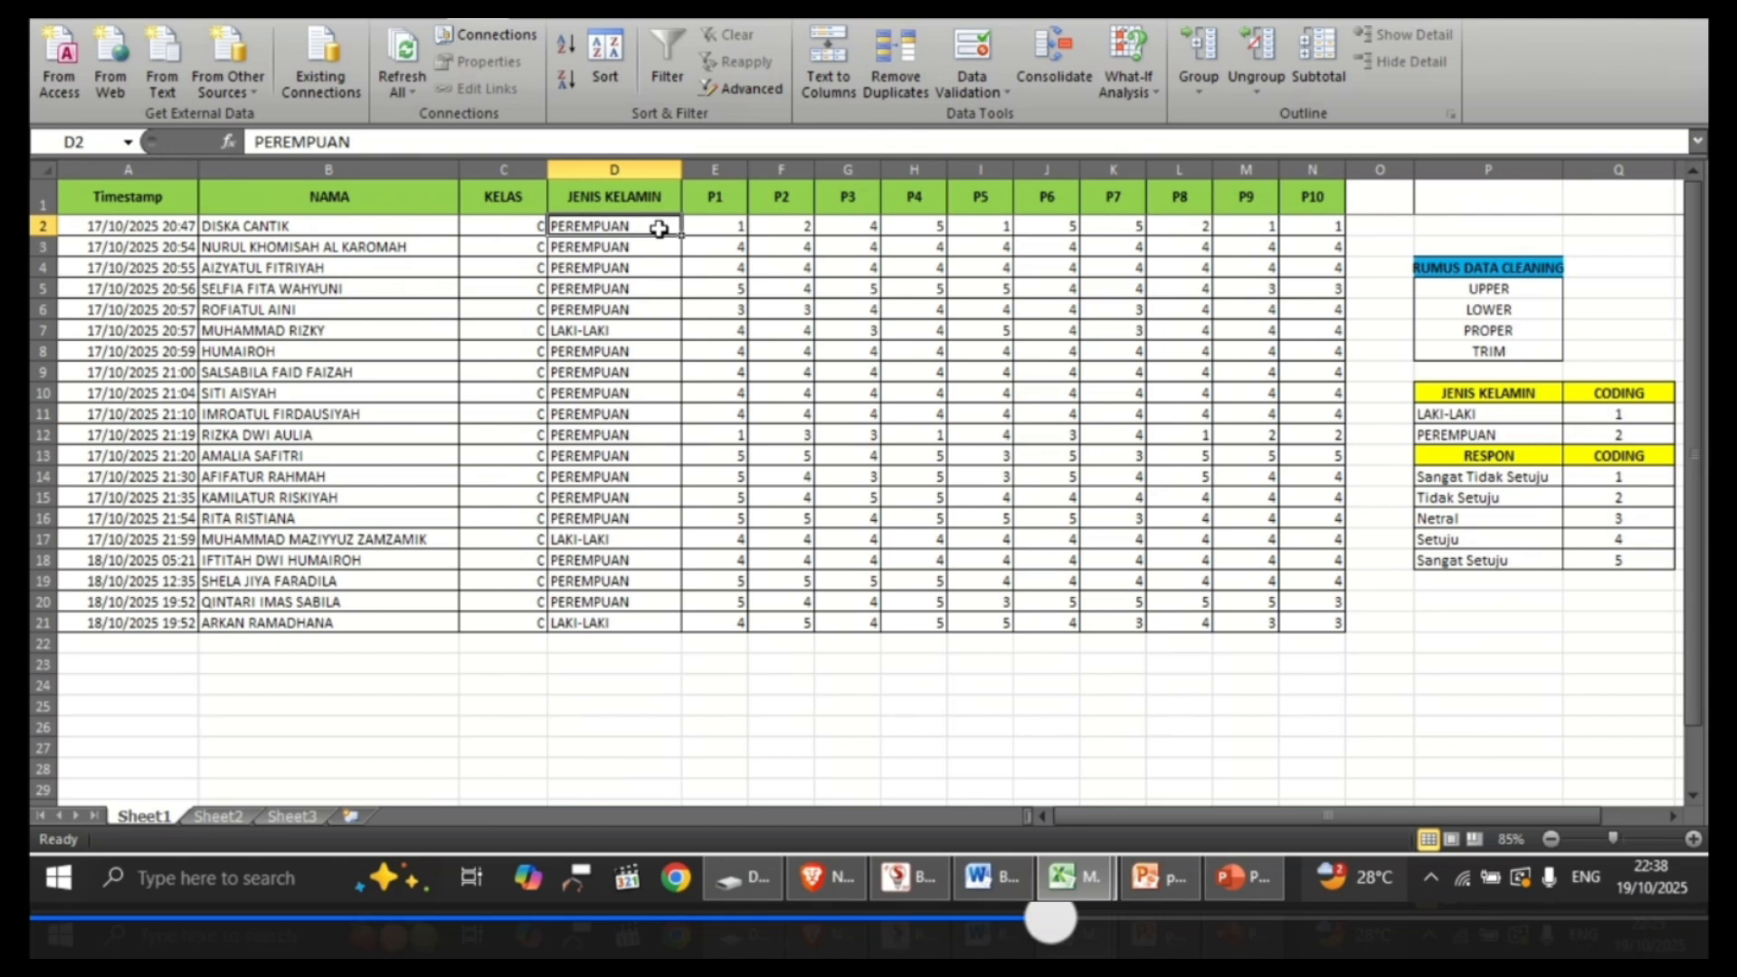
pyautogui.hotkey('shift', 'Down')
pyautogui.hotkey('shift', 'Down')
pyautogui.hotkey('shift', 'Down')
pyautogui.hotkey('shift', 'Down')
pyautogui.hotkey('shift', 'Down')
pyautogui.hotkey('shift', 'Down')
pyautogui.hotkey('shift', 'Down')
pyautogui.hotkey('shift', 'Down')
pyautogui.hotkey('shift', 'Down')
pyautogui.hotkey('shift', 'Down')
pyautogui.hotkey('shift', 'Down')
pyautogui.hotkey('shift', 'Down')
pyautogui.hotkey('shift', 'Down')
pyautogui.hotkey('shift', 'Down')
pyautogui.hotkey('shift', 'Down')
pyautogui.hotkey('shift', 'Down')
pyautogui.hotkey('shift', 'Down')
pyautogui.hotkey('shift', 'Down')
pyautogui.hotkey('shift', 'Down')
pyautogui.hotkey('shift', 'Down')
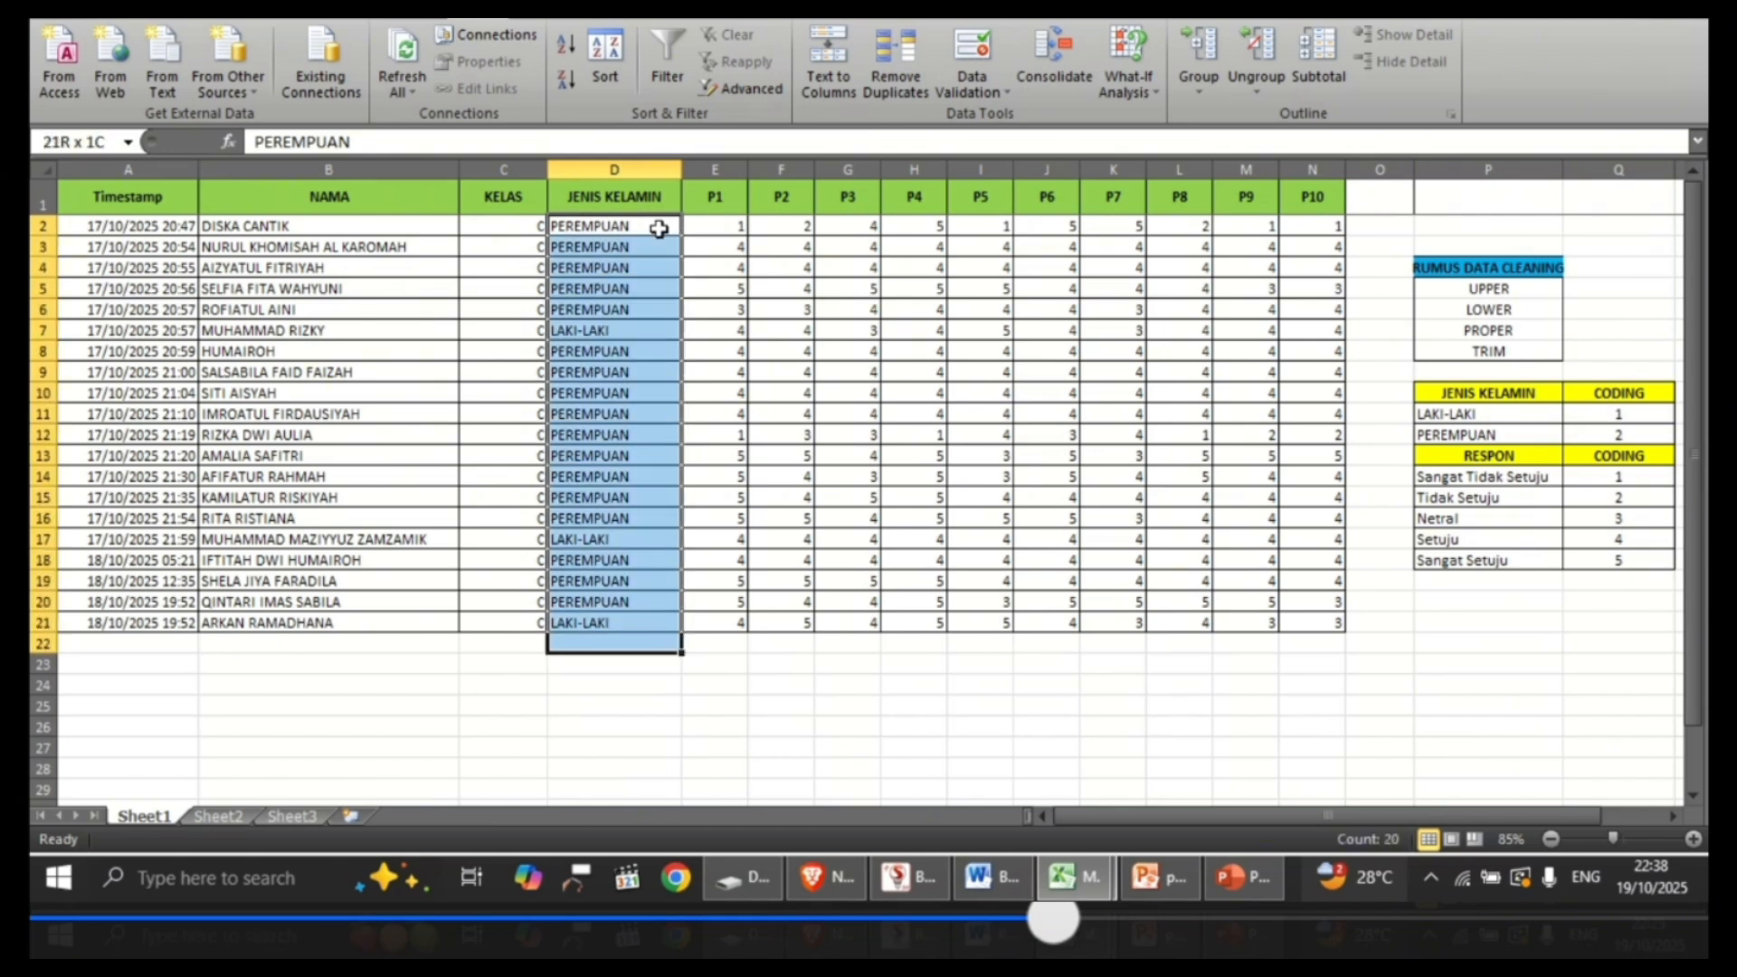
pyautogui.hotkey('shift', 'Up')
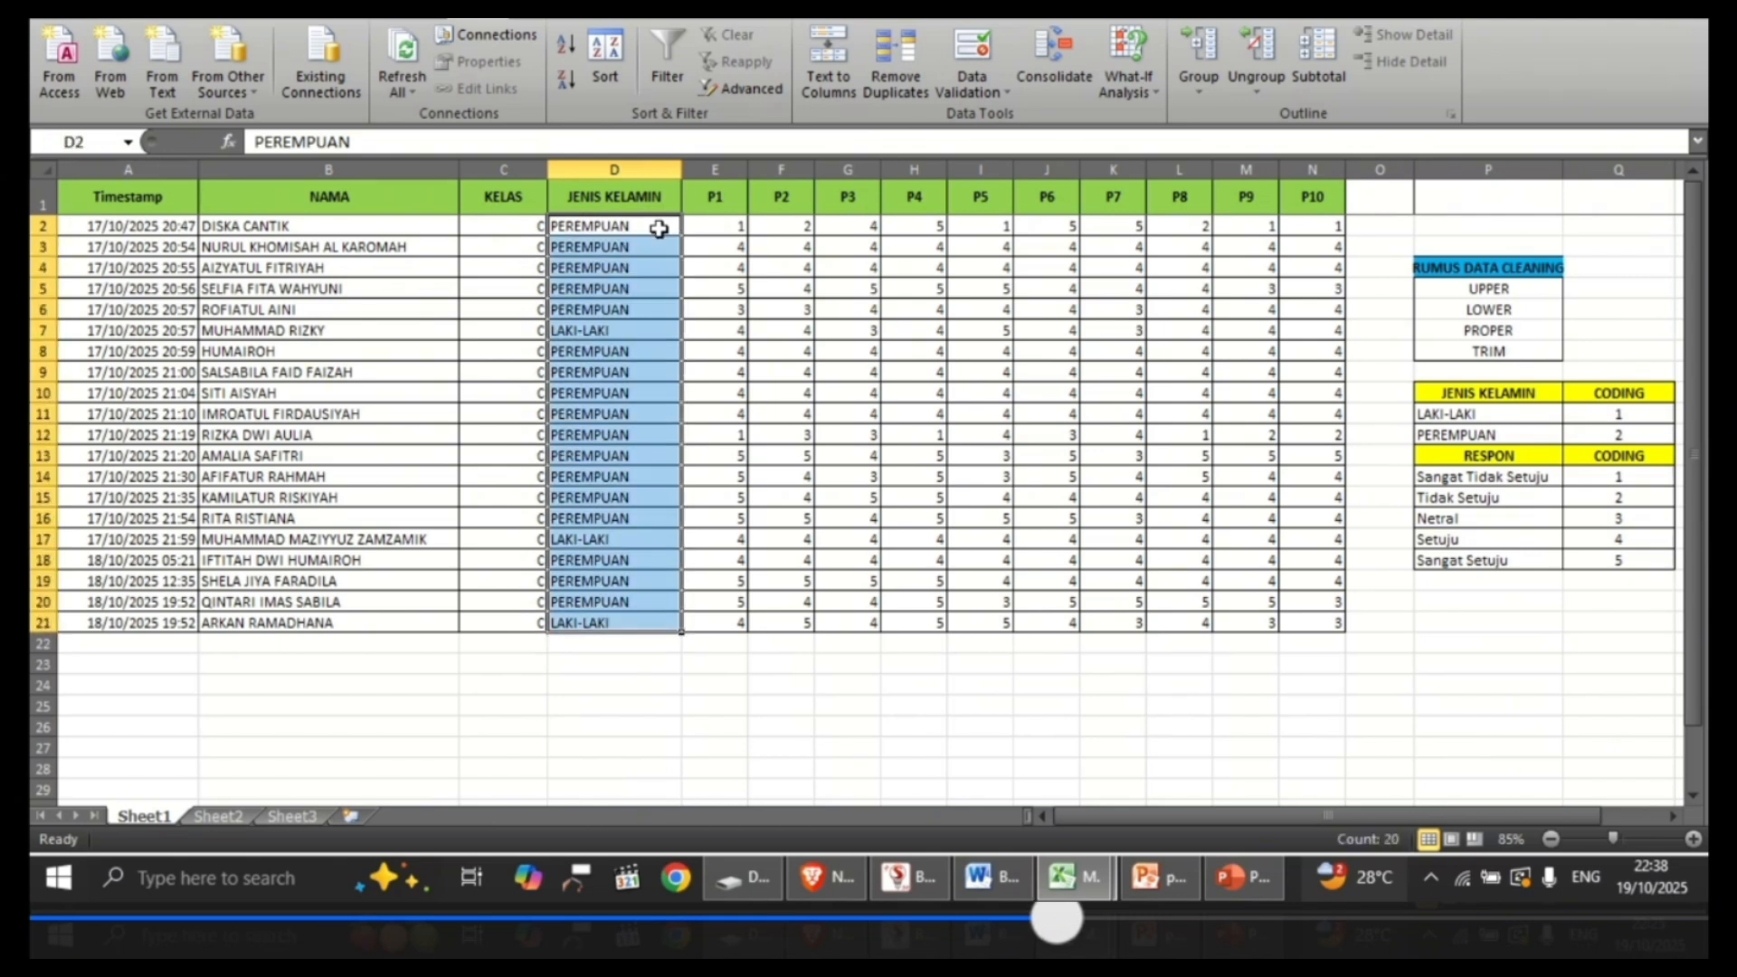
pyautogui.hotkey('ctrl', 'h')
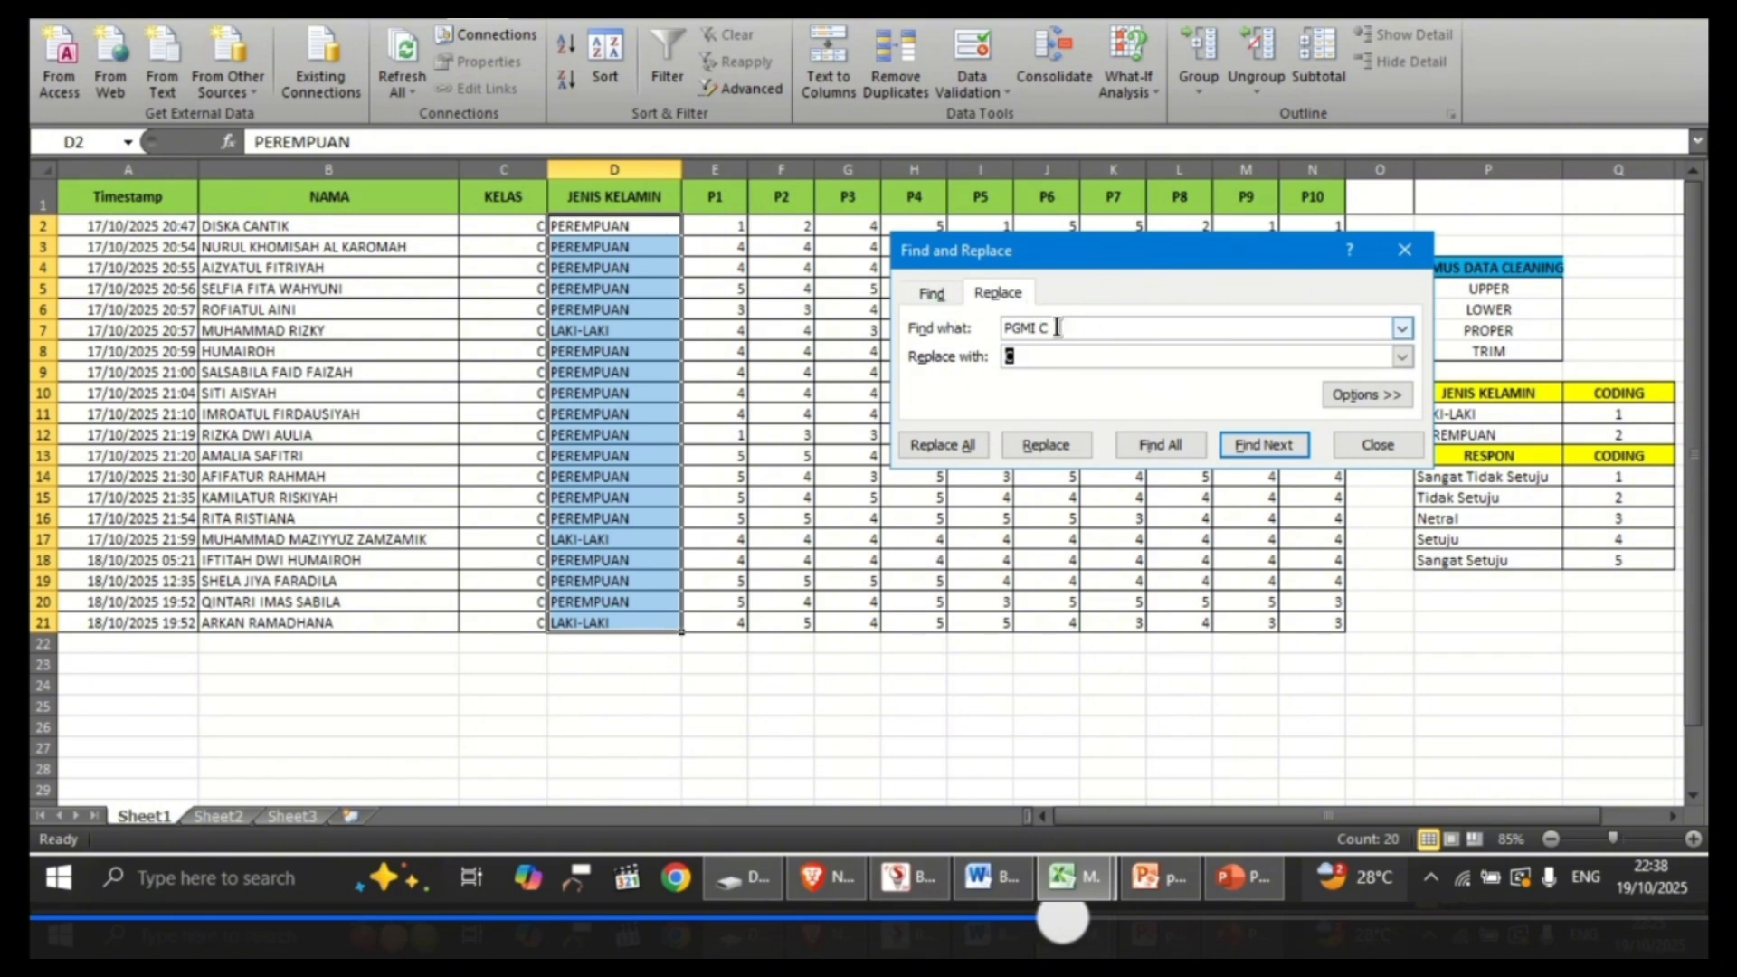
pyautogui.moveTo(1057, 327); pyautogui.dragTo(1001, 325)
pyautogui.press('BackSpace')
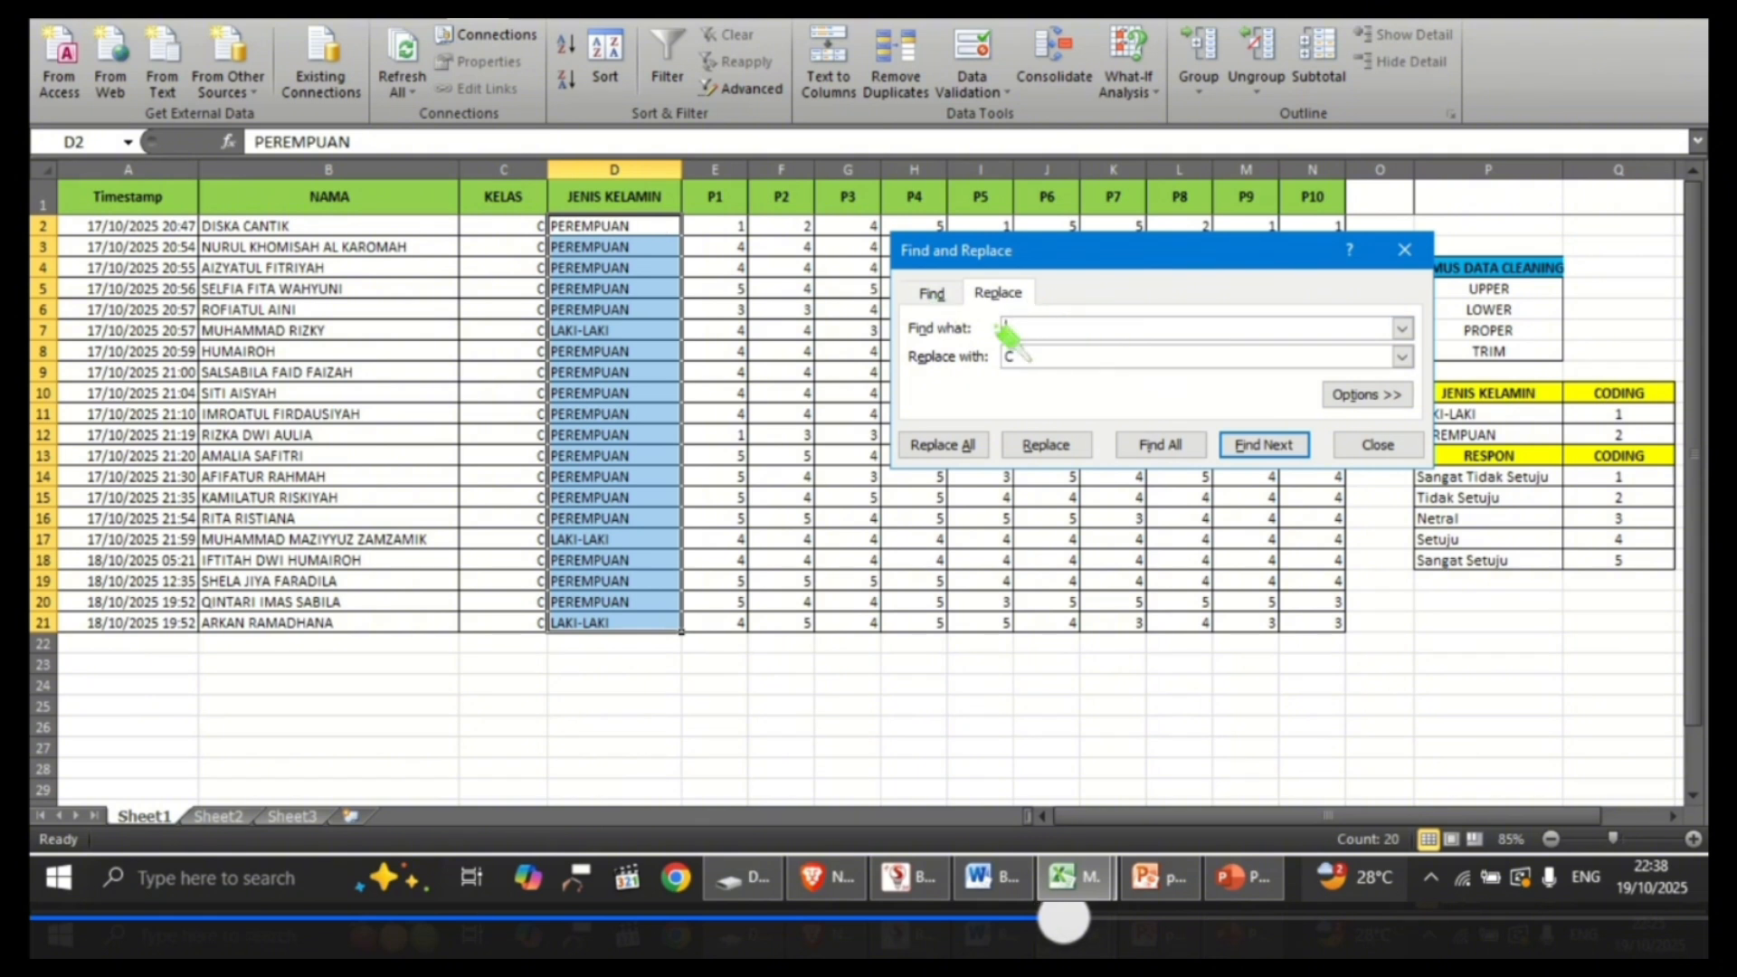
pyautogui.click(1027, 356)
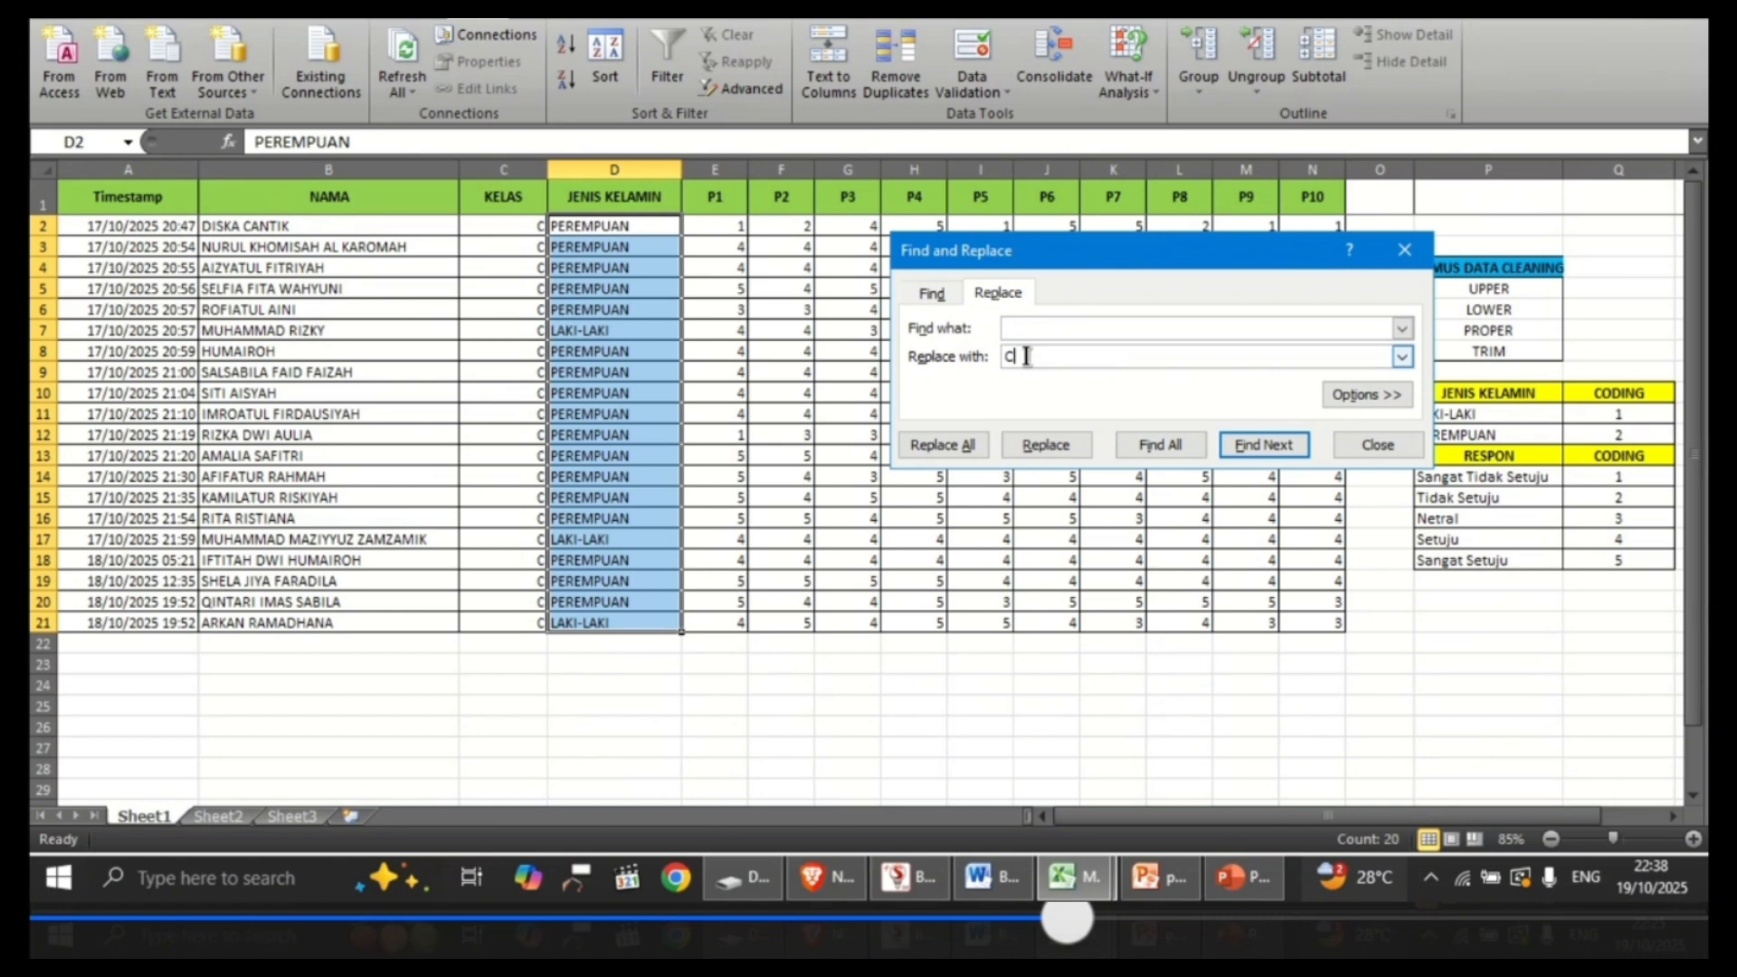
pyautogui.press('BackSpace')
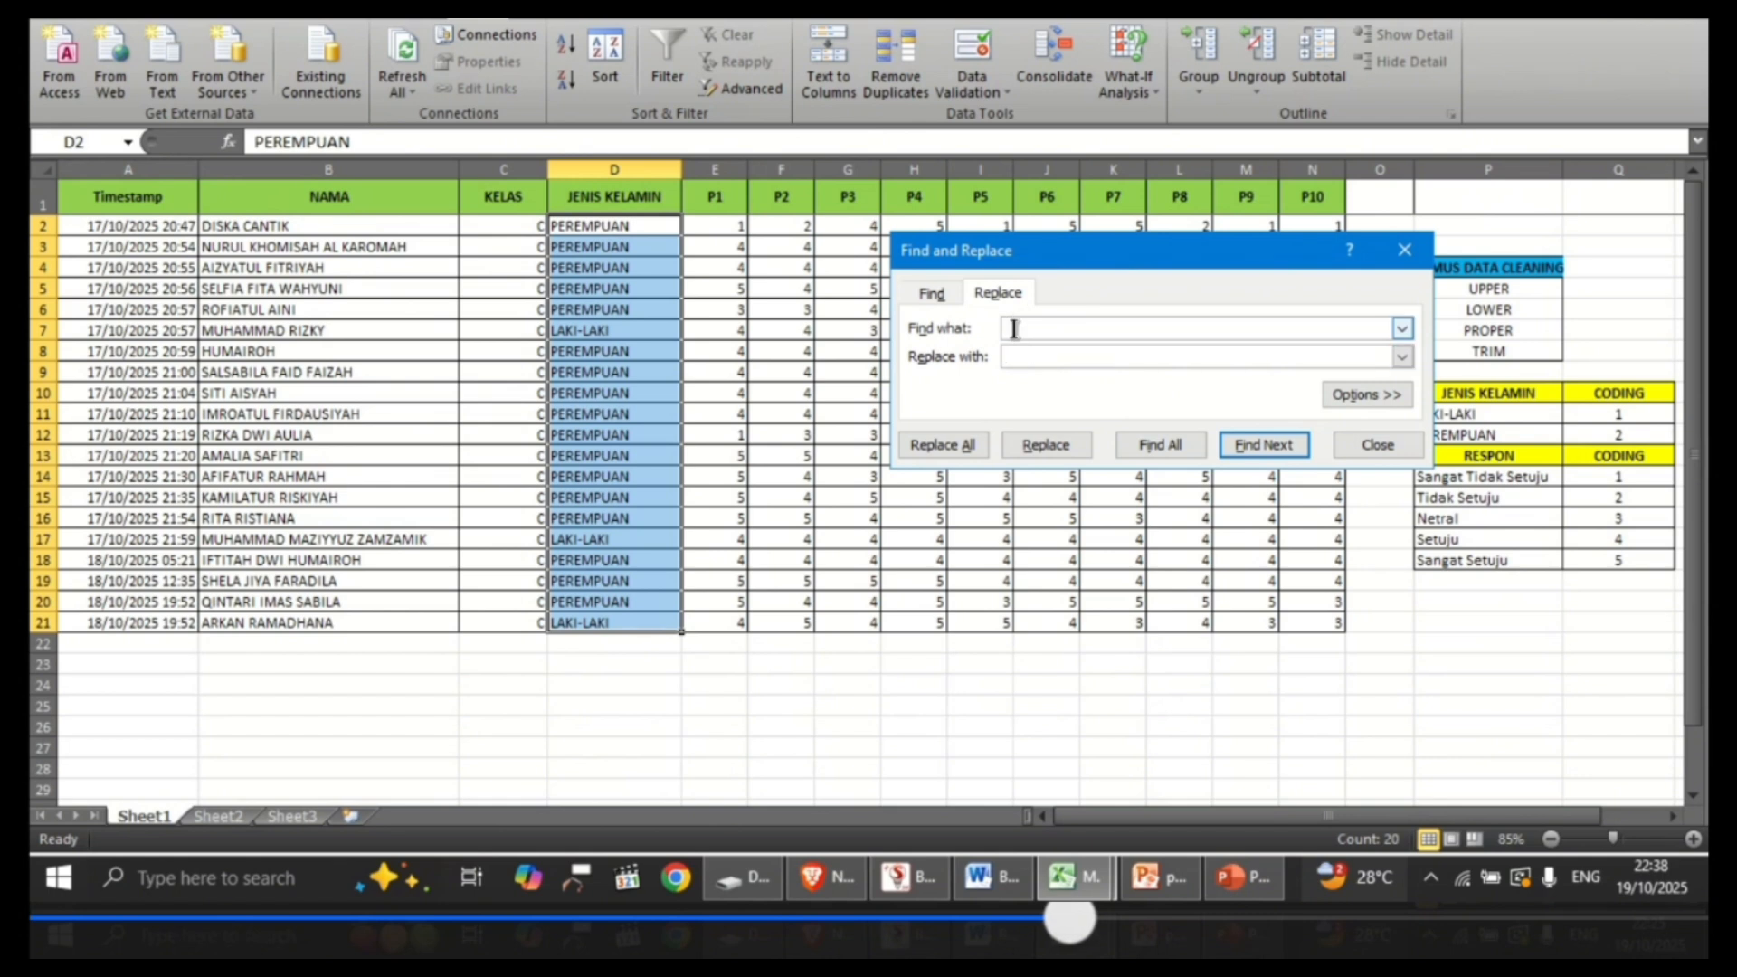
pyautogui.click(1014, 328)
pyautogui.write('LAKI-LAKI')
pyautogui.click(1038, 357)
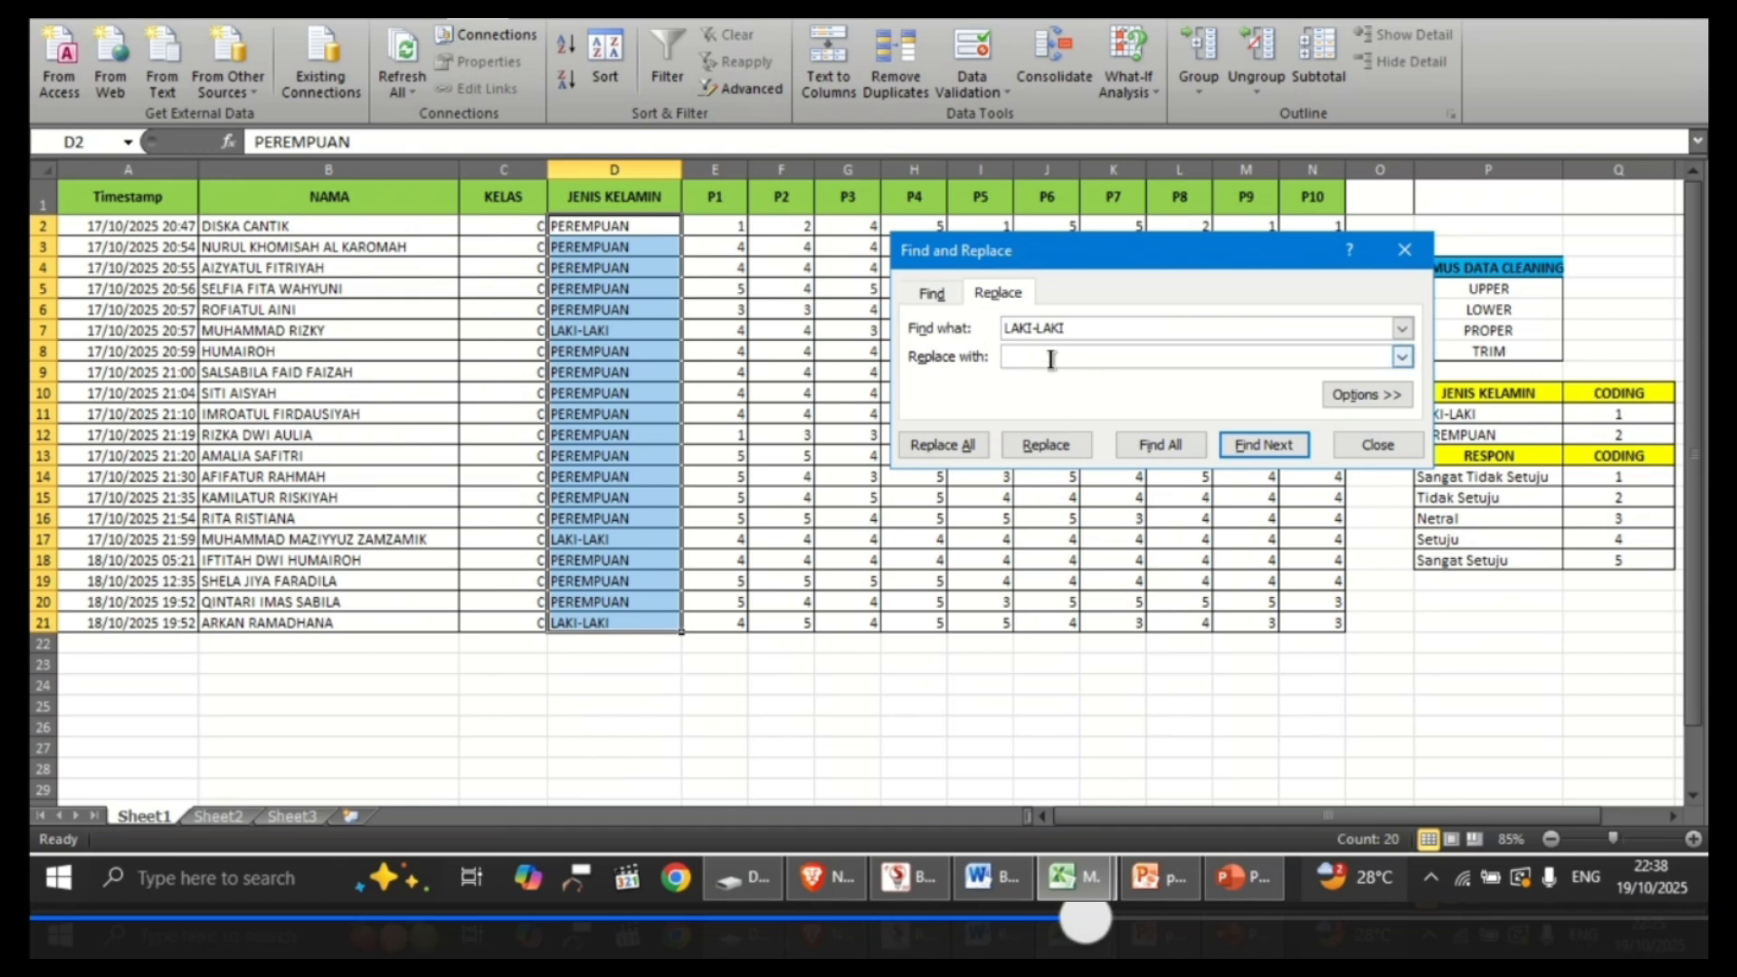
pyautogui.write('1')
pyautogui.click(968, 457)
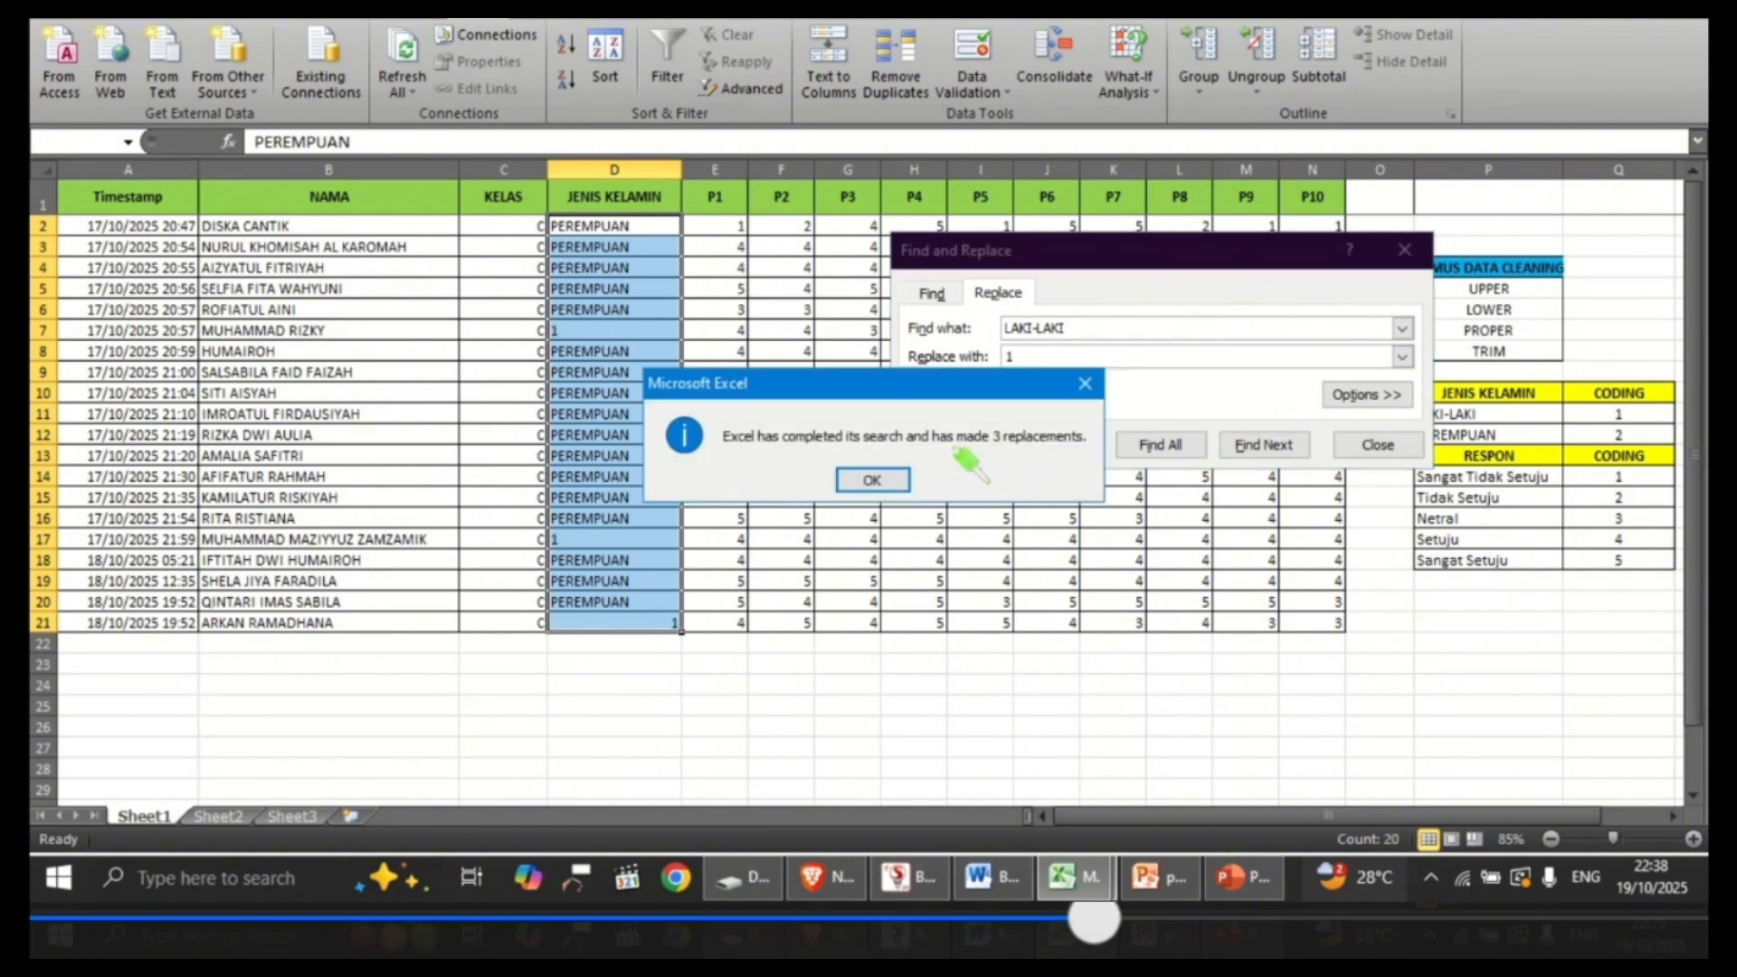
pyautogui.click(874, 480)
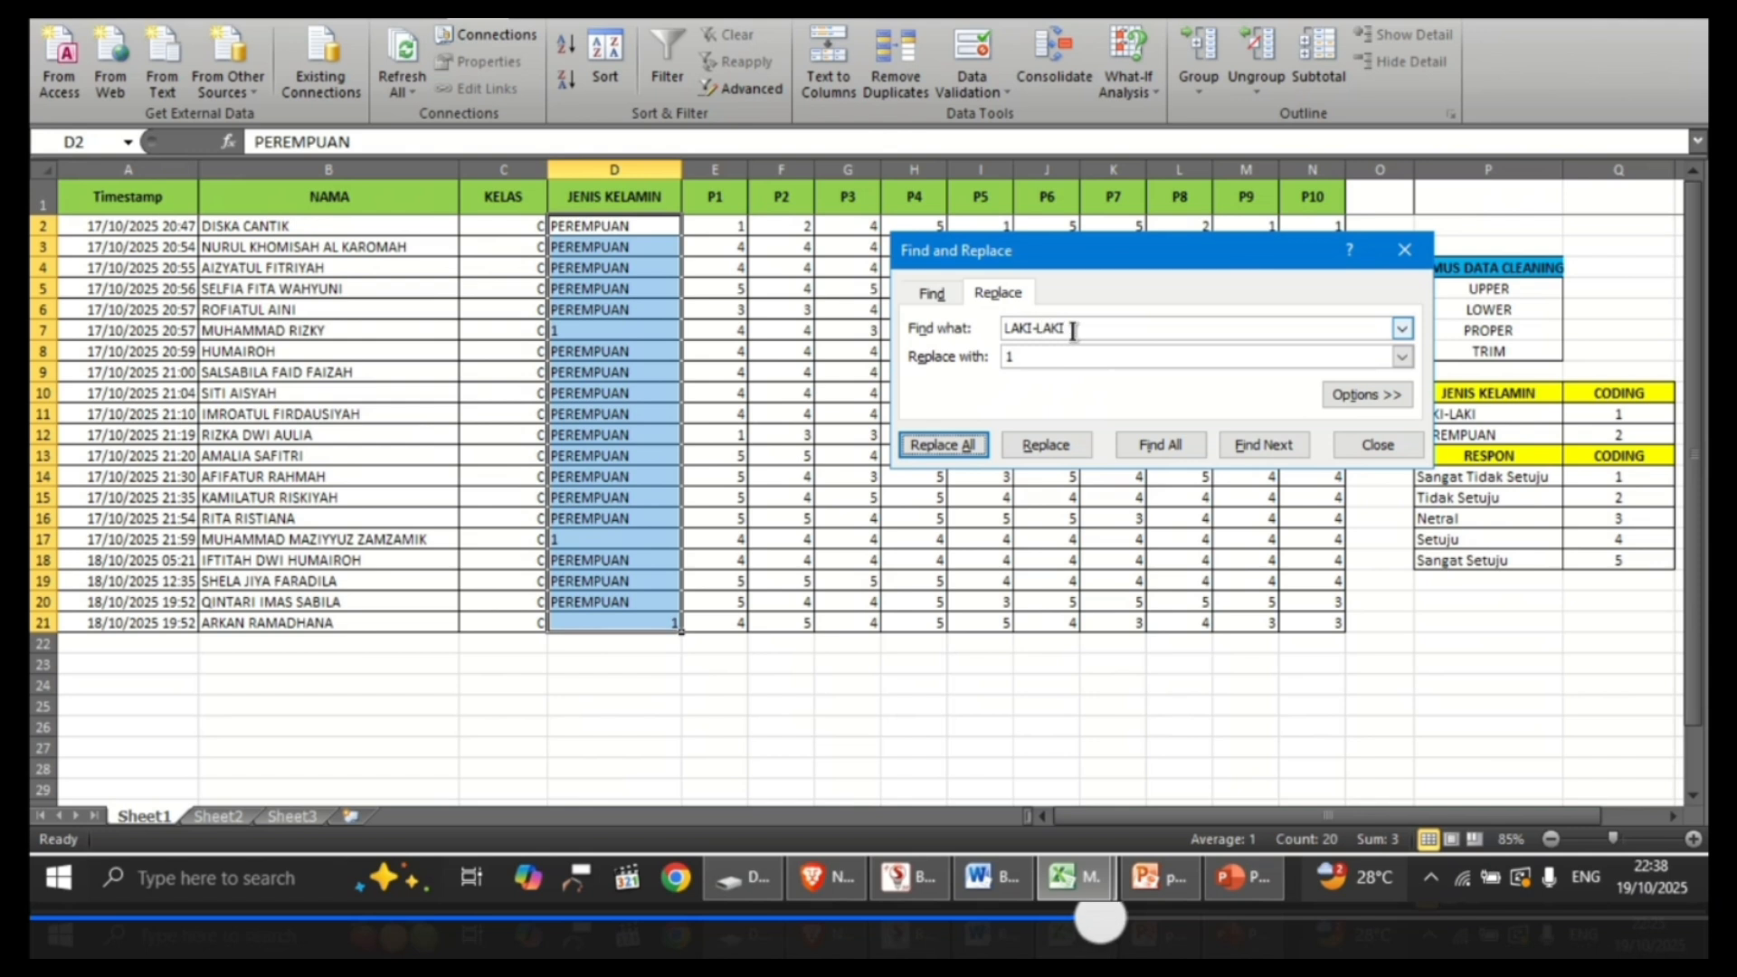
# Step: Replace all PEREMPUAN entries with 2 in the JENIS KELAMIN cells D2:D21 and close Find and Replace
pyautogui.moveTo(1073, 328); pyautogui.dragTo(958, 329)
pyautogui.write('PER')
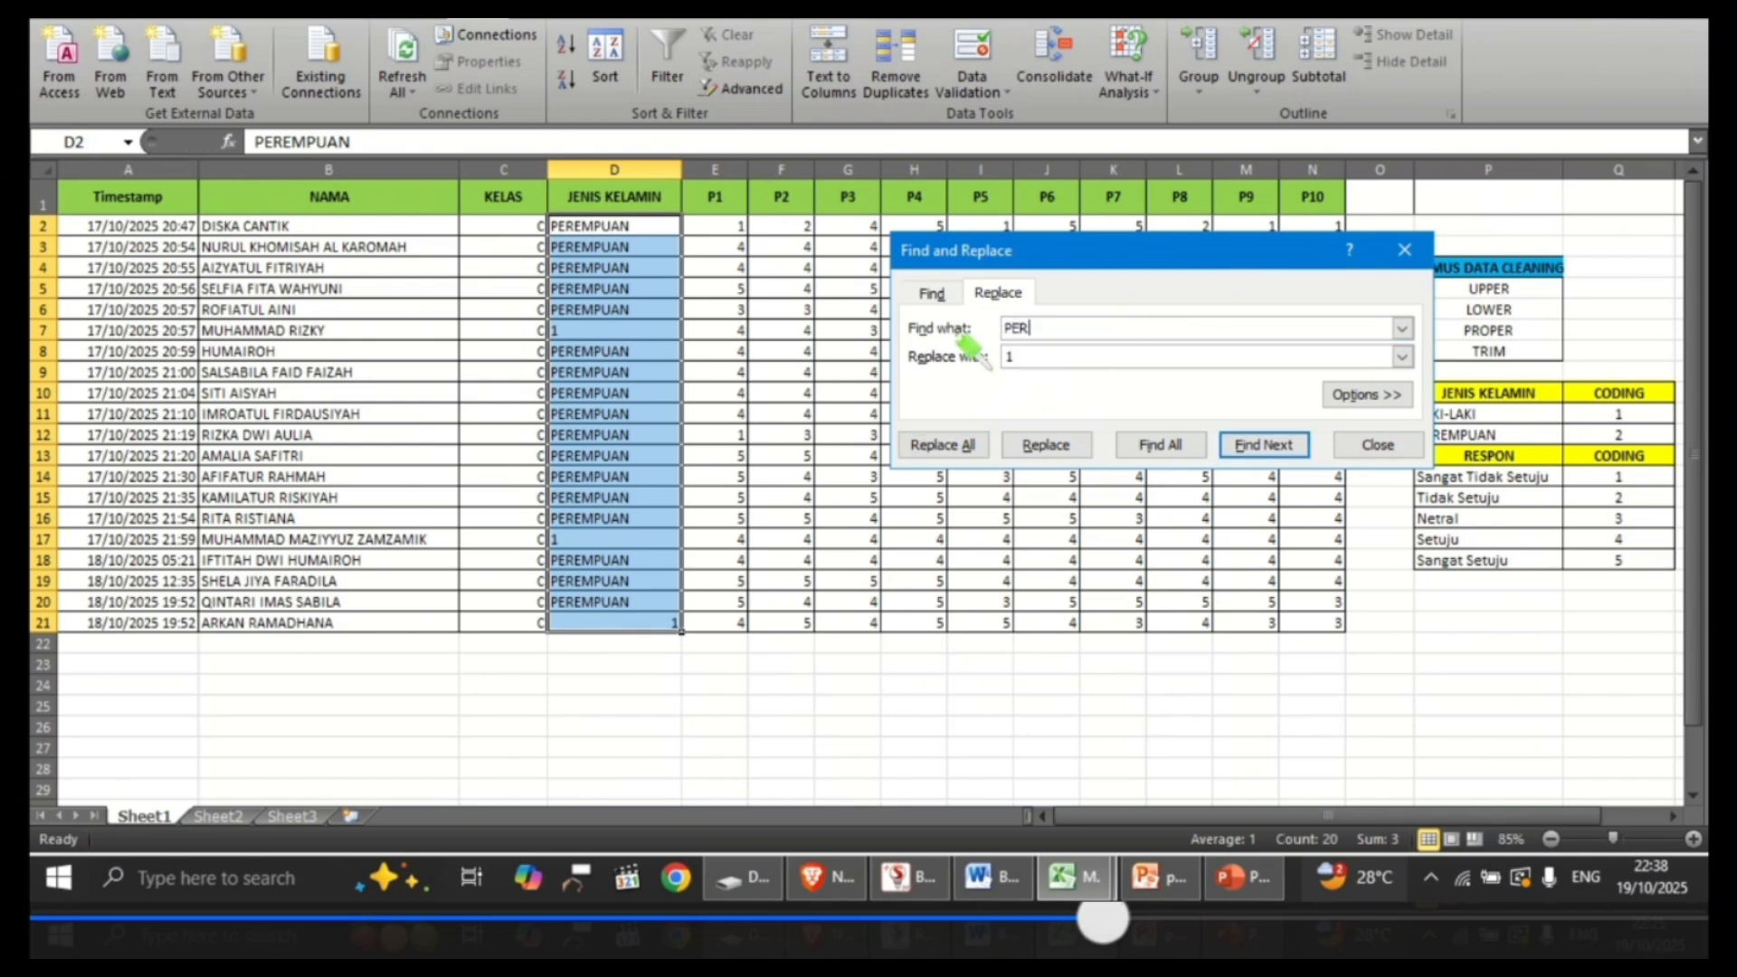
pyautogui.write('EMPUAN')
pyautogui.click(1018, 357)
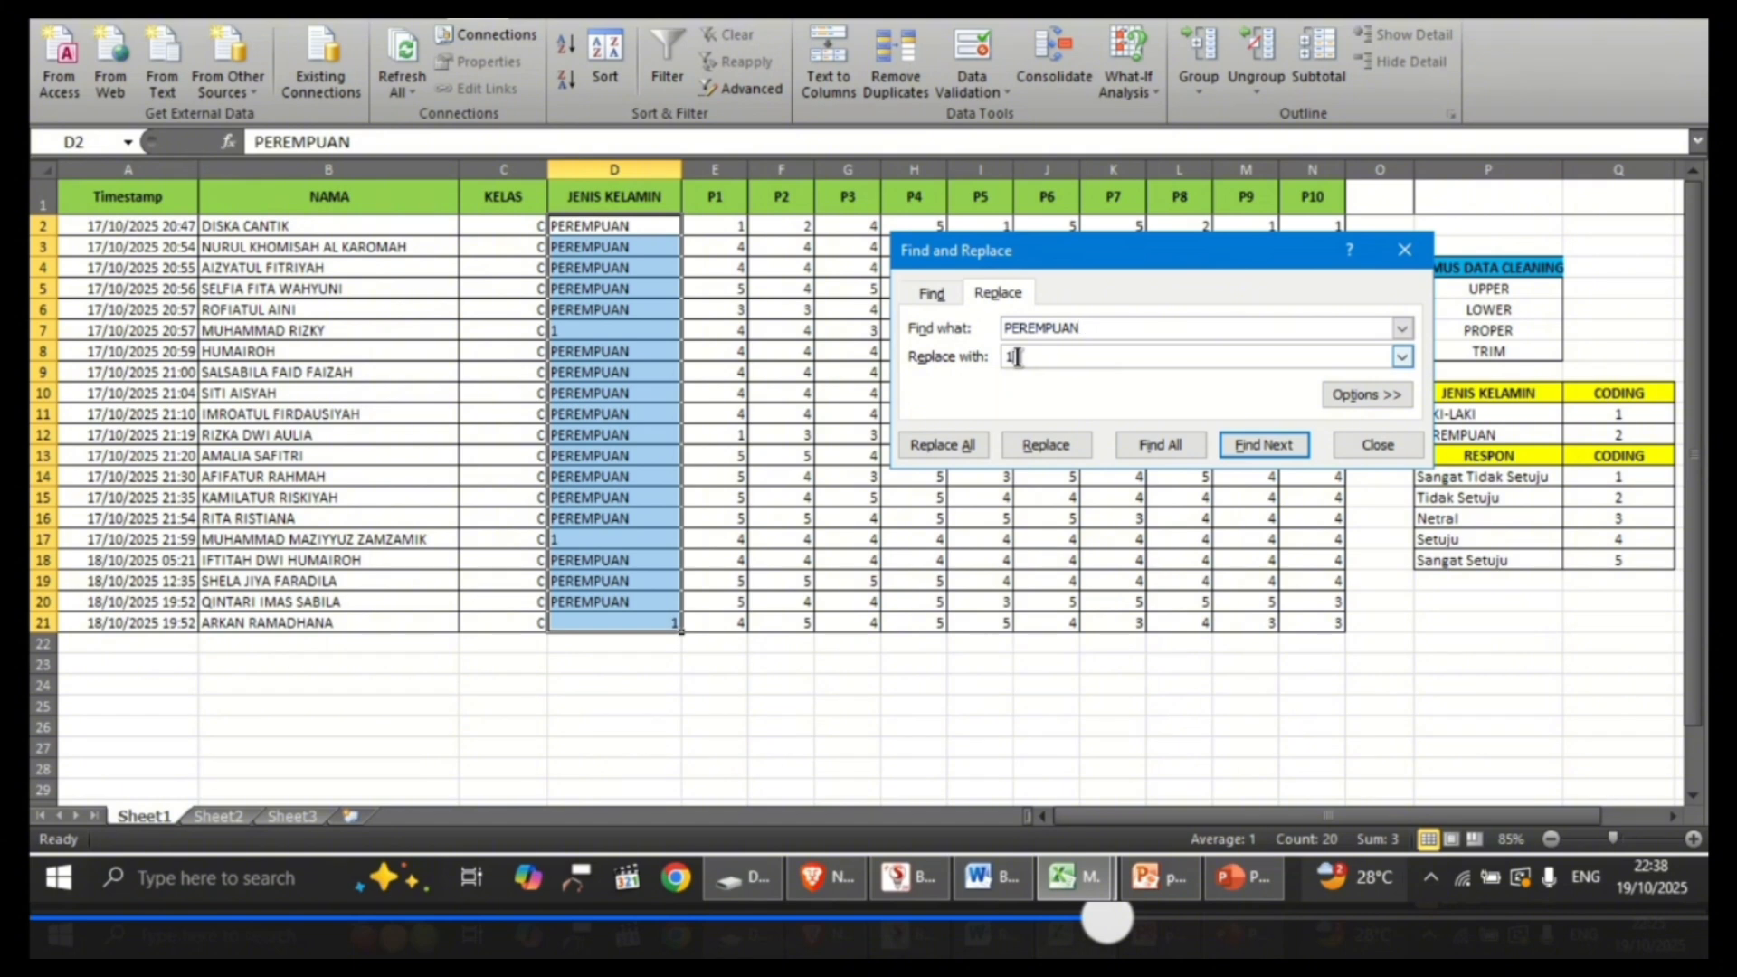
pyautogui.press('BackSpace')
pyautogui.write('2')
pyautogui.click(943, 444)
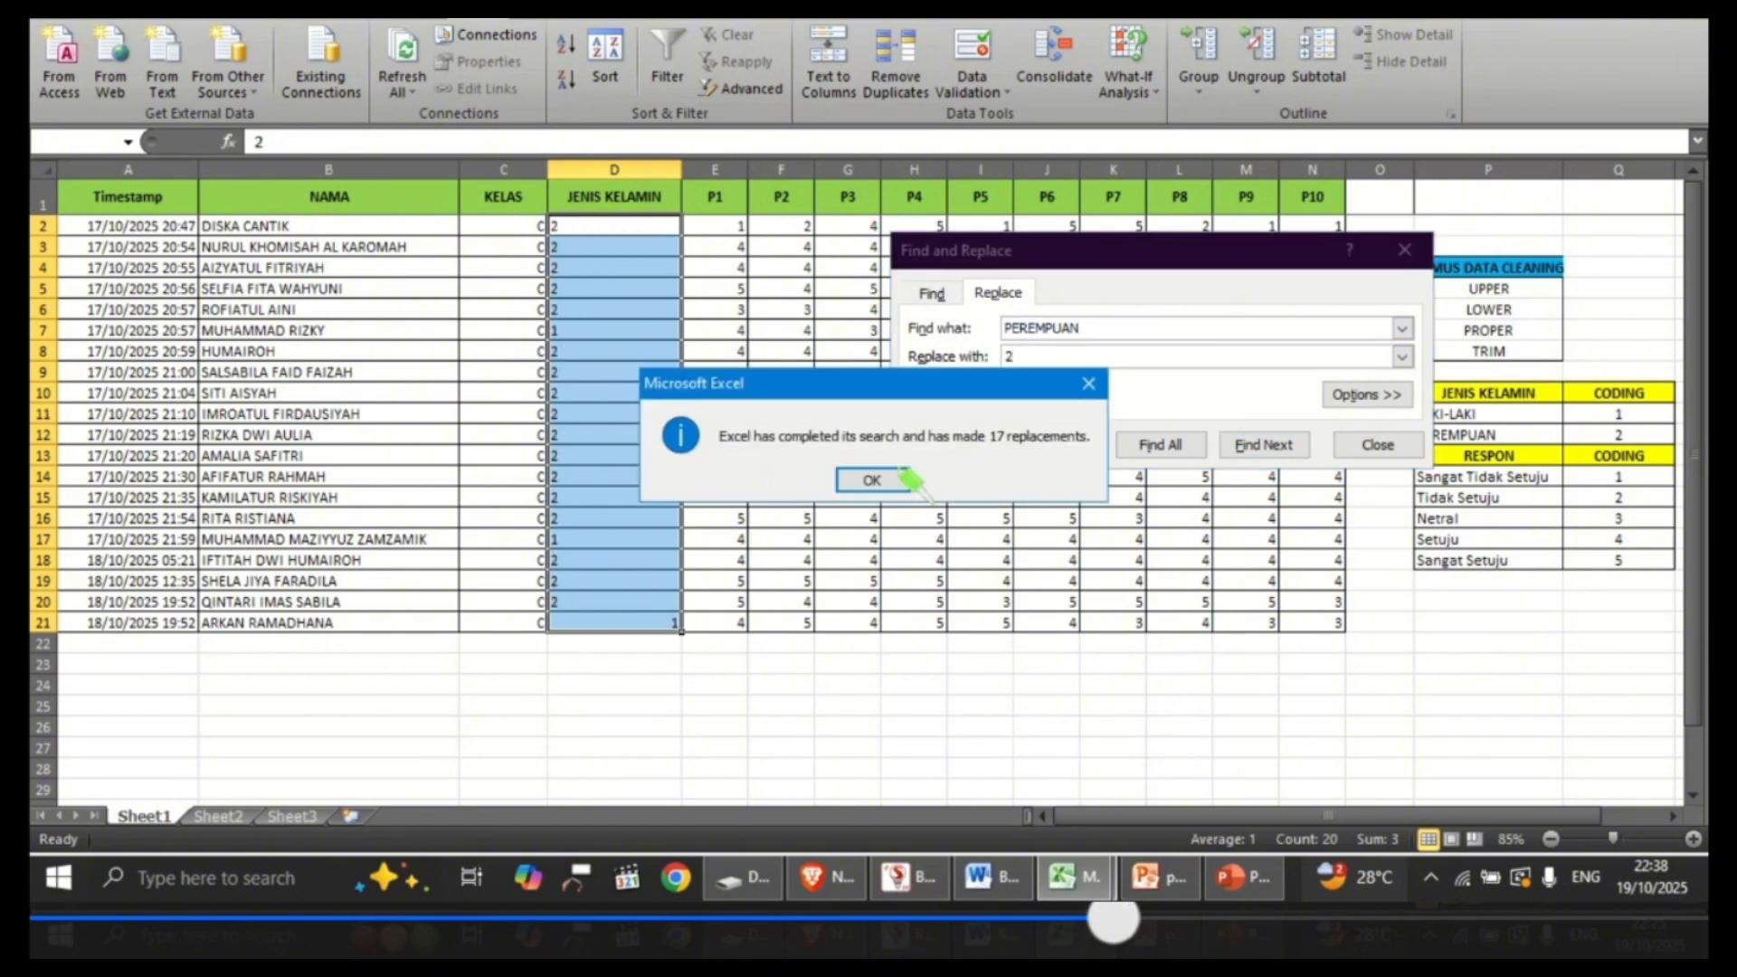
pyautogui.click(871, 479)
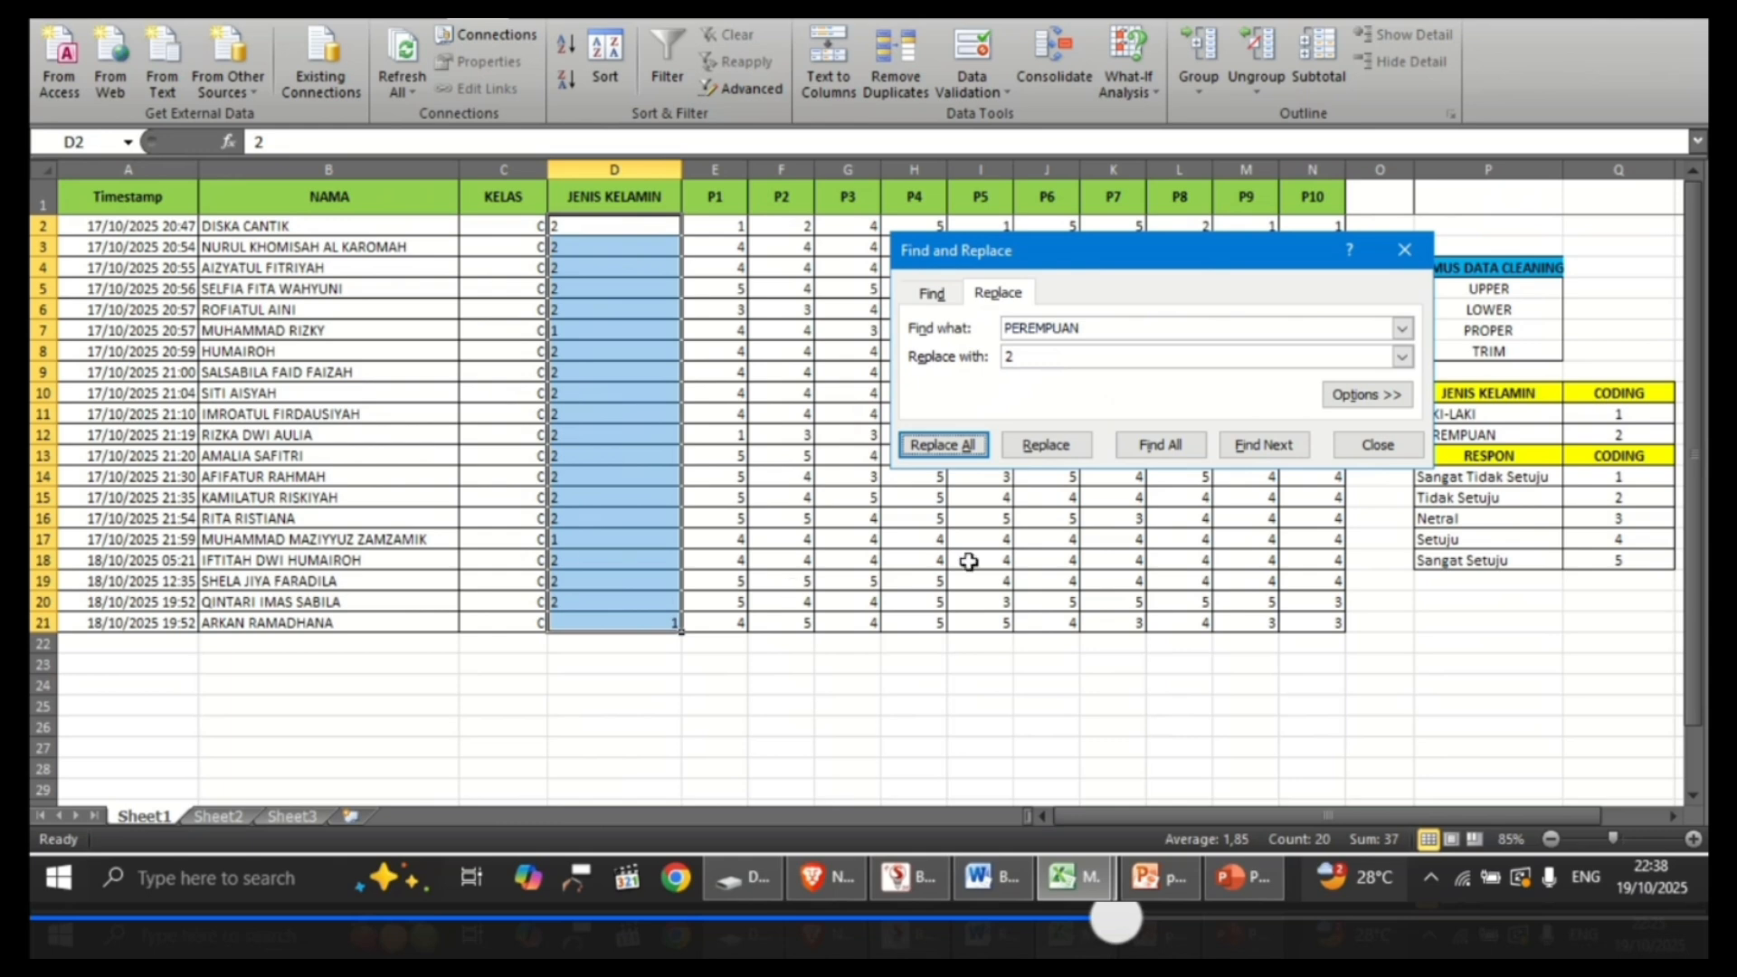
pyautogui.click(1378, 445)
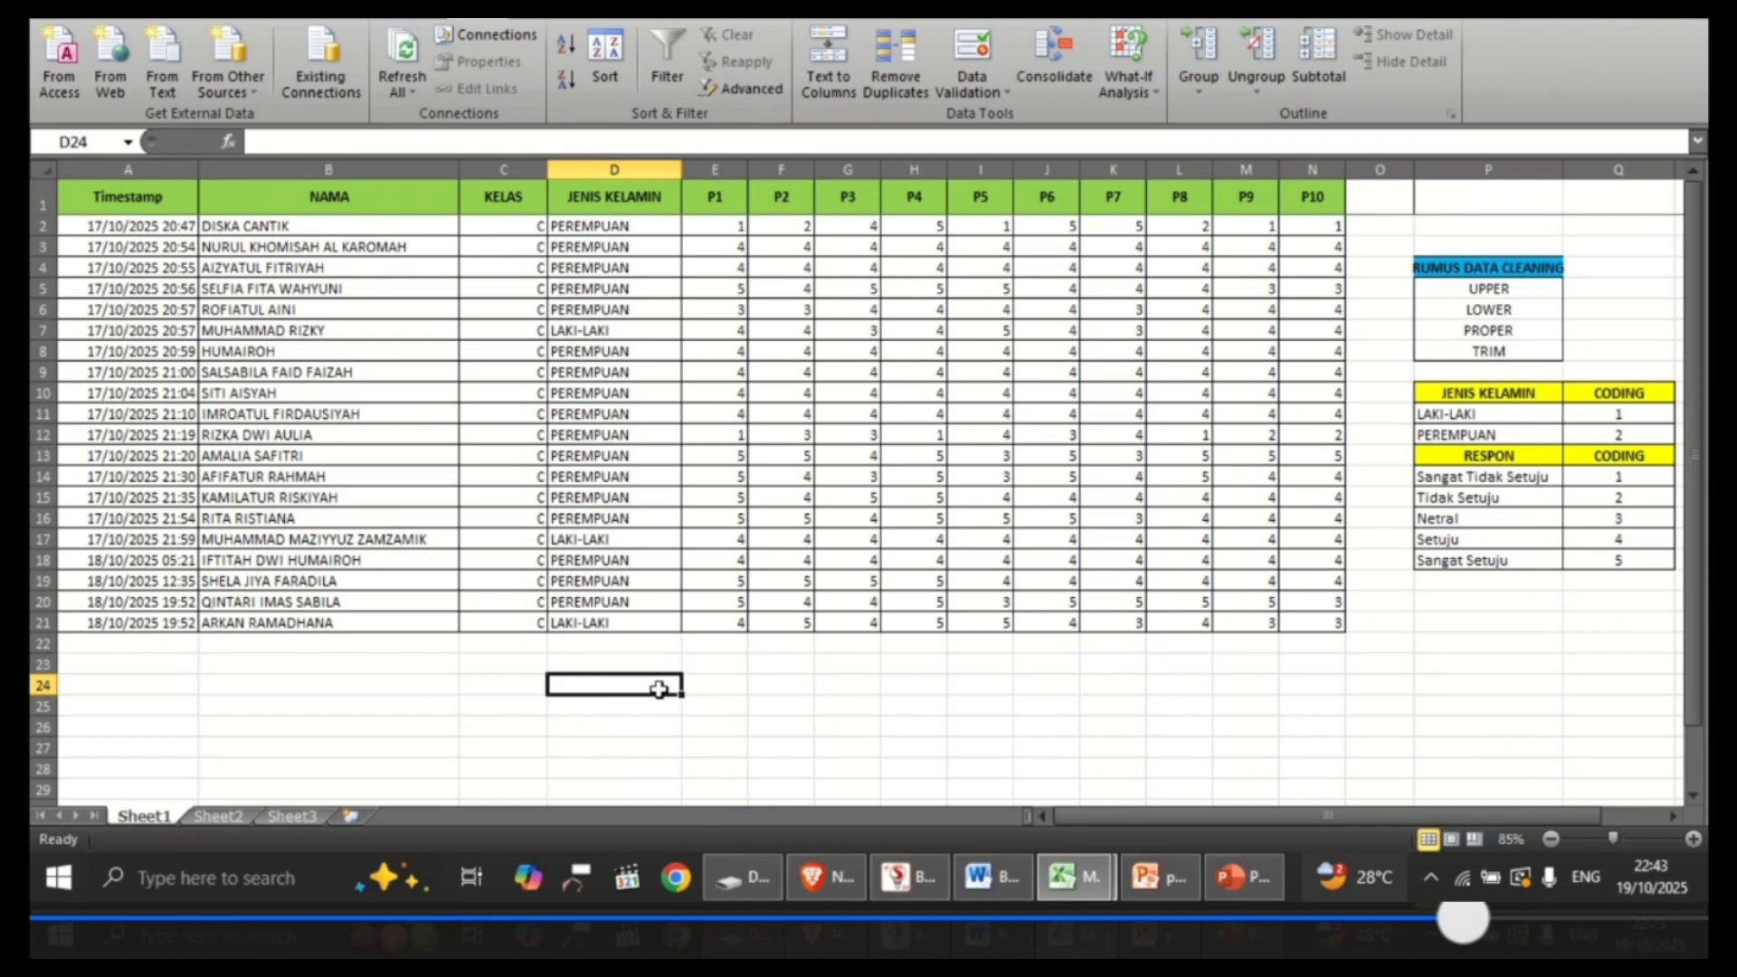
# Step: Review the JENIS KELAMIN column header and the coding table entries for LAKI-LAKI and PEREMPUAN
pyautogui.click(661, 205)
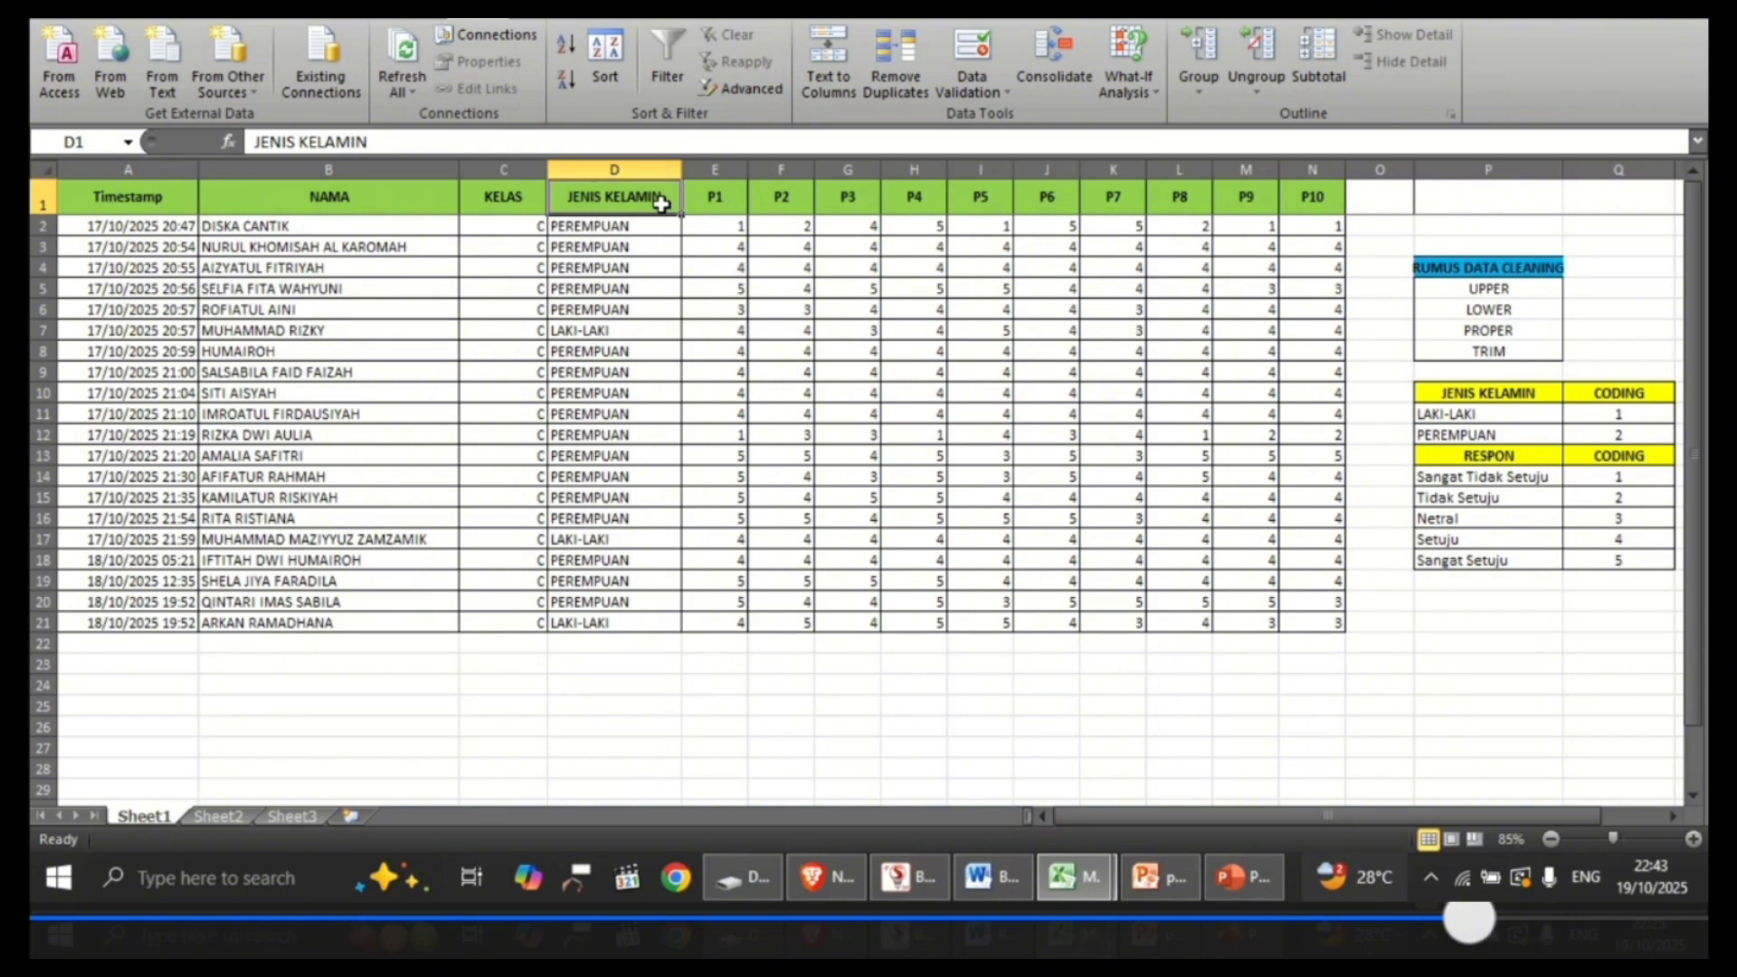
pyautogui.click(1505, 416)
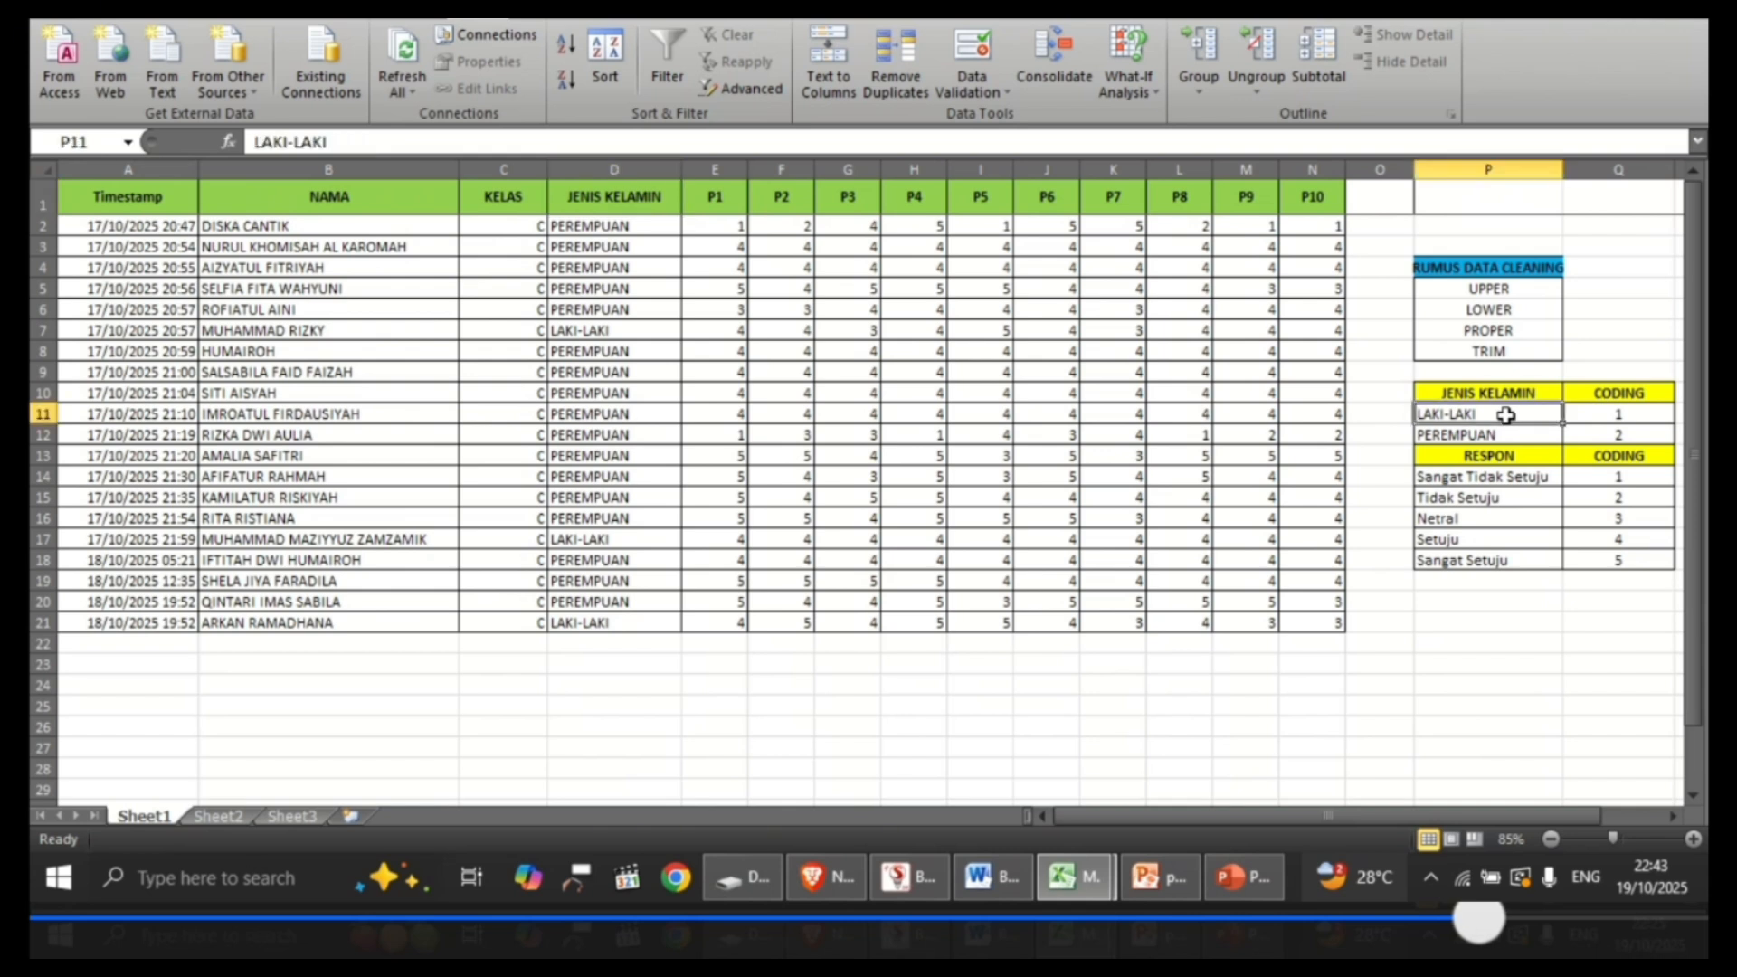
pyautogui.click(1652, 415)
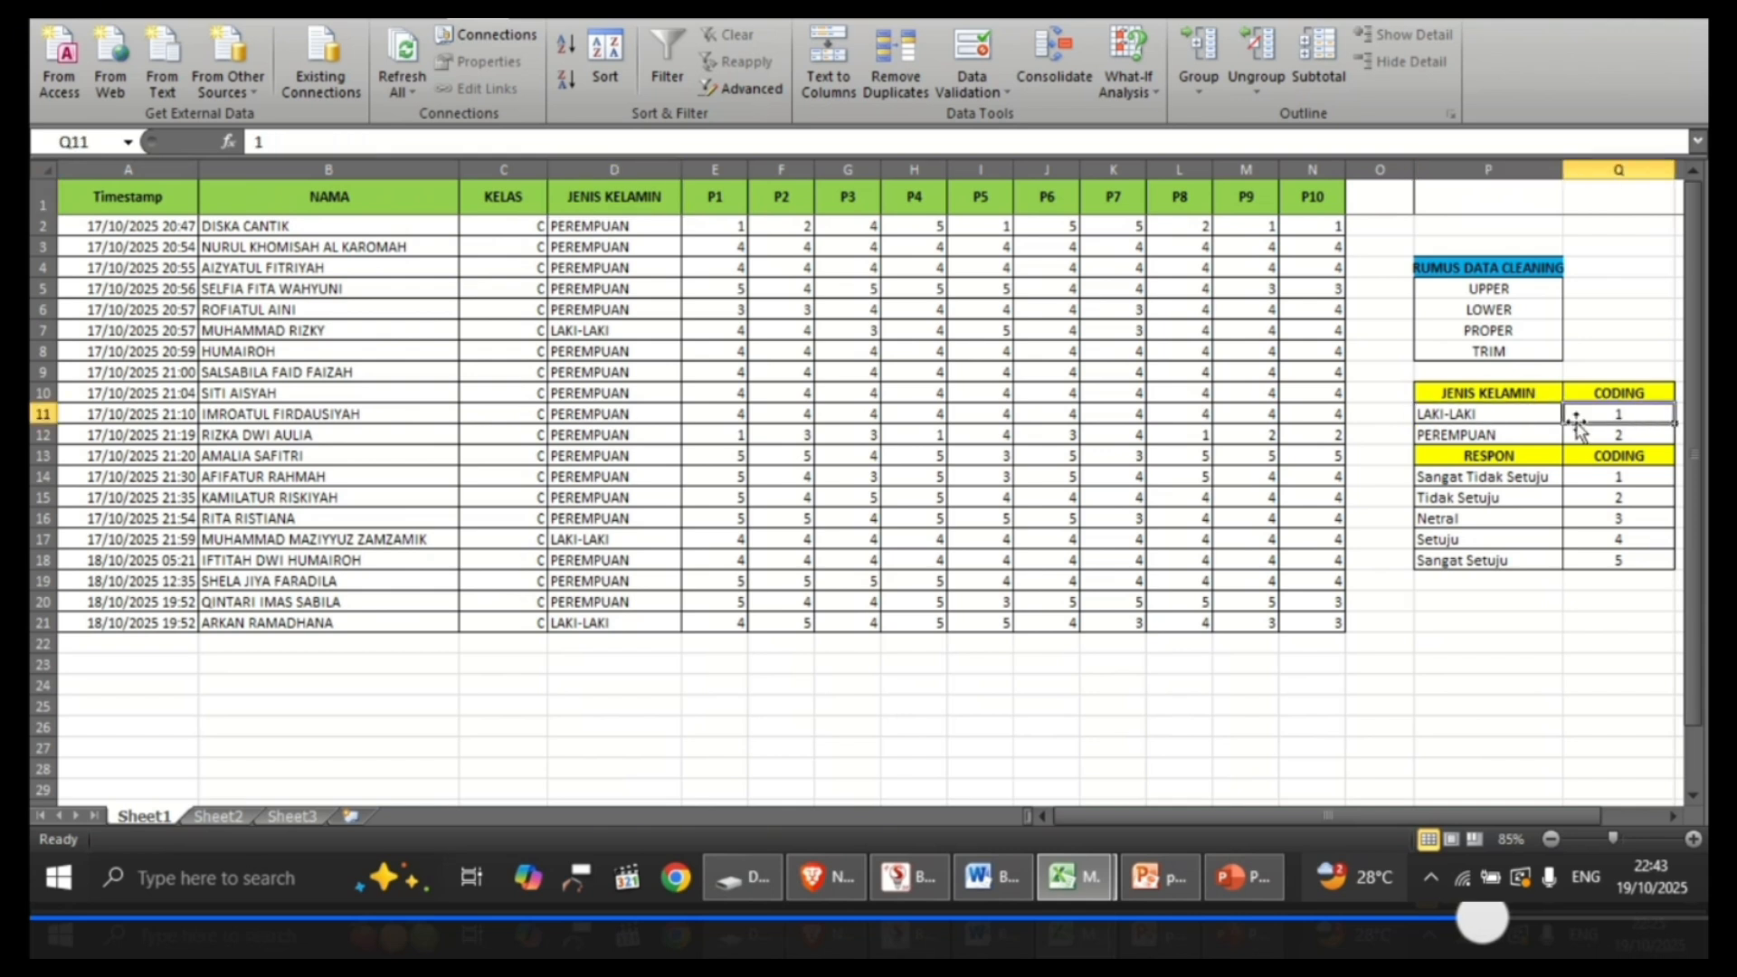
pyautogui.click(1516, 436)
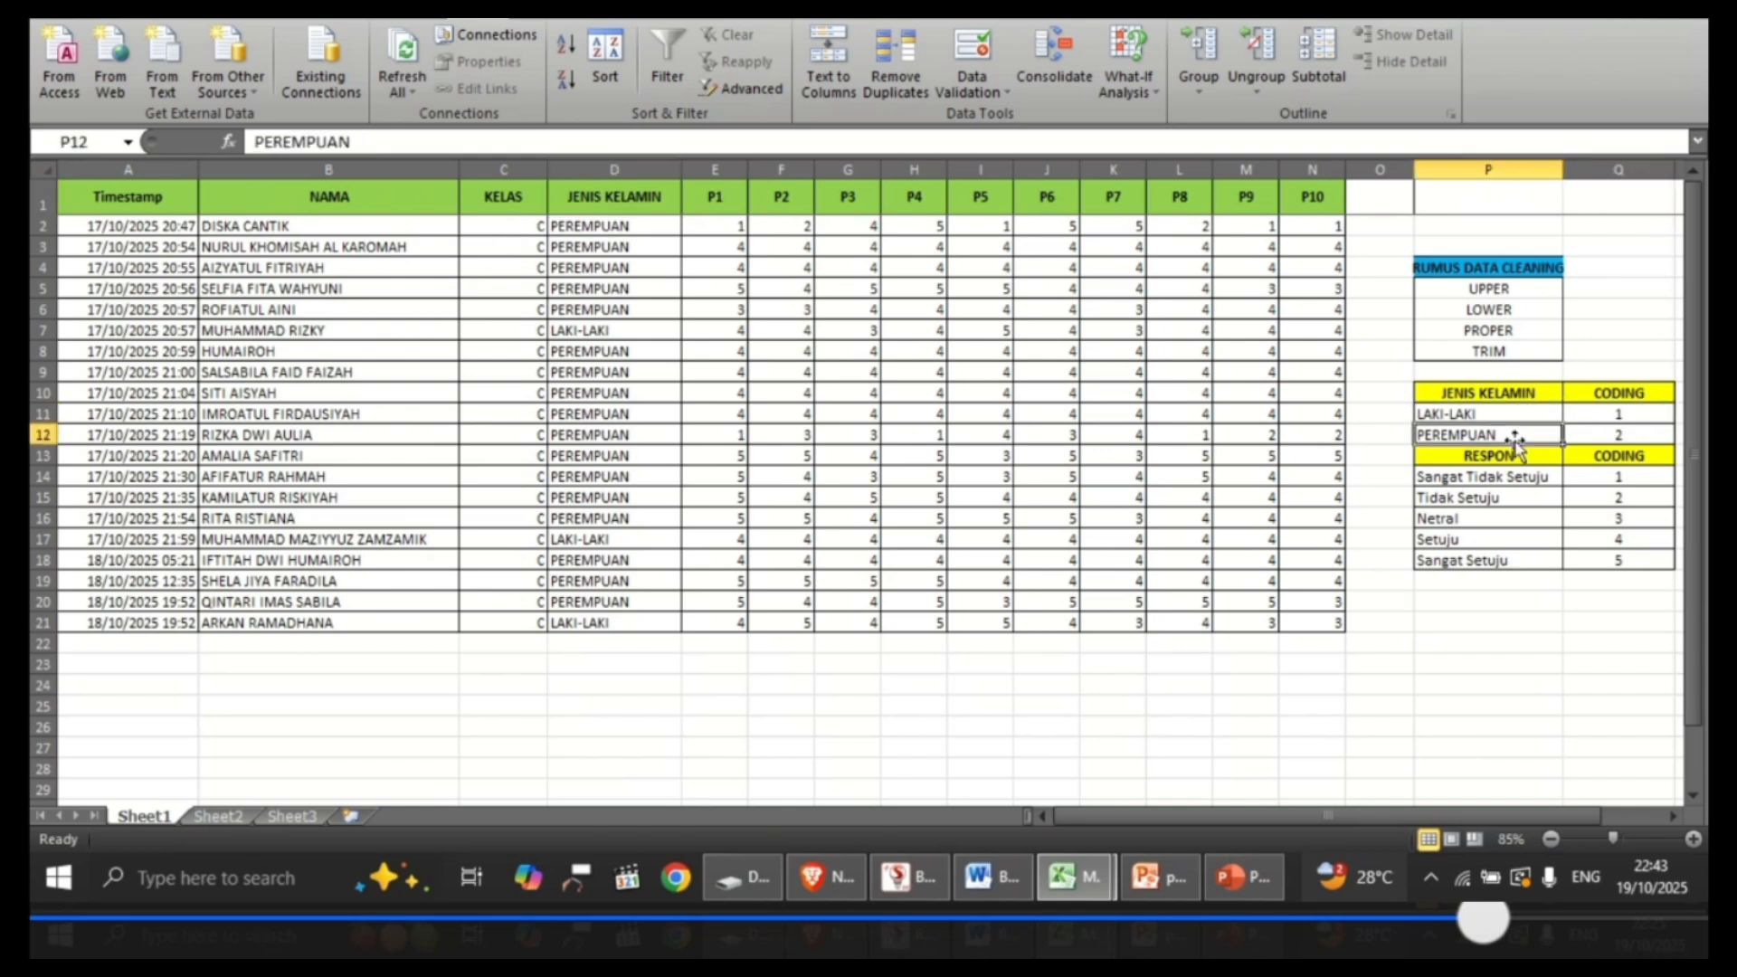
pyautogui.click(1639, 435)
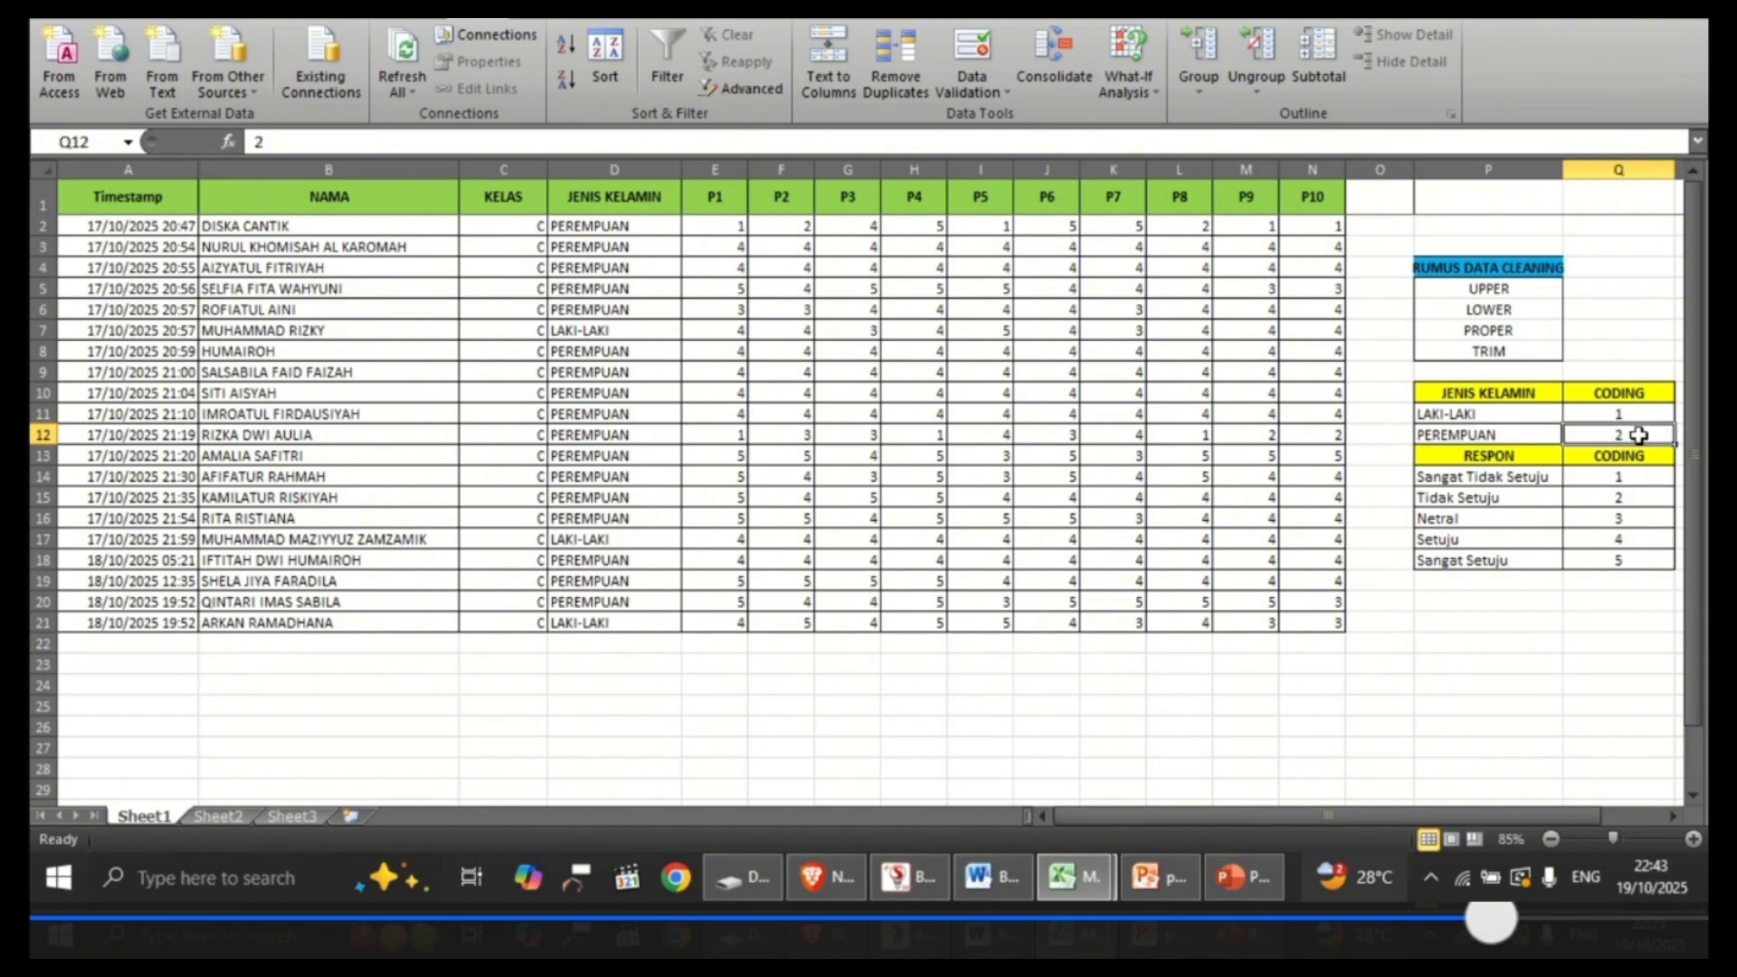
# Step: Select the JENIS KELAMIN cells D2:D21 and replace every PEREMPUAN entry with 2
pyautogui.click(643, 231)
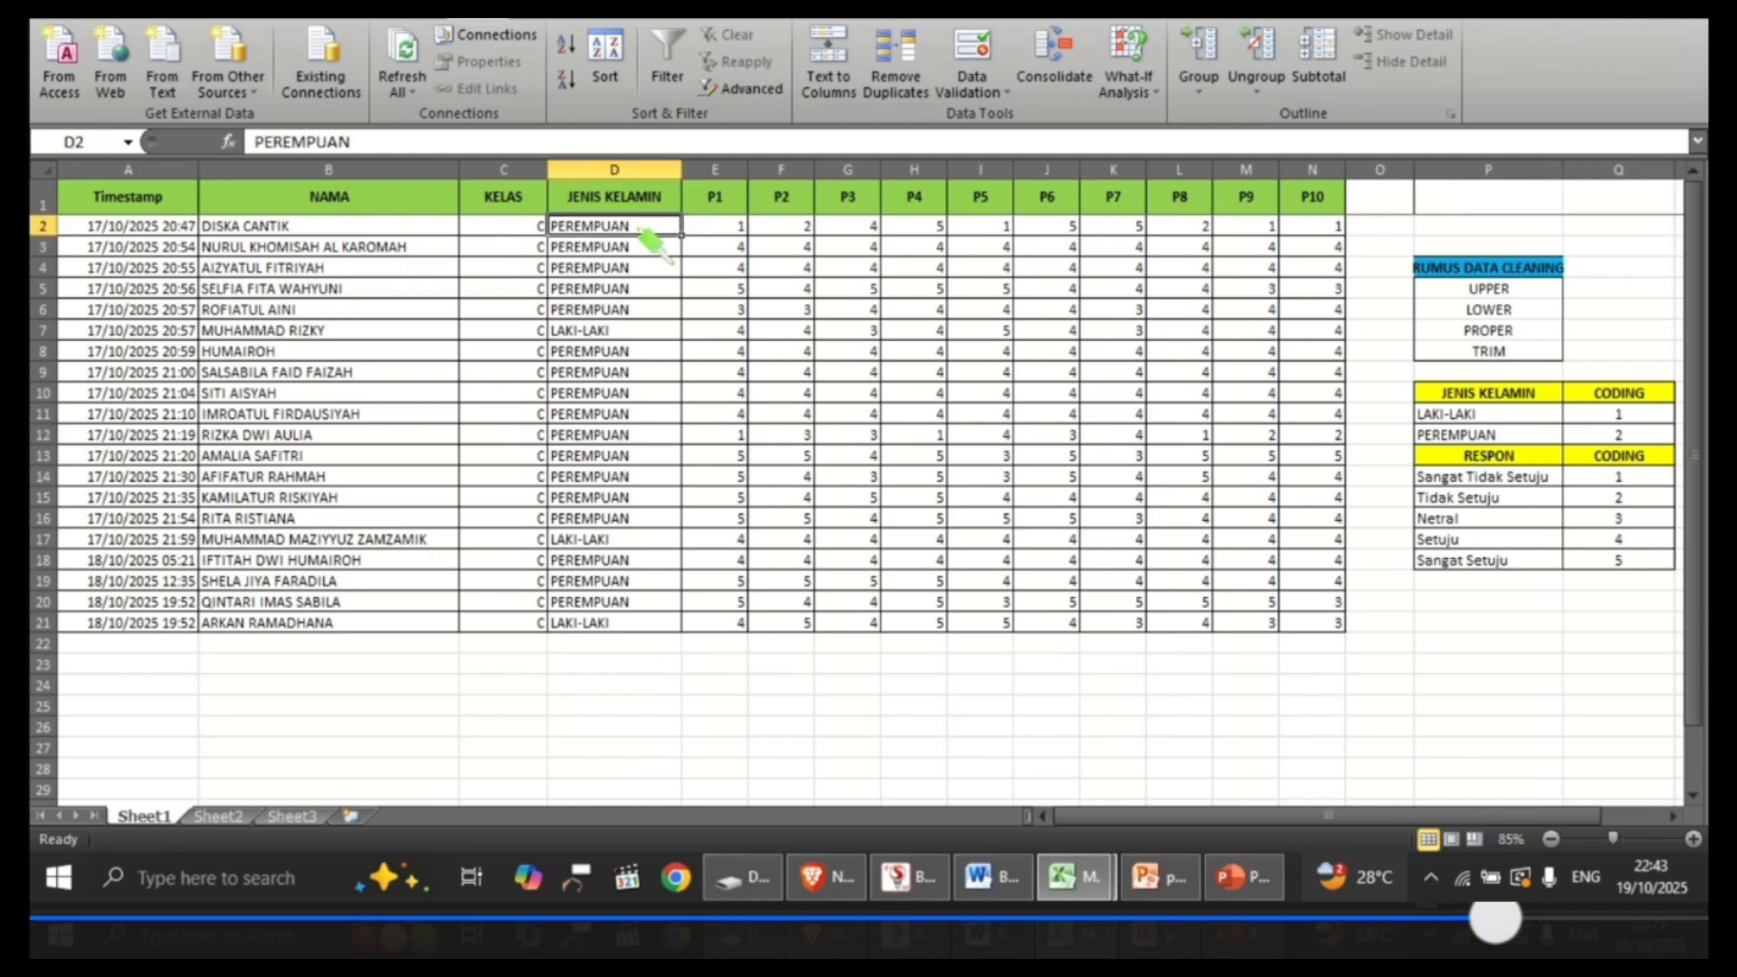
pyautogui.hotkey('shift', 'Down')
pyautogui.hotkey('shift', 'Down')
pyautogui.hotkey('shift', 'Down')
pyautogui.hotkey('shift', 'Down')
pyautogui.hotkey('shift', 'Down')
pyautogui.hotkey('shift', 'Down')
pyautogui.hotkey('shift', 'Down')
pyautogui.hotkey('shift', 'Down')
pyautogui.hotkey('shift', 'Down')
pyautogui.hotkey('shift', 'Down')
pyautogui.hotkey('shift', 'Down')
pyautogui.hotkey('shift', 'Down')
pyautogui.hotkey('shift', 'Down')
pyautogui.hotkey('shift', 'Down')
pyautogui.hotkey('shift', 'Down')
pyautogui.hotkey('shift', 'Down')
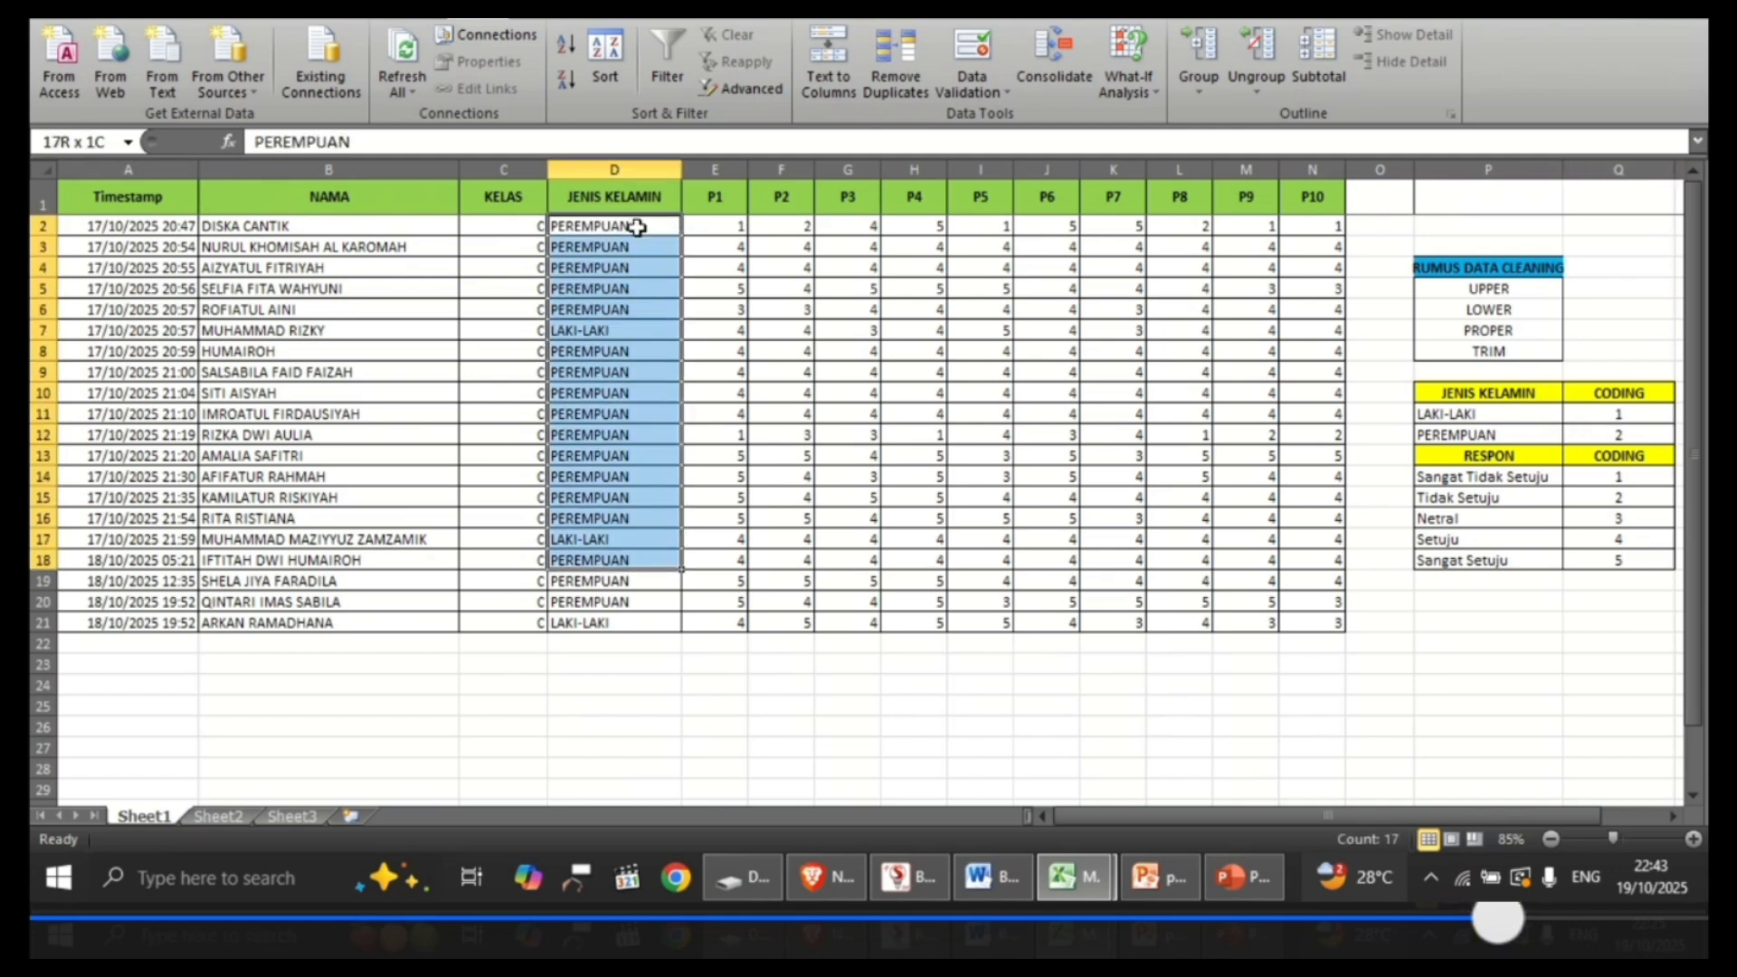
pyautogui.hotkey('shift', 'Down')
pyautogui.hotkey('shift', 'Down')
pyautogui.hotkey('shift', 'Down')
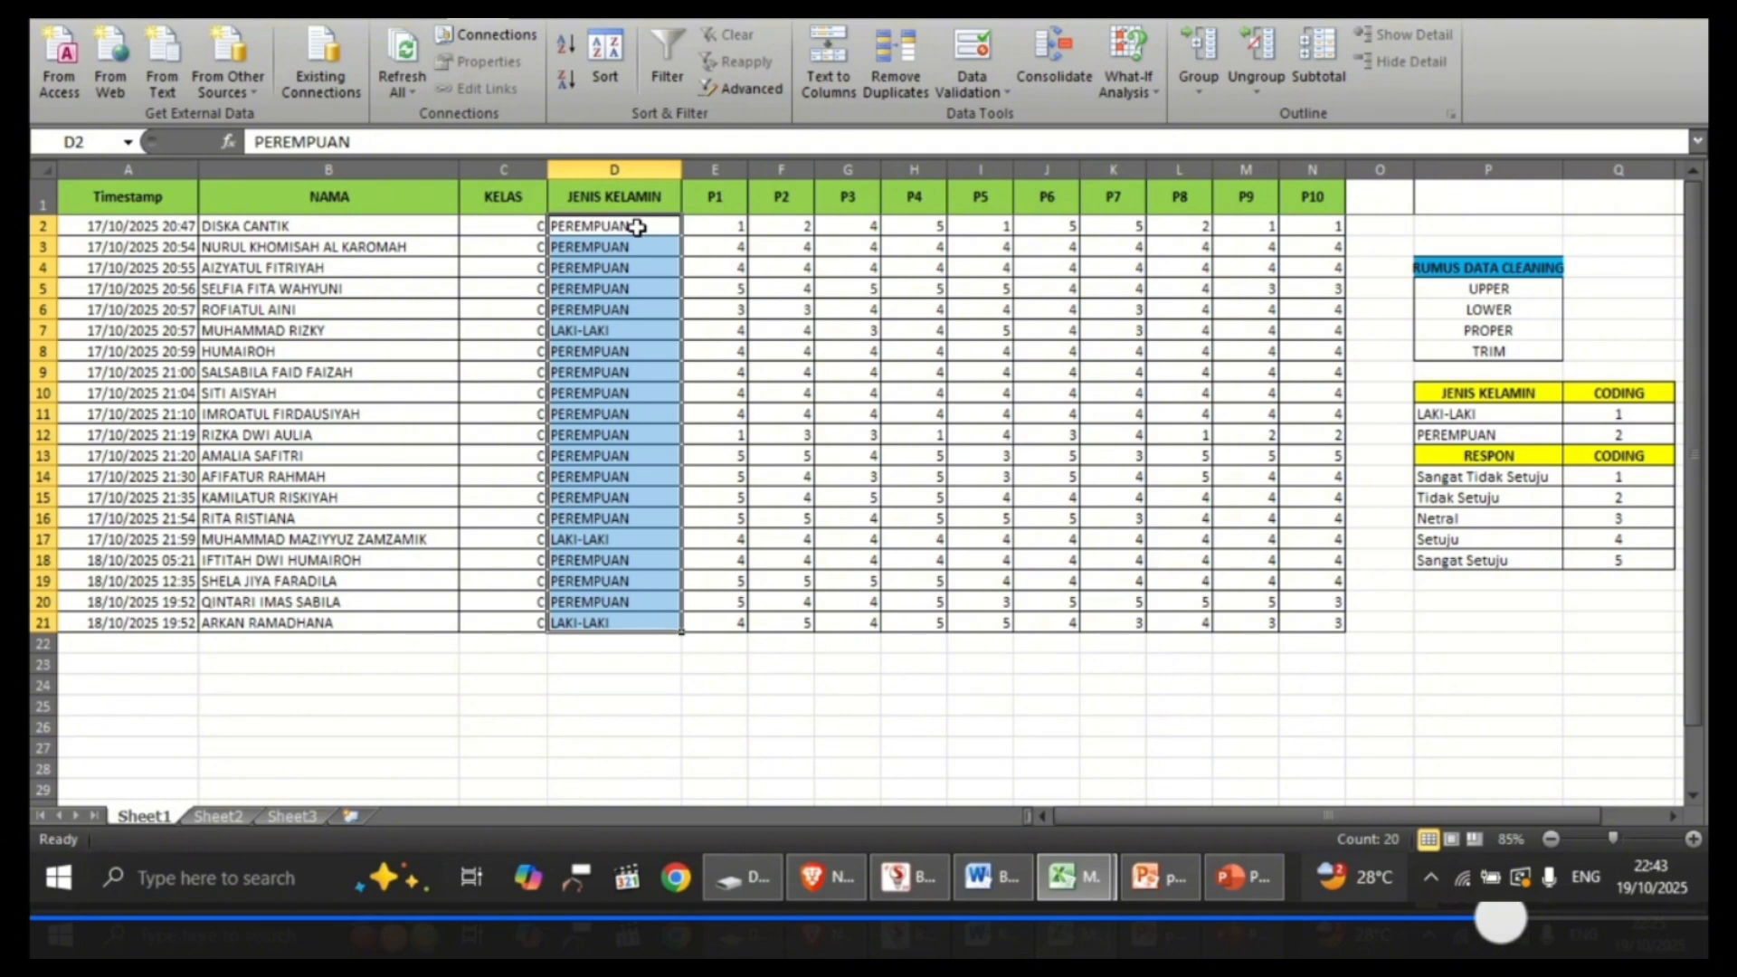
pyautogui.hotkey('ctrl', 'h')
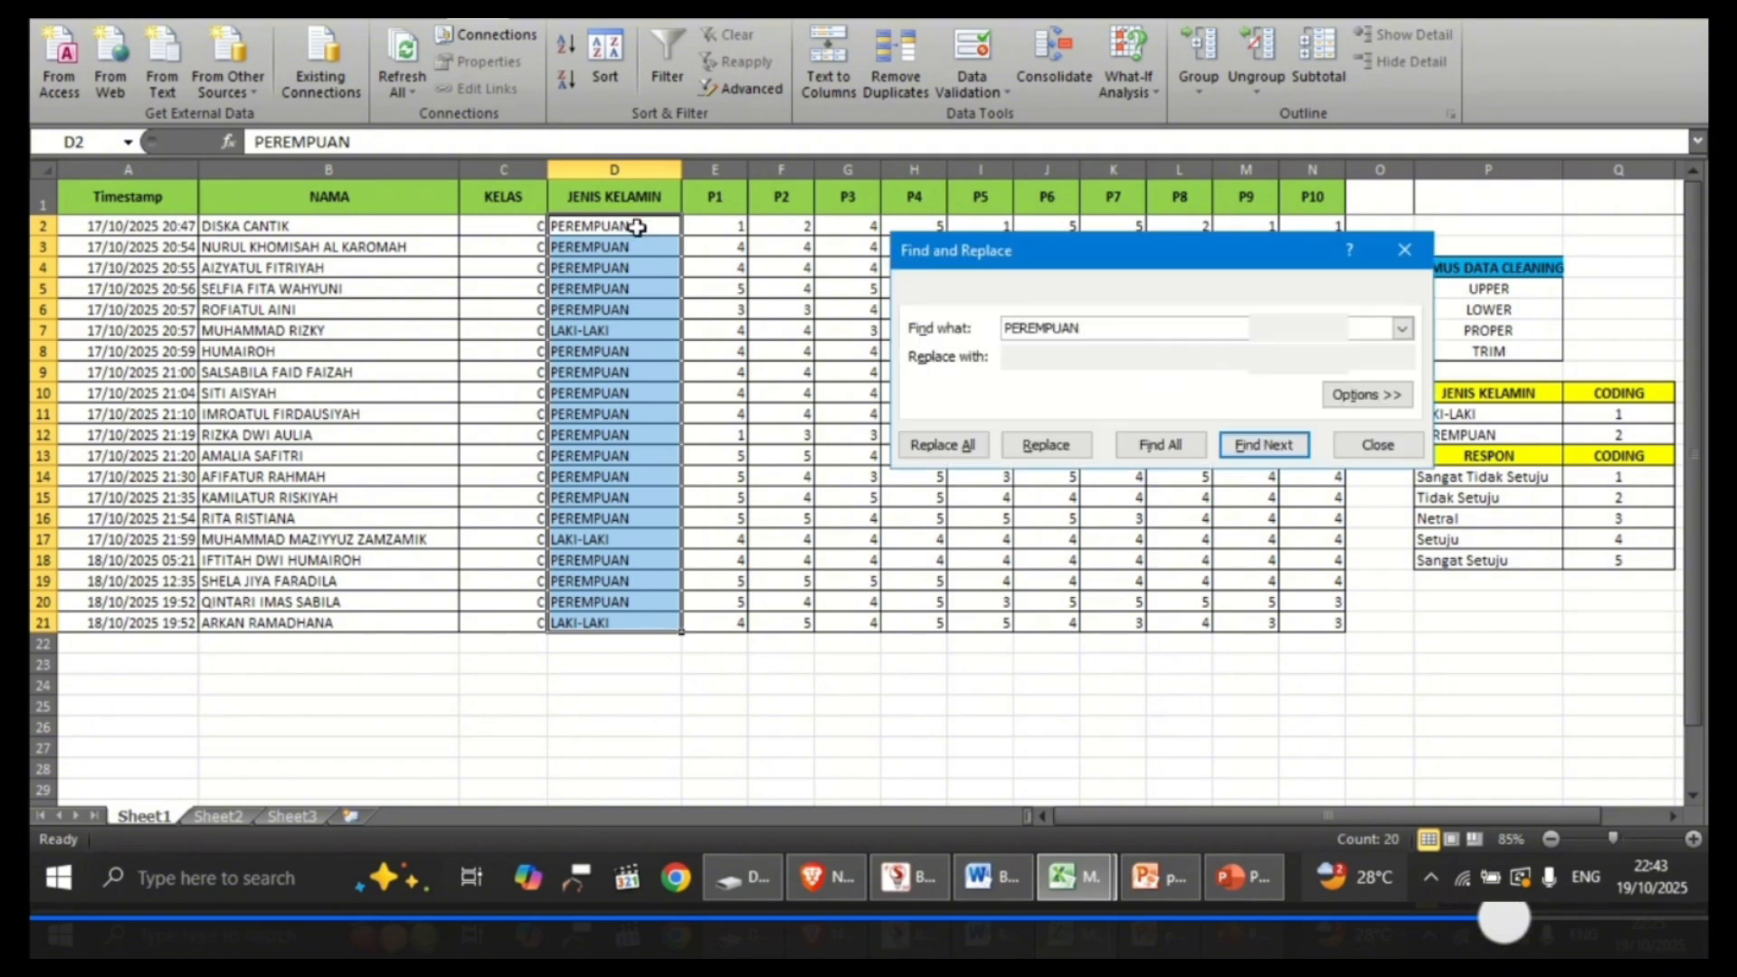
pyautogui.write('2')
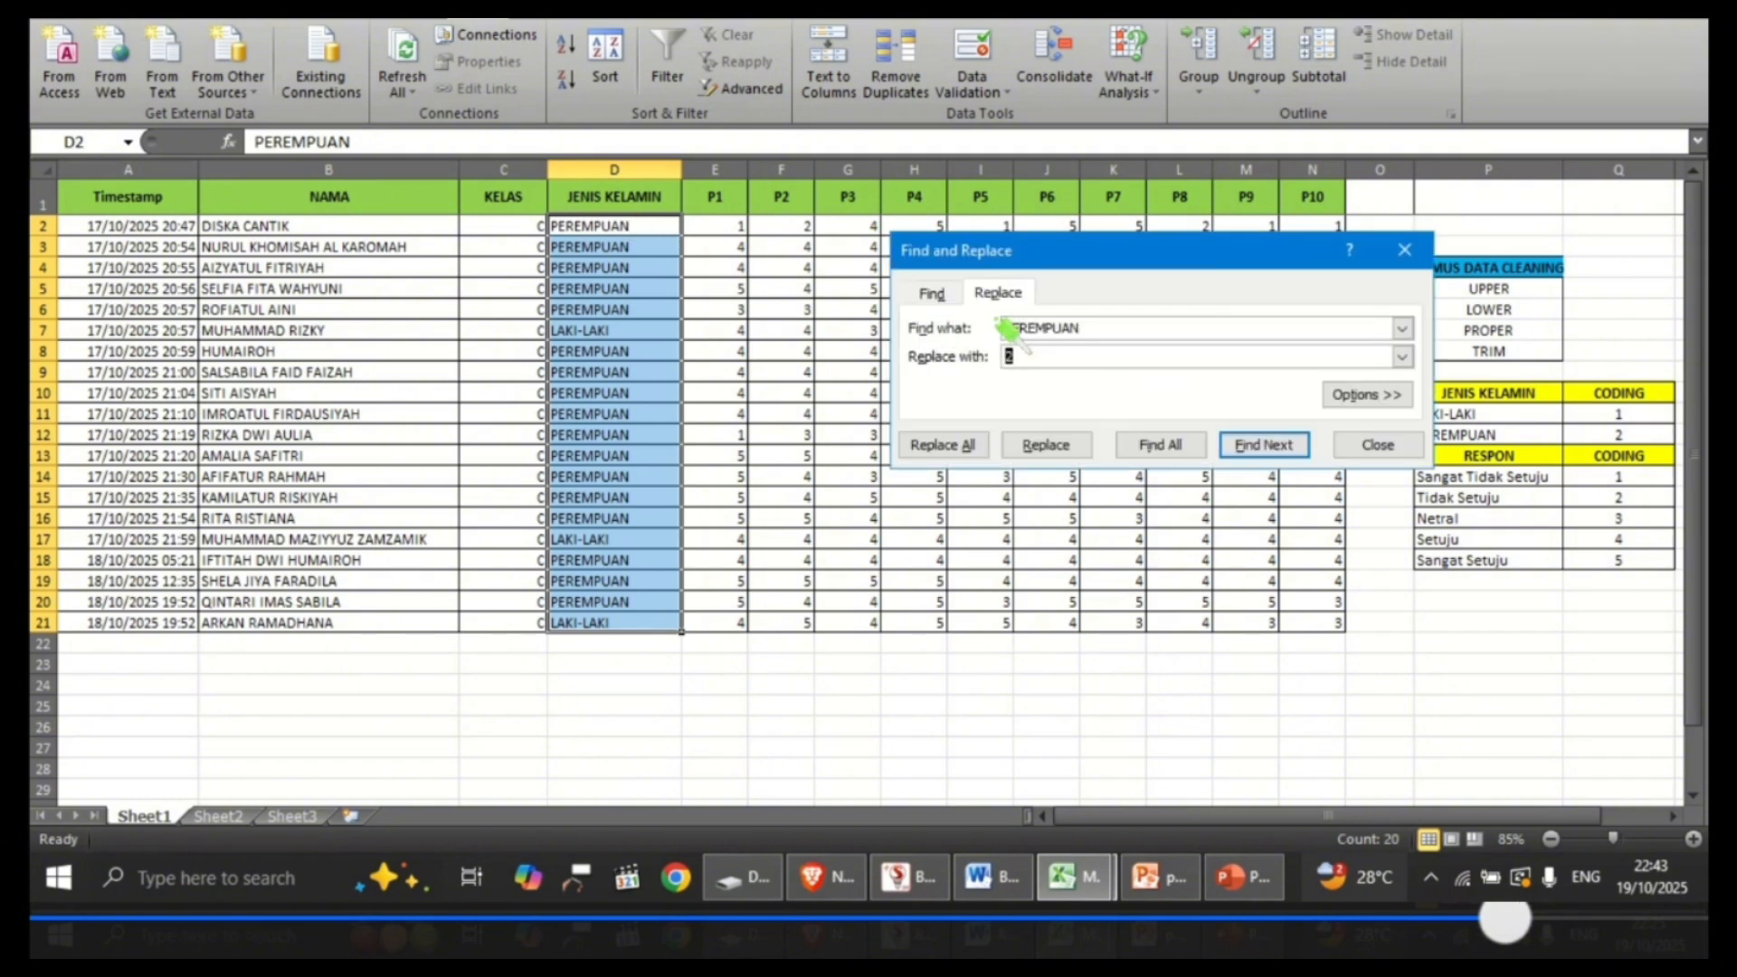
pyautogui.click(1040, 349)
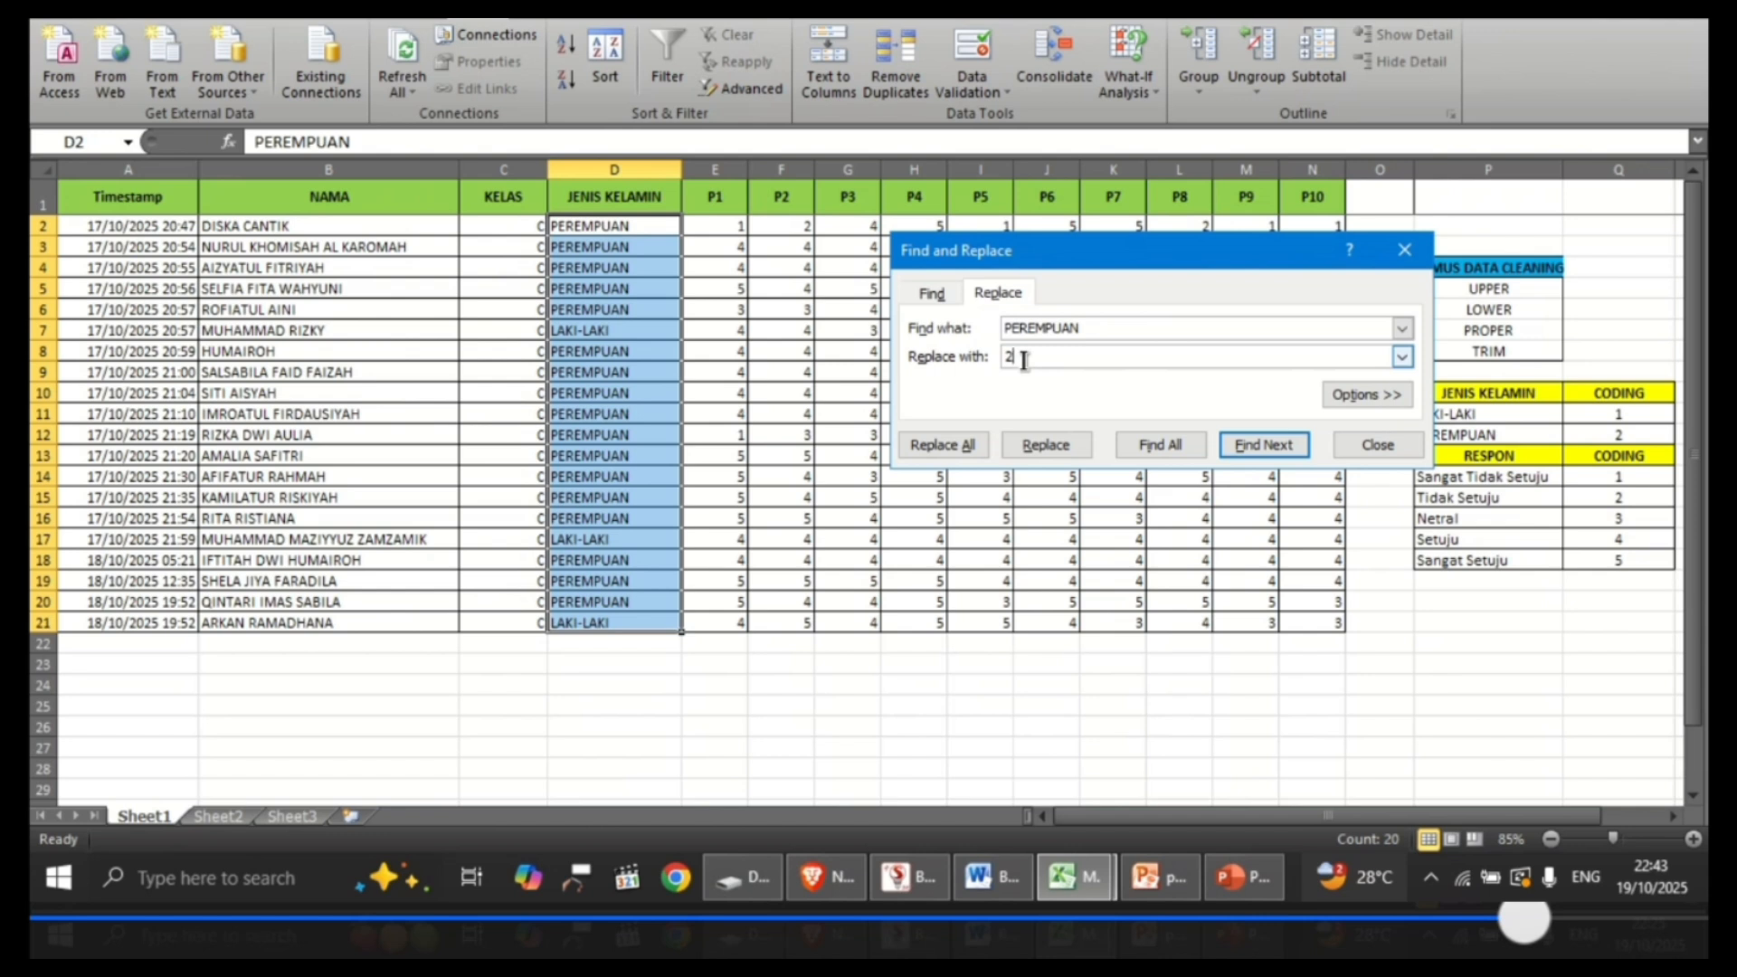
pyautogui.click(983, 441)
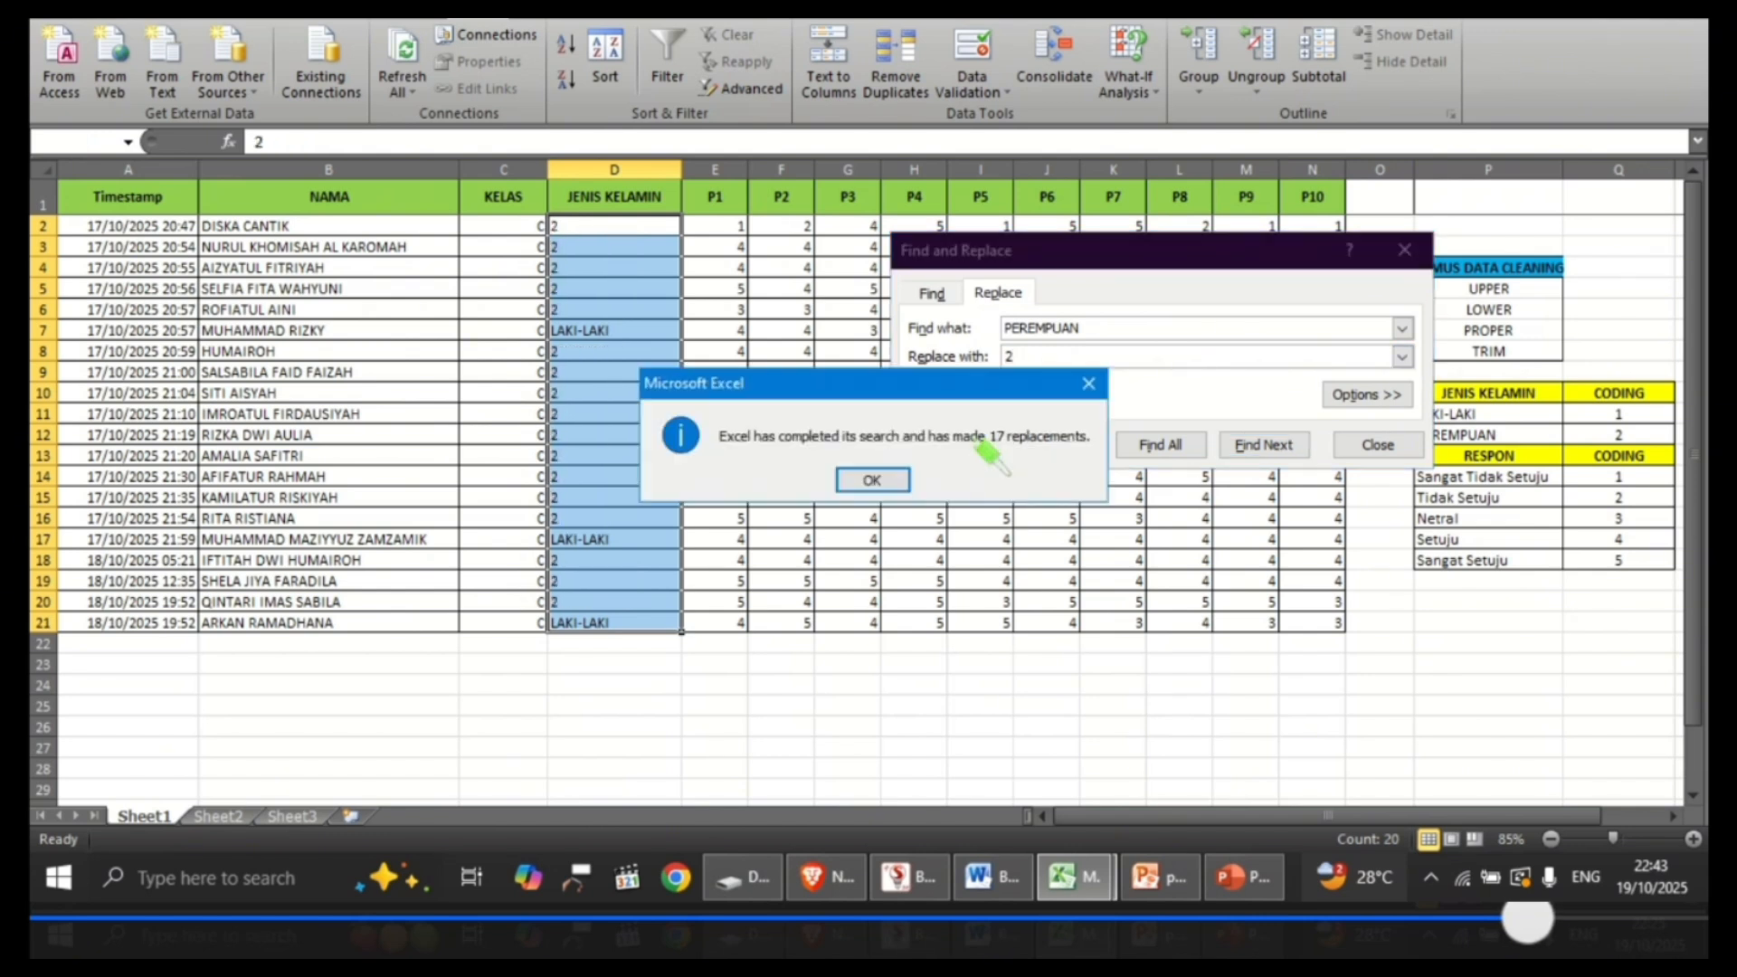
pyautogui.click(872, 480)
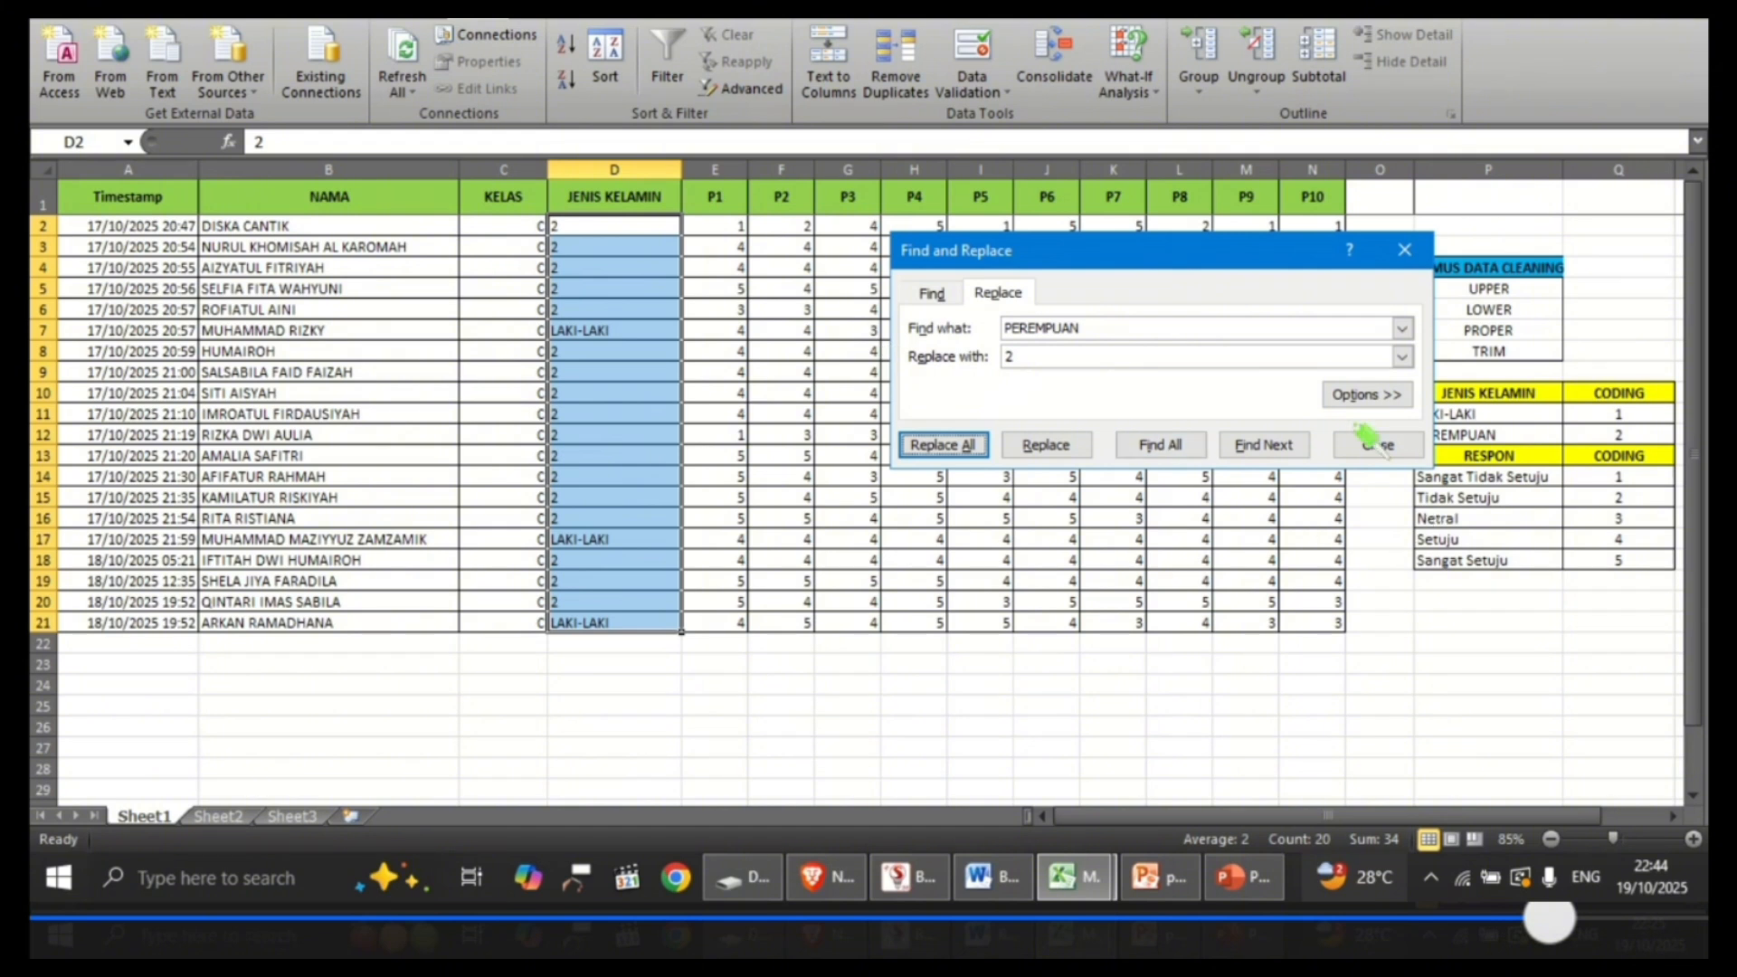
# Step: Replace all LAKI-LAKI entries with 1 in the selected JENIS KELAMIN cells and close Find and Replace
pyautogui.click(1067, 326)
pyautogui.doubleClick(1067, 326)
pyautogui.write('L')
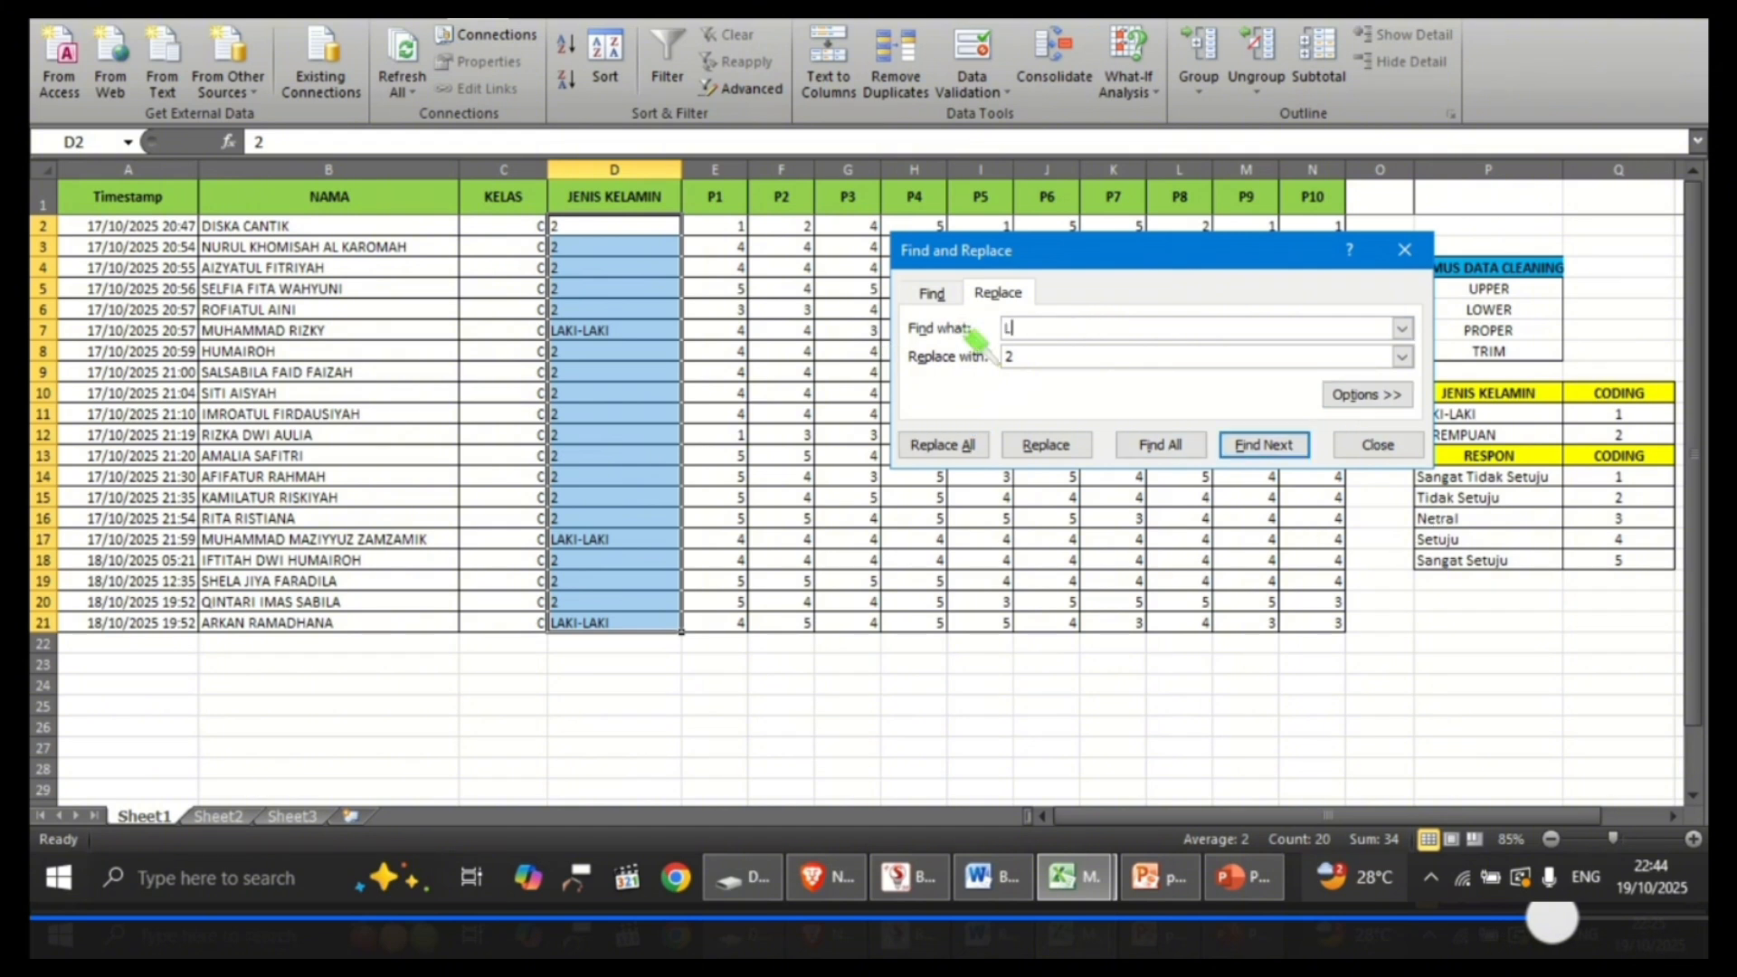
pyautogui.write('AKI-LAKI')
pyautogui.doubleClick(1014, 356)
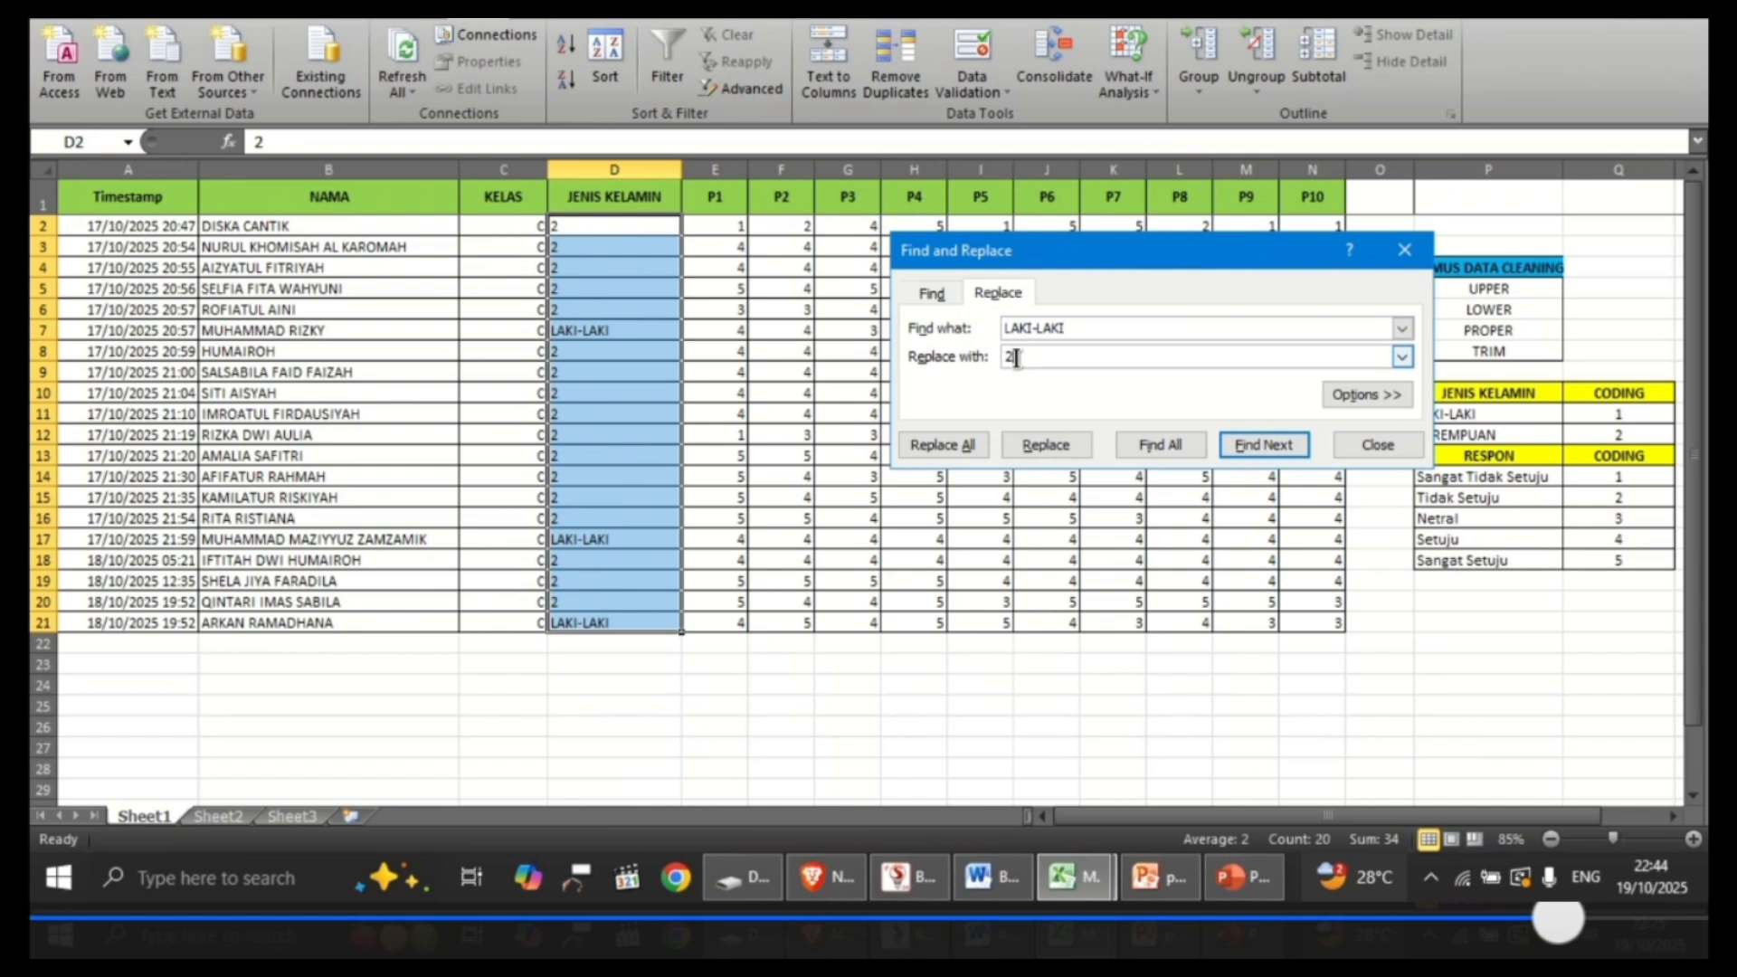
pyautogui.press('BackSpace')
pyautogui.write('1')
pyautogui.click(972, 445)
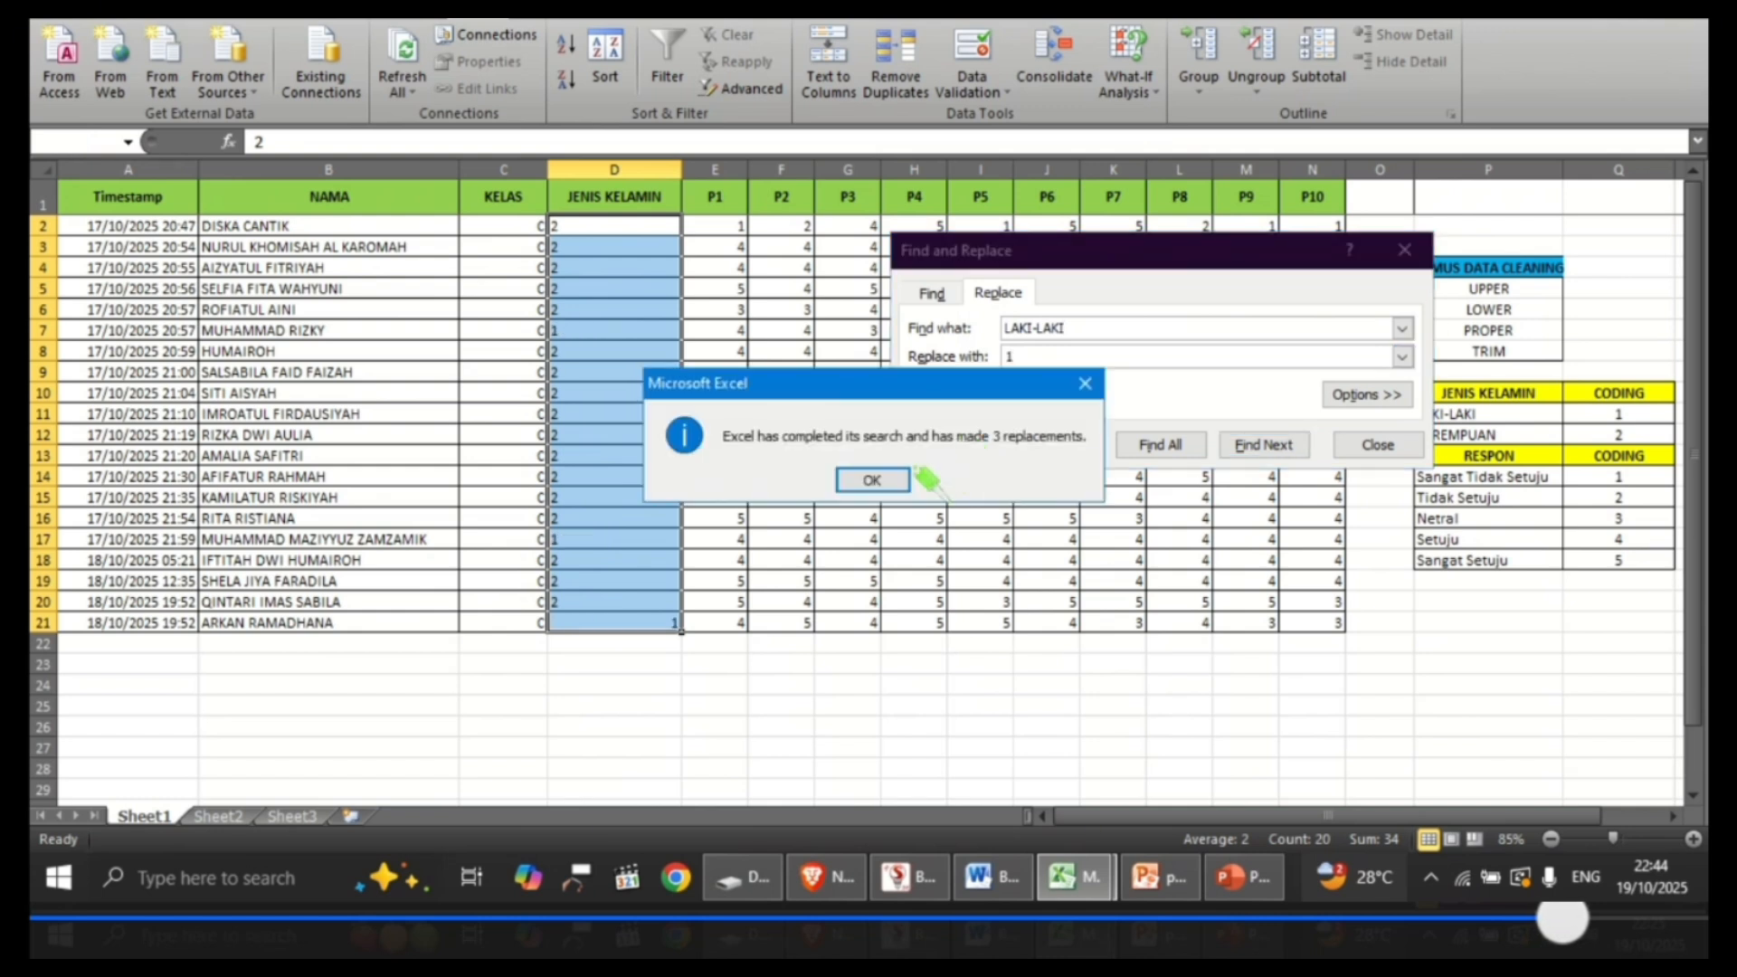
pyautogui.click(871, 478)
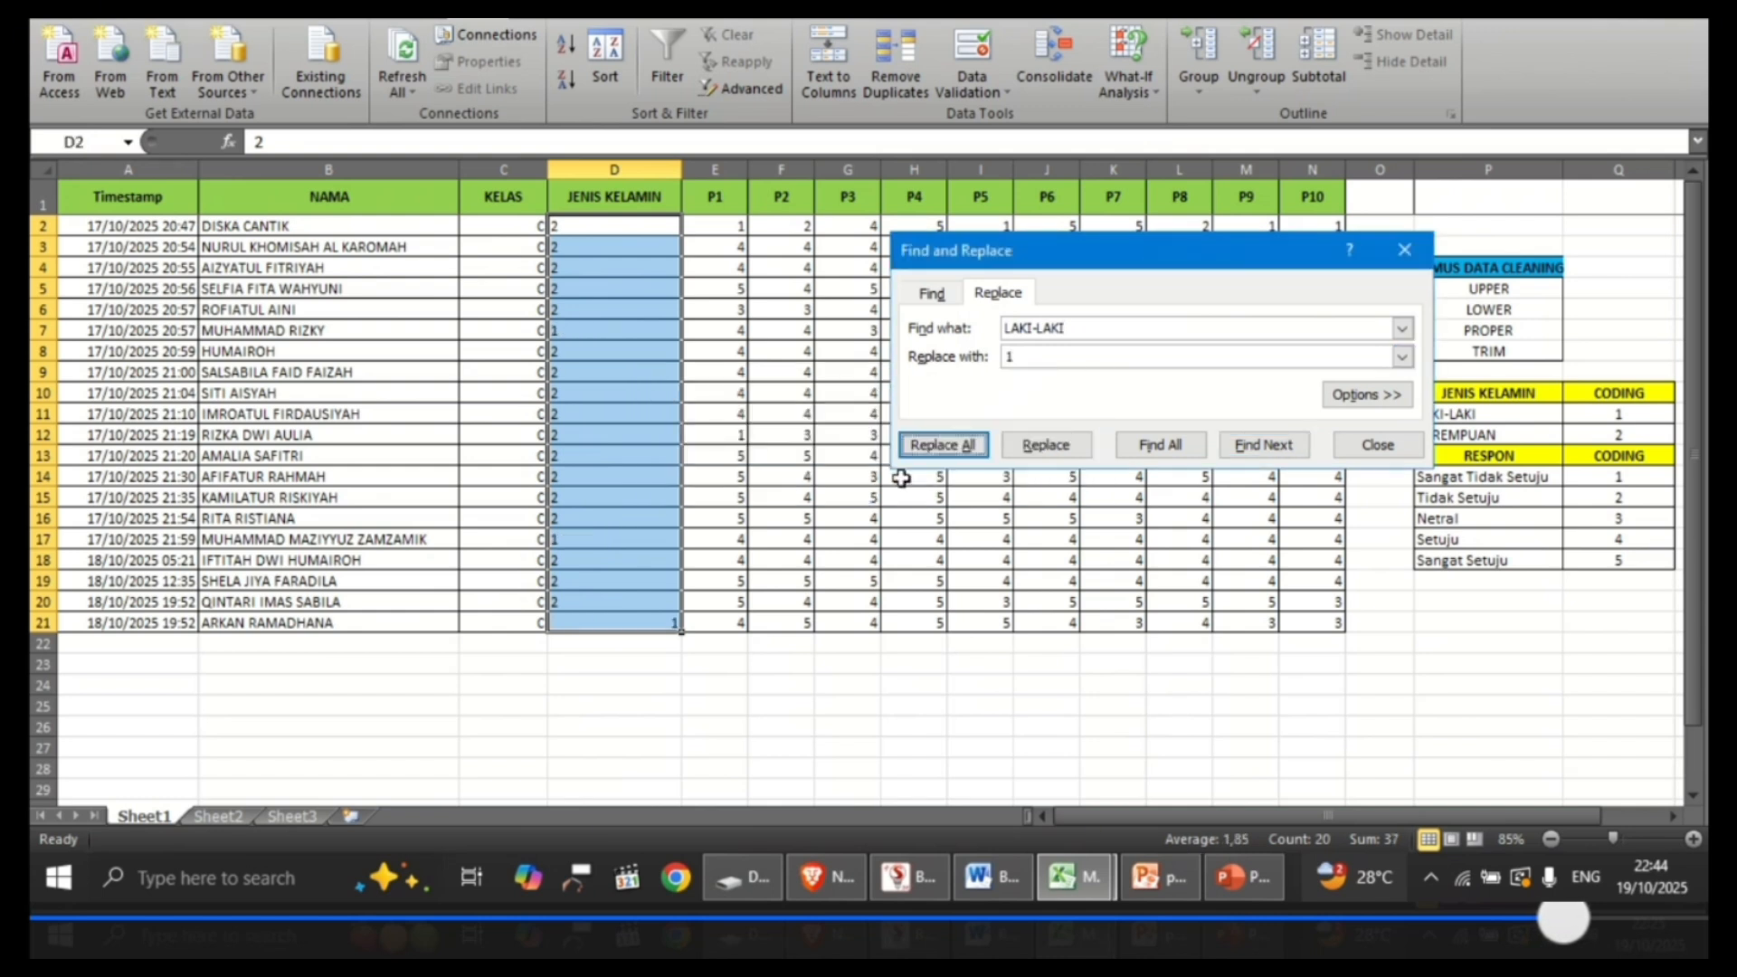
pyautogui.click(1376, 443)
pyautogui.click(590, 681)
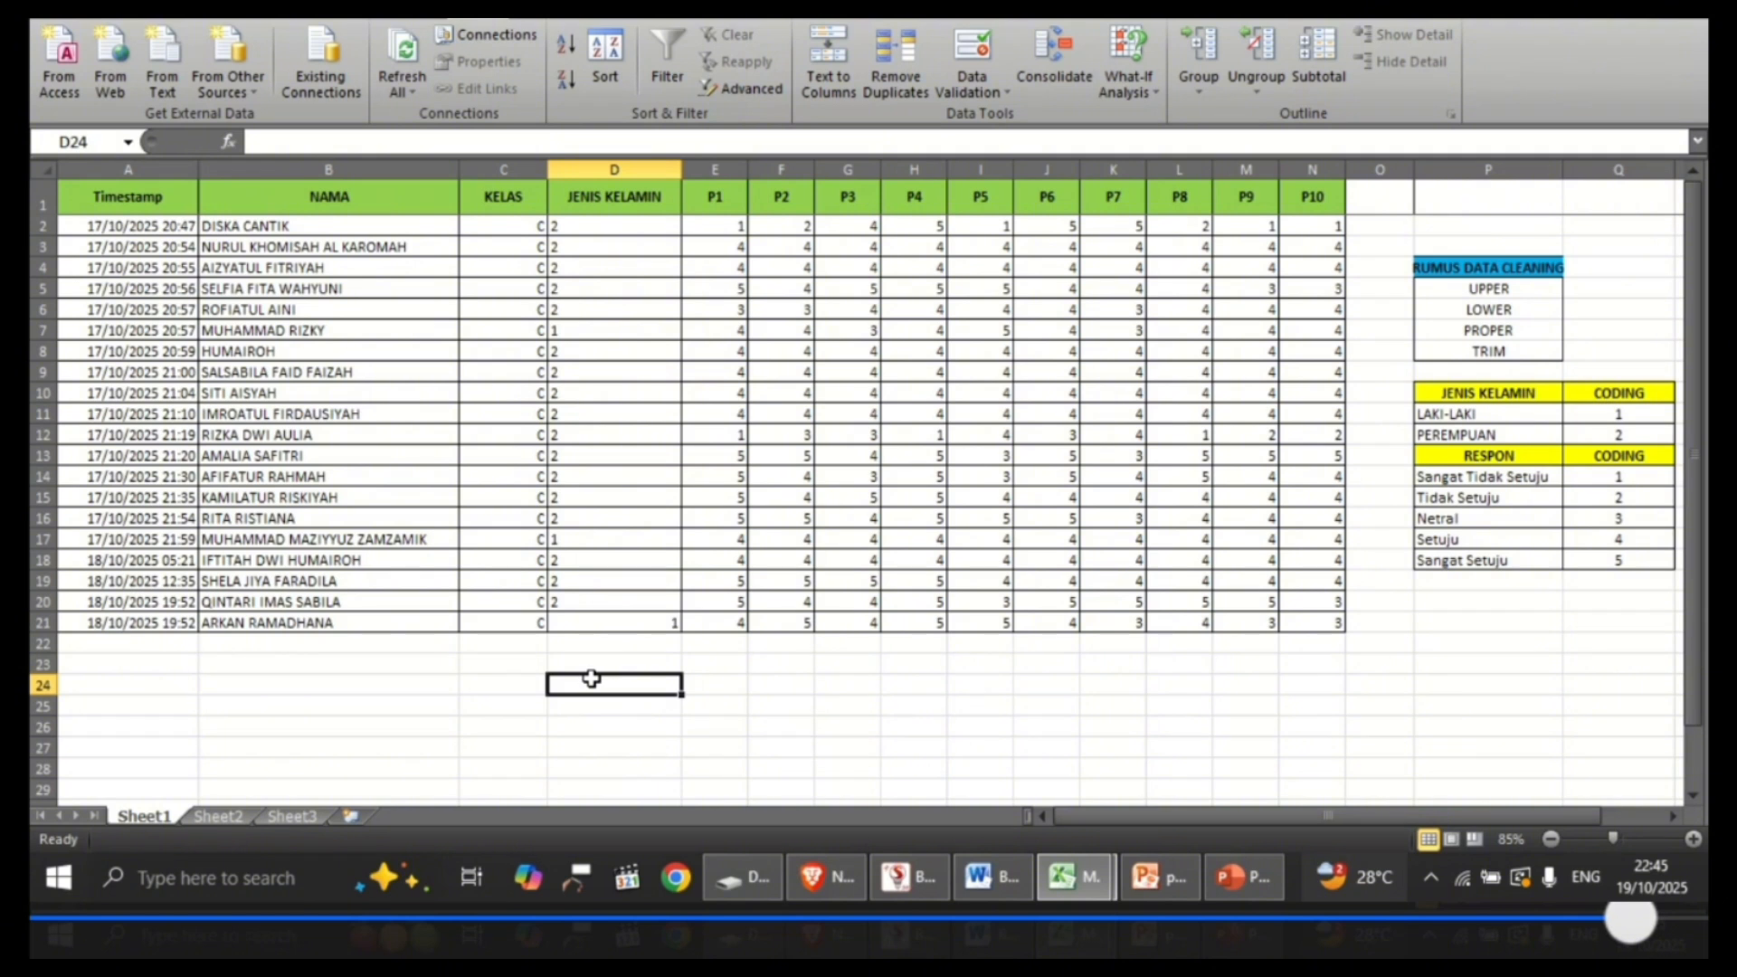
# Step: Center the KELAS values in cells C2:C21 horizontally
pyautogui.click(498, 234)
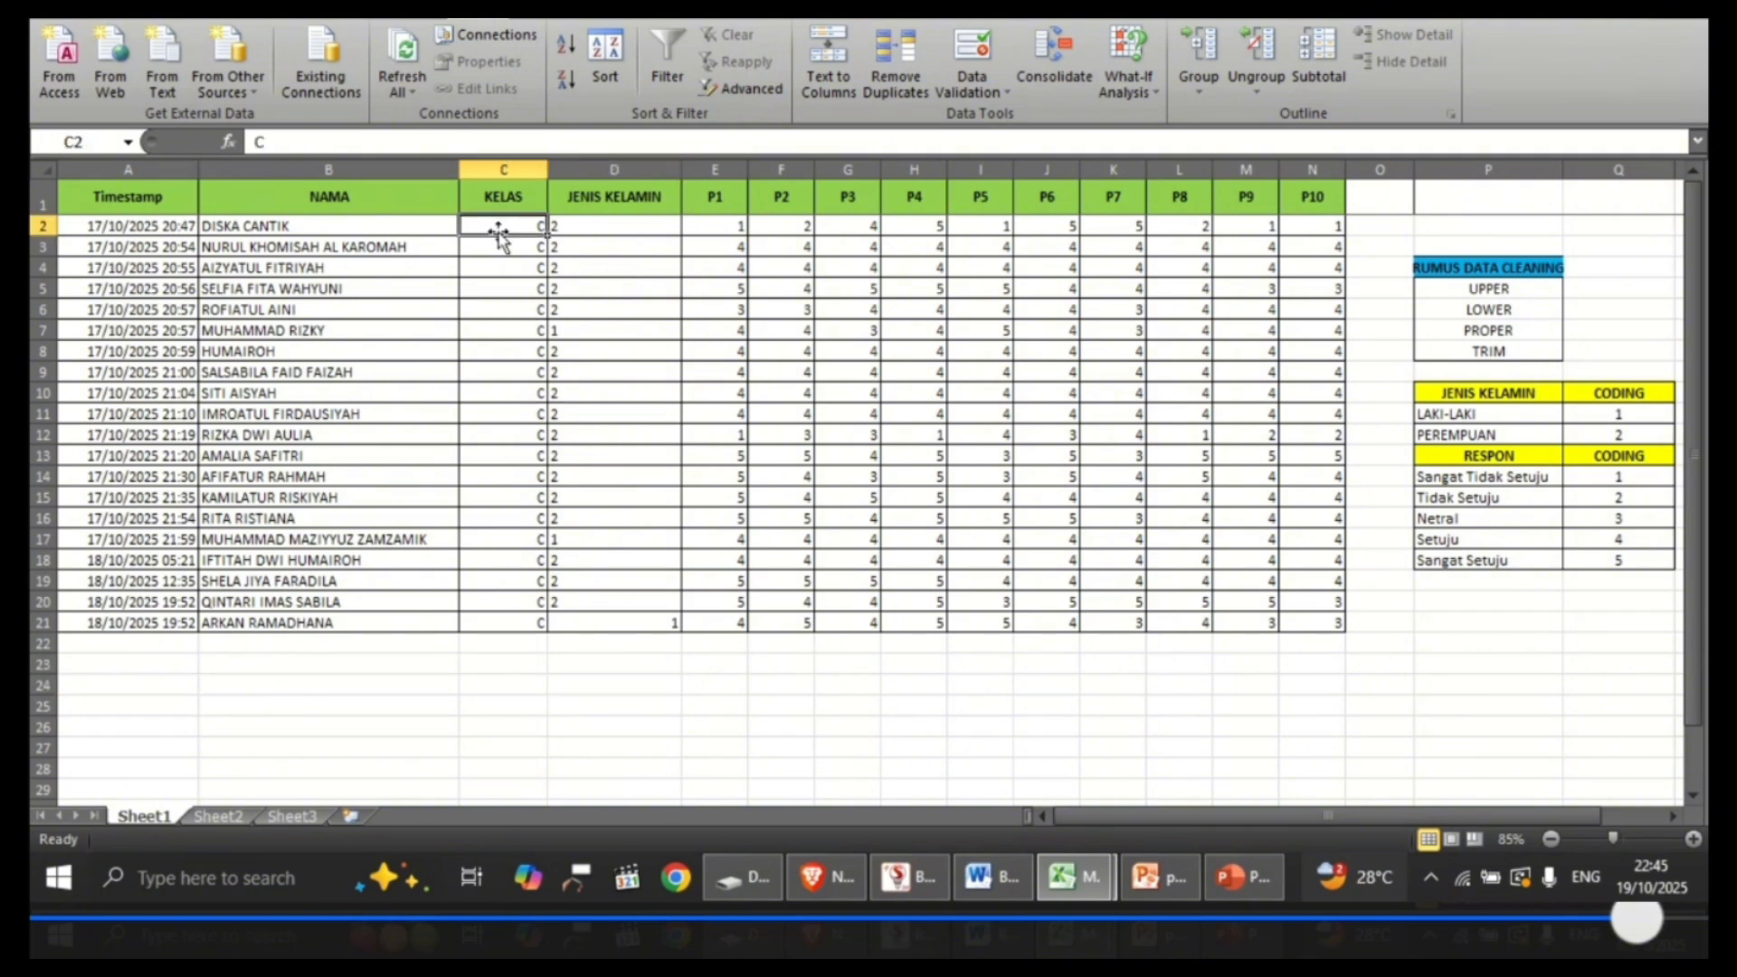
pyautogui.hotkey('shift', 'Down')
pyautogui.hotkey('shift', 'Down')
pyautogui.hotkey('shift', 'Down')
pyautogui.hotkey('shift', 'Down')
pyautogui.hotkey('shift', 'Down')
pyautogui.hotkey('shift', 'Down')
pyautogui.hotkey('shift', 'Down')
pyautogui.hotkey('shift', 'Down')
pyautogui.hotkey('shift', 'Down')
pyautogui.hotkey('shift', 'Down')
pyautogui.hotkey('shift', 'Down')
pyautogui.hotkey('shift', 'Down')
pyautogui.hotkey('shift', 'Down')
pyautogui.hotkey('shift', 'Down')
pyautogui.hotkey('shift', 'Down')
pyautogui.hotkey('shift', 'Down')
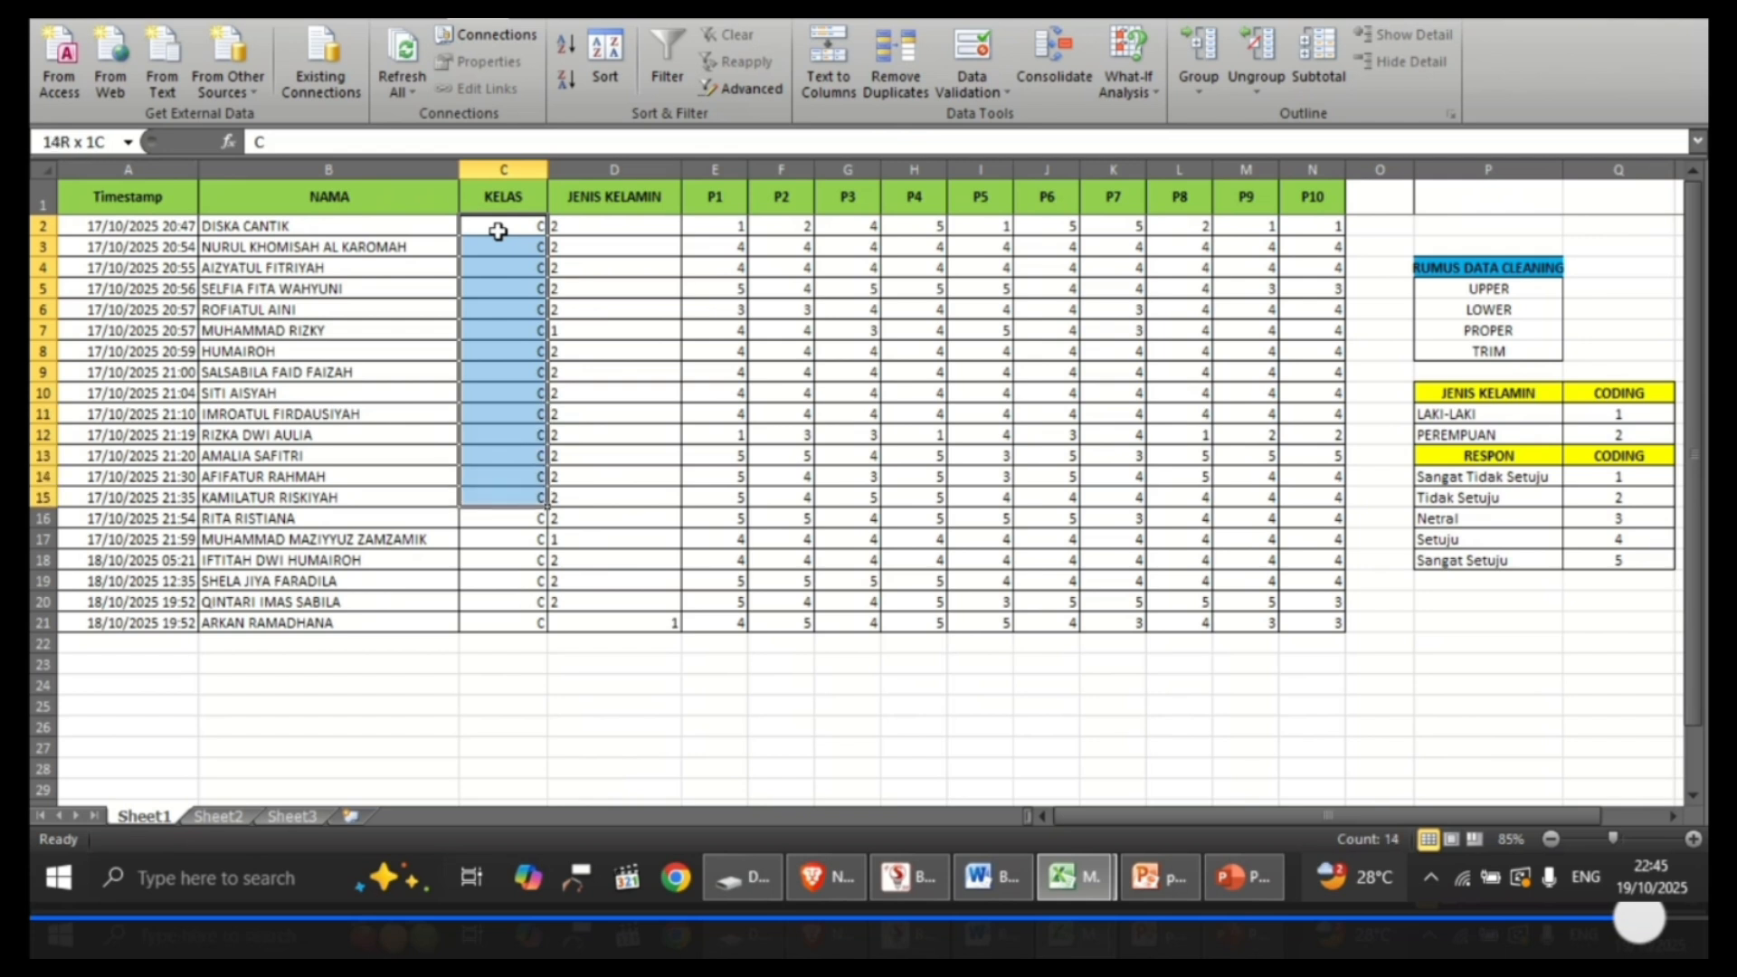
pyautogui.hotkey('shift', 'Down')
pyautogui.hotkey('shift', 'Down')
pyautogui.hotkey('shift', 'Down')
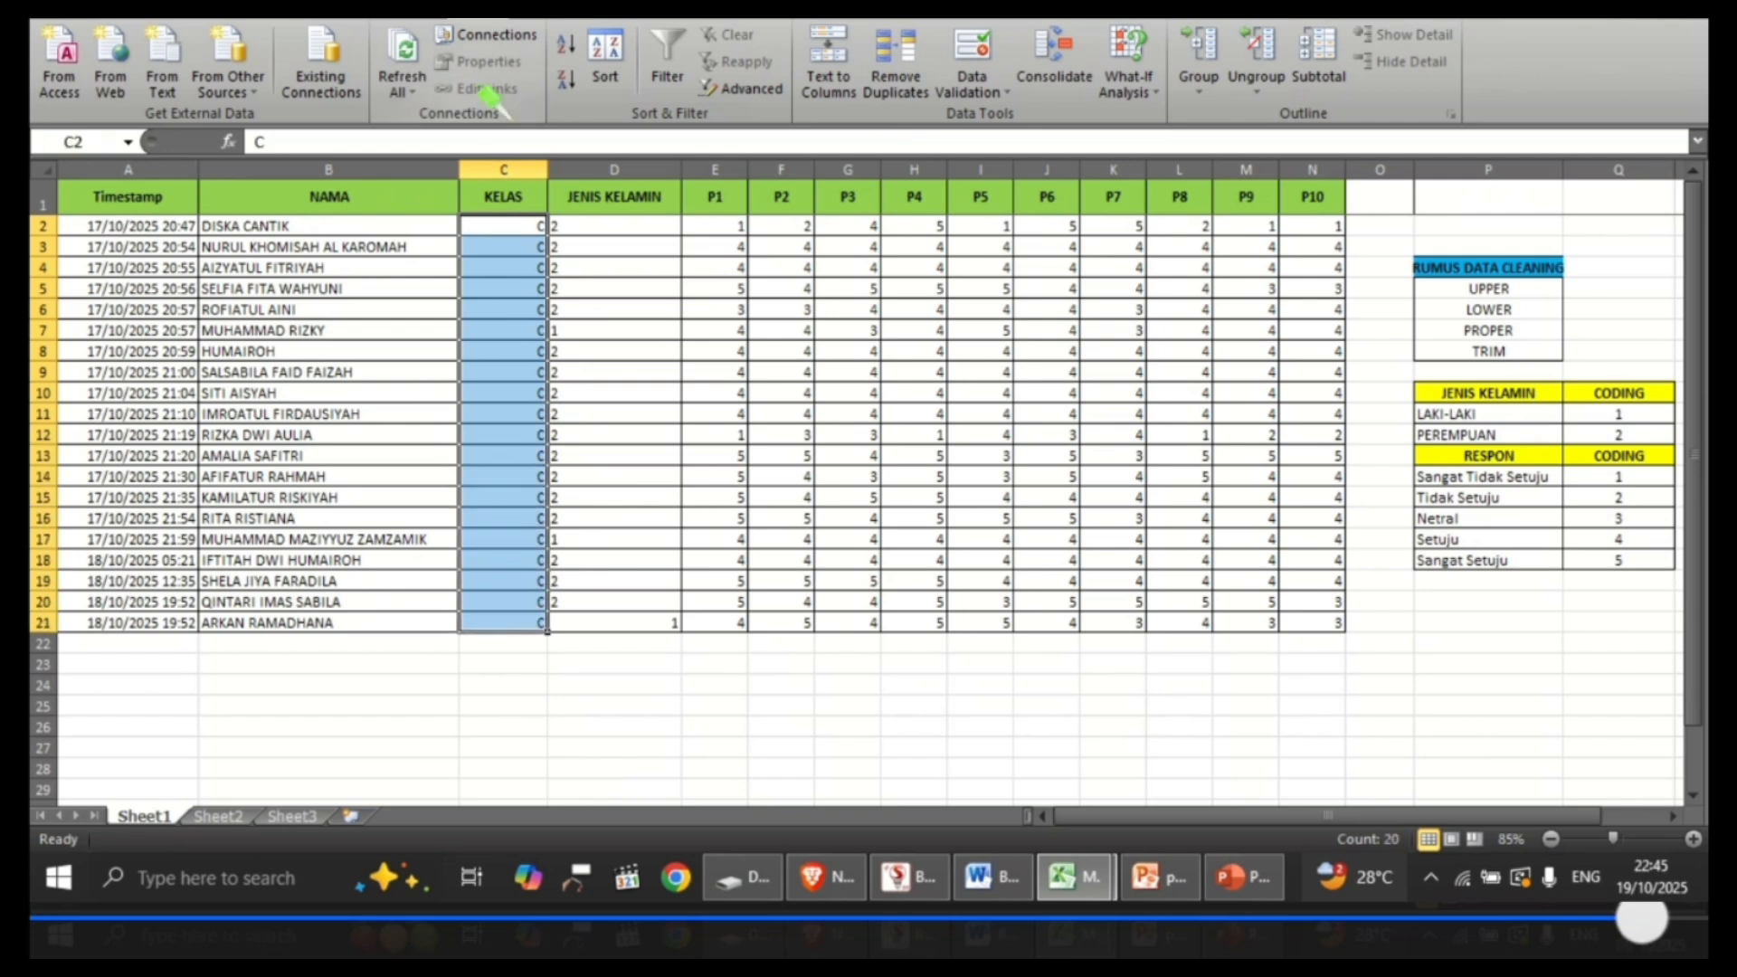
pyautogui.click(134, 10)
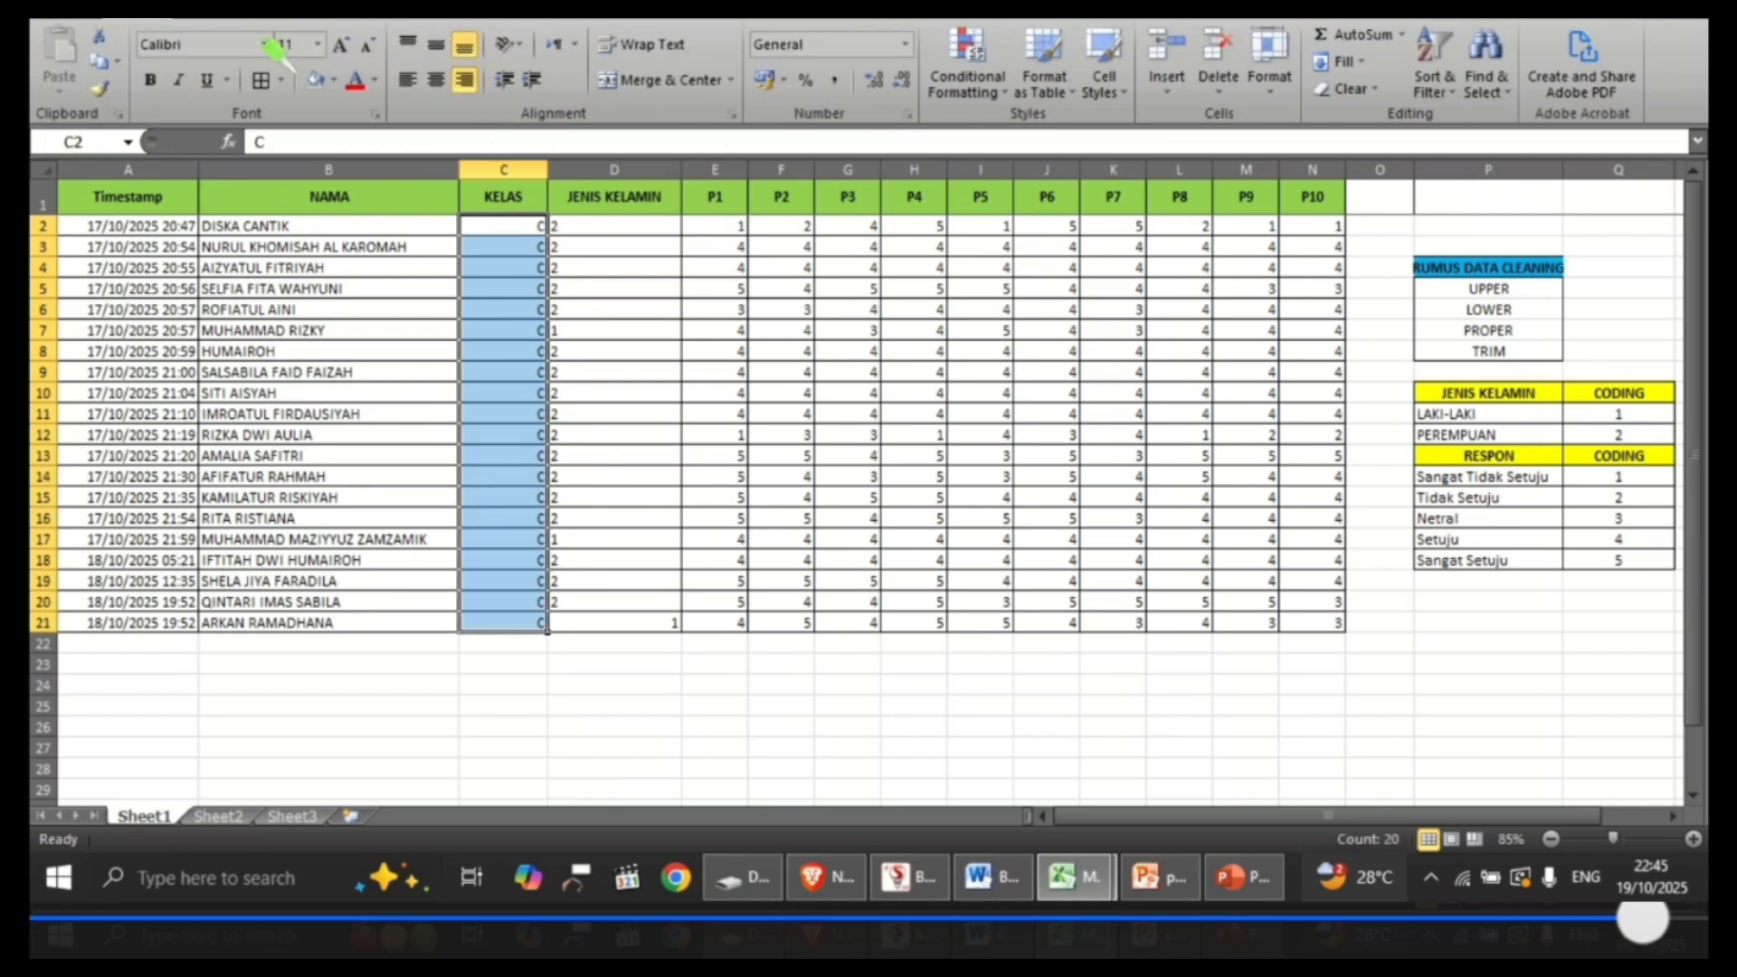
pyautogui.click(436, 80)
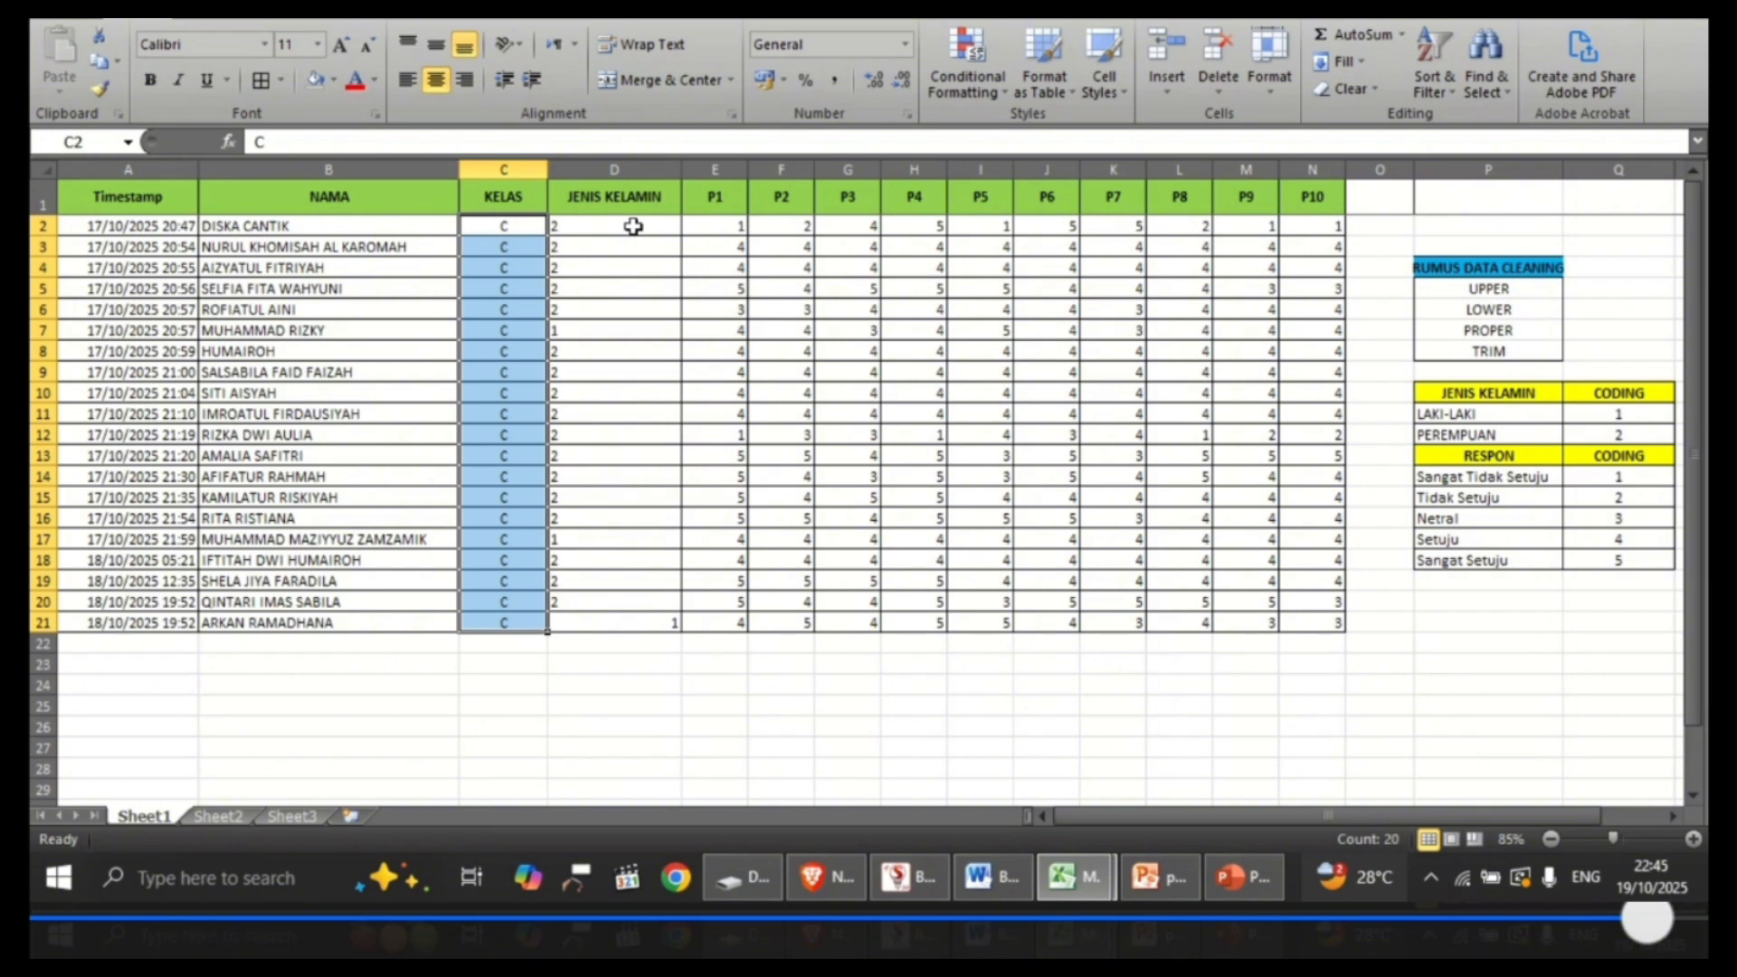
# Step: Center the JENIS KELAMIN and P1 to P10 values in cells D2:N21 horizontally
pyautogui.click(634, 226)
pyautogui.hotkey('shift', 'Down')
pyautogui.hotkey('shift', 'Down')
pyautogui.hotkey('shift', 'Down')
pyautogui.hotkey('shift', 'Down')
pyautogui.hotkey('shift', 'Down')
pyautogui.hotkey('shift', 'Down')
pyautogui.hotkey('shift', 'Down')
pyautogui.hotkey('shift', 'Down')
pyautogui.hotkey('shift', 'Down')
pyautogui.hotkey('shift', 'Down')
pyautogui.hotkey('shift', 'Down')
pyautogui.hotkey('shift', 'Down')
pyautogui.hotkey('shift', 'Down')
pyautogui.hotkey('shift', 'Down')
pyautogui.hotkey('shift', 'Down')
pyautogui.hotkey('shift', 'Down')
pyautogui.hotkey('shift', 'Down')
pyautogui.hotkey('shift', 'Down')
pyautogui.hotkey('shift', 'Down')
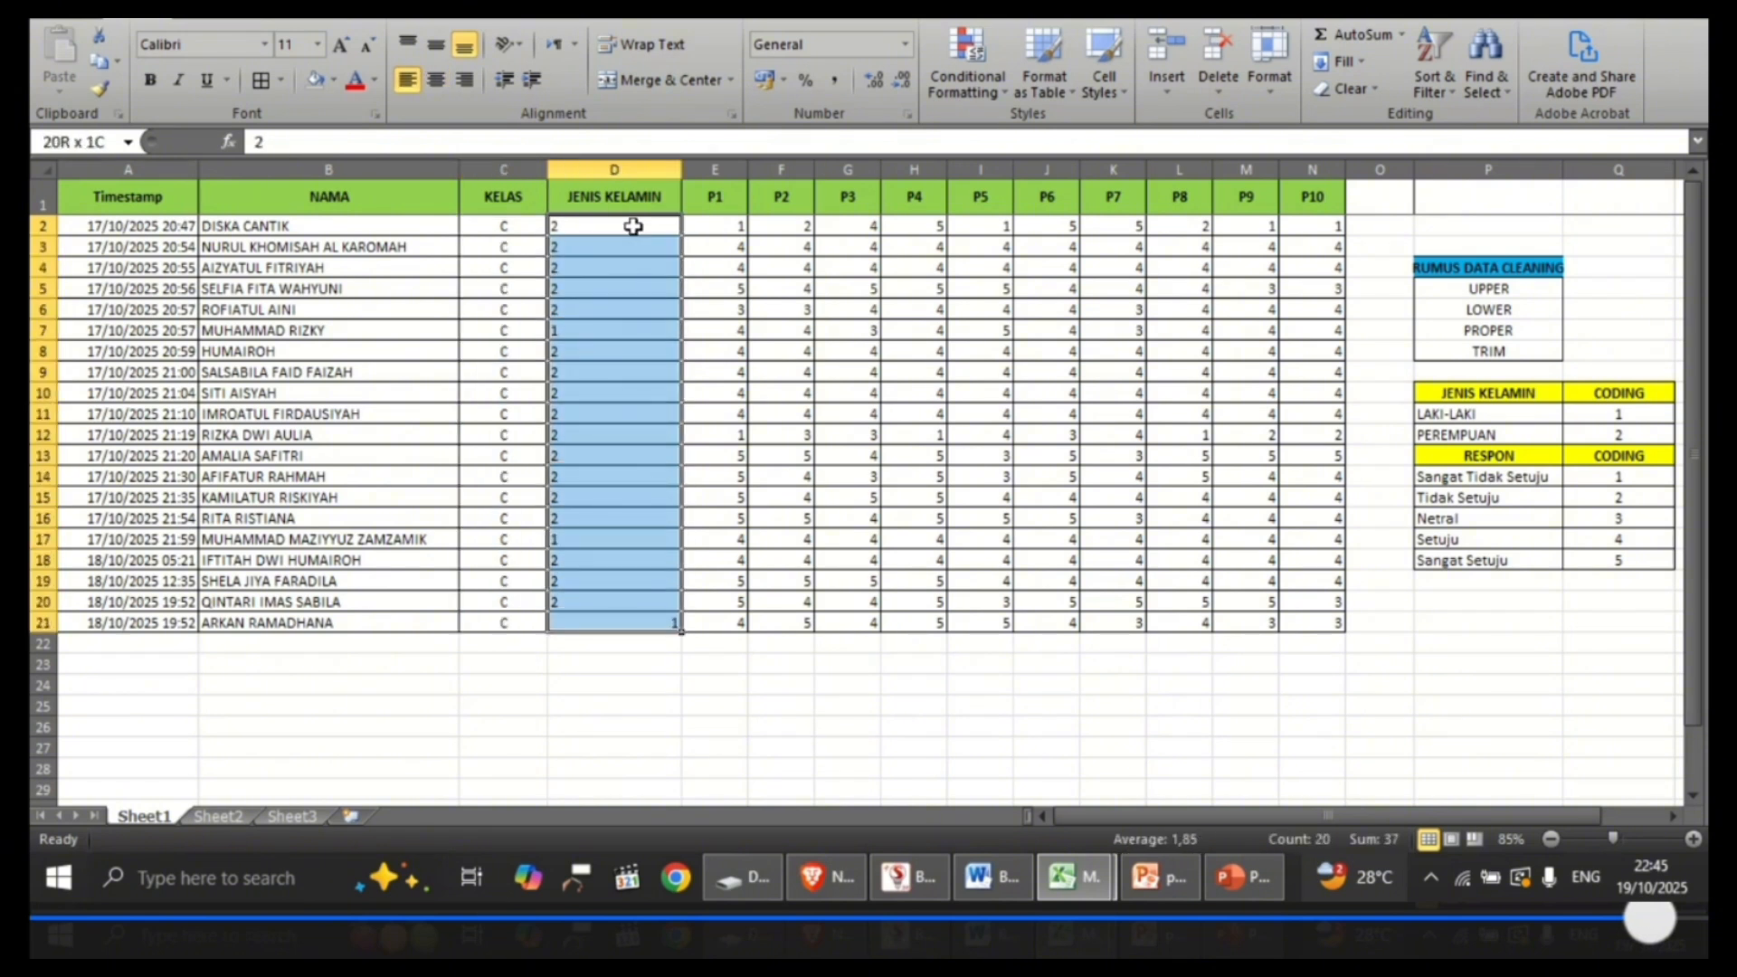
pyautogui.hotkey('shift', 'Right')
pyautogui.hotkey('shift', 'Right')
pyautogui.hotkey('shift', 'Right')
pyautogui.hotkey('shift', 'Right')
pyautogui.hotkey('shift', 'Right')
pyautogui.hotkey('shift', 'Right')
pyautogui.hotkey('shift', 'Right')
pyautogui.hotkey('shift', 'Right')
pyautogui.hotkey('shift', 'Right')
pyautogui.hotkey('shift', 'Right')
pyautogui.hotkey('shift', 'Right')
pyautogui.hotkey('shift', 'Right')
pyautogui.hotkey('shift', 'Right')
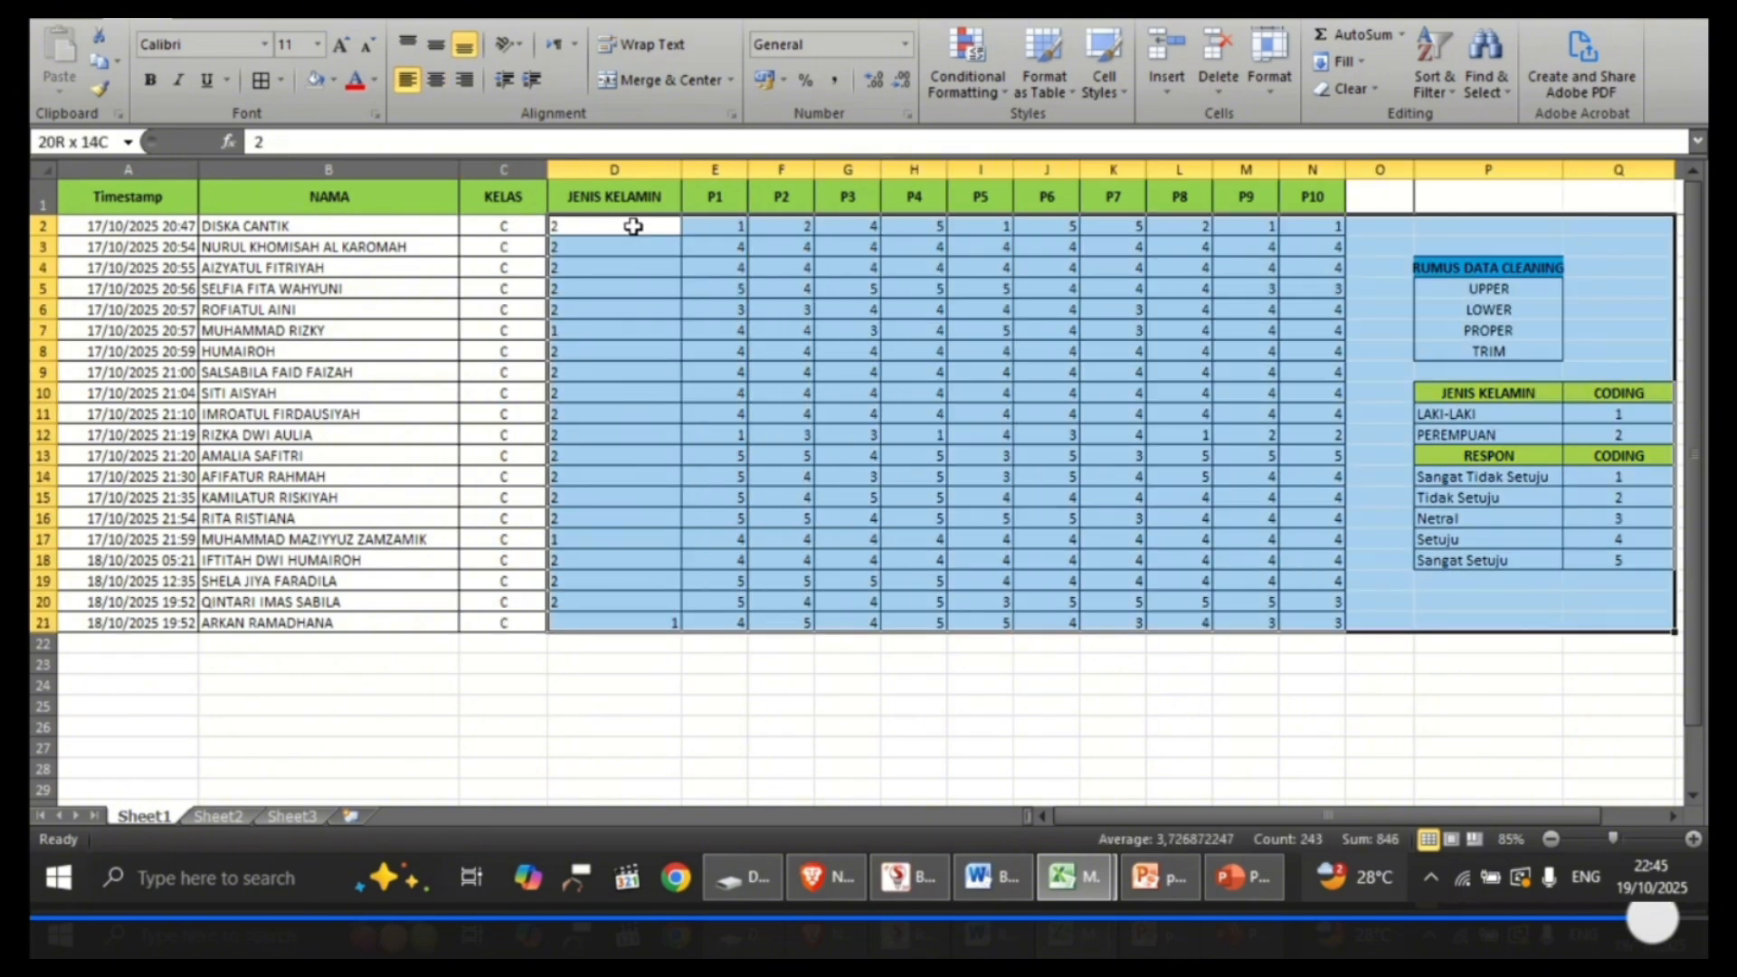
pyautogui.hotkey('shift', 'Left')
pyautogui.hotkey('shift', 'Left')
pyautogui.hotkey('shift', 'Left')
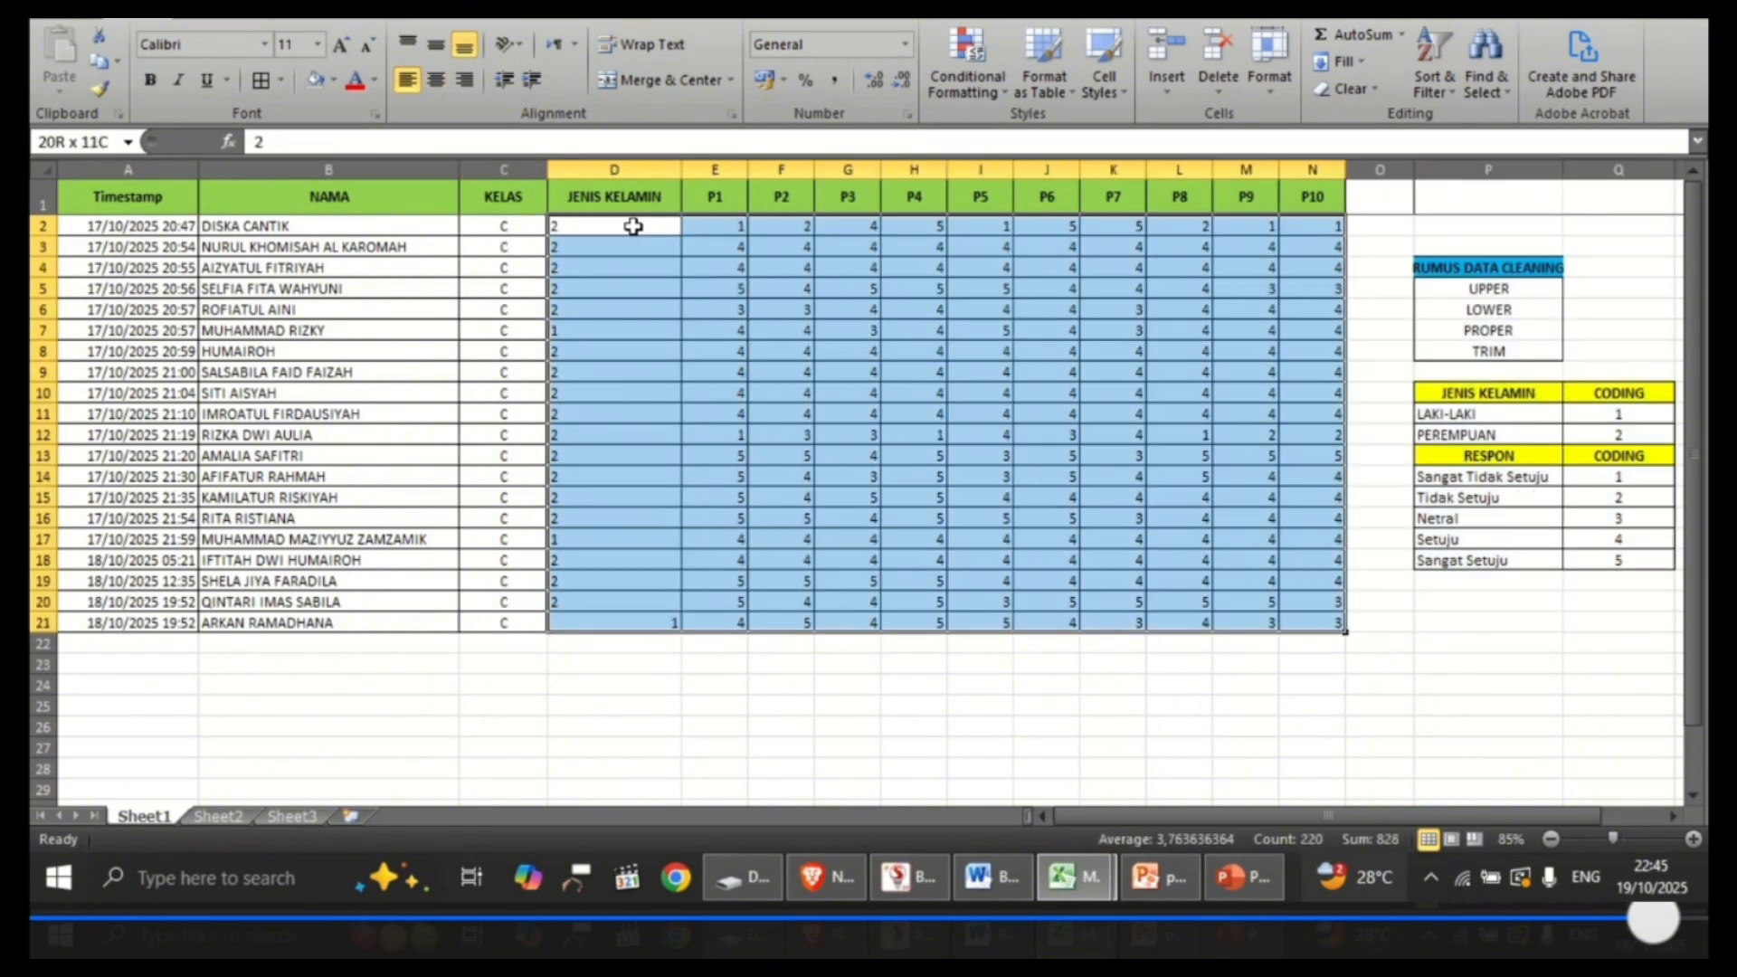
pyautogui.click(436, 80)
pyautogui.click(686, 667)
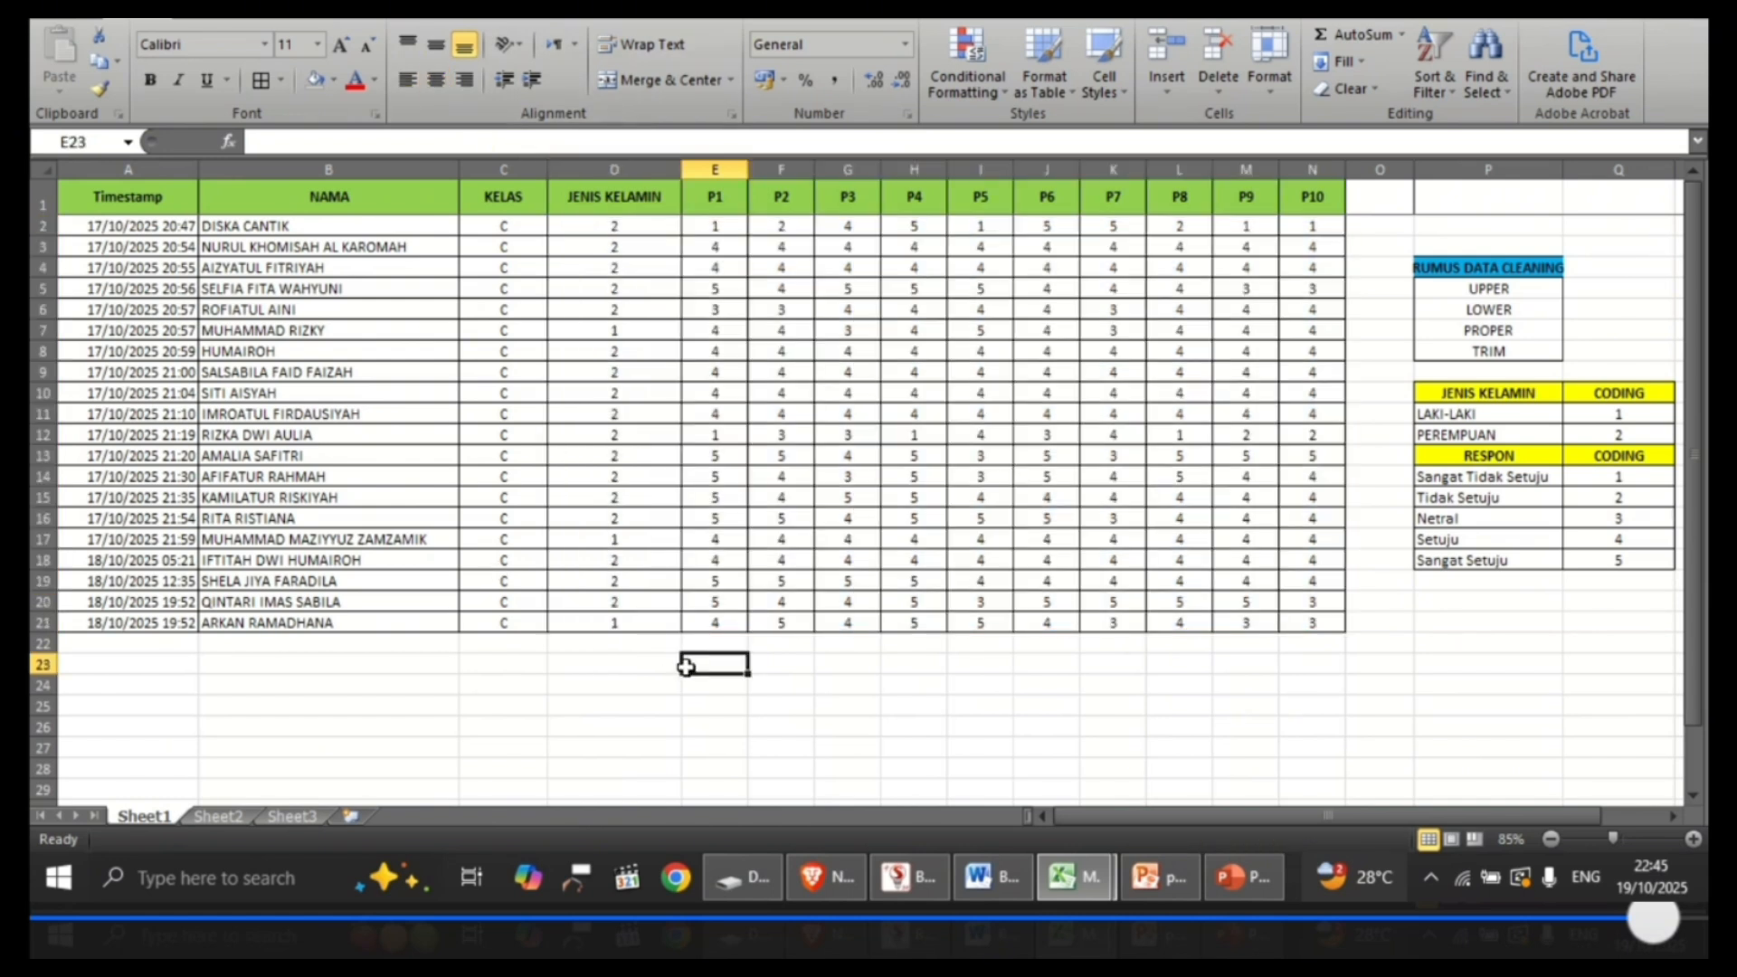
pyautogui.click(636, 703)
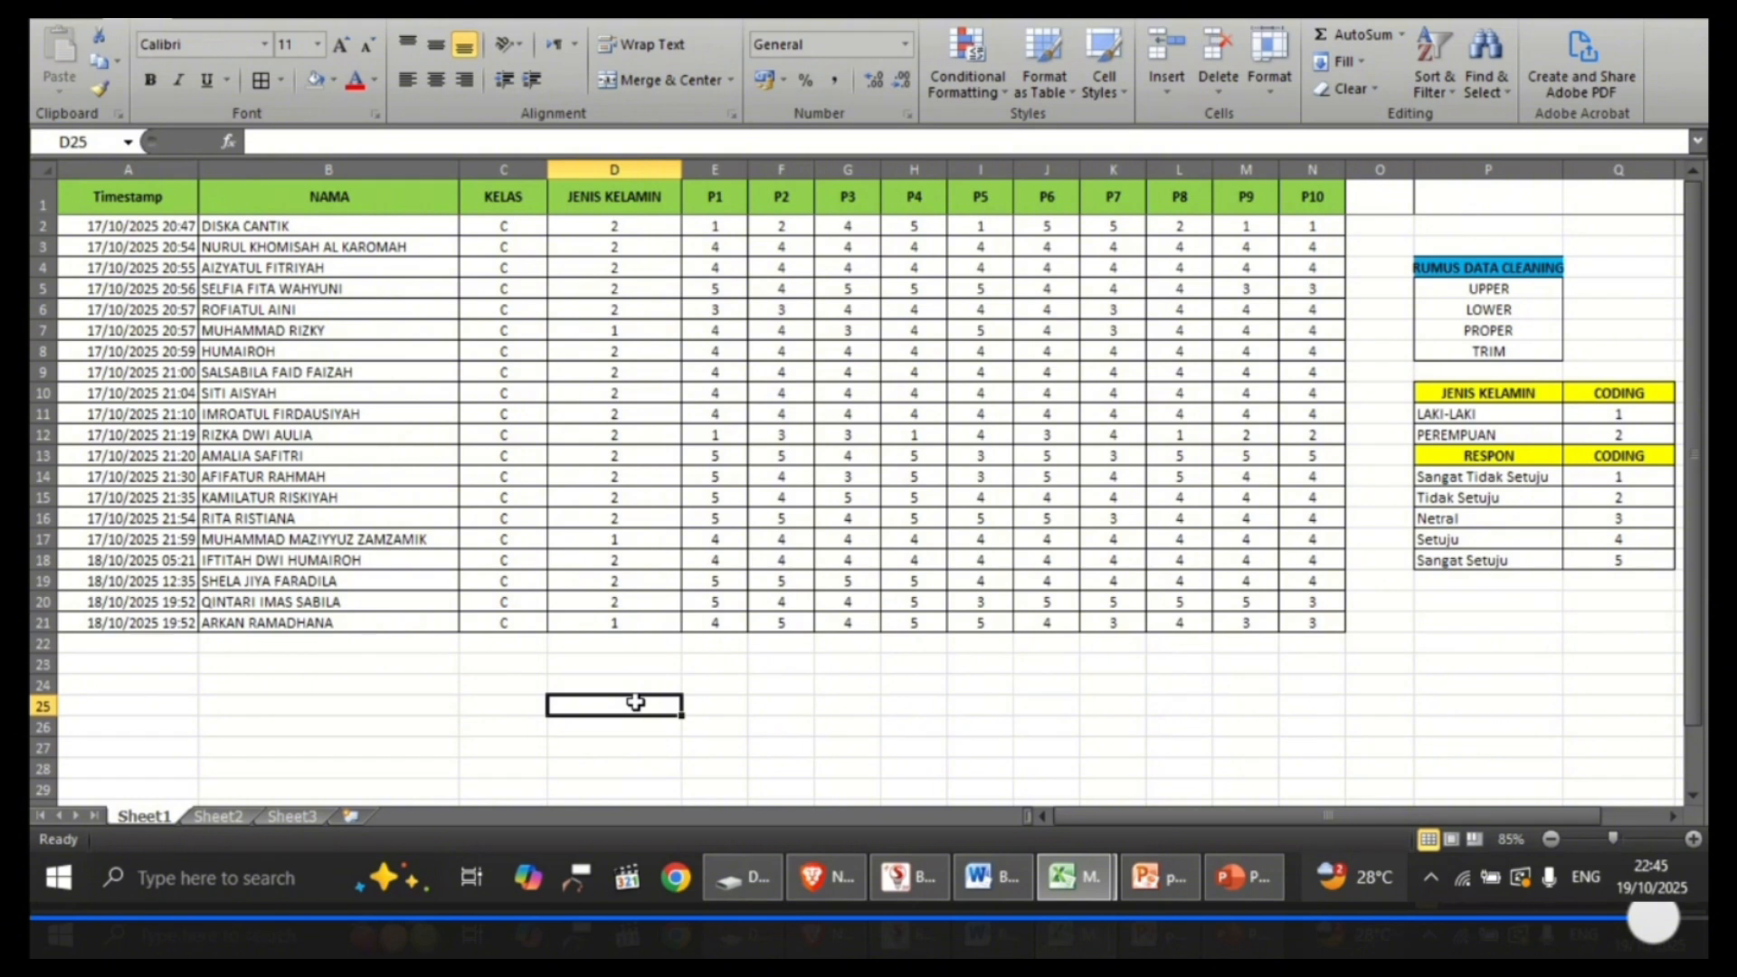